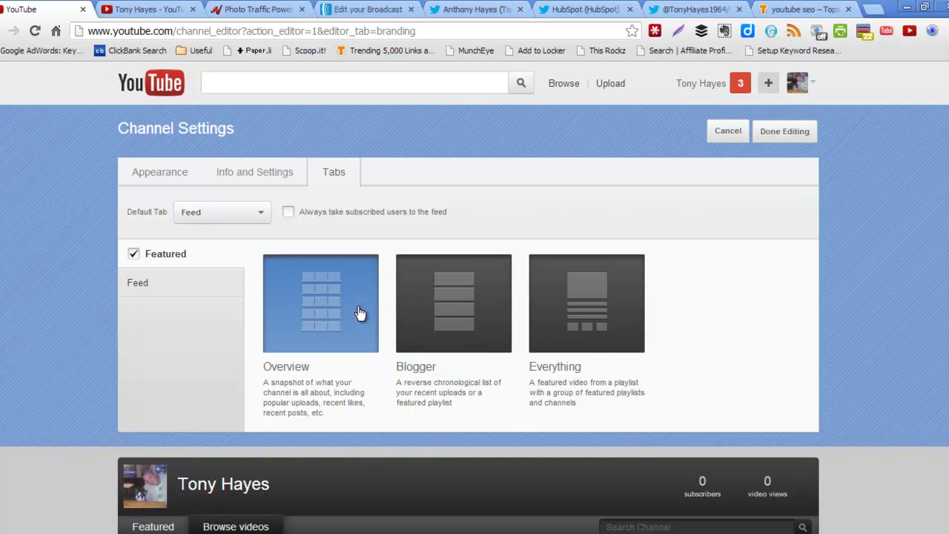
# Step: Try the Blogger and Everything layouts for the Featured tab, set it to Overview, and finish editing the channel settings
pyautogui.click(479, 326)
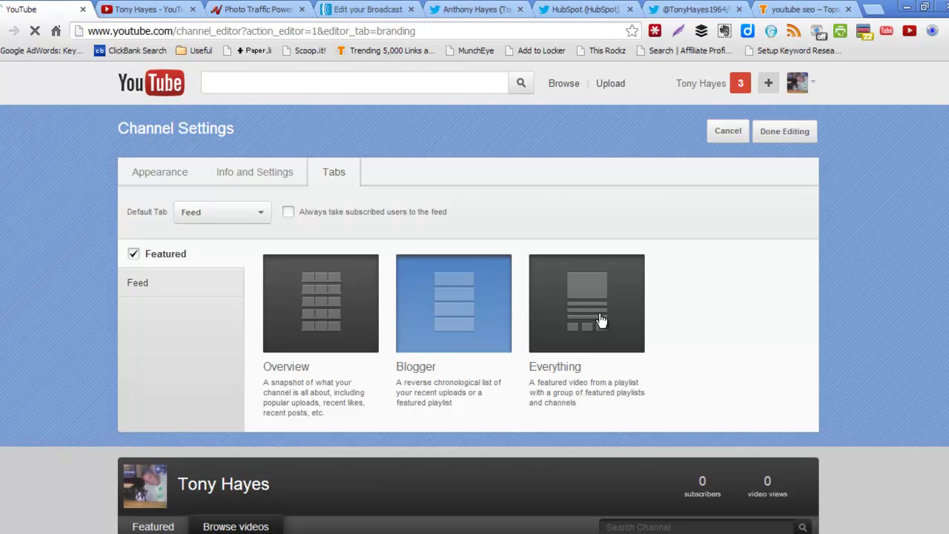
pyautogui.click(606, 320)
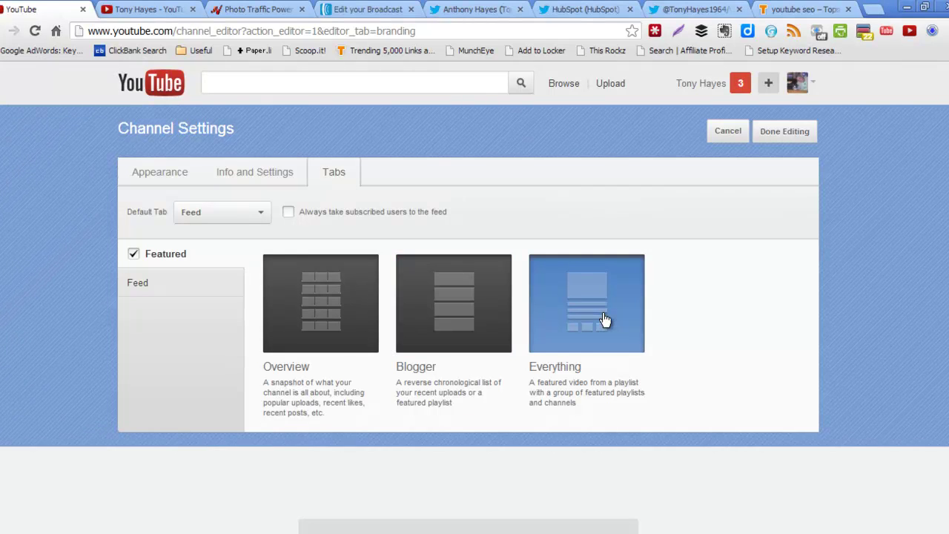
pyautogui.click(446, 302)
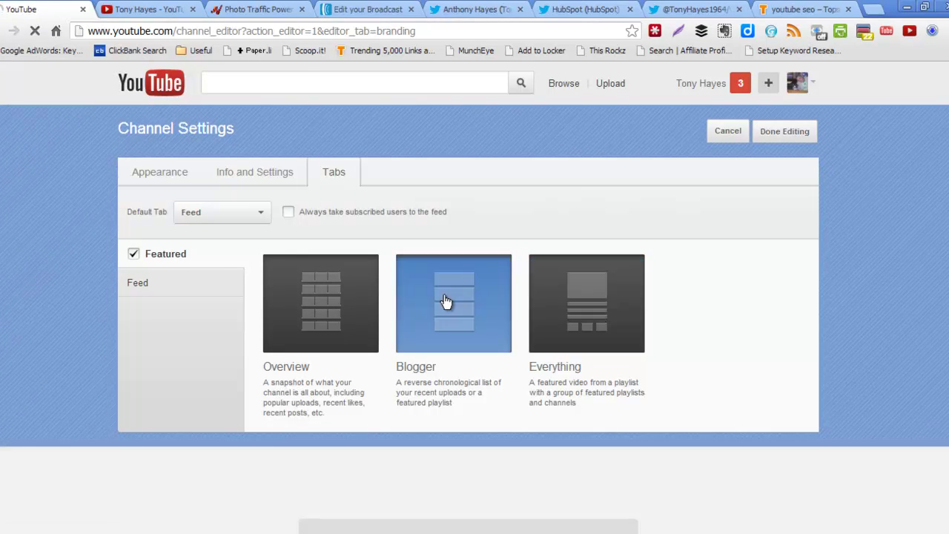
pyautogui.click(315, 313)
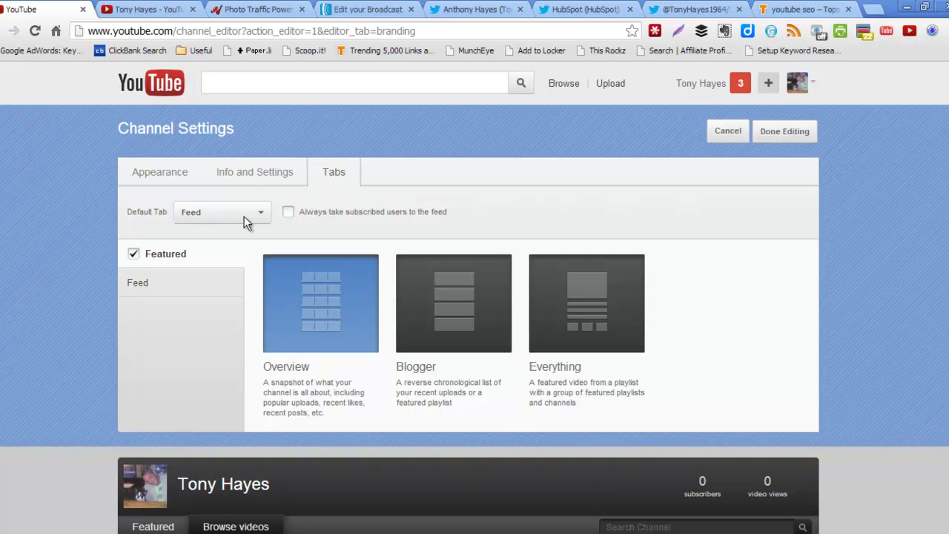
pyautogui.click(792, 134)
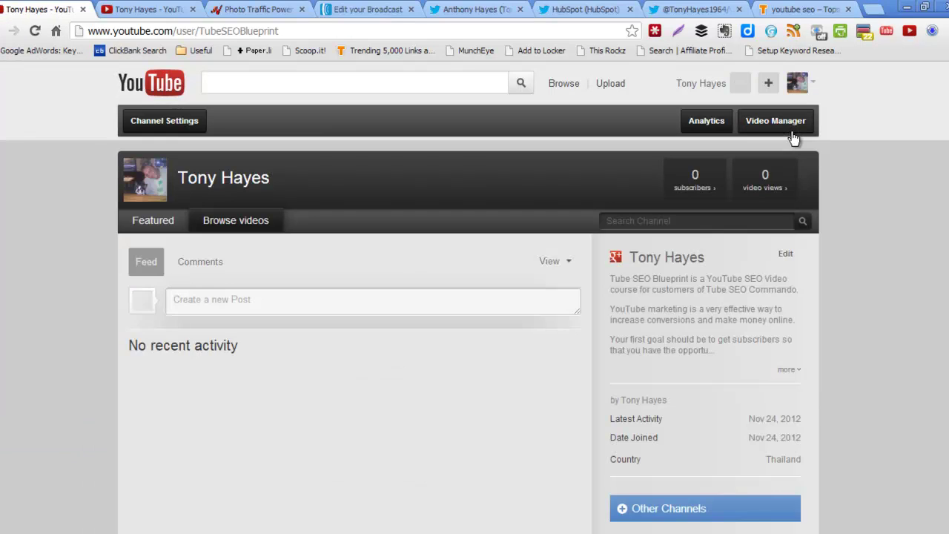
# Step: Look over the channel's pages and examine the options for adding content in its Browse videos section
pyautogui.scroll(-3, 309, 282)
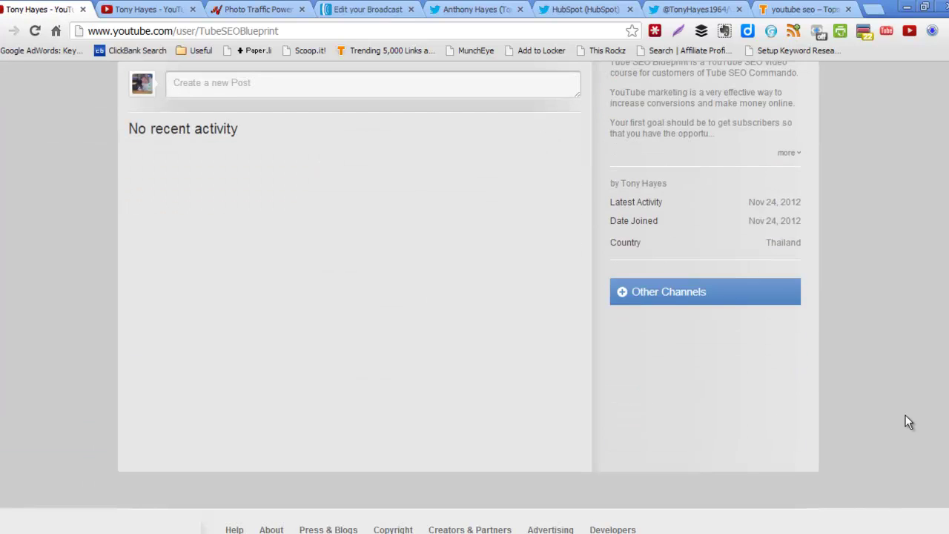
pyautogui.scroll(3, 899, 331)
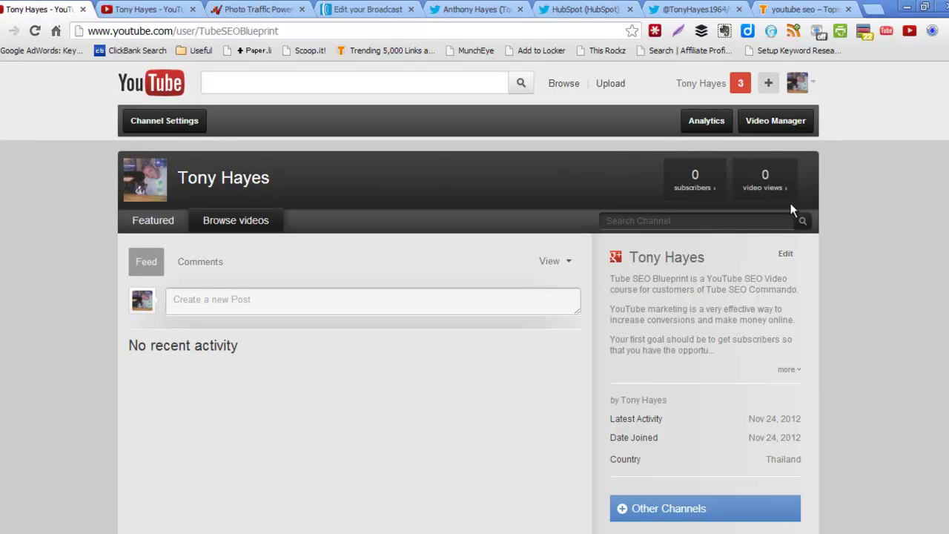
pyautogui.click(154, 222)
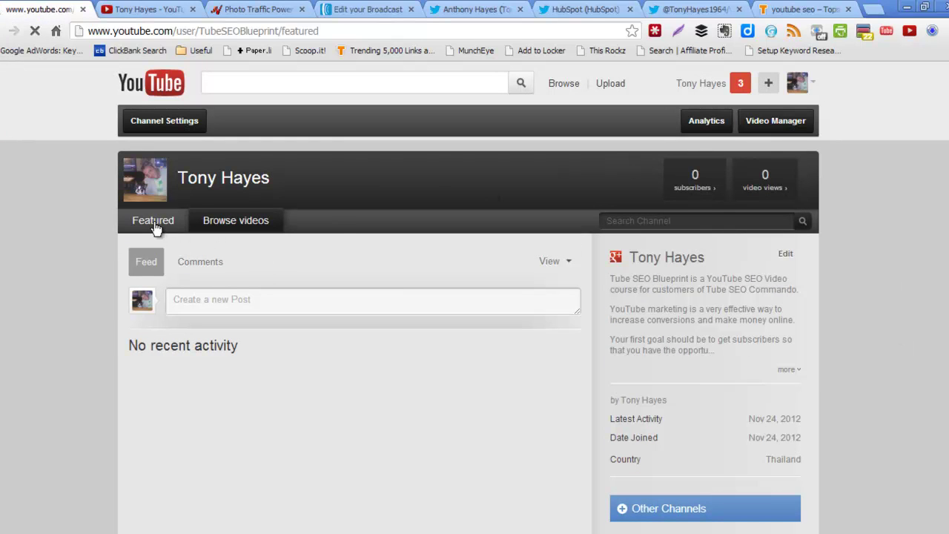
pyautogui.click(236, 221)
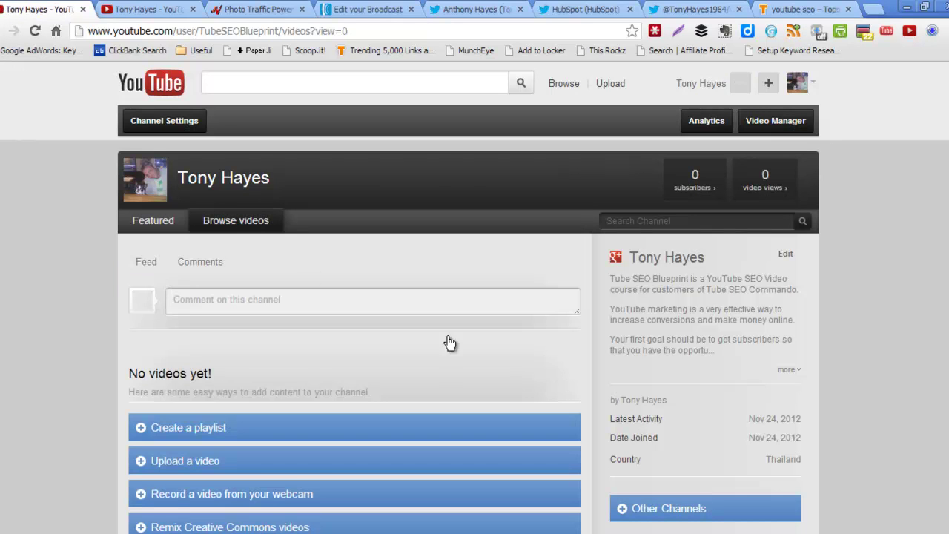
pyautogui.scroll(-4, 451, 341)
pyautogui.scroll(4, 448, 338)
pyautogui.scroll(-3, 448, 338)
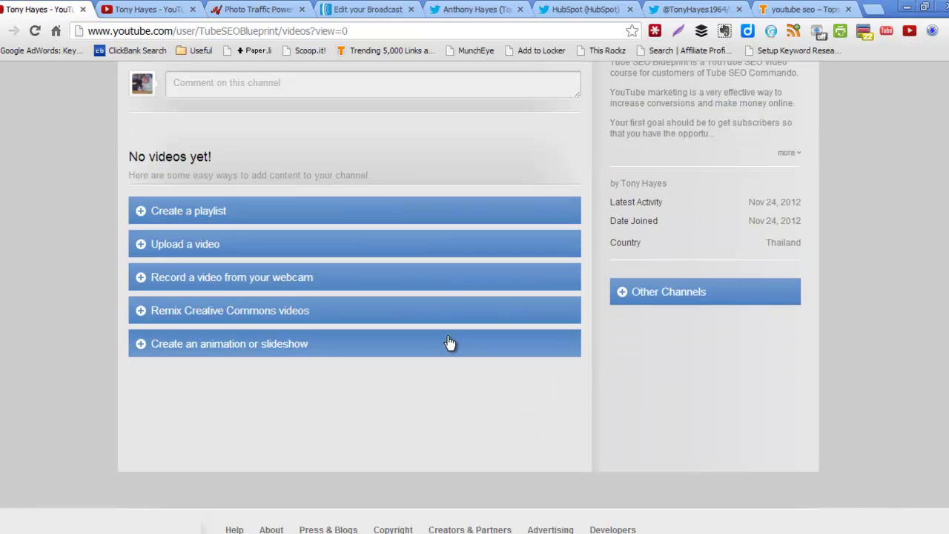
pyautogui.scroll(3, 448, 337)
pyautogui.scroll(-4, 390, 327)
pyautogui.scroll(4, 391, 326)
pyautogui.scroll(-4, 391, 327)
pyautogui.scroll(1, 392, 327)
pyautogui.scroll(3, 429, 369)
pyautogui.scroll(-5, 429, 369)
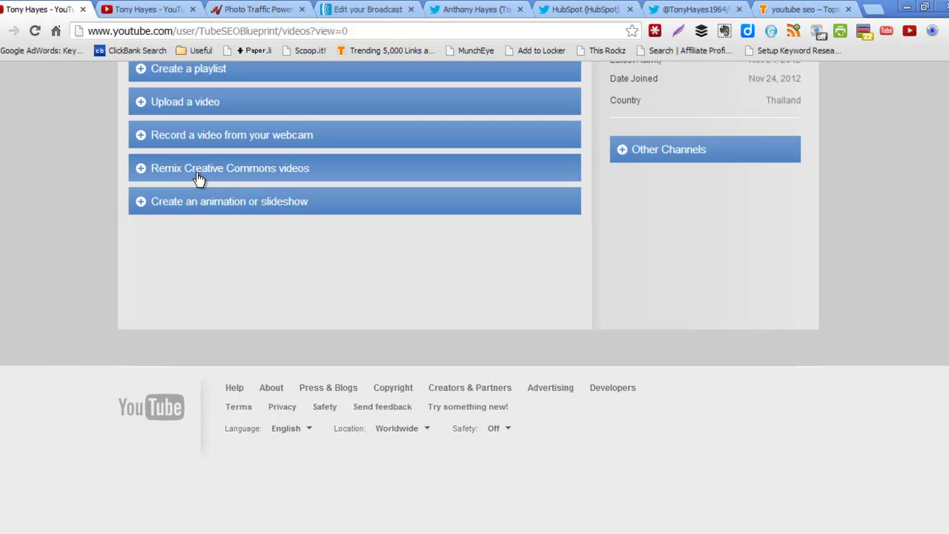
pyautogui.scroll(2, 388, 229)
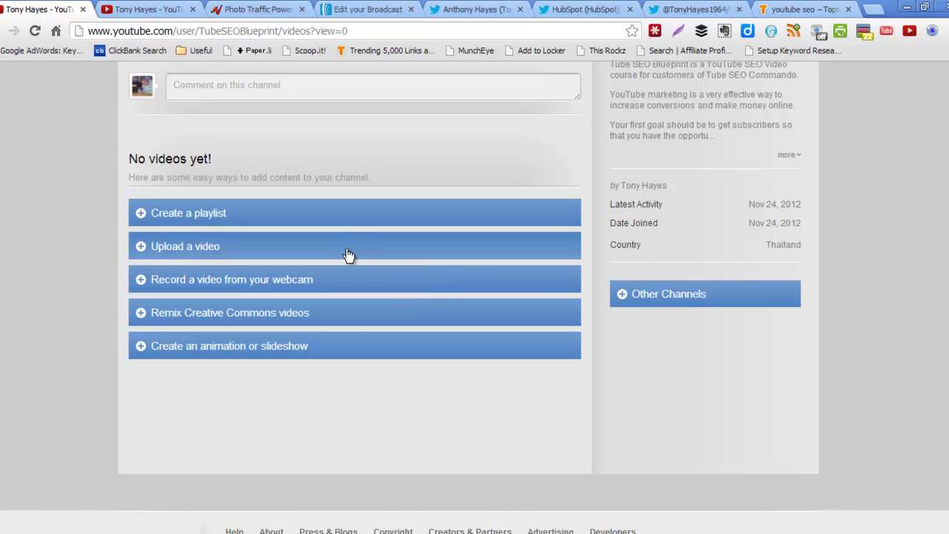
pyautogui.scroll(1, 520, 343)
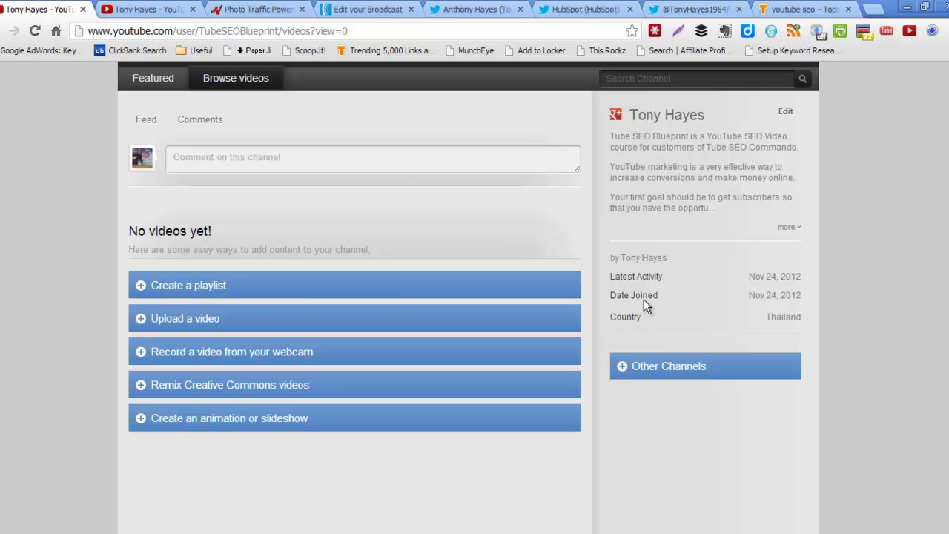
pyautogui.scroll(3, 520, 255)
pyautogui.scroll(-2, 529, 239)
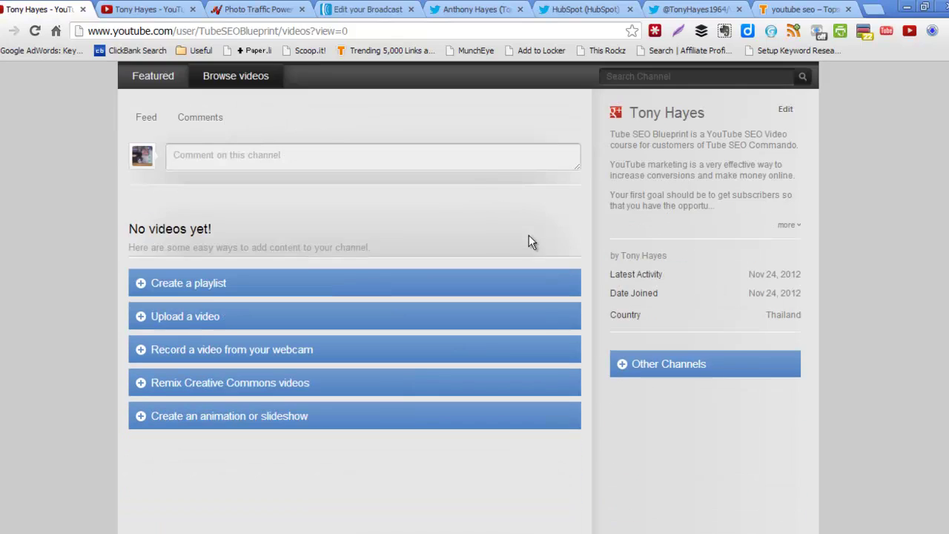
pyautogui.scroll(1, 483, 170)
# Step: Open both Other Channels modules on the channel's Featured page for editing
pyautogui.click(160, 154)
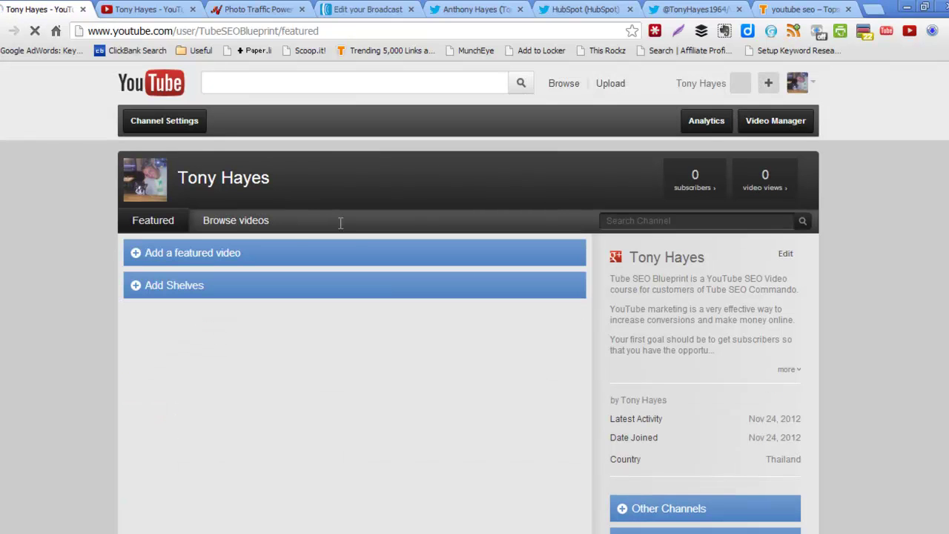
pyautogui.scroll(-3, 349, 239)
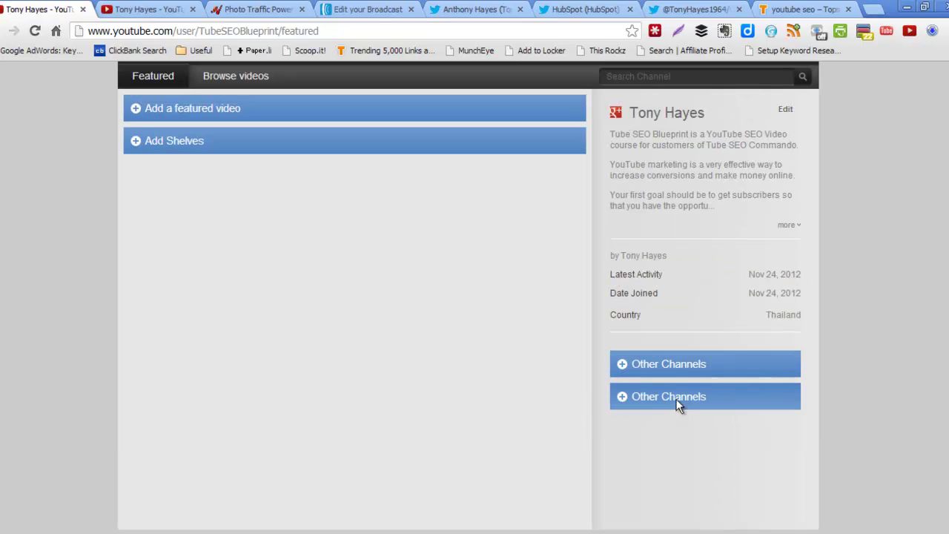
pyautogui.click(685, 364)
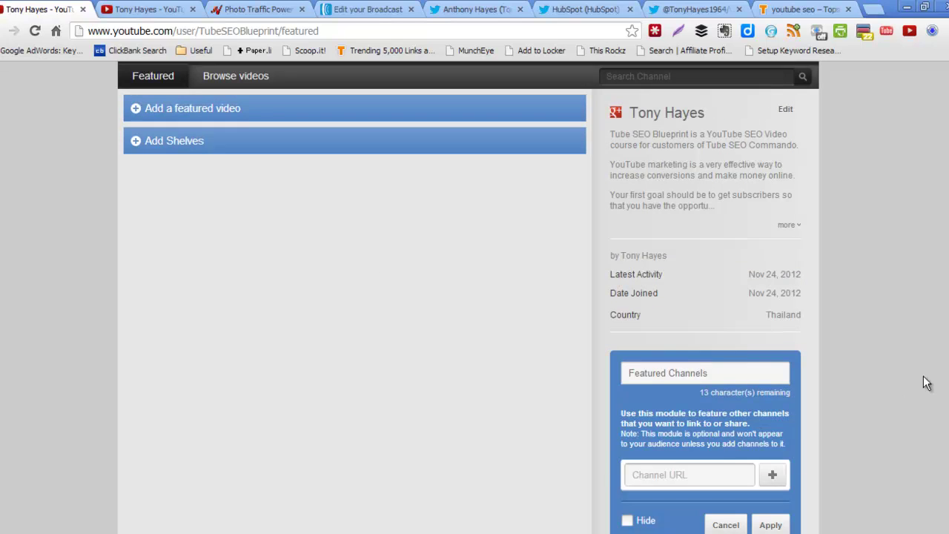
pyautogui.scroll(-4, 922, 381)
pyautogui.click(738, 295)
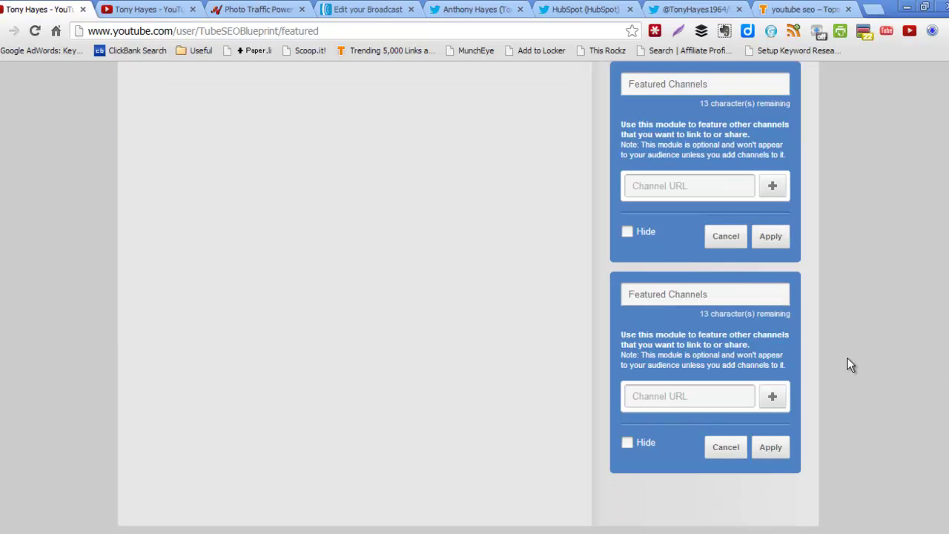
# Step: Change the first Featured Channels module's title to YouTube SEO Channels
pyautogui.scroll(3, 850, 360)
pyautogui.scroll(-1, 848, 355)
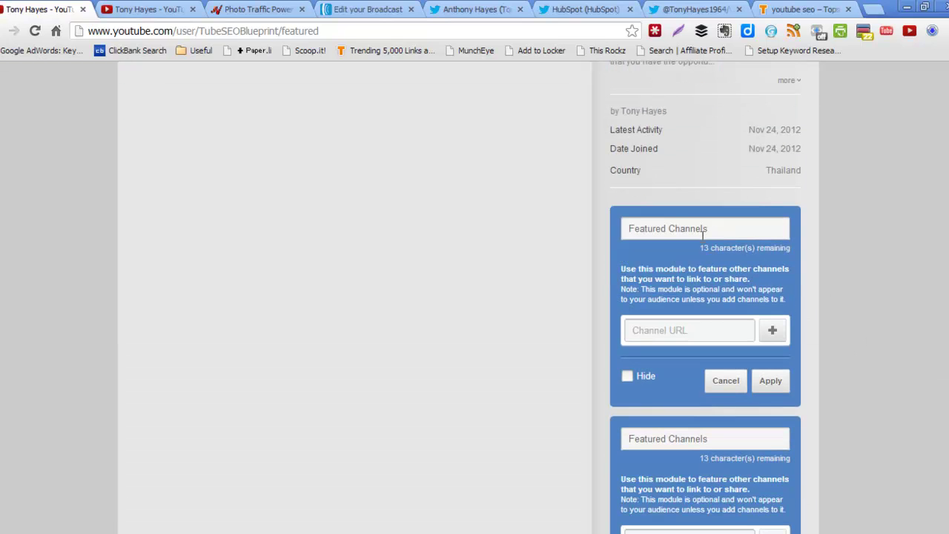
pyautogui.moveTo(719, 227); pyautogui.dragTo(603, 236)
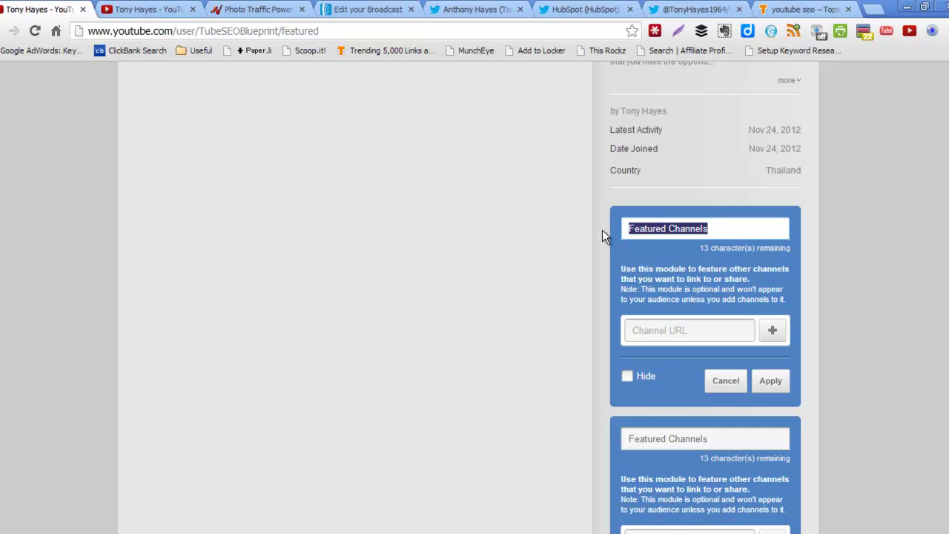
pyautogui.write('T')
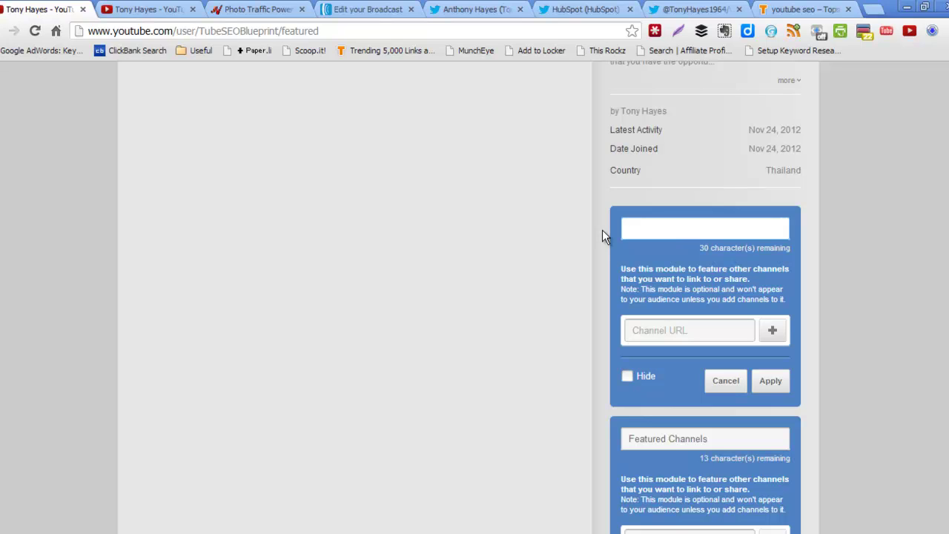
pyautogui.write('Youtube SEO Channels')
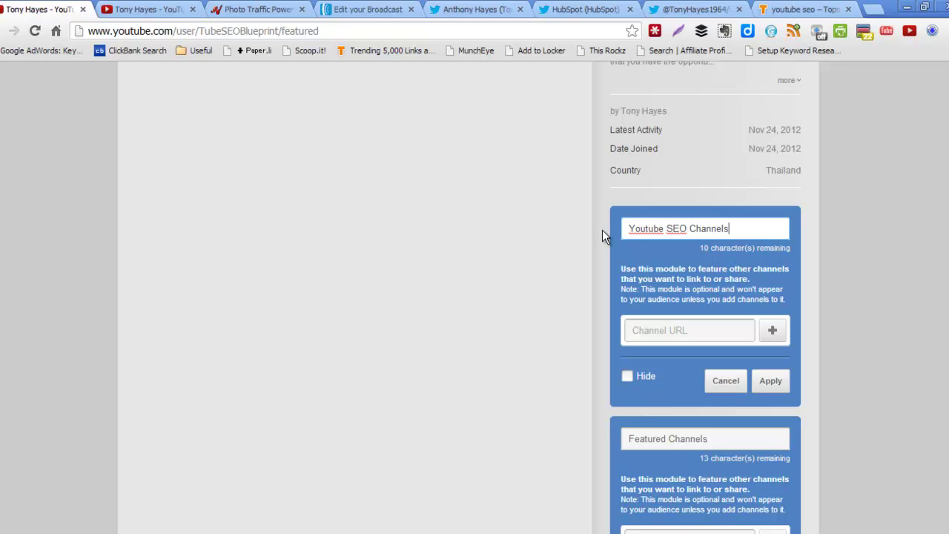
pyautogui.click(649, 228)
pyautogui.press('BackSpace')
pyautogui.write('T')
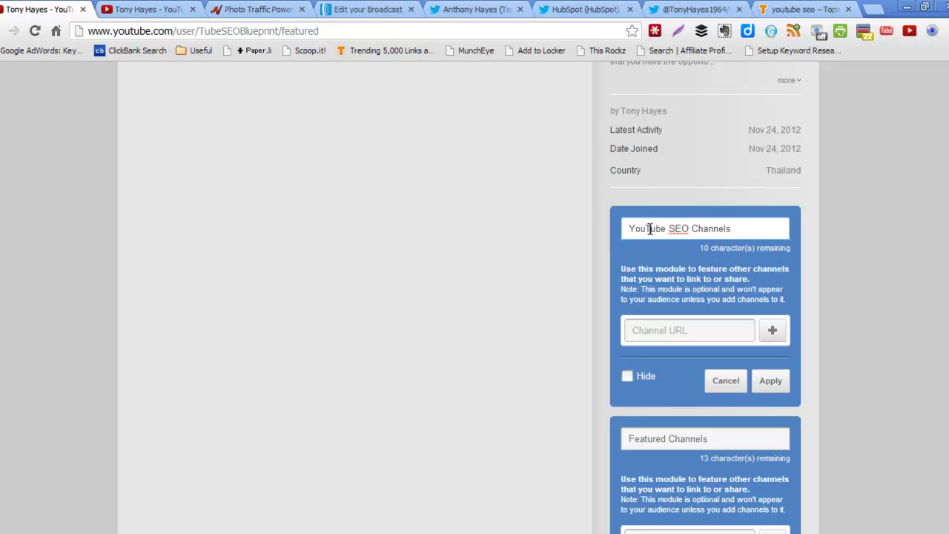
pyautogui.click(708, 331)
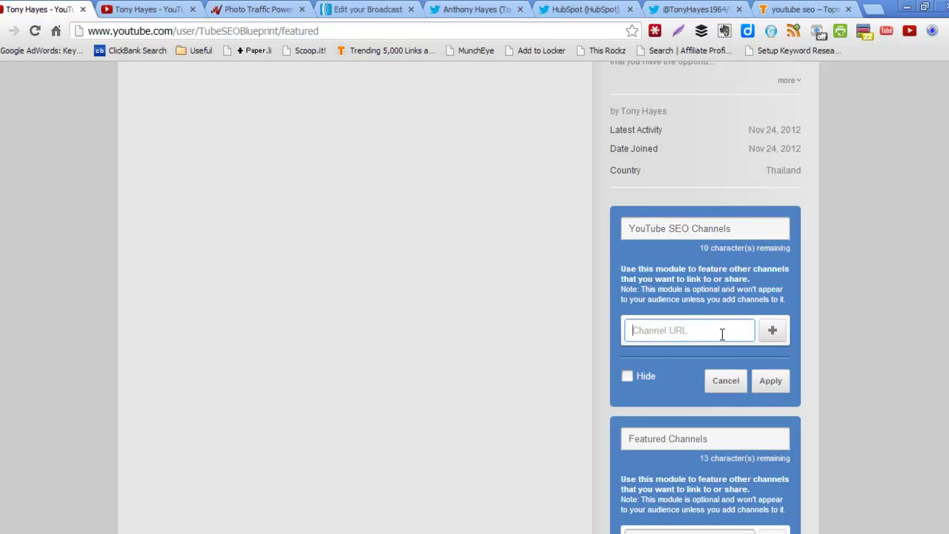
pyautogui.write('httt')
pyautogui.write('p://')
pyautogui.write('www.you')
pyautogui.write('tube.c')
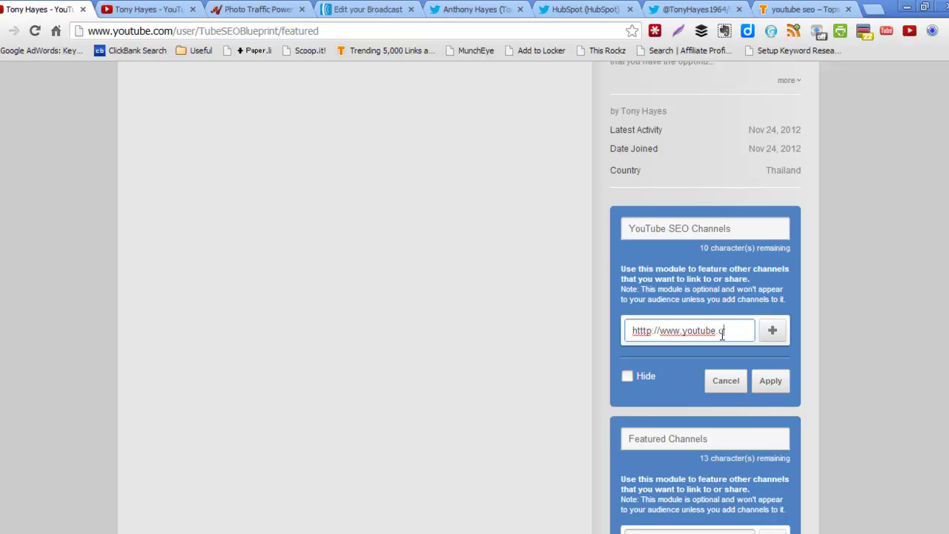
pyautogui.write('o')
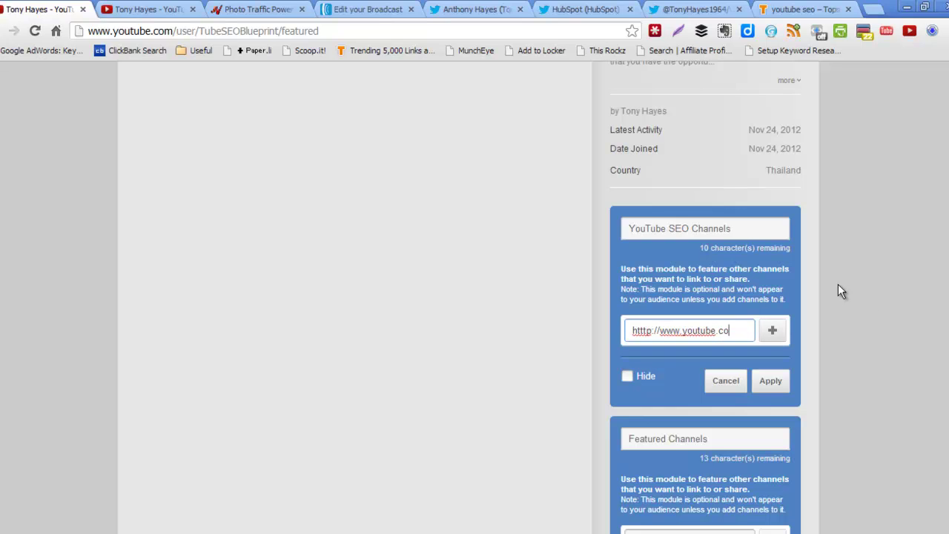
pyautogui.write('m/user/')
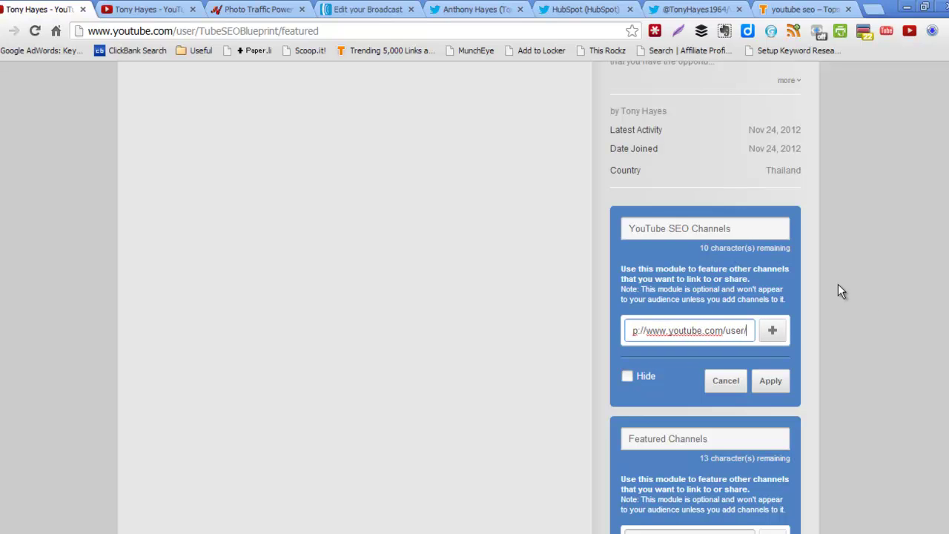
pyautogui.write('tubesea')
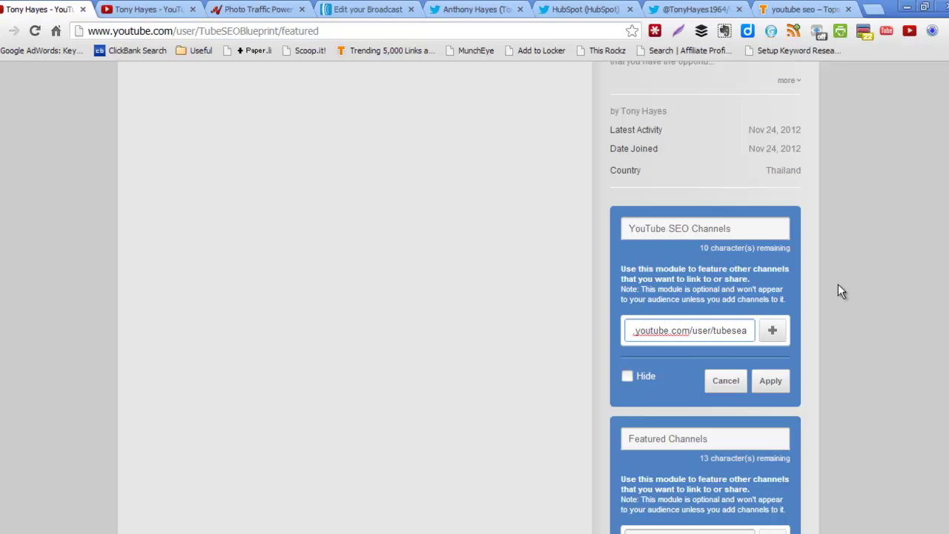
pyautogui.press('BackSpace')
pyautogui.write('ocomma')
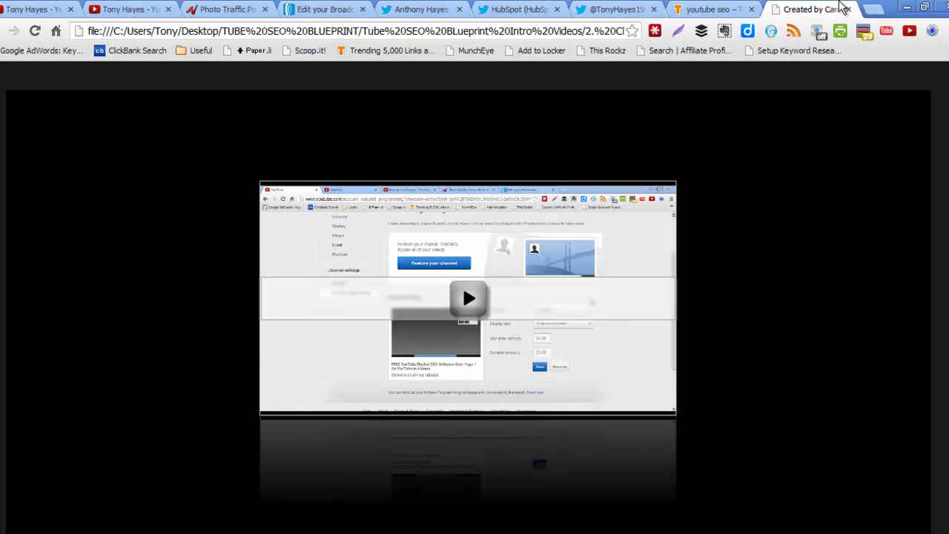
# Step: Close the local video page and return to the channel's Featured page
pyautogui.click(848, 9)
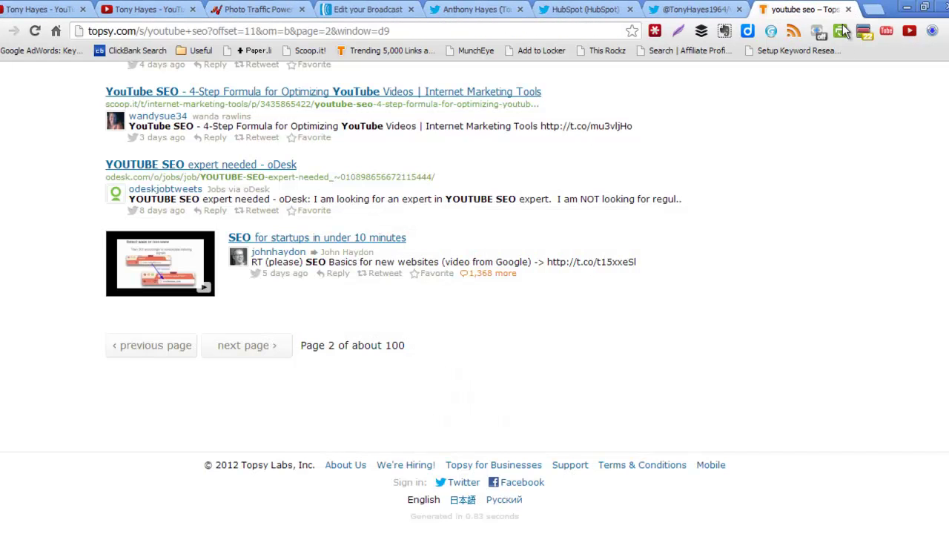
pyautogui.click(125, 11)
pyautogui.click(63, 10)
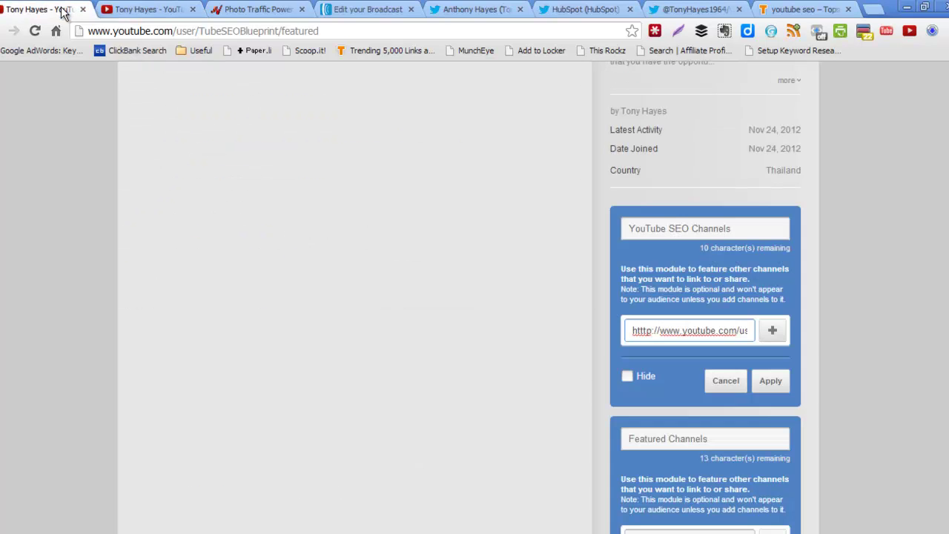
# Step: Complete the first module's Channel URL so it ends in tubeseocommando and try to add that channel
pyautogui.moveTo(738, 331); pyautogui.dragTo(782, 327)
pyautogui.moveTo(705, 331); pyautogui.dragTo(751, 329)
pyautogui.click(741, 342)
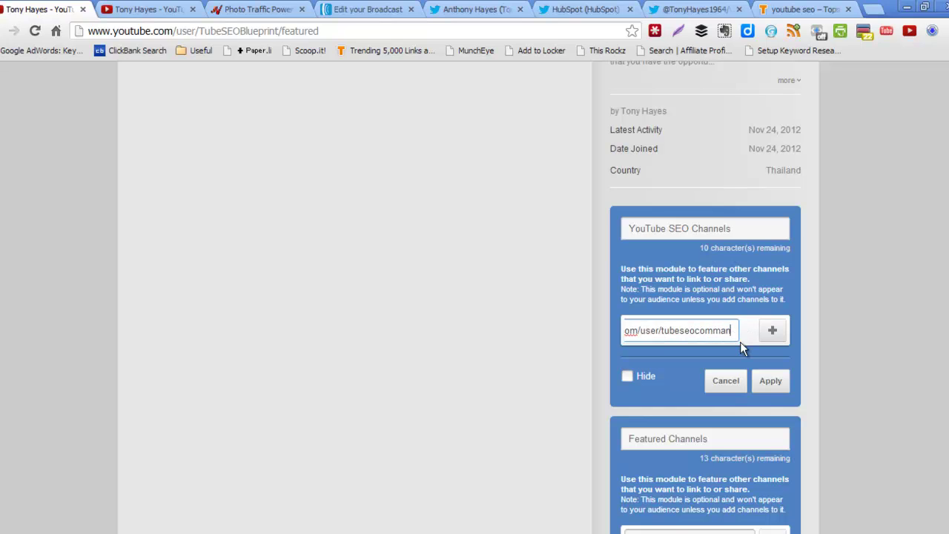
pyautogui.write('do')
pyautogui.click(774, 332)
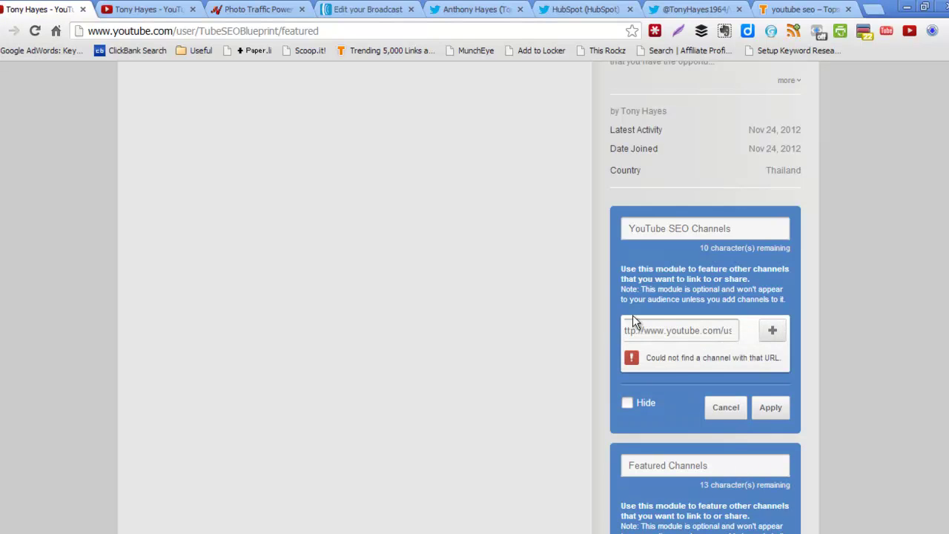
# Step: Check the first module's Channel URL through to tubeseocommando and try again to add that channel
pyautogui.moveTo(661, 334); pyautogui.dragTo(765, 332)
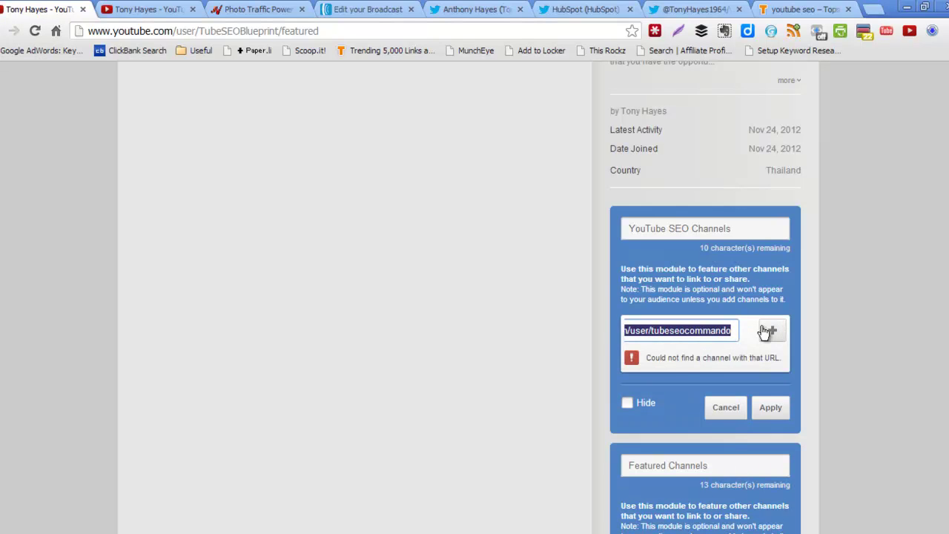
pyautogui.click(711, 334)
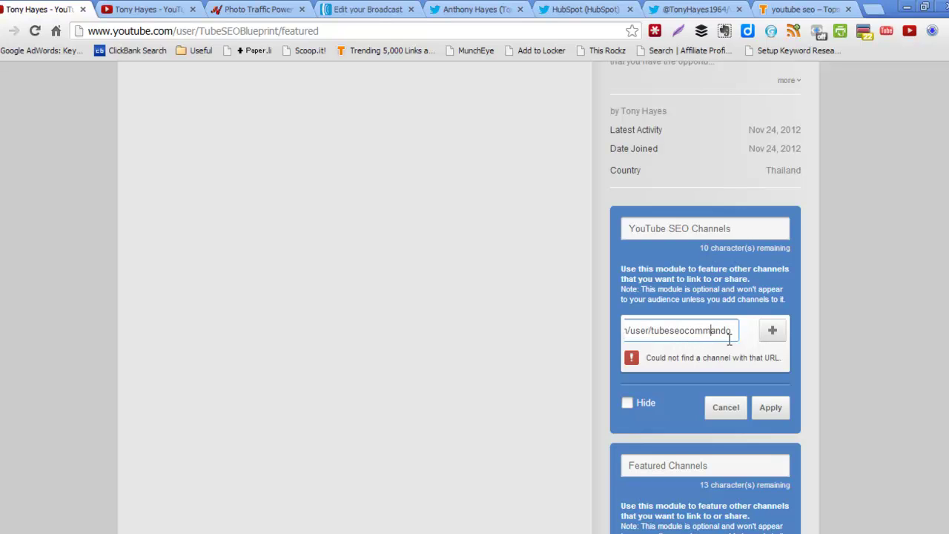
pyautogui.moveTo(736, 330); pyautogui.dragTo(585, 326)
pyautogui.click(682, 331)
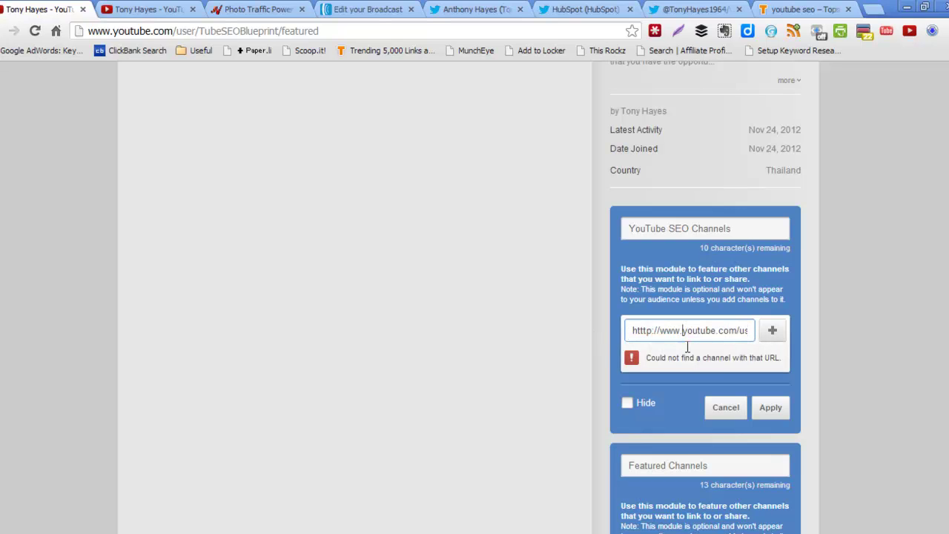
pyautogui.press('Right')
pyautogui.press('Right')
pyautogui.press('Right')
pyautogui.press('Right')
pyautogui.press('Right')
pyautogui.press('Right')
pyautogui.press('Right')
pyautogui.press('Right')
pyautogui.press('Right')
pyautogui.press('Right')
pyautogui.press('Right')
pyautogui.press('Right')
pyautogui.press('Right')
pyautogui.press('Right')
pyautogui.press('Right')
pyautogui.press('Right')
pyautogui.press('Right')
pyautogui.press('Right')
pyautogui.press('Right')
pyautogui.press('Right')
pyautogui.press('Right')
pyautogui.press('Right')
pyautogui.press('Right')
pyautogui.press('Right')
pyautogui.press('Right')
pyautogui.press('Right')
pyautogui.press('Right')
pyautogui.press('Right')
pyautogui.click(772, 333)
pyautogui.click(199, 31)
pyautogui.moveTo(241, 31); pyautogui.dragTo(86, 31)
pyautogui.rightClick(114, 31)
pyautogui.click(167, 70)
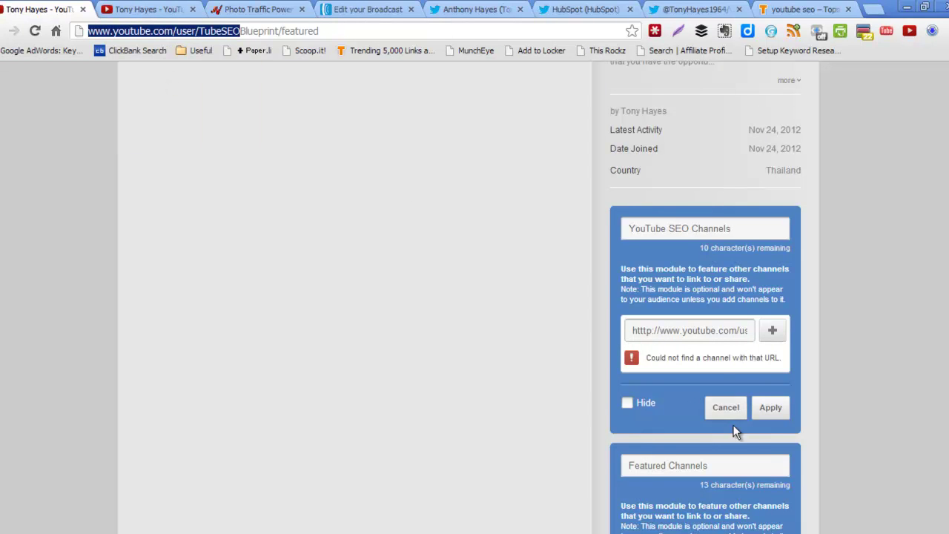
pyautogui.moveTo(638, 328); pyautogui.dragTo(749, 330)
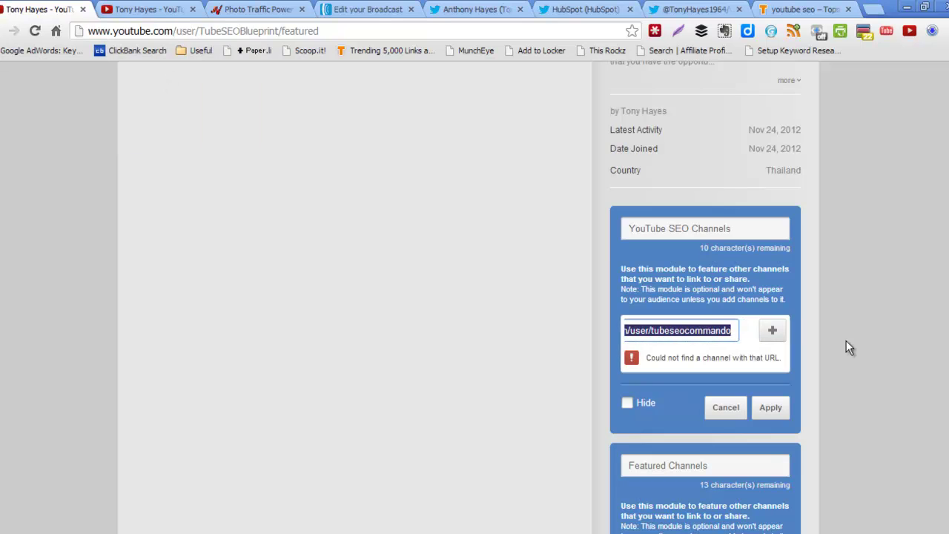
pyautogui.rightClick(681, 329)
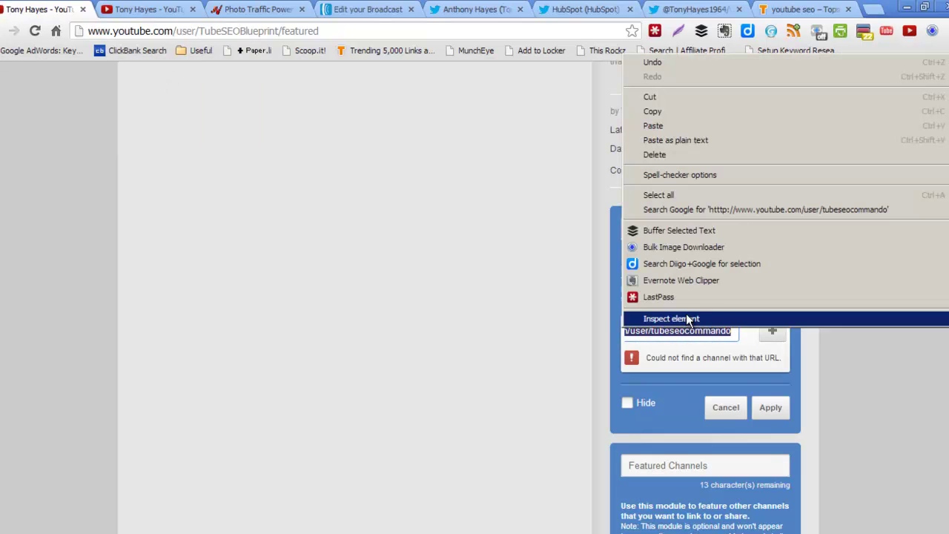
pyautogui.click(675, 124)
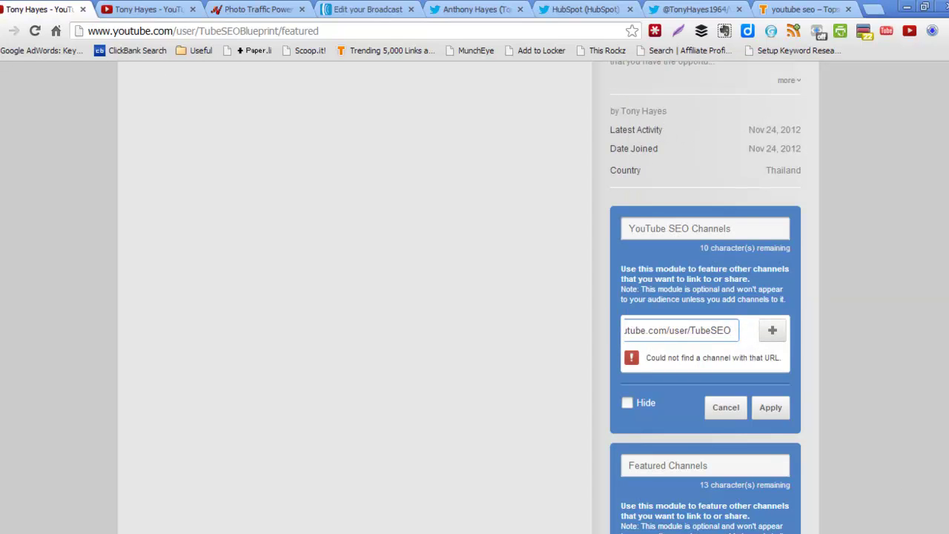
# Step: Complete the Channel URL so it ends in TubeSEOCommando and add that channel to the YouTube SEO Channels module
pyautogui.write('Comma')
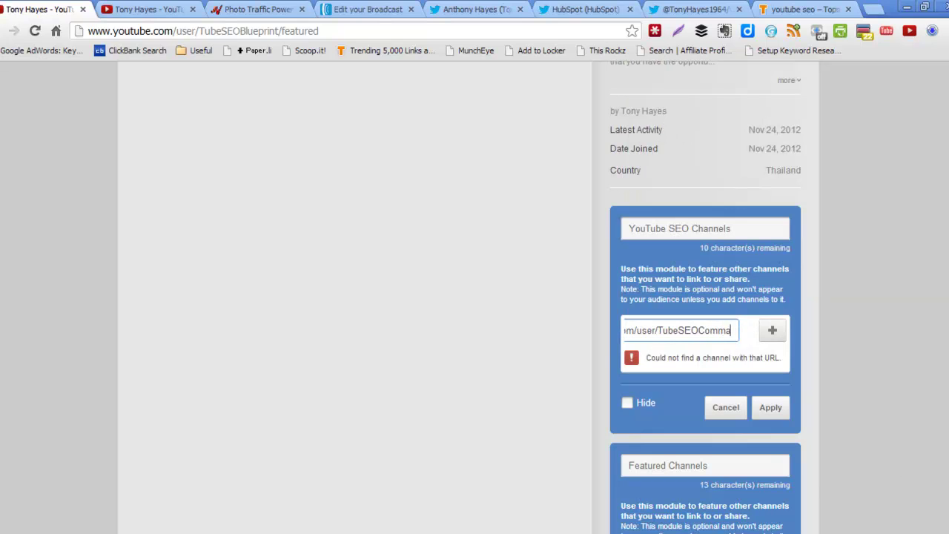
pyautogui.write('ndo')
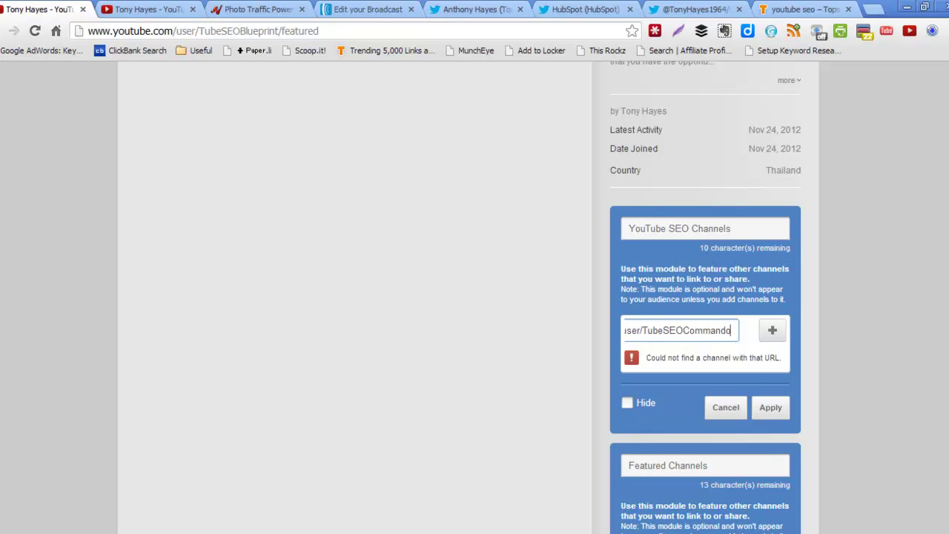
pyautogui.click(774, 331)
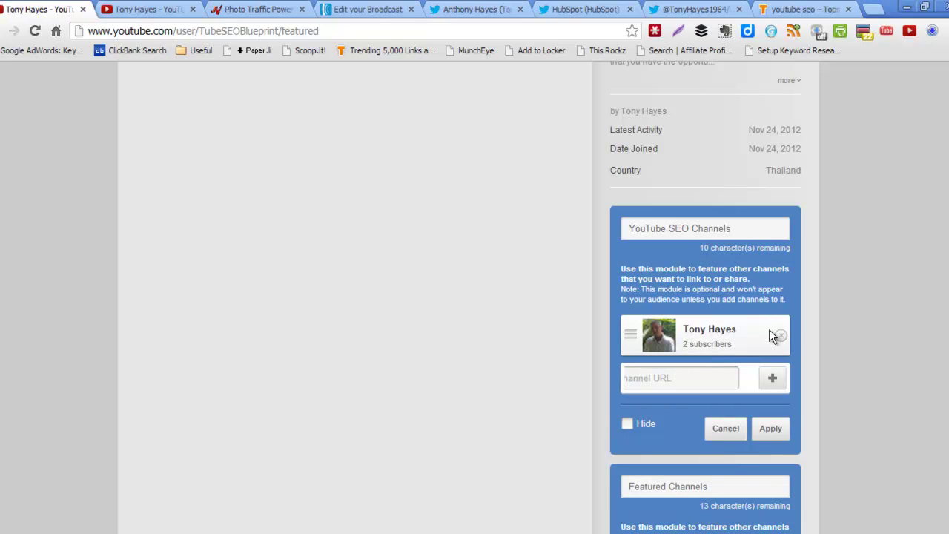
# Step: Open the ReelSEO channel in its own tab from the tubeseocommando channel's Featured Channels and view its page
pyautogui.click(689, 381)
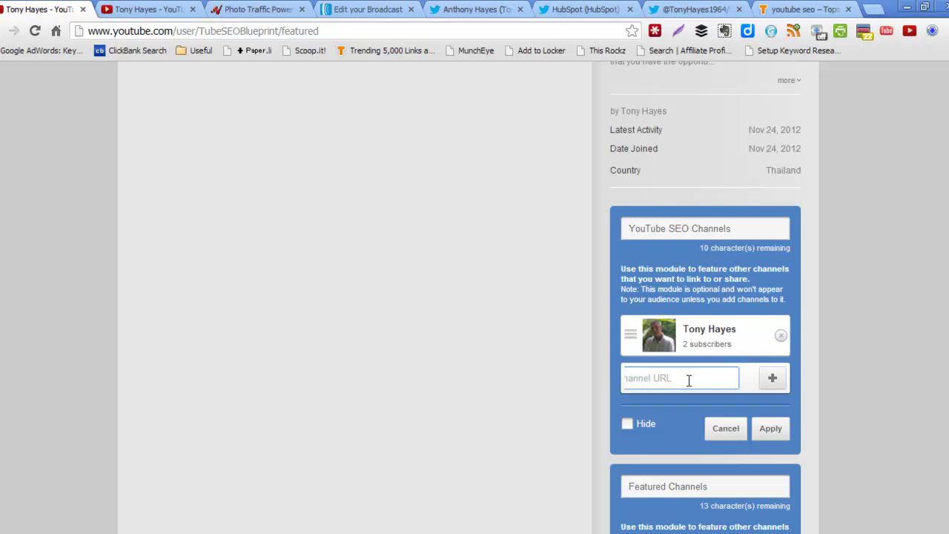
pyautogui.click(141, 8)
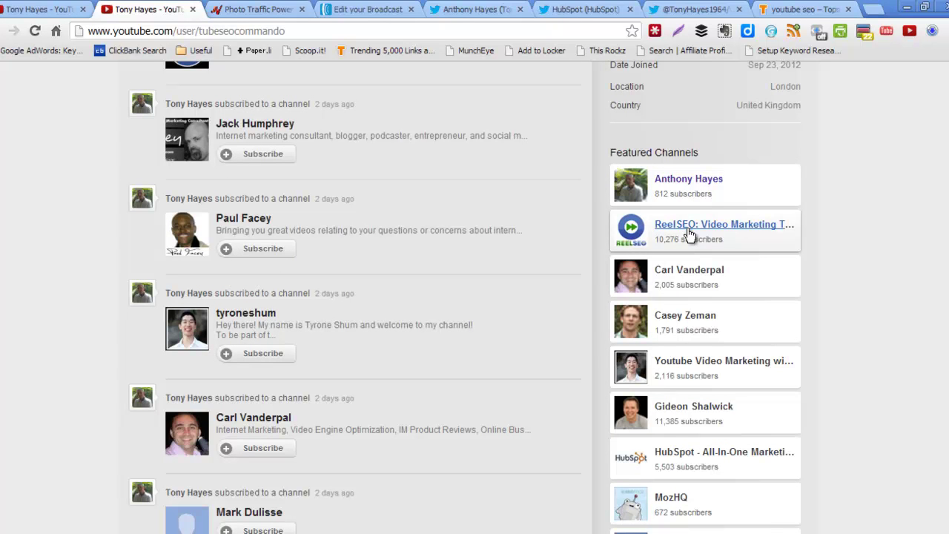
pyautogui.rightClick(689, 235)
pyautogui.click(710, 238)
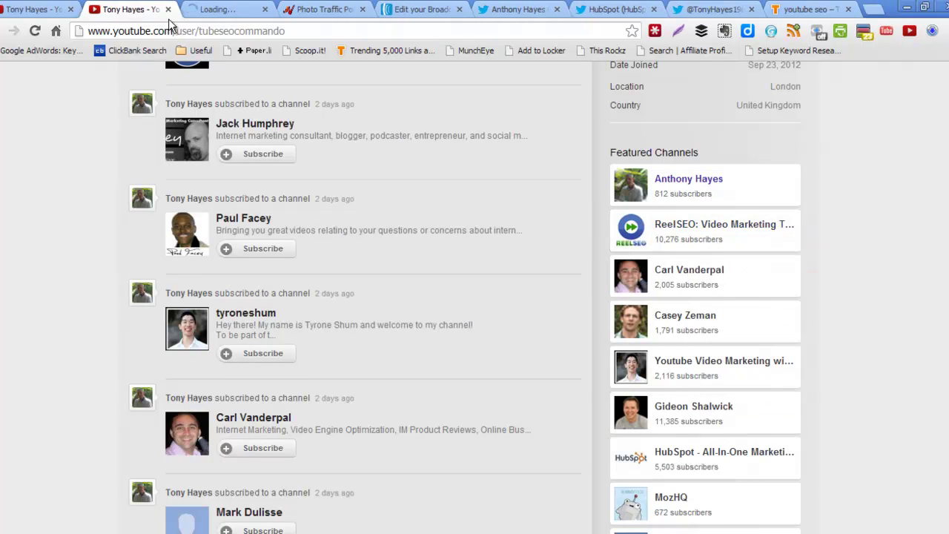
pyautogui.click(228, 12)
pyautogui.scroll(-1, 255, 405)
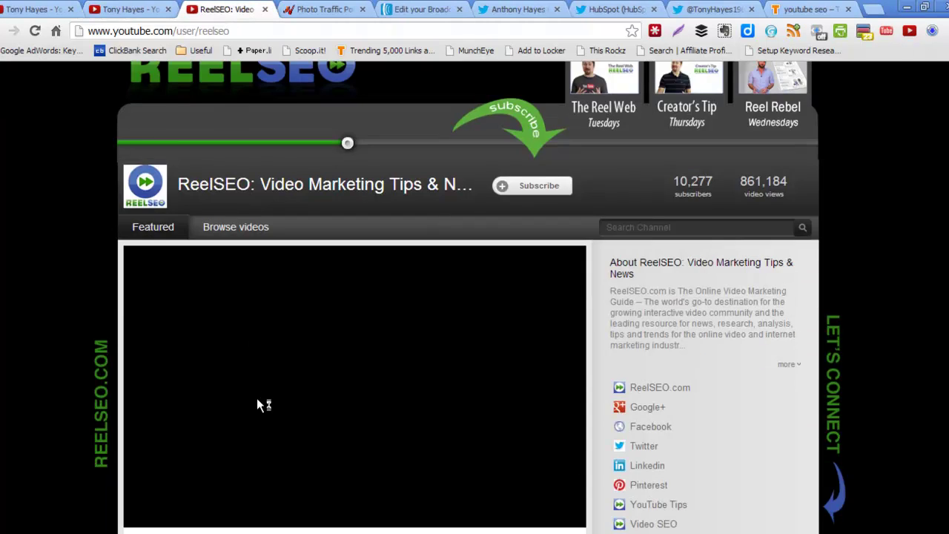
pyautogui.scroll(-1, 256, 401)
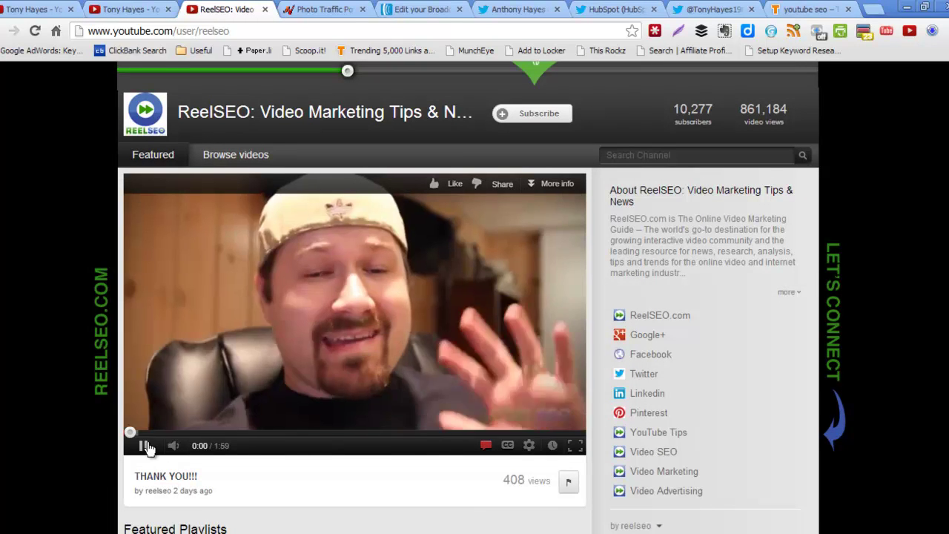
pyautogui.scroll(2, 83, 303)
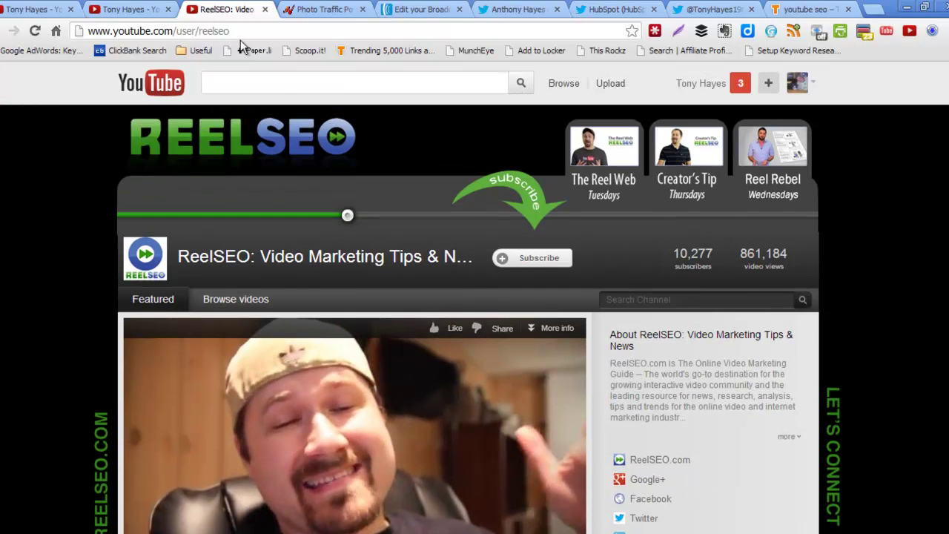
pyautogui.moveTo(244, 33); pyautogui.dragTo(65, 31)
pyautogui.rightClick(140, 29)
pyautogui.click(172, 65)
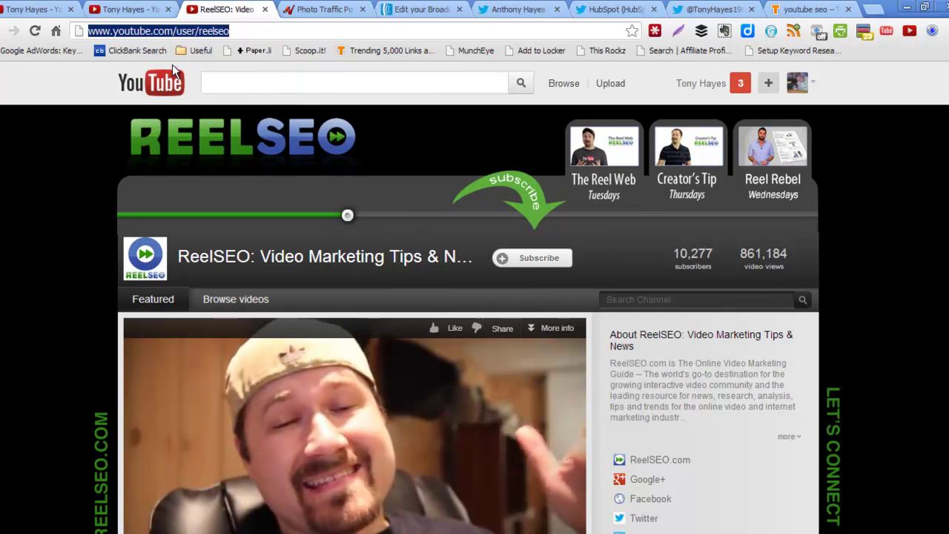
pyautogui.click(37, 10)
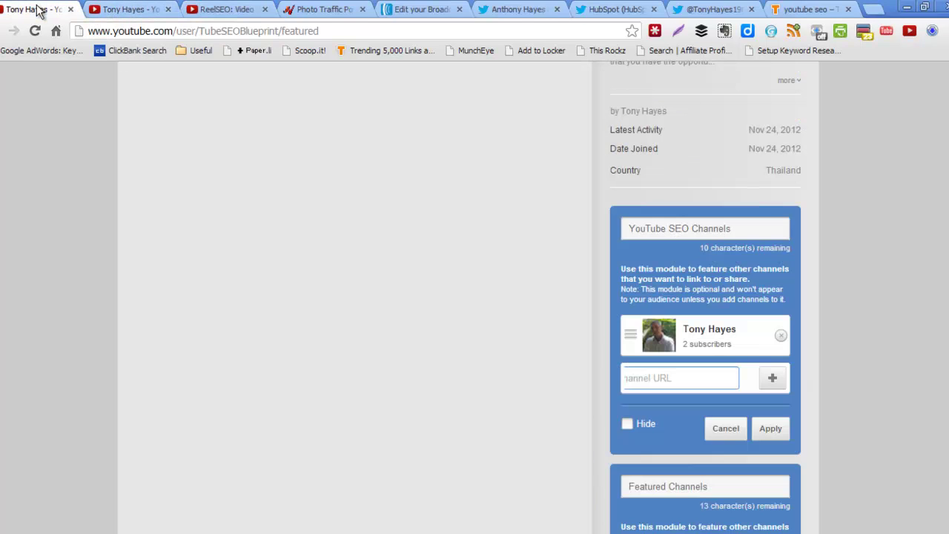
pyautogui.rightClick(657, 381)
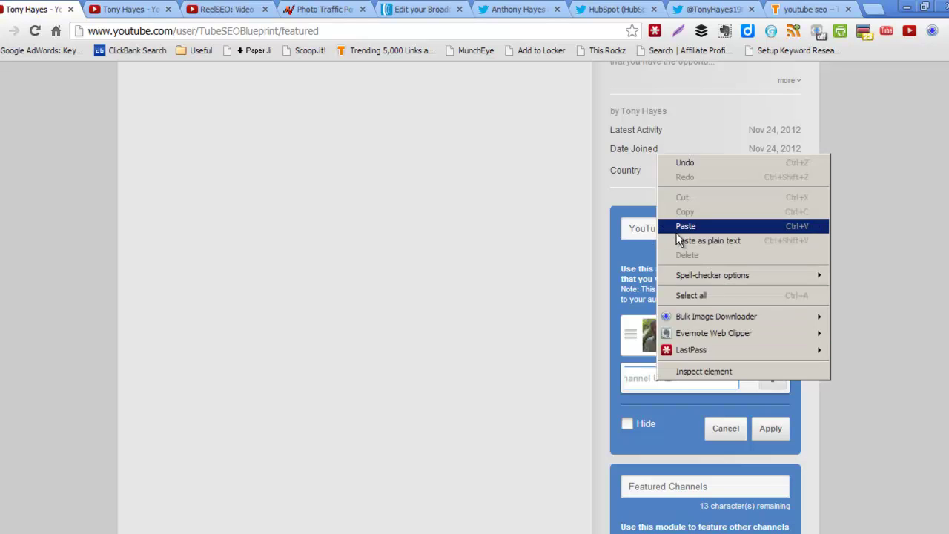
pyautogui.click(676, 233)
pyautogui.click(773, 378)
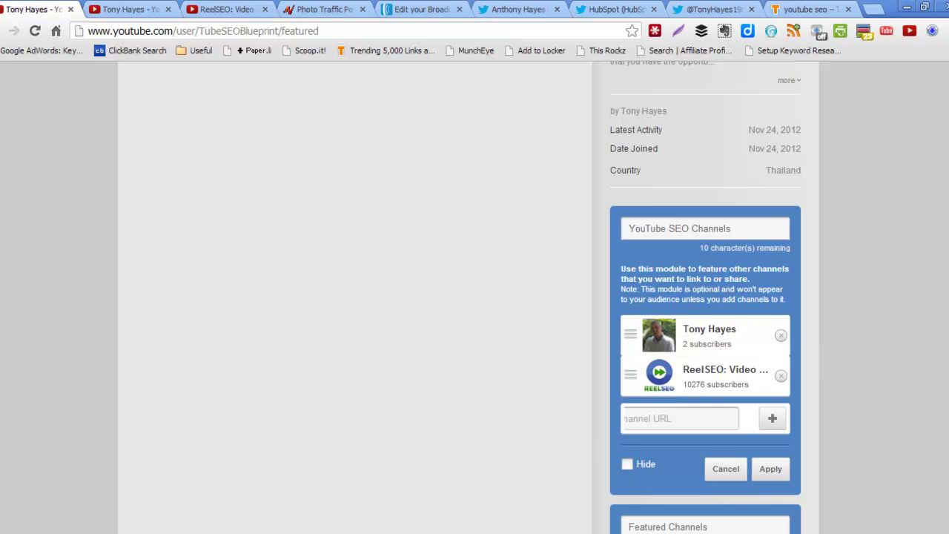
pyautogui.scroll(-2, 726, 286)
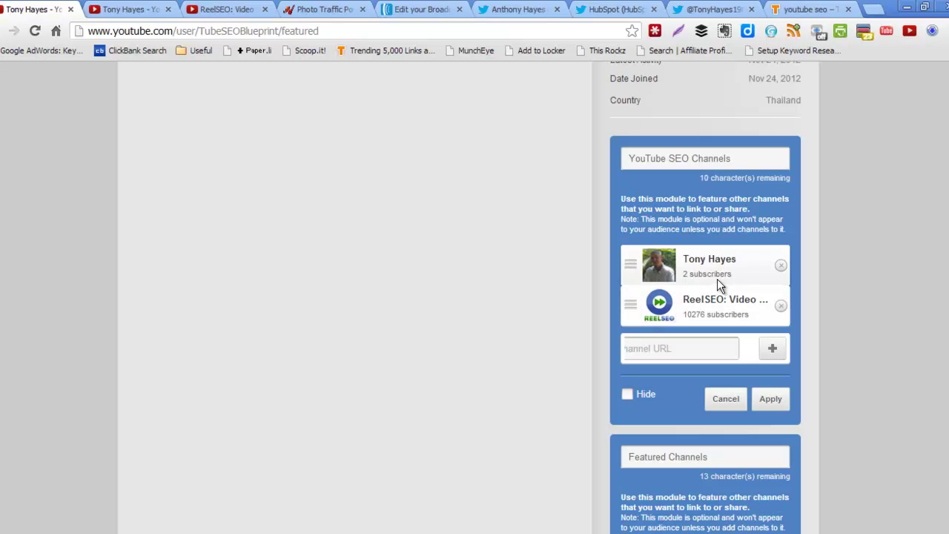
# Step: Close the ReelSEO page and open the four channels listed below ReelSEO on the tubeseocommando channel in separate tabs
pyautogui.click(222, 9)
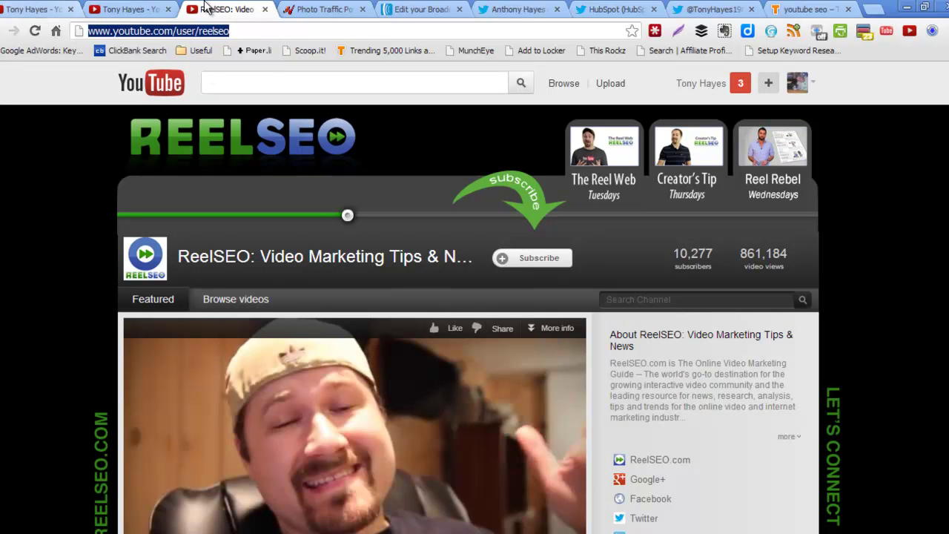
pyautogui.click(265, 9)
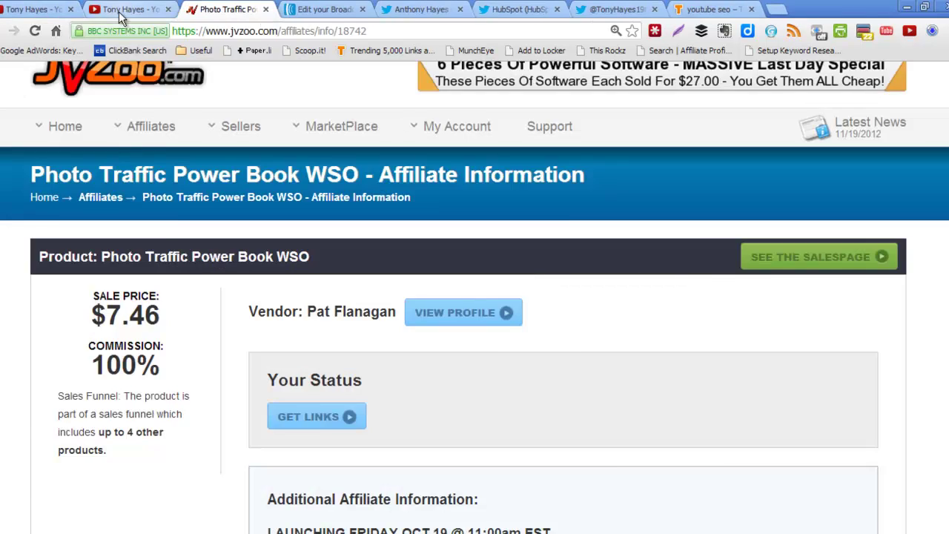
pyautogui.click(125, 9)
pyautogui.rightClick(675, 271)
pyautogui.click(701, 275)
pyautogui.rightClick(698, 314)
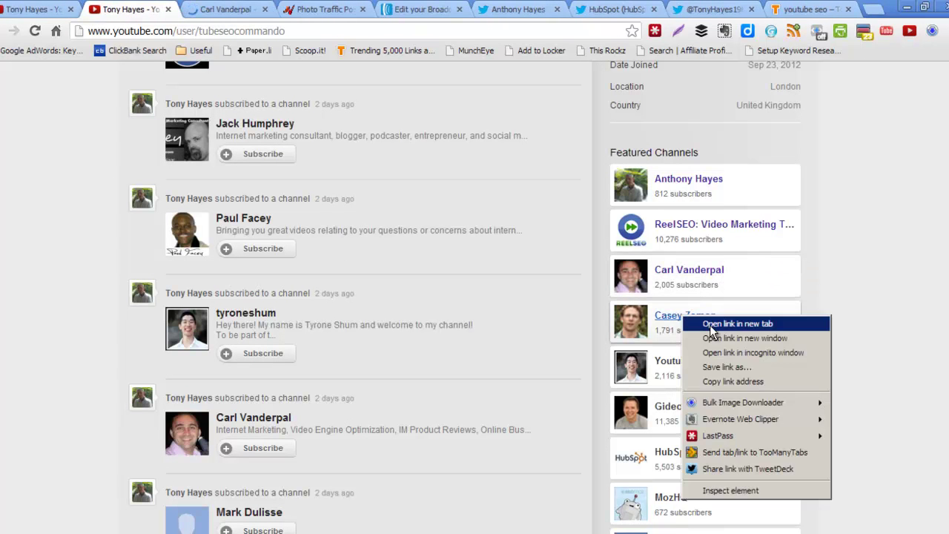
pyautogui.click(710, 324)
pyautogui.rightClick(699, 365)
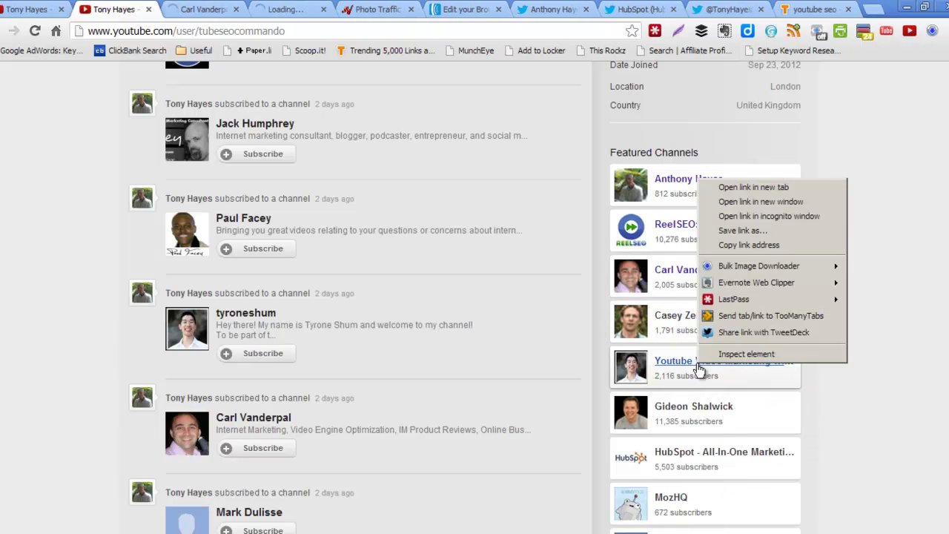
pyautogui.click(742, 187)
pyautogui.rightClick(681, 407)
pyautogui.click(721, 226)
pyautogui.scroll(-2, 796, 284)
# Step: Examine the Featured pages of the four newly opened channels
pyautogui.click(172, 10)
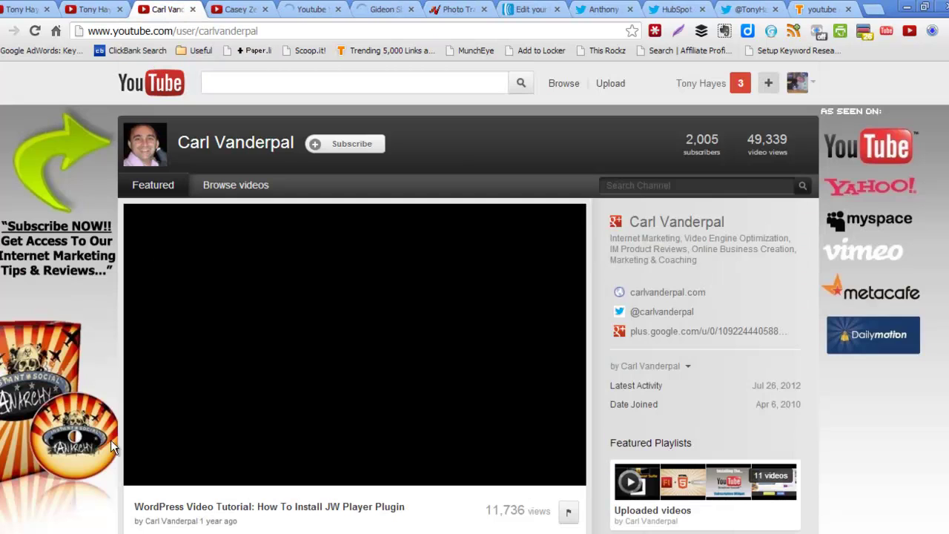
pyautogui.click(270, 8)
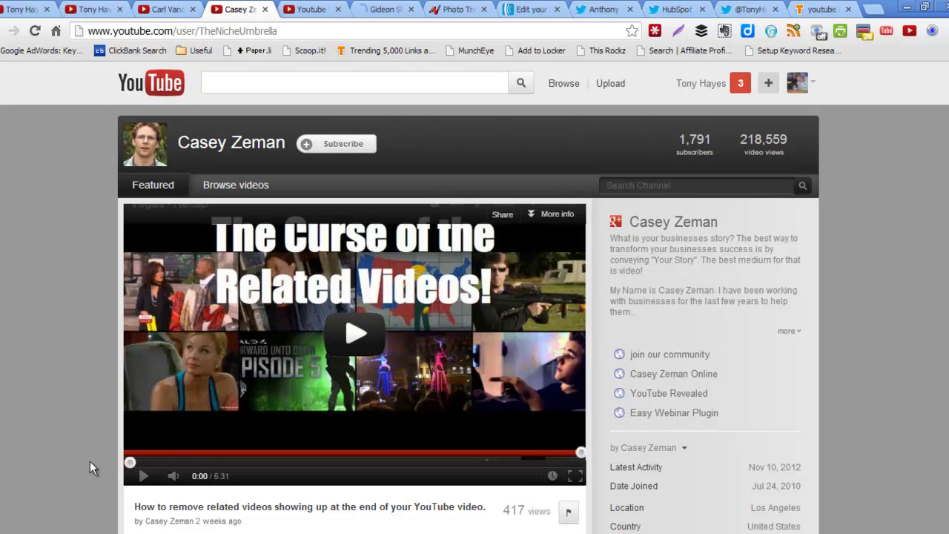
pyautogui.click(311, 9)
pyautogui.scroll(-2, 175, 393)
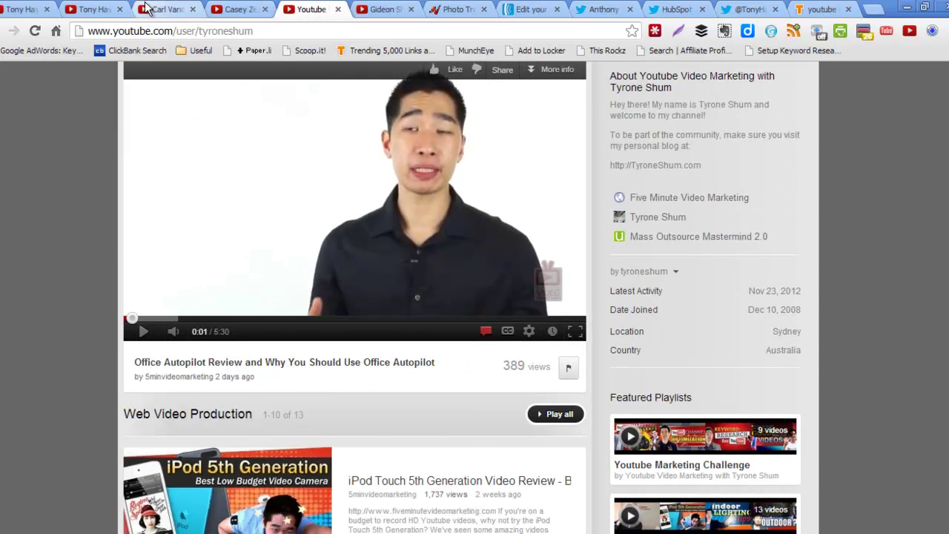
pyautogui.click(167, 8)
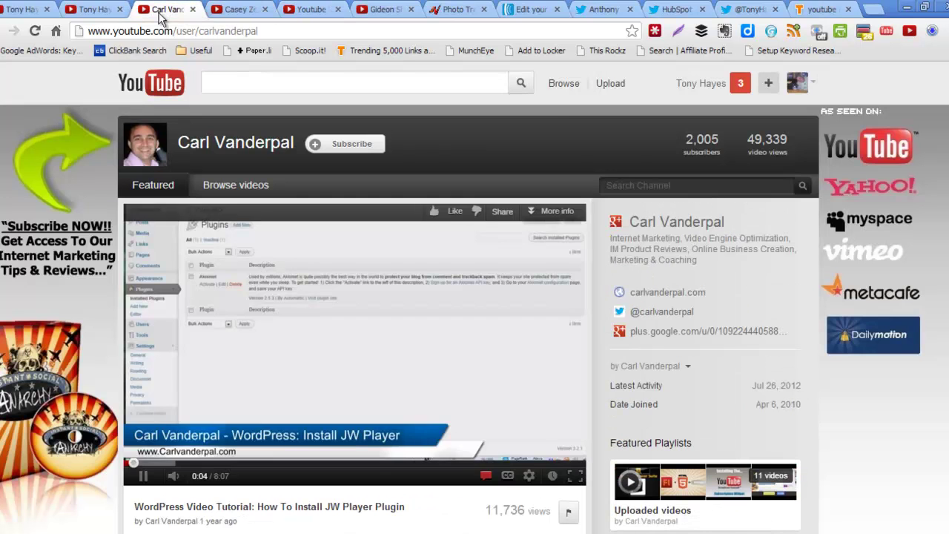
pyautogui.click(241, 11)
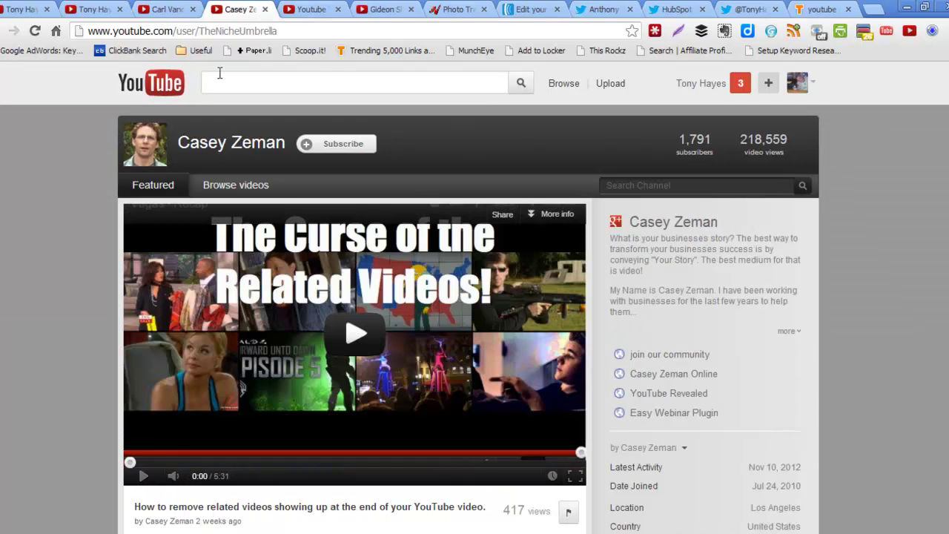
pyautogui.click(311, 10)
pyautogui.scroll(3, 229, 251)
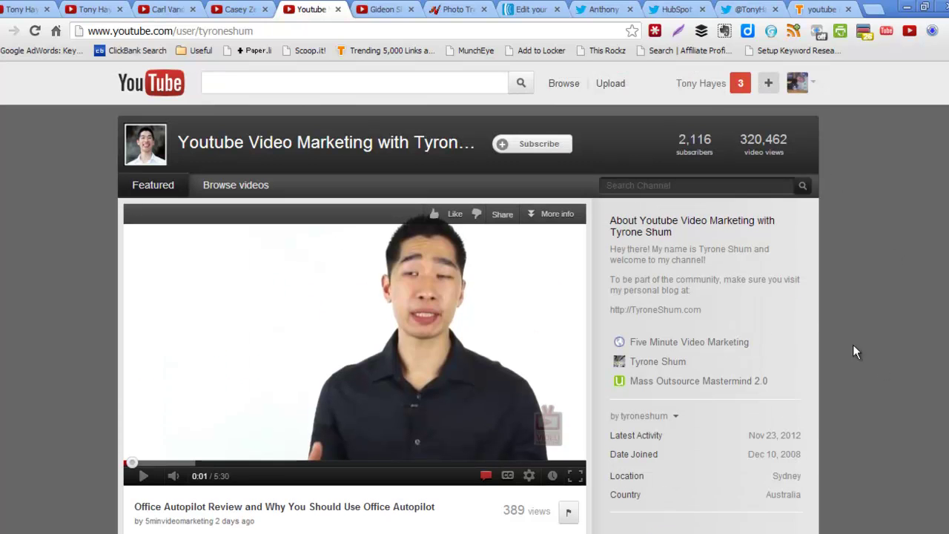
pyautogui.click(235, 9)
pyautogui.click(382, 9)
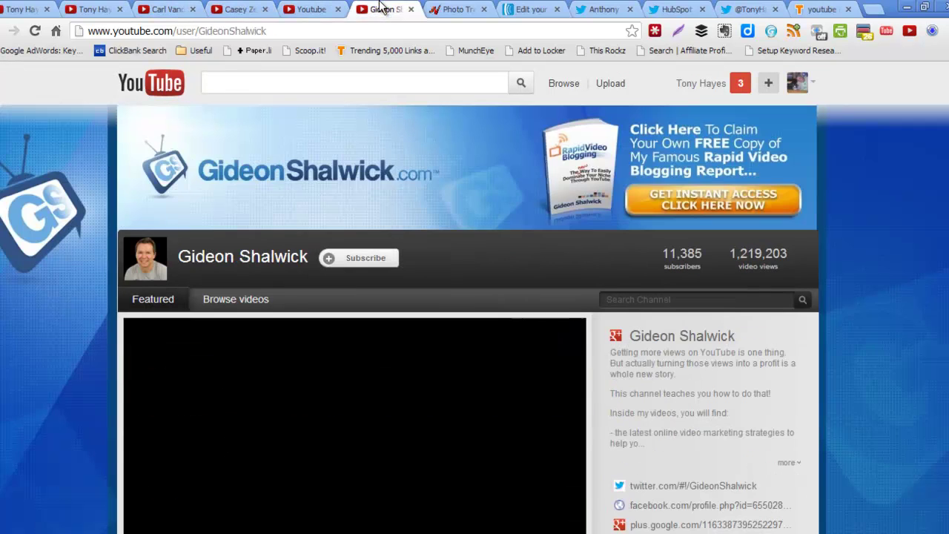
pyautogui.scroll(-2, 148, 423)
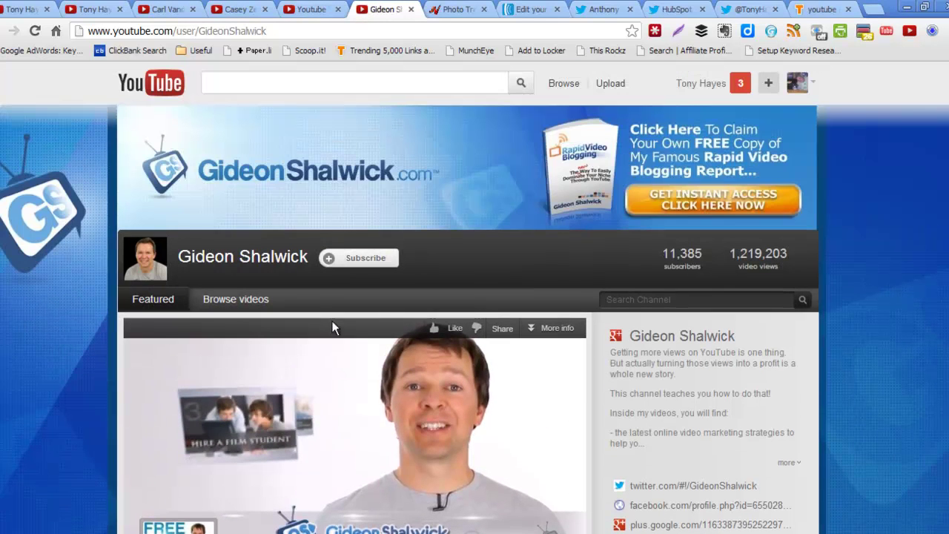
pyautogui.scroll(3, 331, 320)
# Step: Switch to the Topsy page and examine its search results for "youtube seo"
pyautogui.click(819, 11)
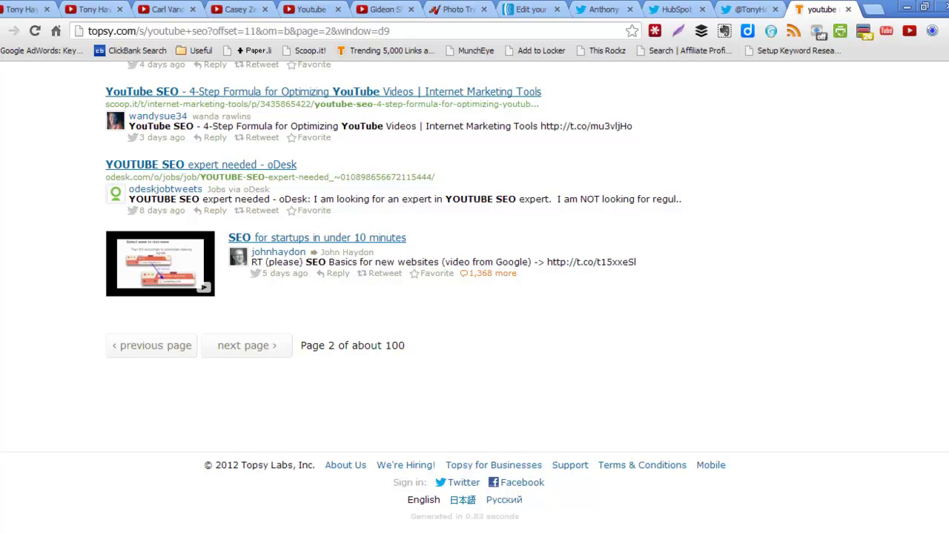
pyautogui.scroll(10, 944, 110)
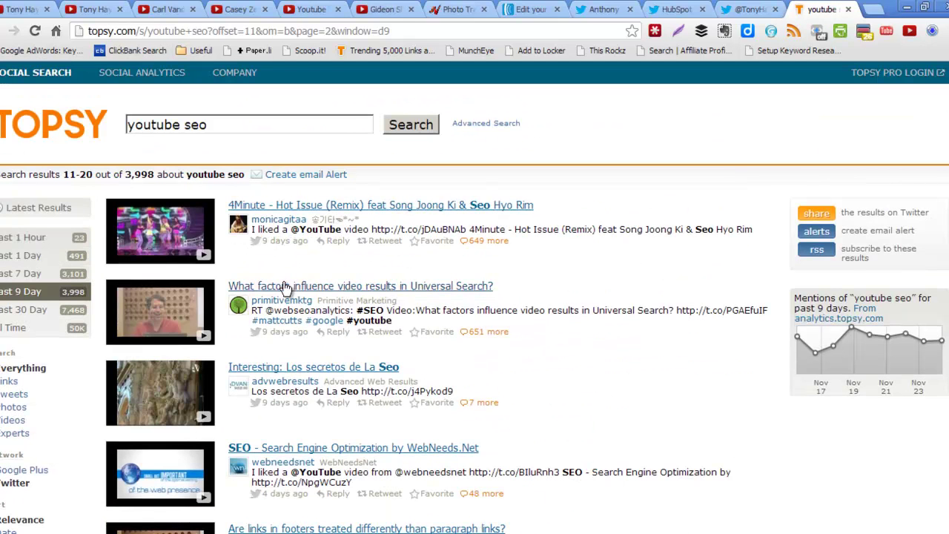
pyautogui.scroll(-3, 398, 293)
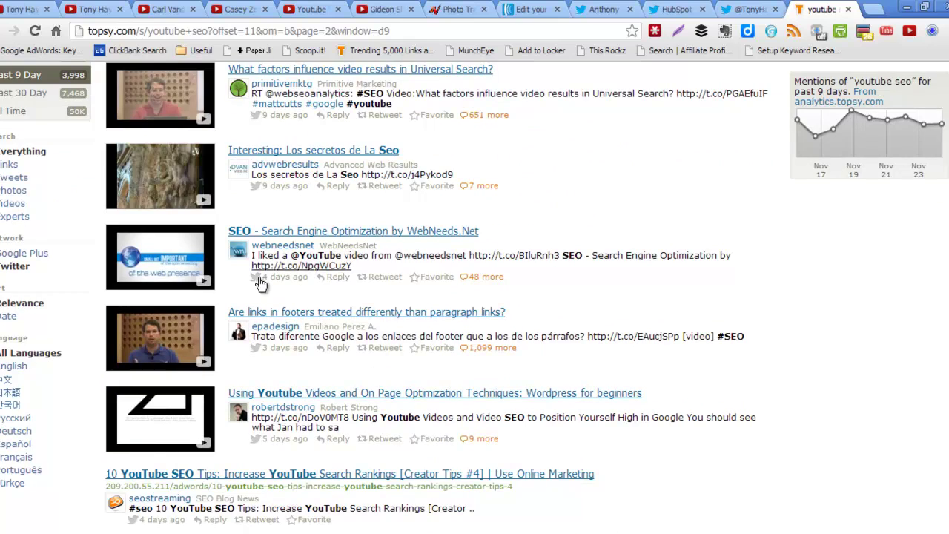
pyautogui.scroll(-3, 310, 256)
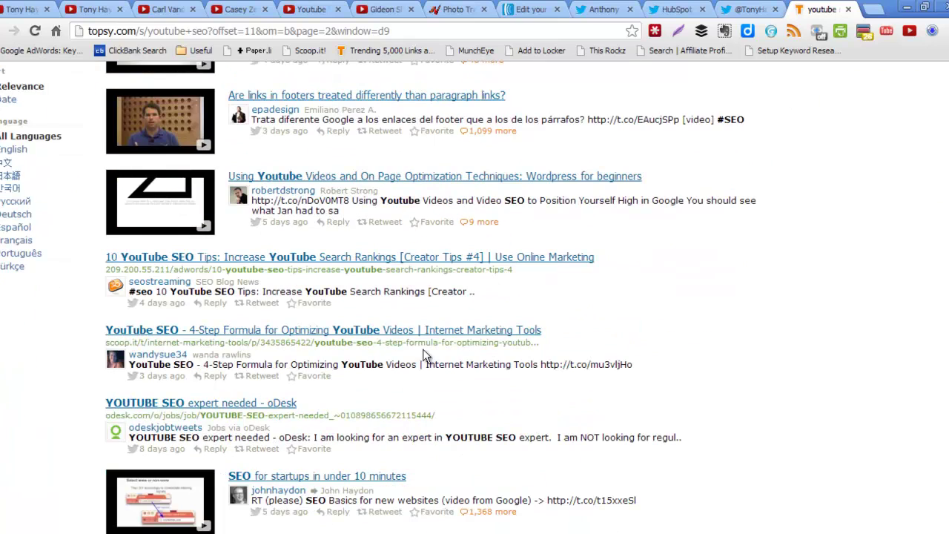
pyautogui.scroll(6, 427, 356)
pyautogui.scroll(-6, 313, 330)
pyautogui.scroll(-3, 428, 421)
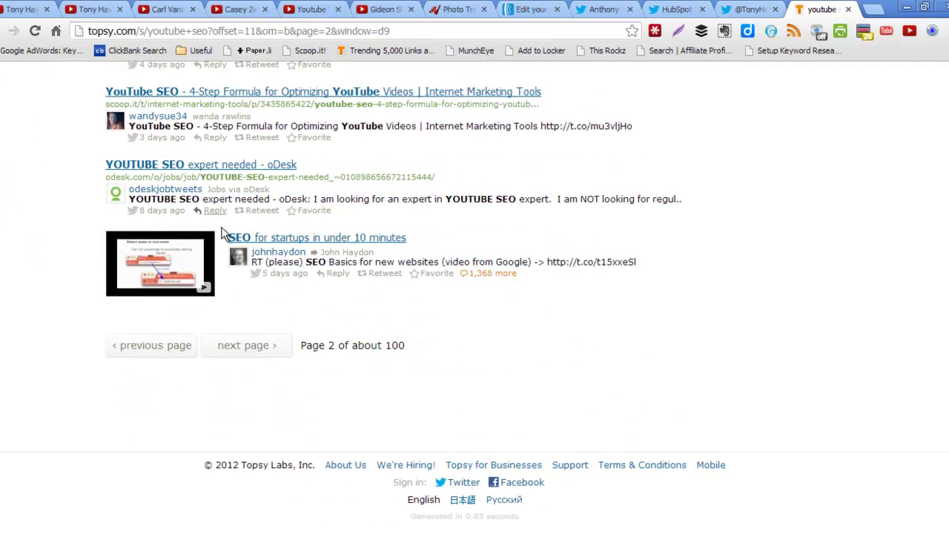
pyautogui.scroll(6, 431, 286)
pyautogui.scroll(-5, 430, 290)
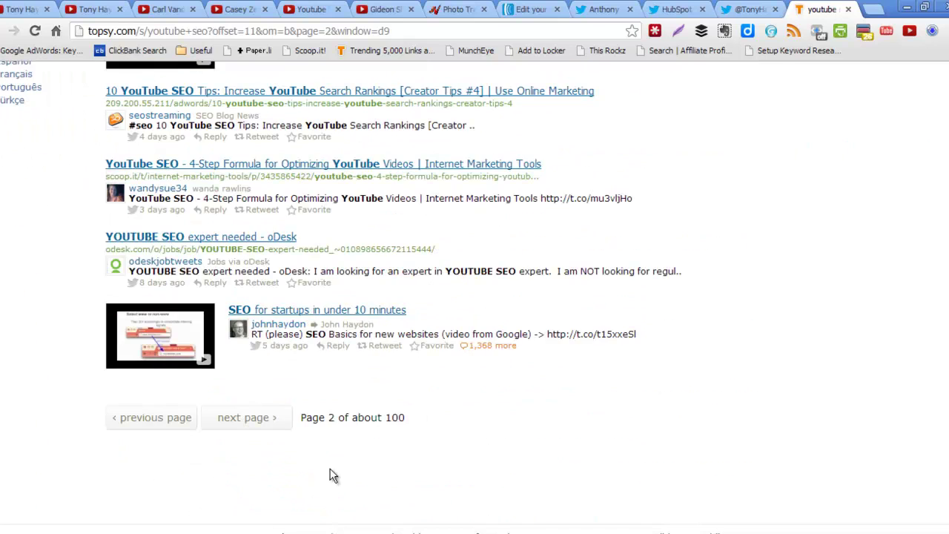
pyautogui.scroll(10, 488, 377)
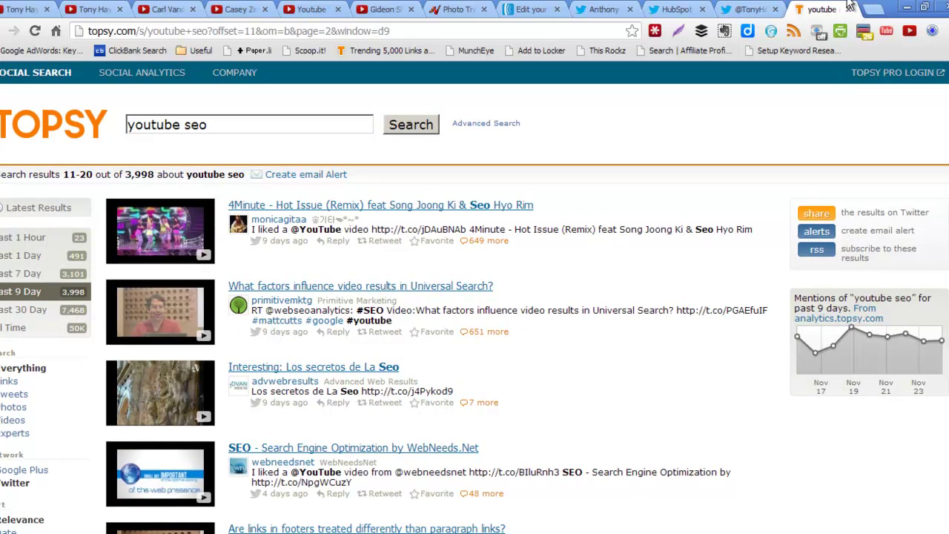
# Step: Switch to the Twitter Video Marketing list, look up "youtube" on Twitter and open the YouTube 24x7 profile in a new tab
pyautogui.click(750, 10)
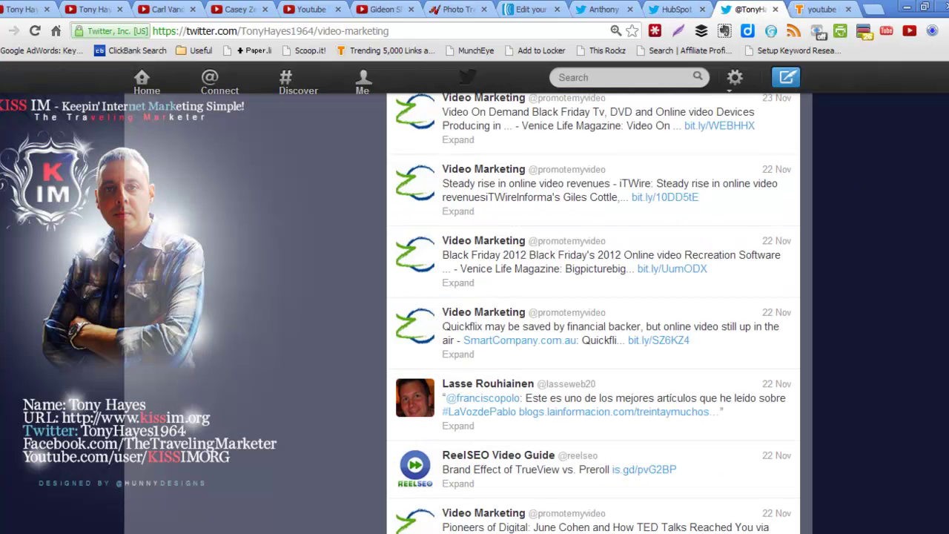
pyautogui.scroll(10, 467, 312)
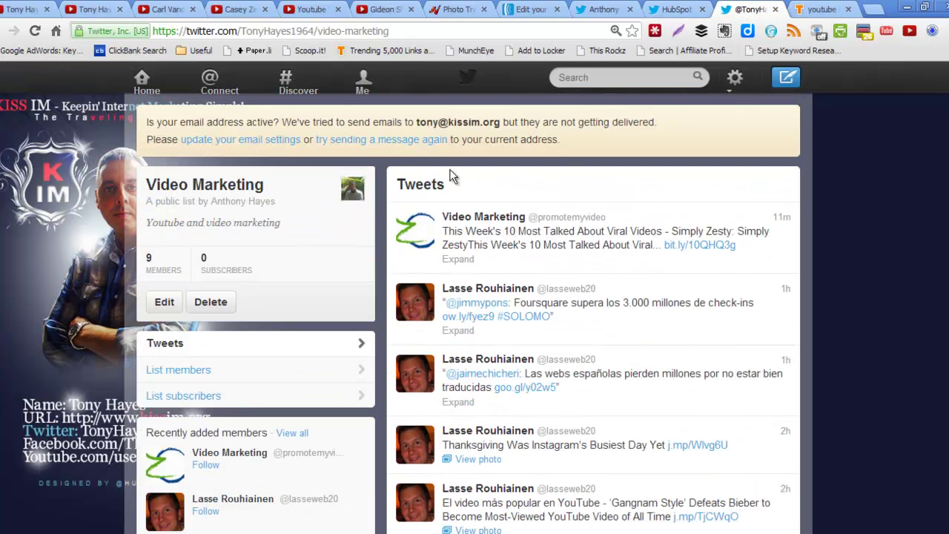
pyautogui.click(583, 79)
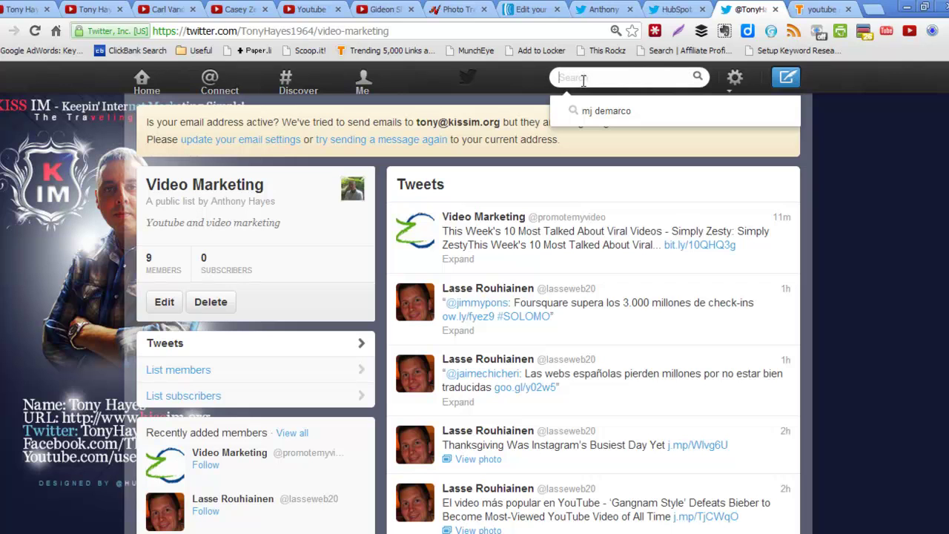
pyautogui.write('youtube')
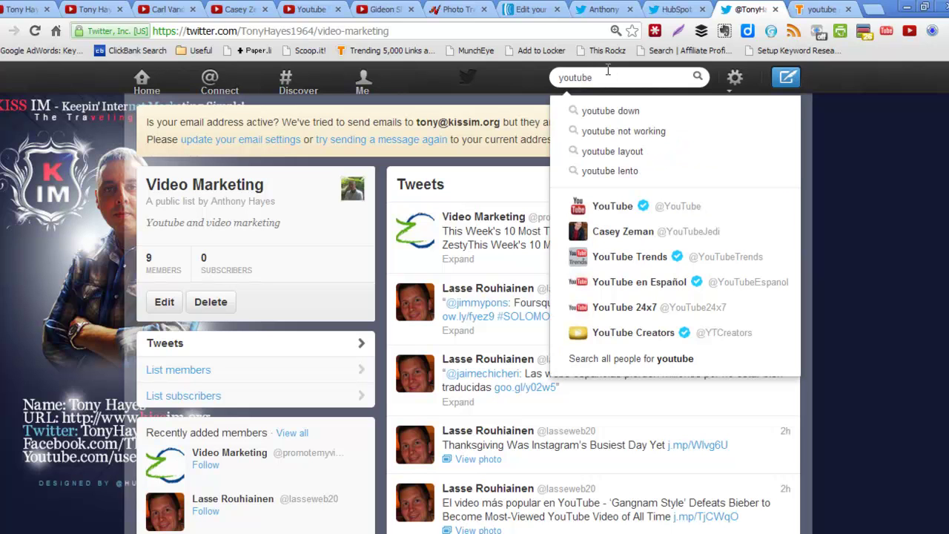
pyautogui.rightClick(615, 307)
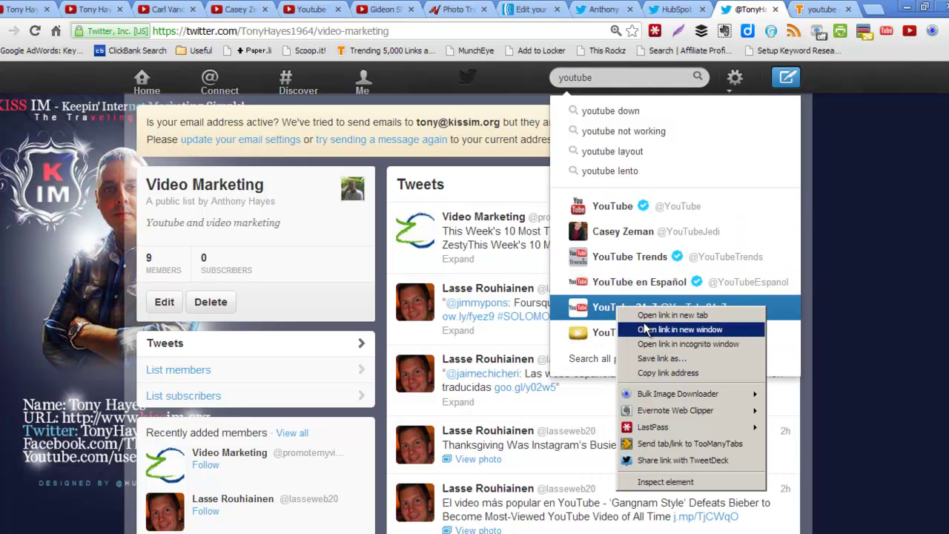
pyautogui.click(642, 316)
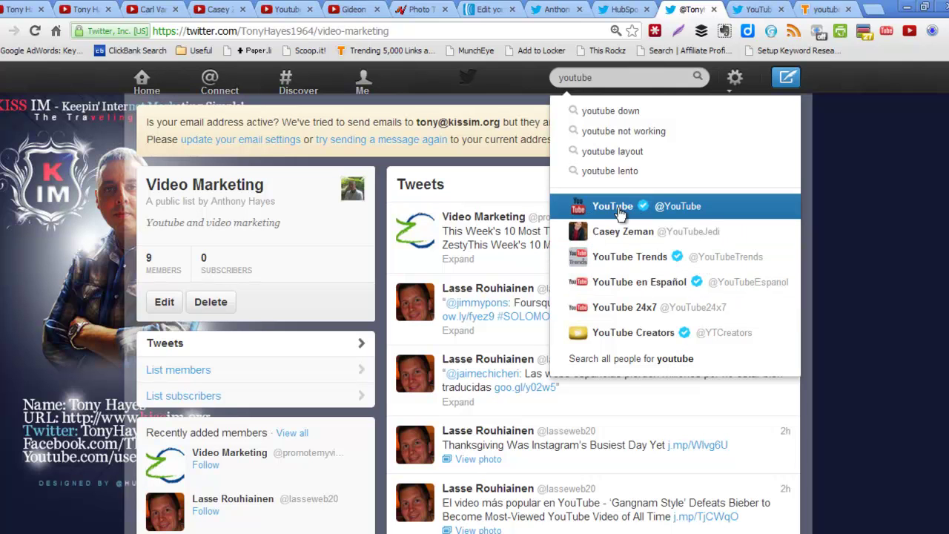
# Step: Search Twitter for "youtube seo" and follow the Web SEO Analytics account
pyautogui.click(658, 77)
pyautogui.write('seo')
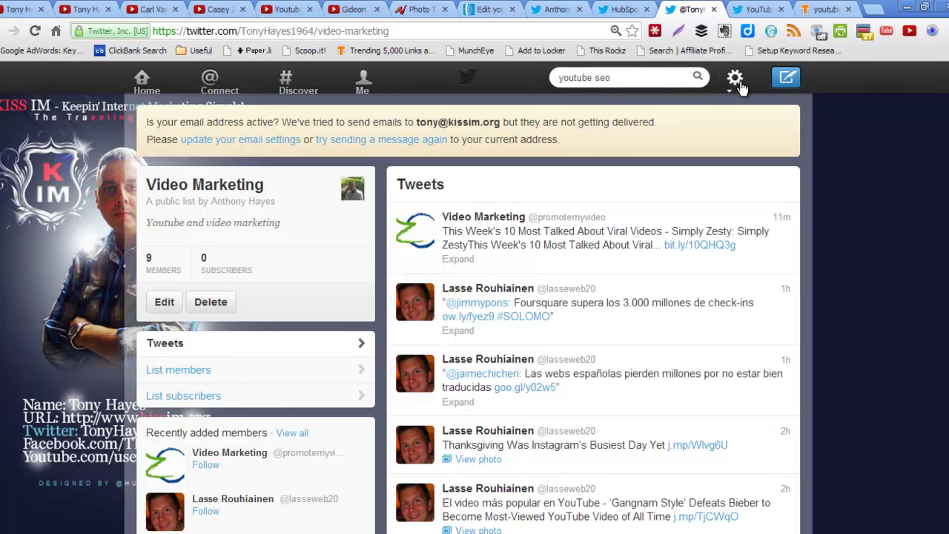
pyautogui.press('Return')
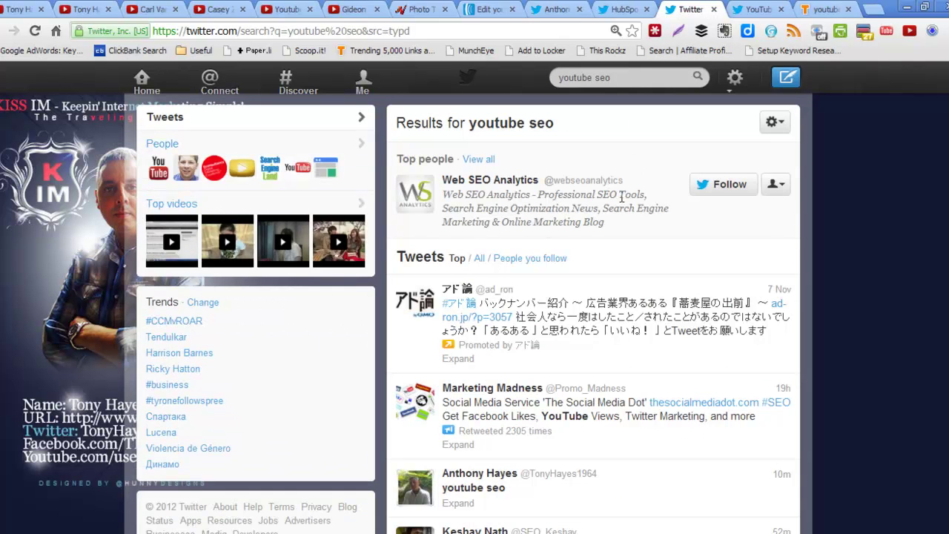
pyautogui.scroll(-1, 622, 199)
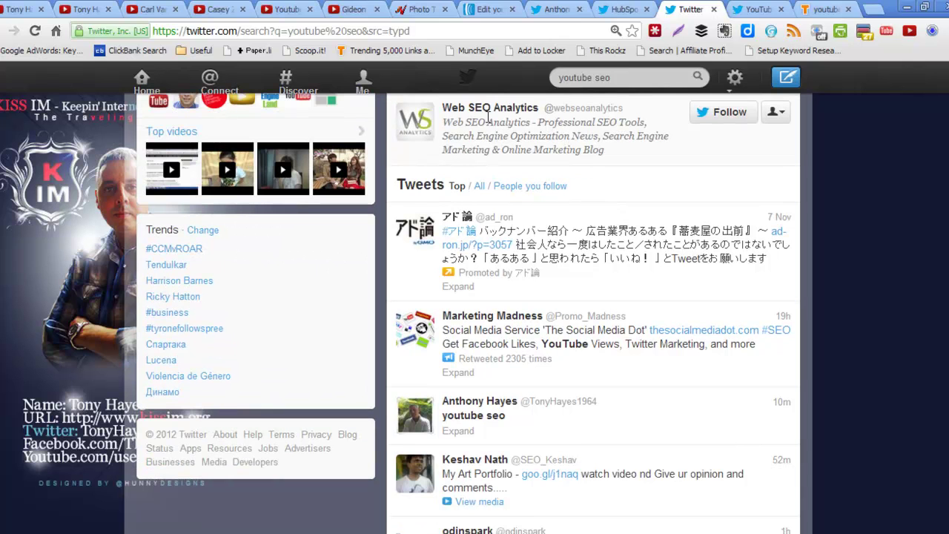
pyautogui.click(727, 115)
# Step: Examine the tweets in the "youtube seo" results for accounts related to YouTube SEO
pyautogui.scroll(-1, 660, 250)
pyautogui.scroll(-3, 660, 250)
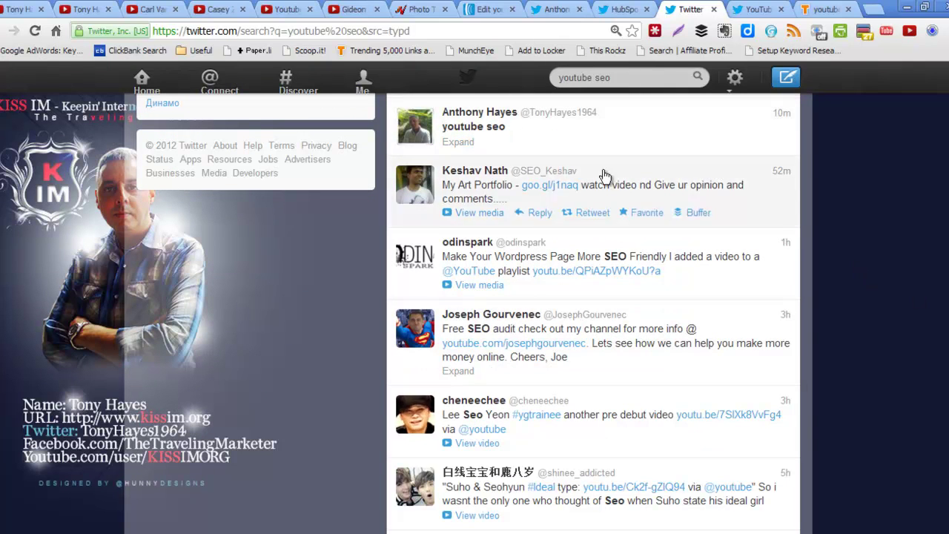
pyautogui.click(626, 77)
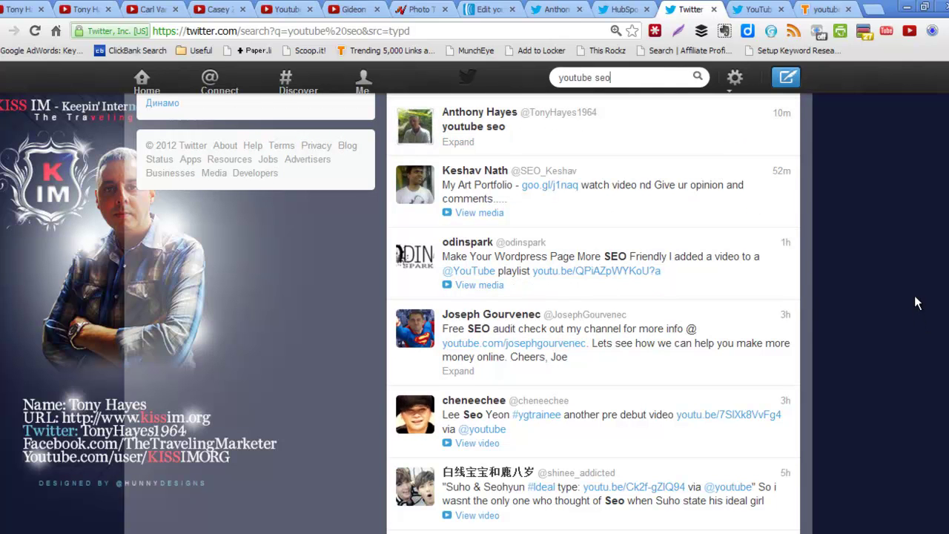
pyautogui.scroll(-1, 914, 297)
pyautogui.scroll(1, 915, 297)
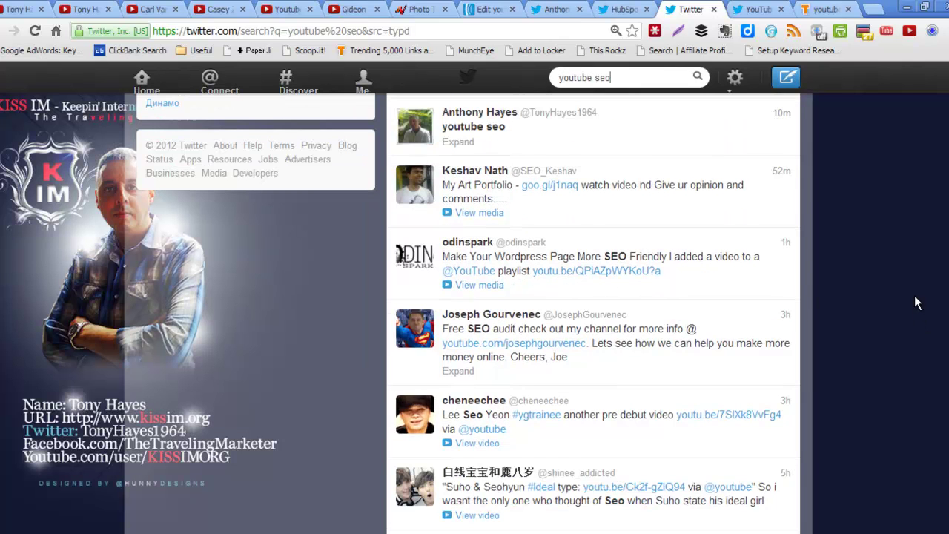
pyautogui.scroll(-4, 915, 296)
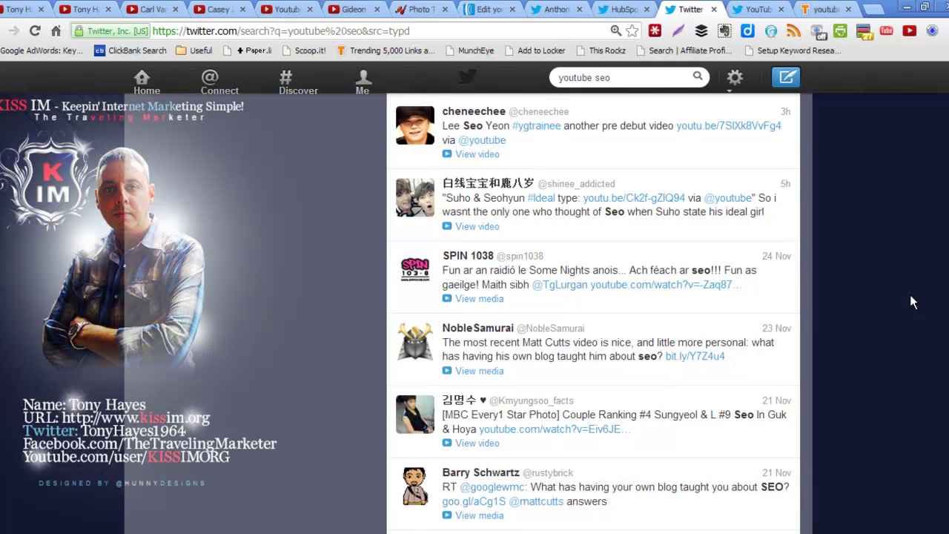
pyautogui.scroll(-3, 913, 297)
pyautogui.scroll(-5, 912, 297)
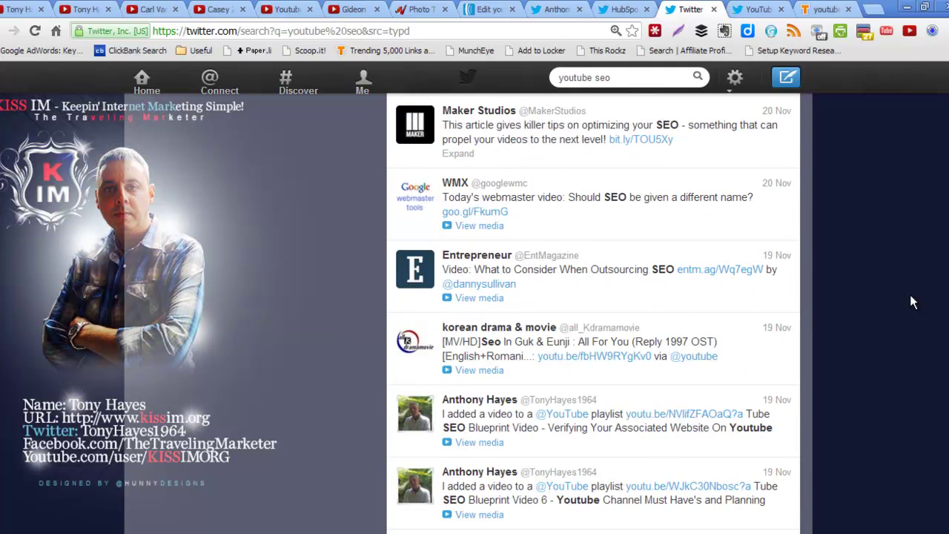
pyautogui.scroll(-1, 568, 293)
pyautogui.scroll(7, 529, 297)
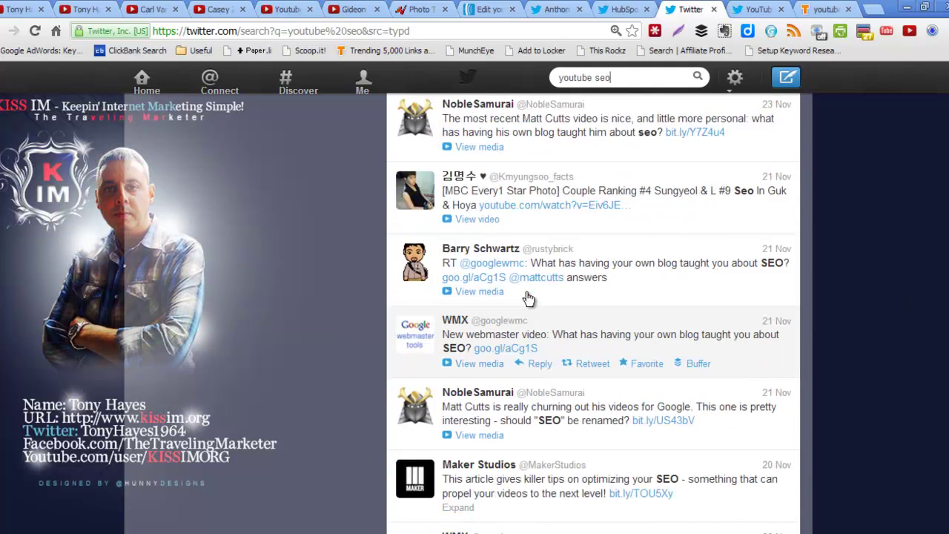
pyautogui.scroll(-6, 528, 289)
pyautogui.scroll(-14, 528, 289)
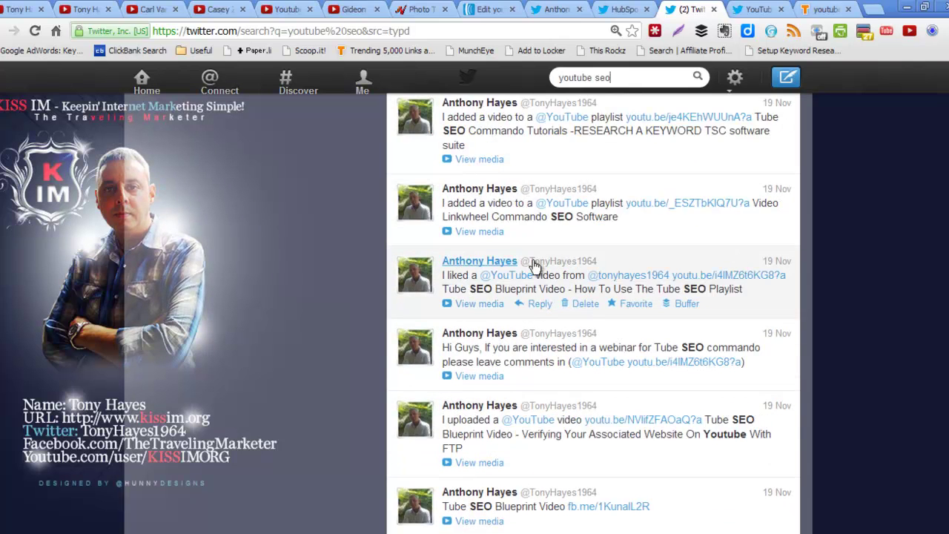
pyautogui.scroll(-1, 535, 266)
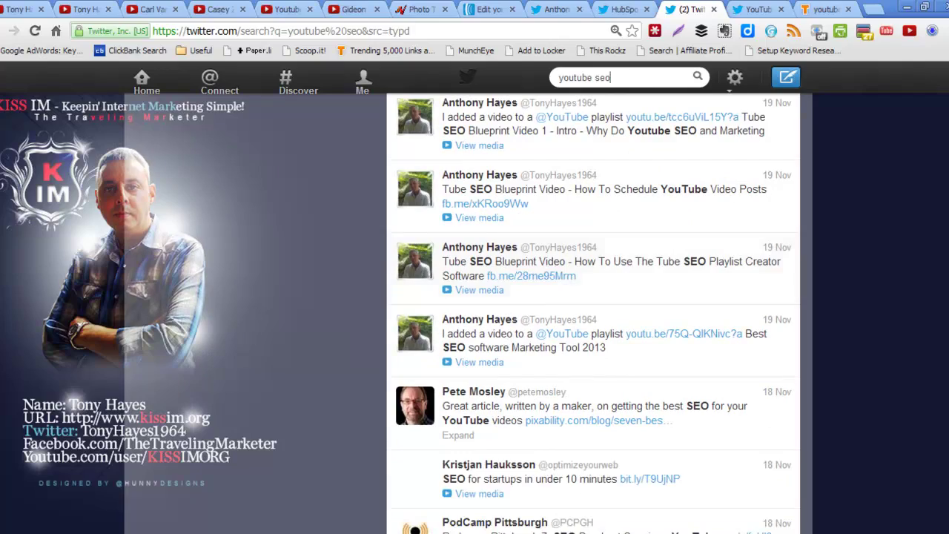
pyautogui.scroll(-6, 657, 271)
pyautogui.scroll(-15, 594, 312)
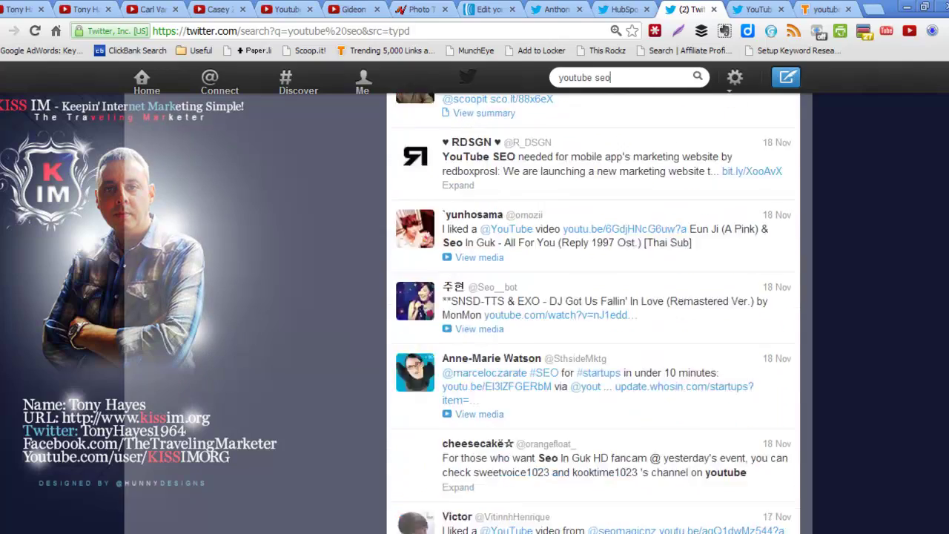
pyautogui.scroll(20, 923, 123)
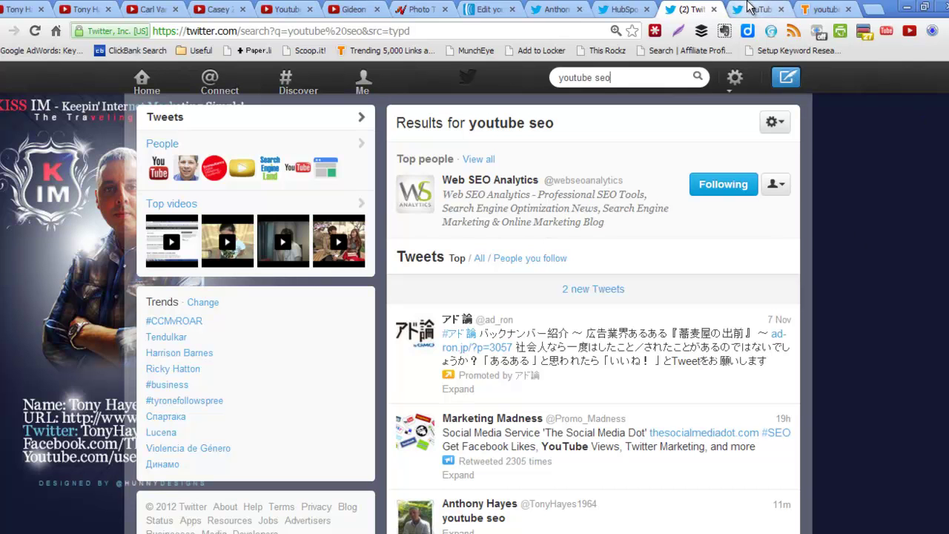
# Step: Review the profile and tweets of YouTube 24x7 in its own tab, and close that tab
pyautogui.click(753, 11)
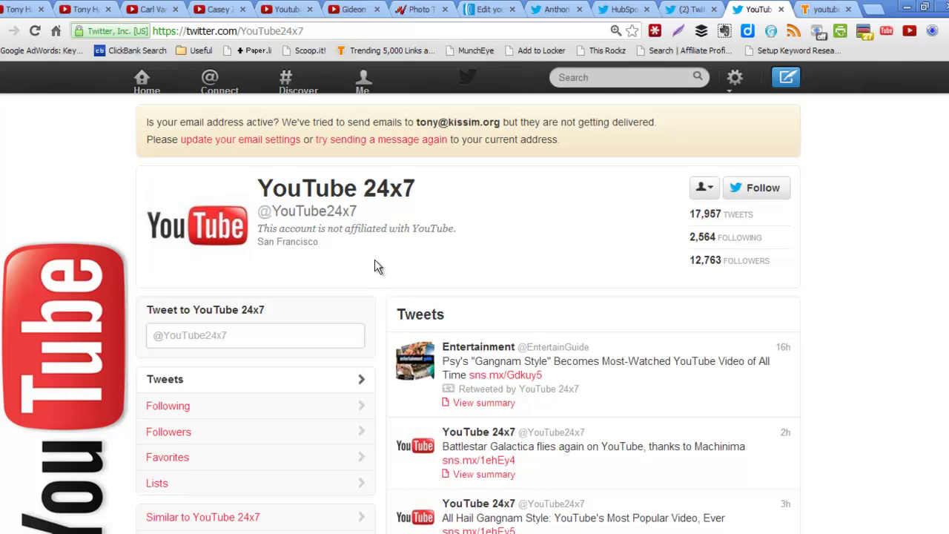
pyautogui.scroll(-3, 547, 374)
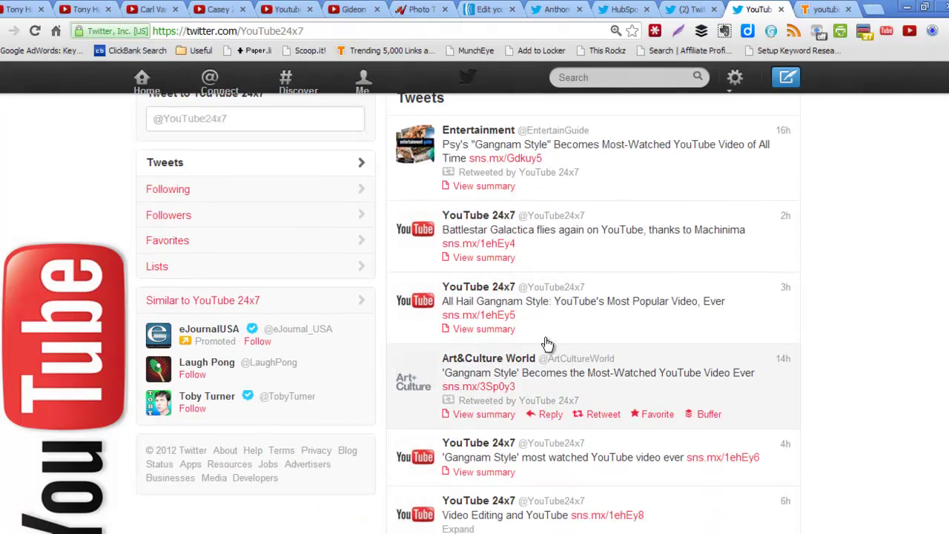
pyautogui.scroll(-12, 881, 301)
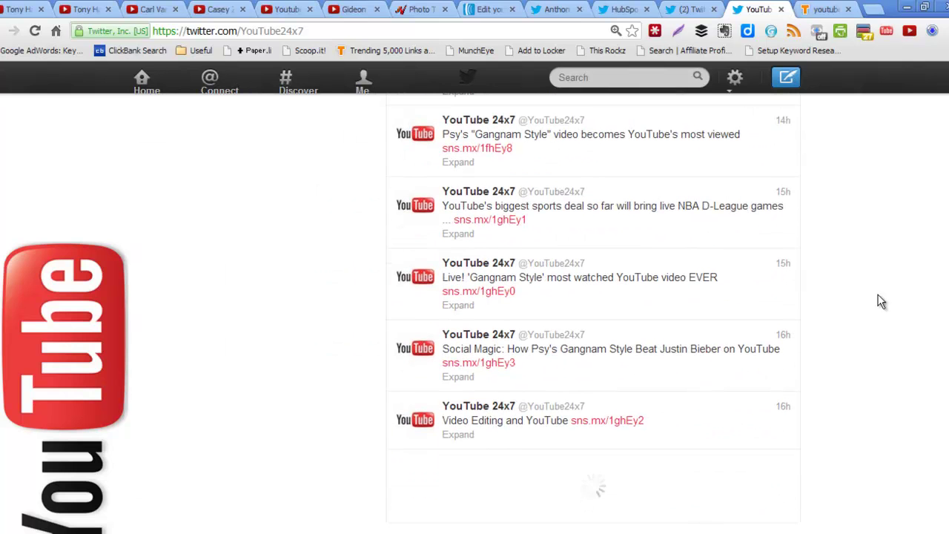
pyautogui.scroll(15, 879, 300)
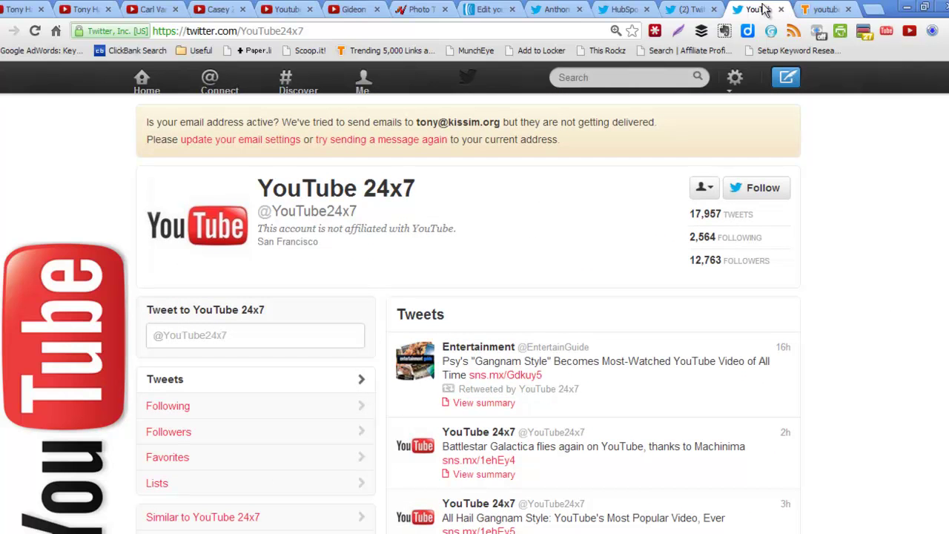
pyautogui.click(782, 9)
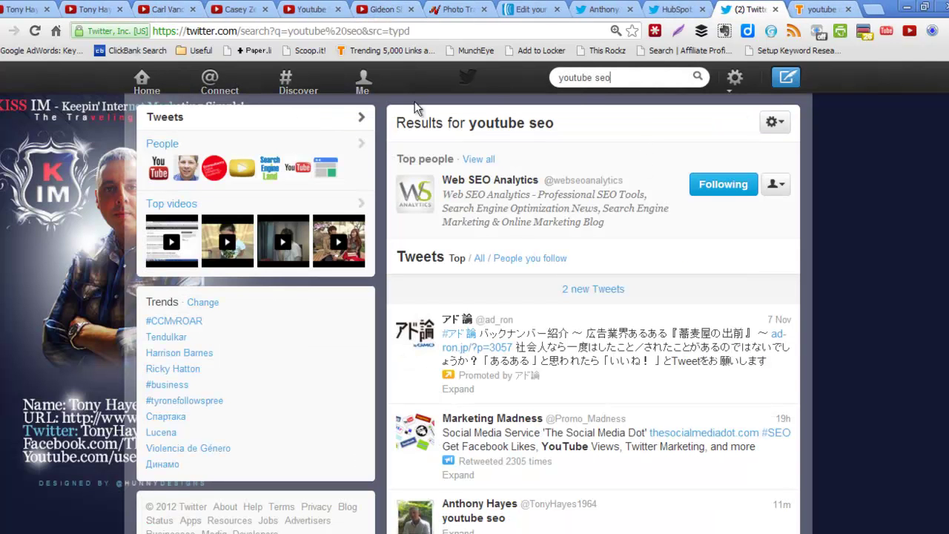
# Step: Return to the YouTube channel featuring the WordPress JW Player plugin tutorial and examine its Featured page
pyautogui.click(162, 9)
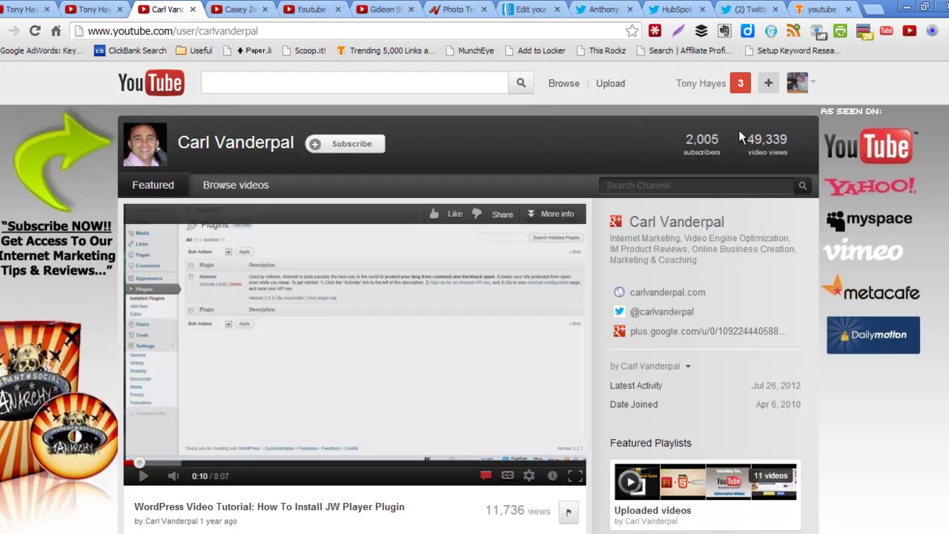
pyautogui.scroll(-2, 475, 297)
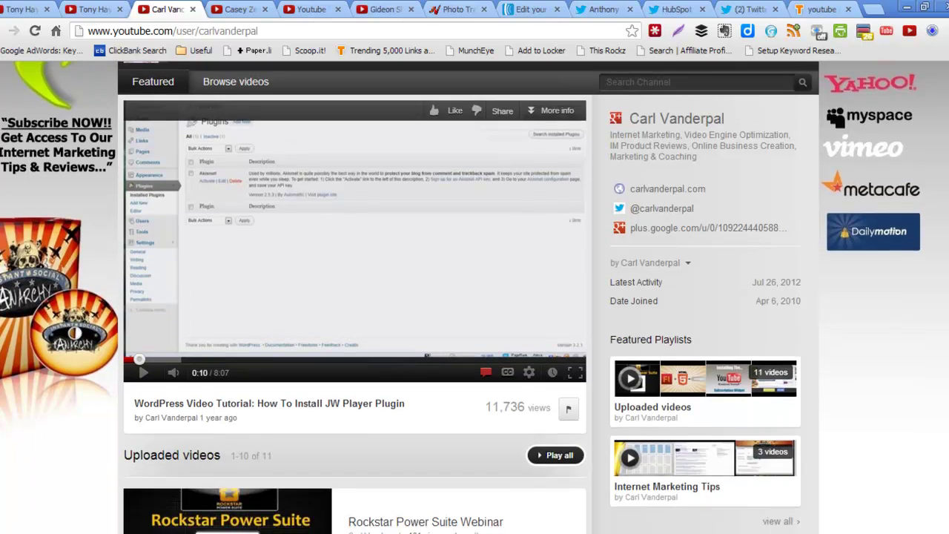
pyautogui.scroll(1, 475, 297)
pyautogui.scroll(1, 474, 297)
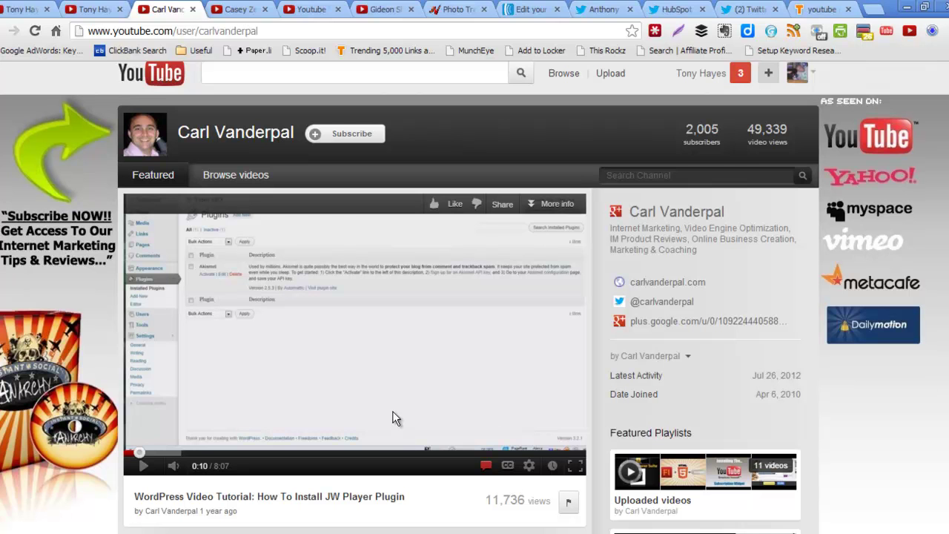
pyautogui.scroll(-4, 446, 399)
pyautogui.scroll(4, 447, 399)
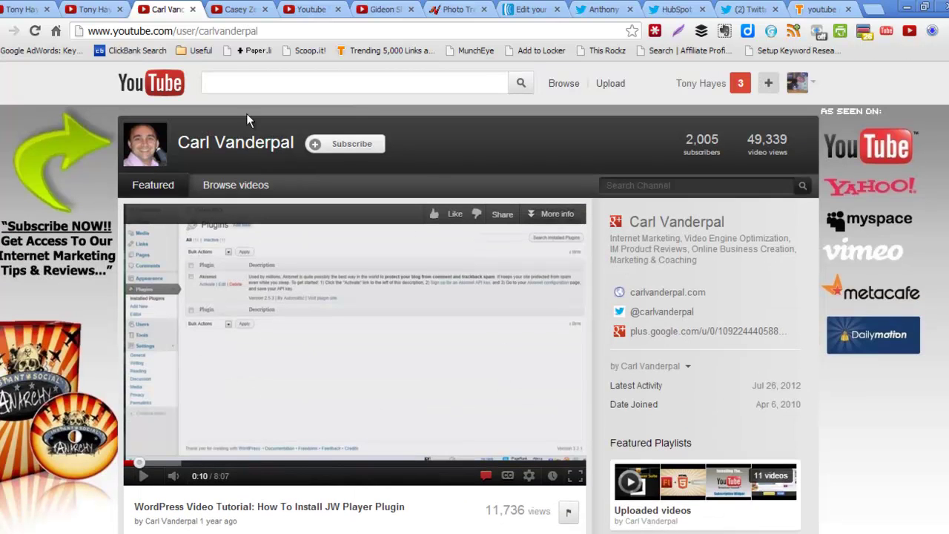
# Step: Add the channel with the WordPress JW Player tutorial to the YouTube SEO Channels module by its URL, and close its tab
pyautogui.click(123, 31)
pyautogui.rightClick(124, 31)
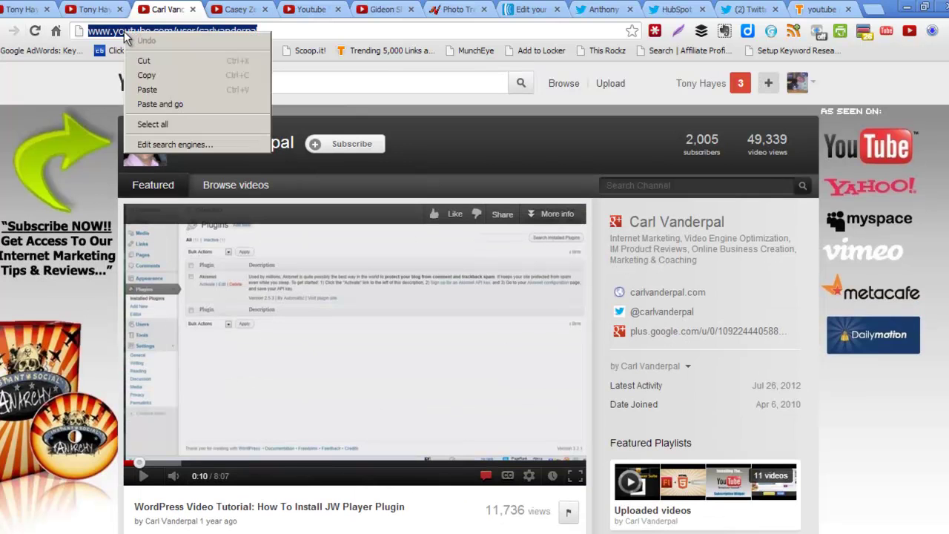
pyautogui.click(98, 18)
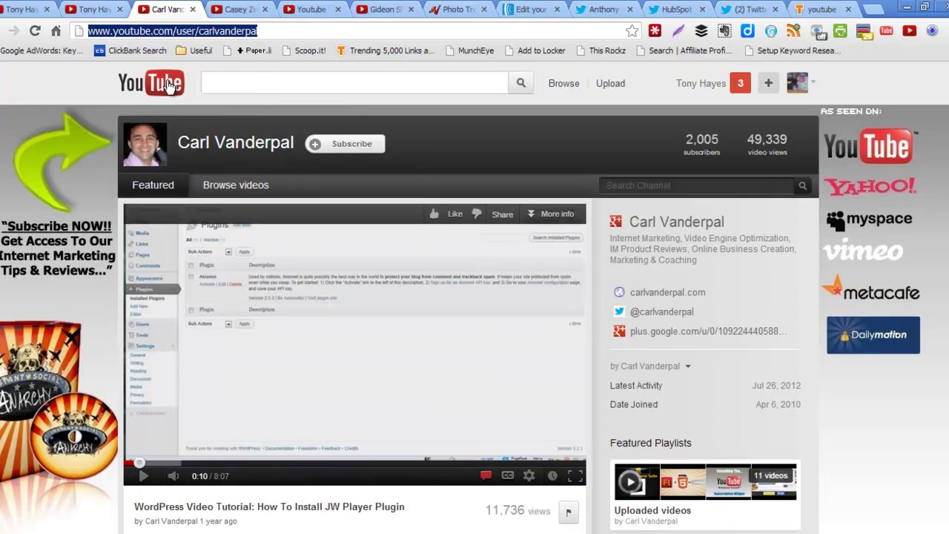
pyautogui.click(99, 18)
pyautogui.click(18, 9)
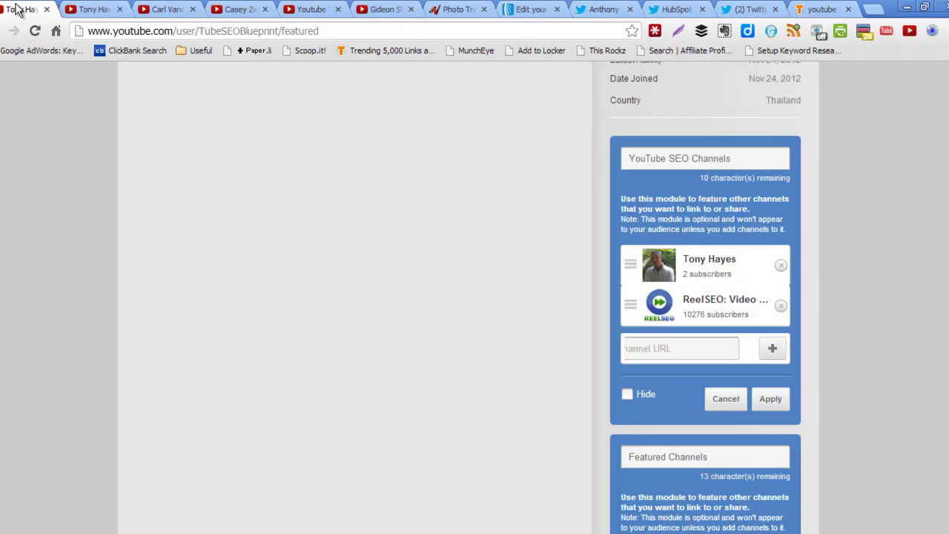
pyautogui.scroll(-2, 578, 278)
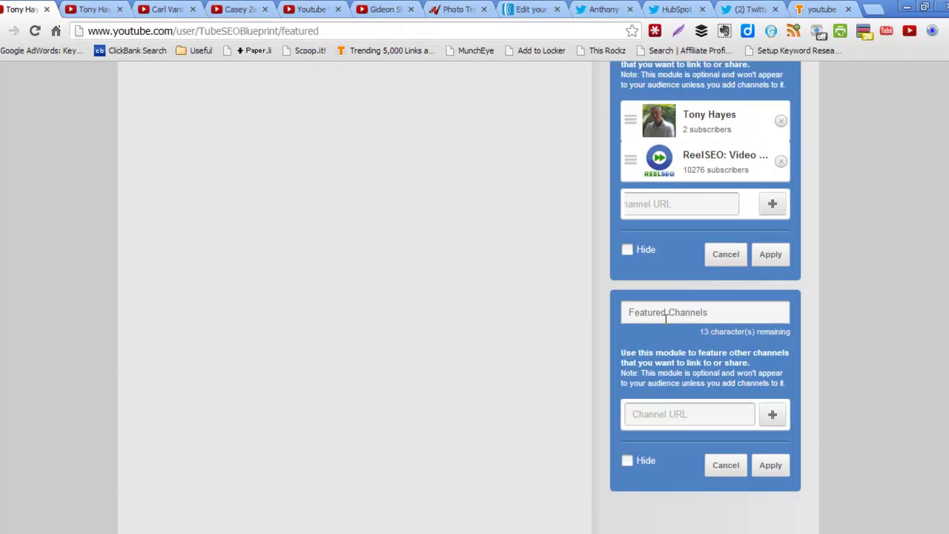
pyautogui.click(670, 207)
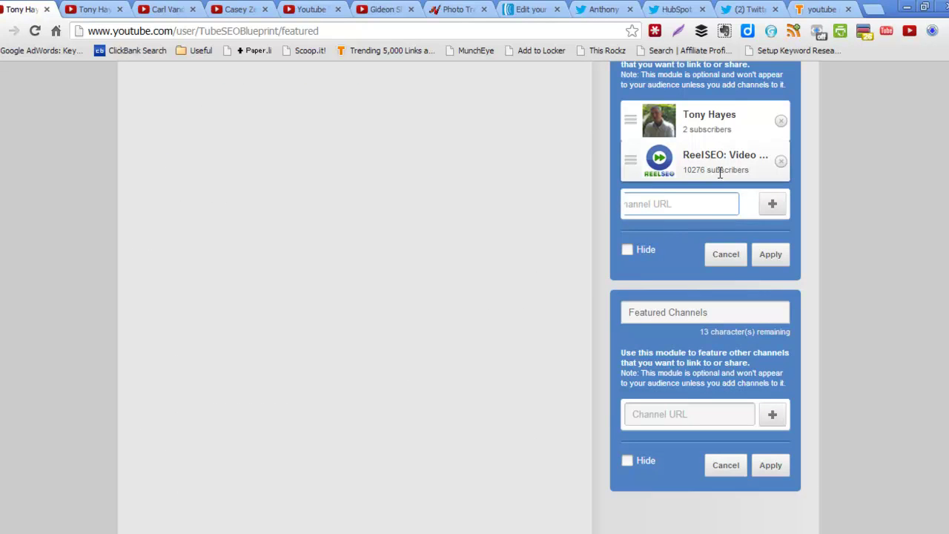
pyautogui.hotkey('ctrl', 'v')
pyautogui.click(772, 204)
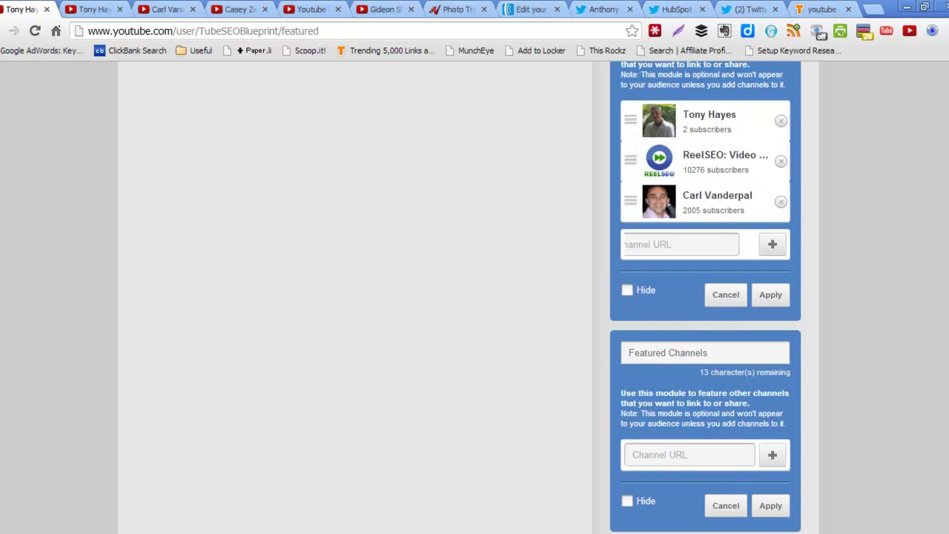
pyautogui.scroll(3, 932, 241)
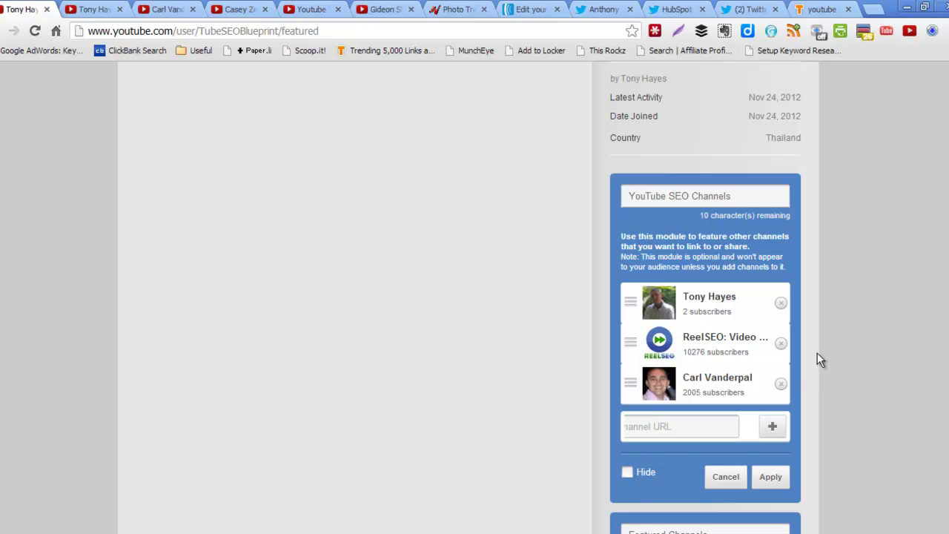
pyautogui.scroll(-2, 705, 297)
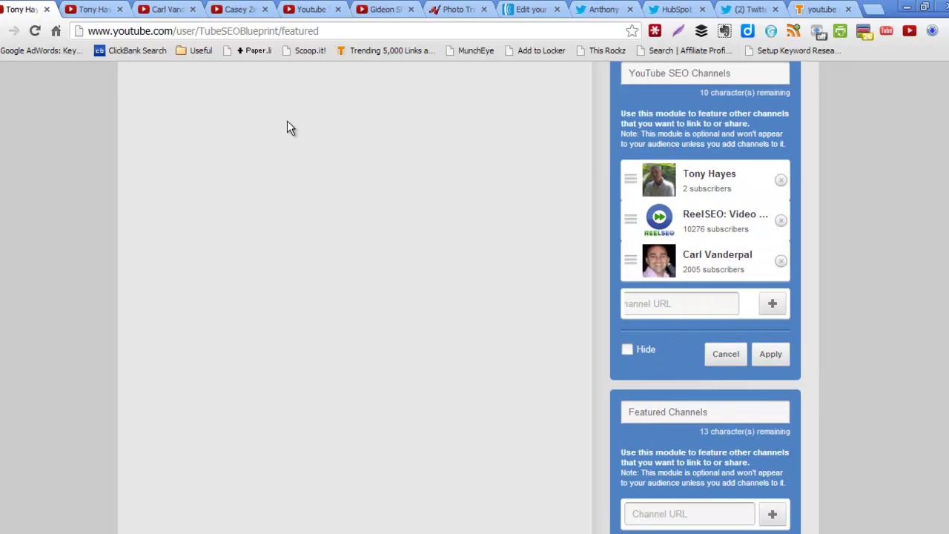
pyautogui.click(165, 10)
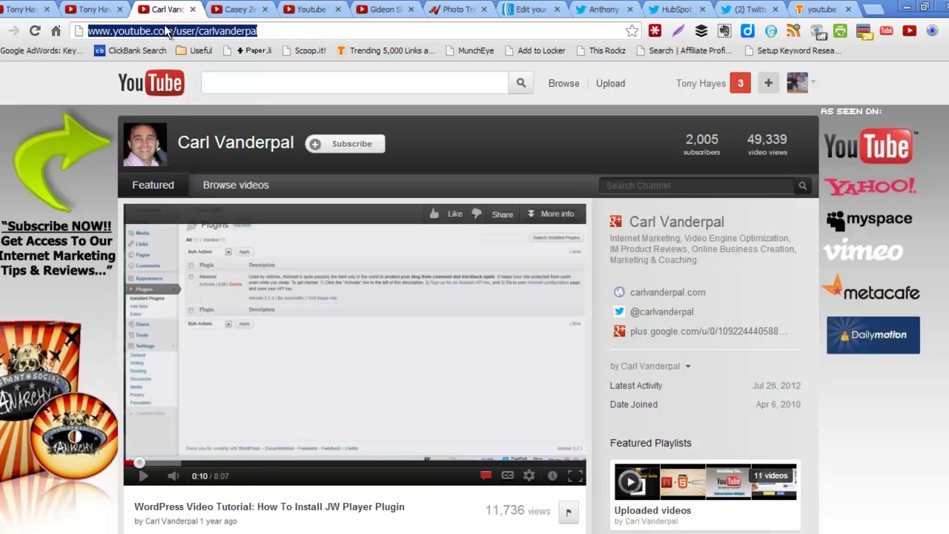
pyautogui.click(193, 9)
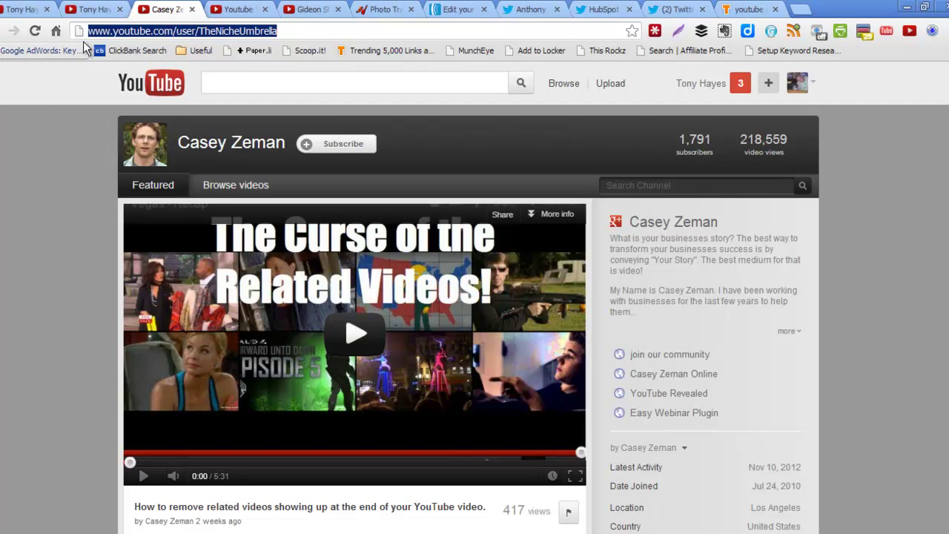
# Step: Add the TheNicheUmbrella channel to the YouTube SEO Channels module by its URL, and close its tab
pyautogui.rightClick(130, 37)
pyautogui.click(152, 72)
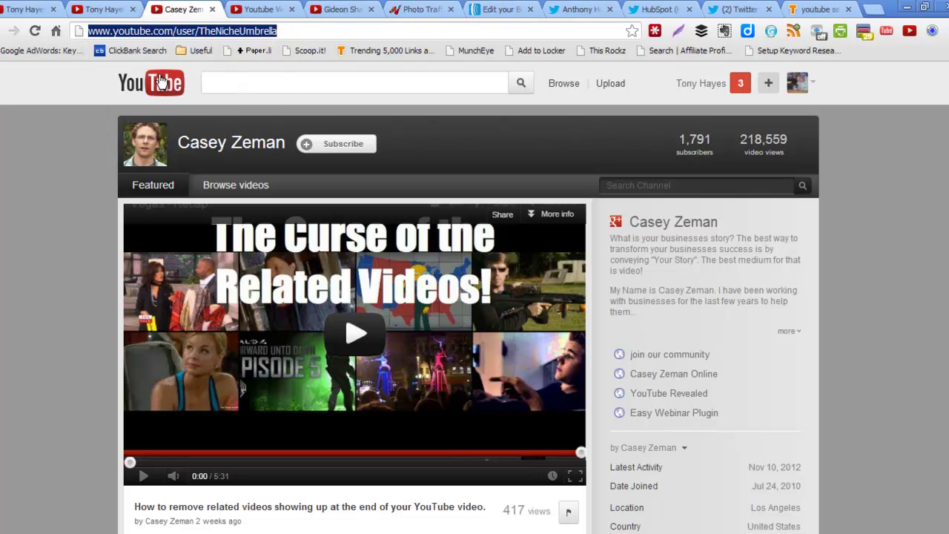
pyautogui.click(28, 9)
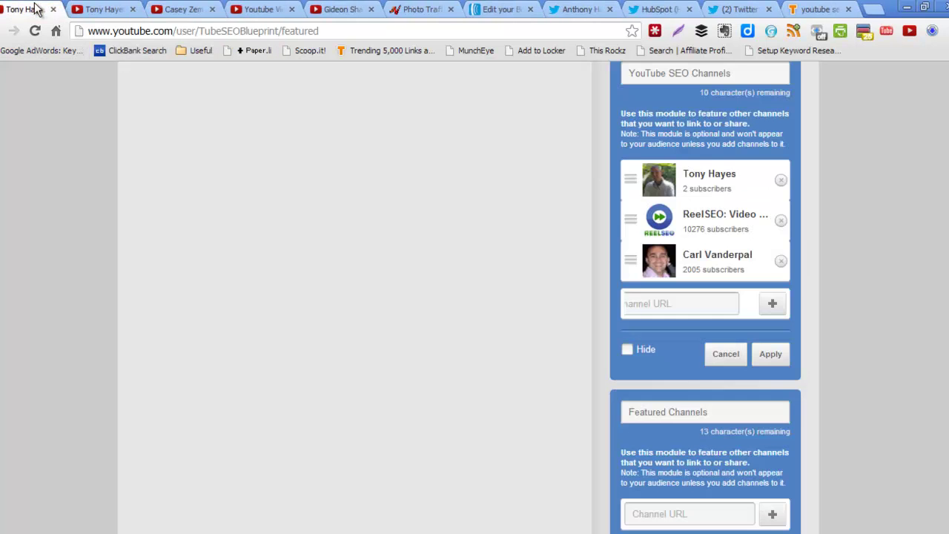
pyautogui.click(655, 305)
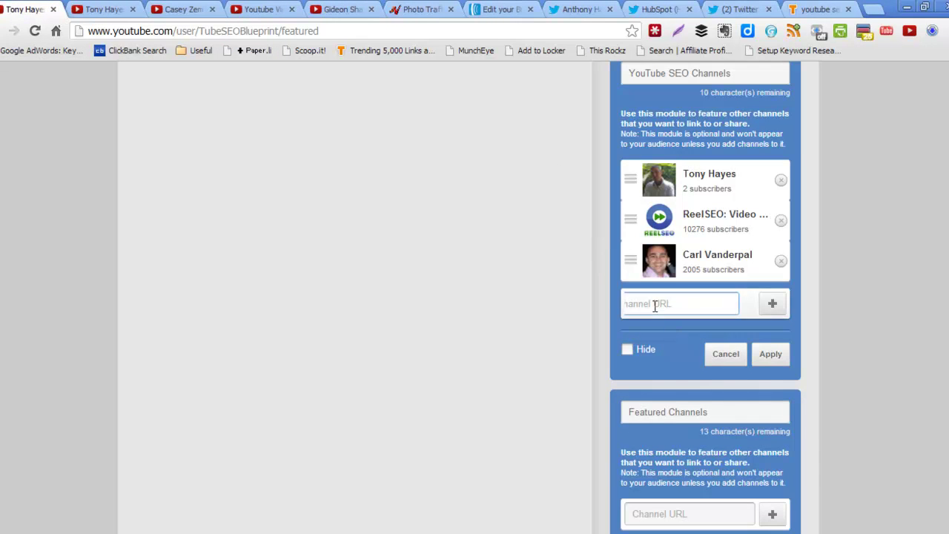
pyautogui.rightClick(655, 304)
pyautogui.click(694, 375)
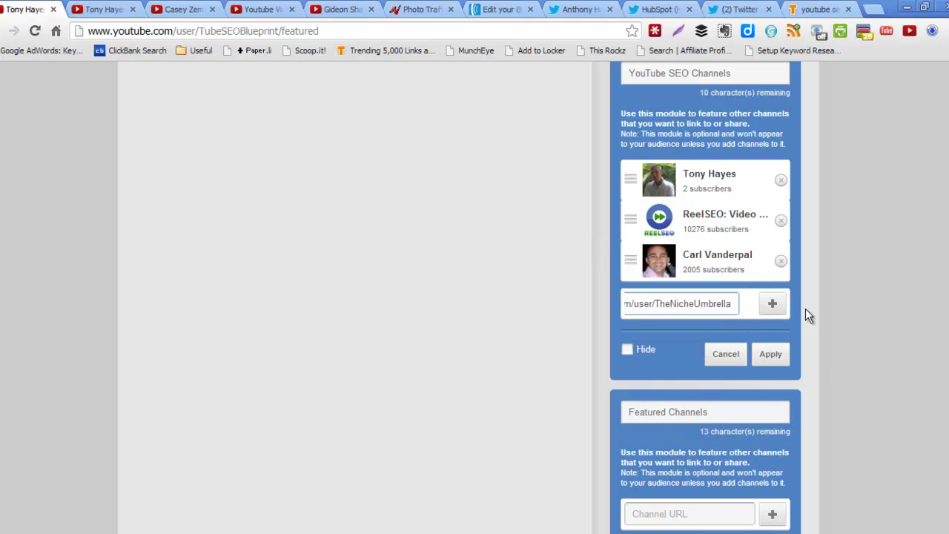
pyautogui.click(772, 304)
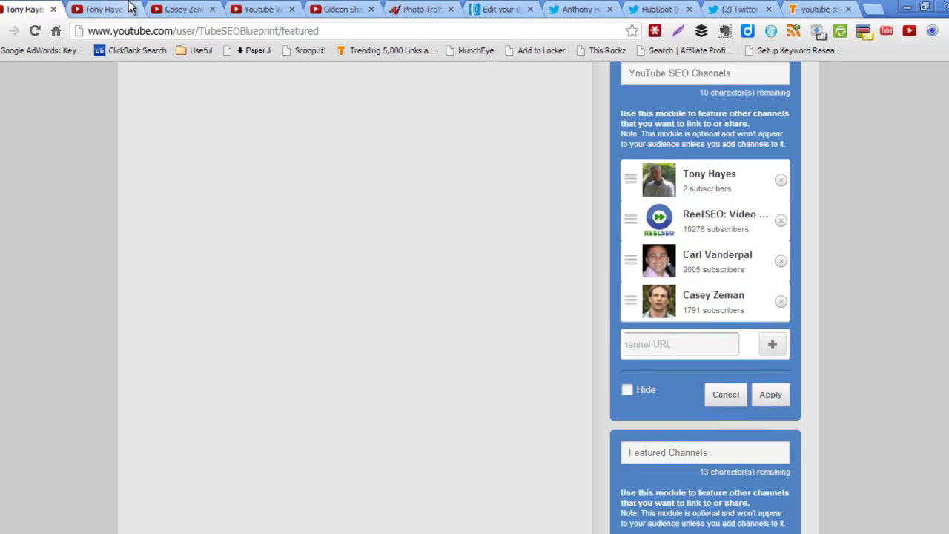
pyautogui.click(174, 9)
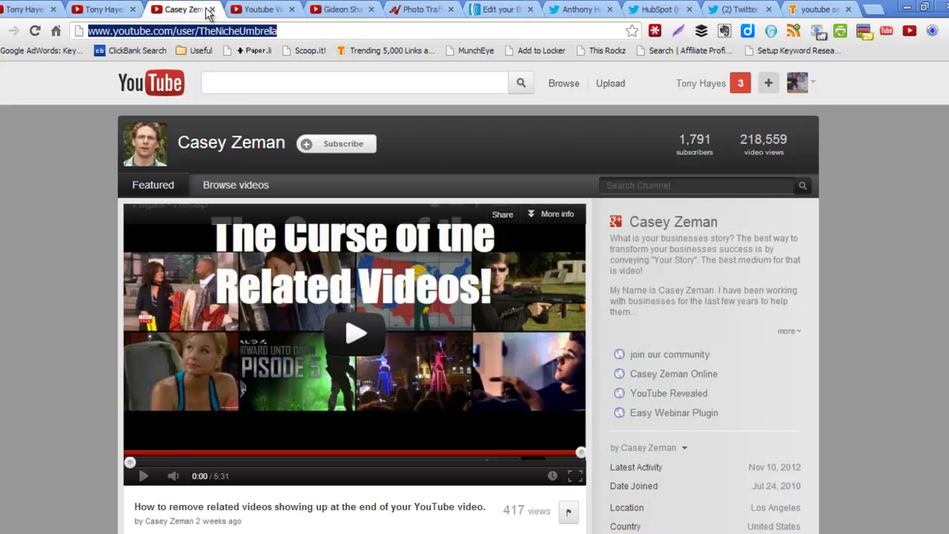
pyautogui.click(210, 9)
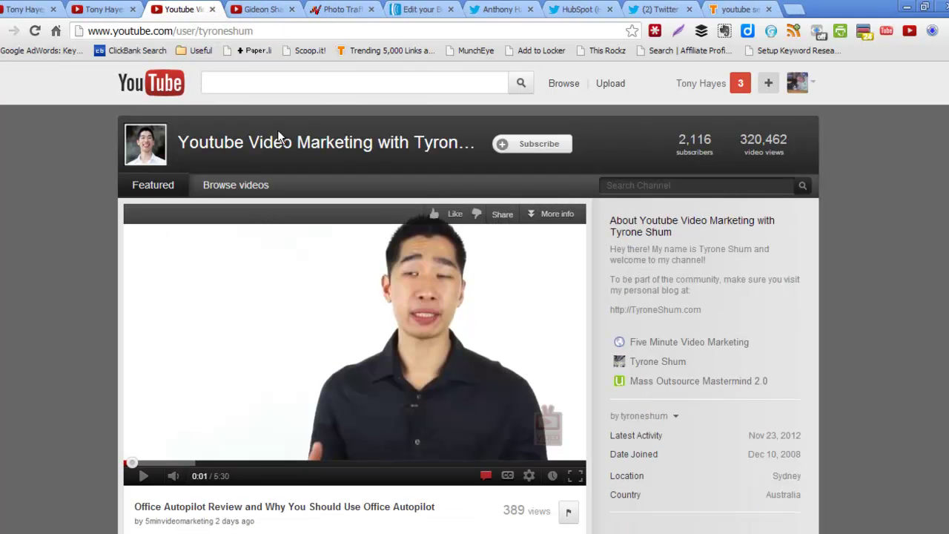
# Step: Add the Youtube Video Marketing channel to the YouTube SEO Channels module by its URL, and close its tab
pyautogui.moveTo(302, 32); pyautogui.dragTo(74, 35)
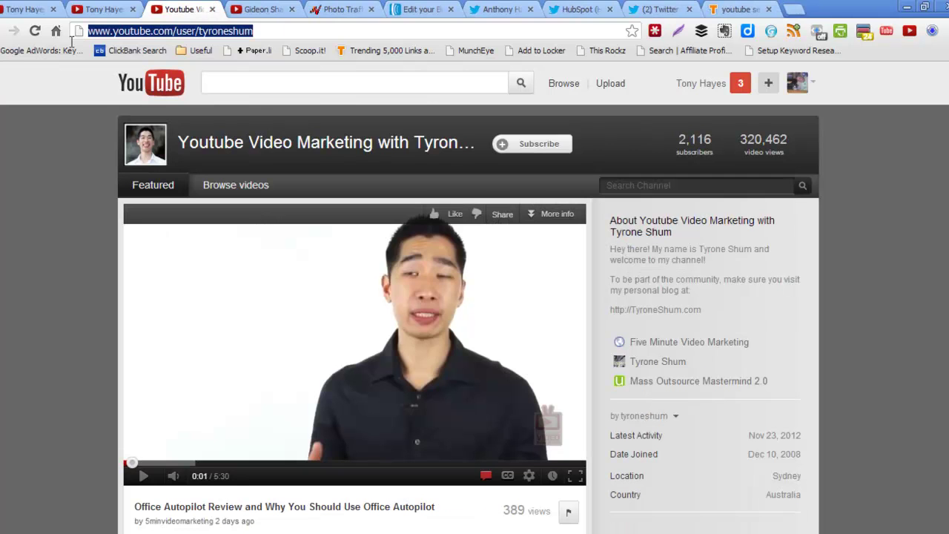
pyautogui.rightClick(173, 34)
pyautogui.click(210, 81)
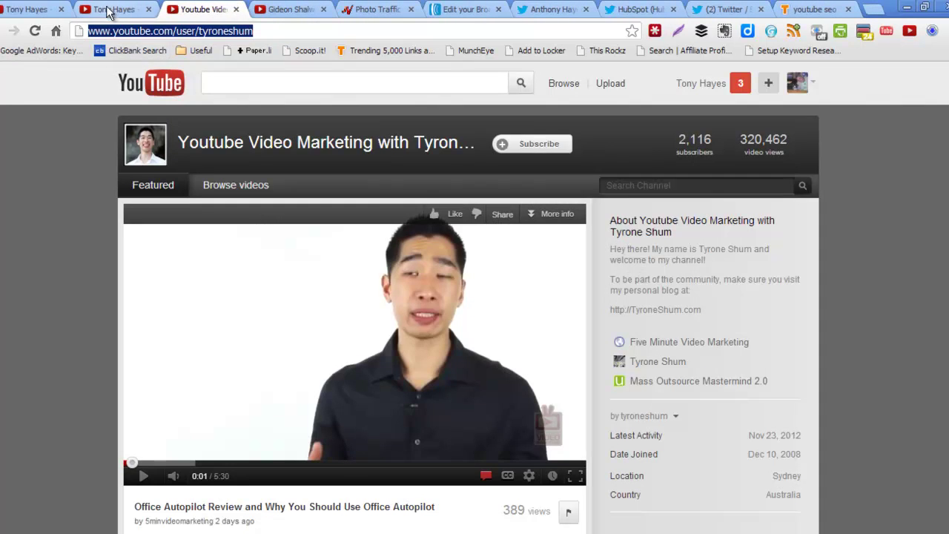
pyautogui.click(111, 11)
pyautogui.click(18, 11)
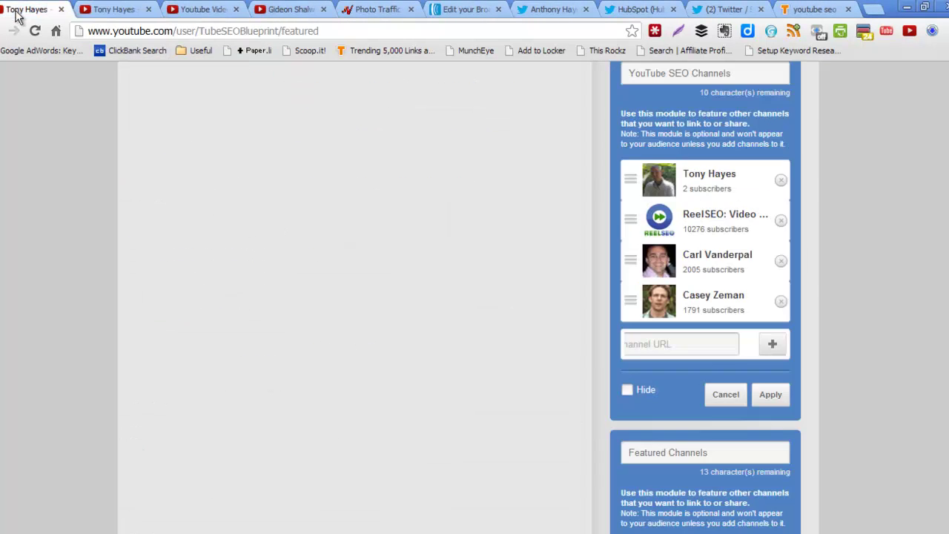
pyautogui.click(692, 347)
pyautogui.rightClick(692, 347)
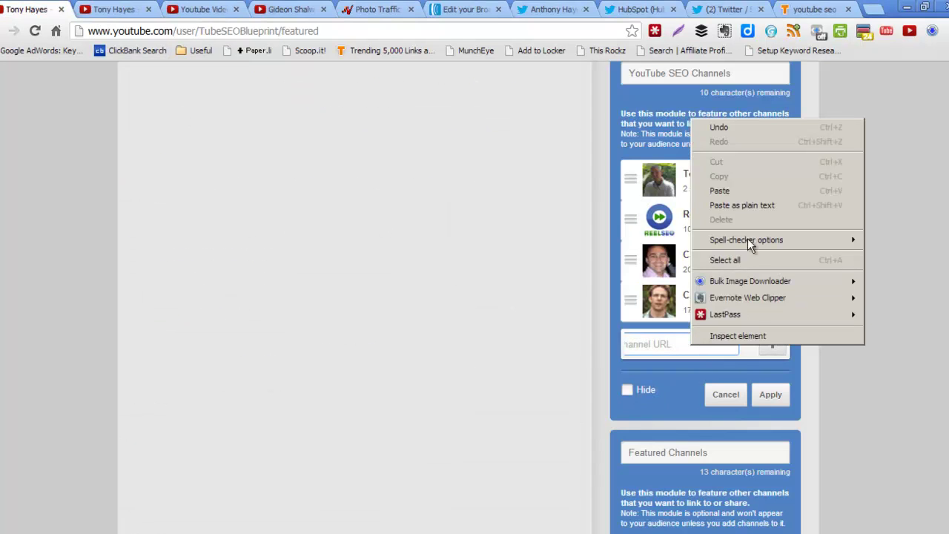
pyautogui.click(723, 191)
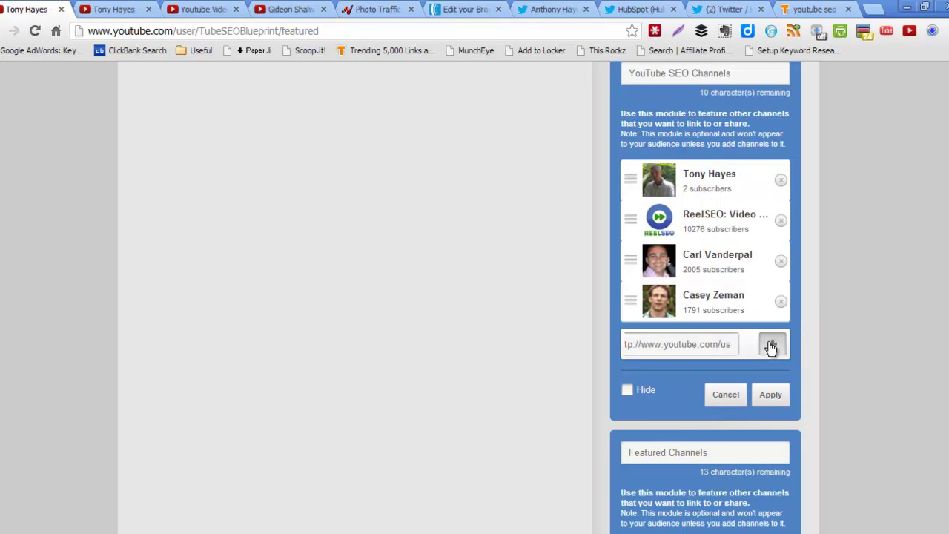
pyautogui.click(772, 346)
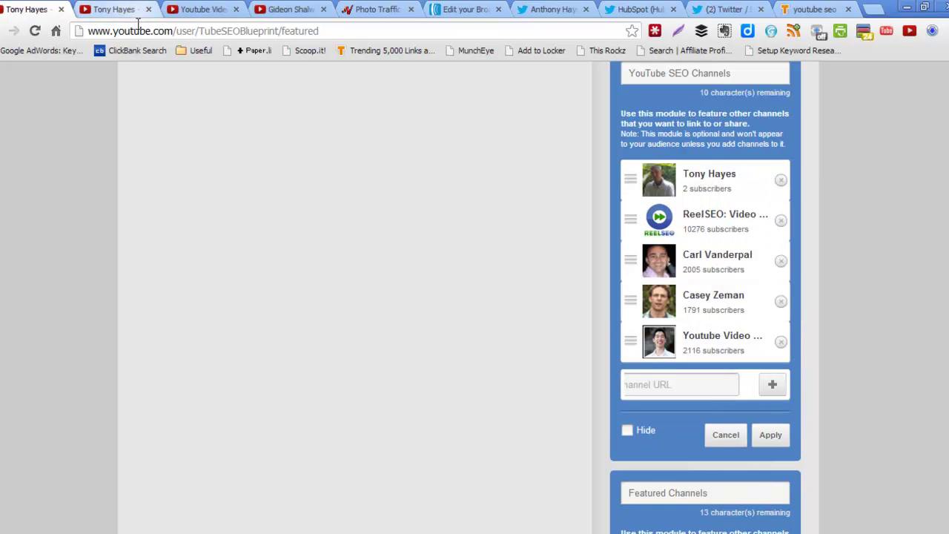
pyautogui.click(213, 10)
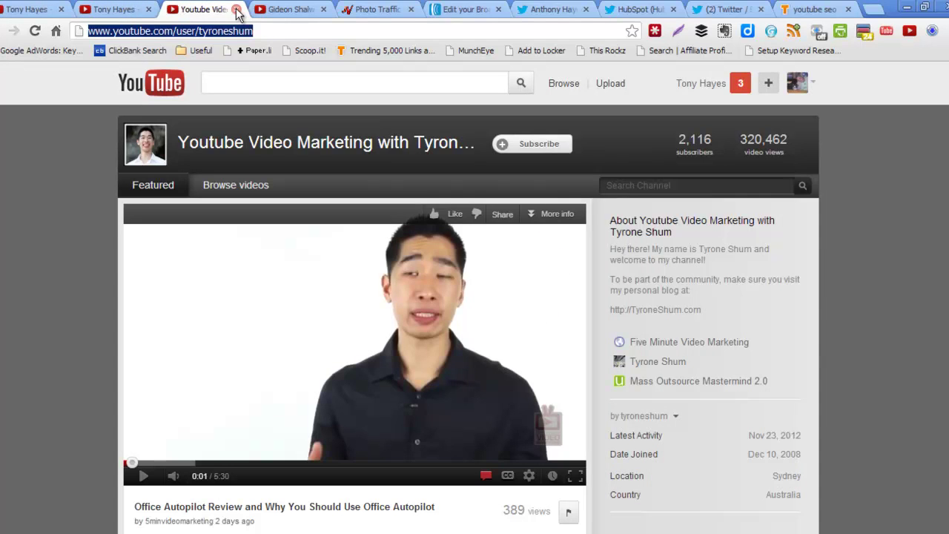
pyautogui.click(236, 9)
# Step: Copy the URL of the last remaining researched YouTube channel and add it to the YouTube SEO Channels module
pyautogui.moveTo(272, 31); pyautogui.dragTo(61, 35)
pyautogui.rightClick(130, 39)
pyautogui.click(148, 70)
pyautogui.click(35, 10)
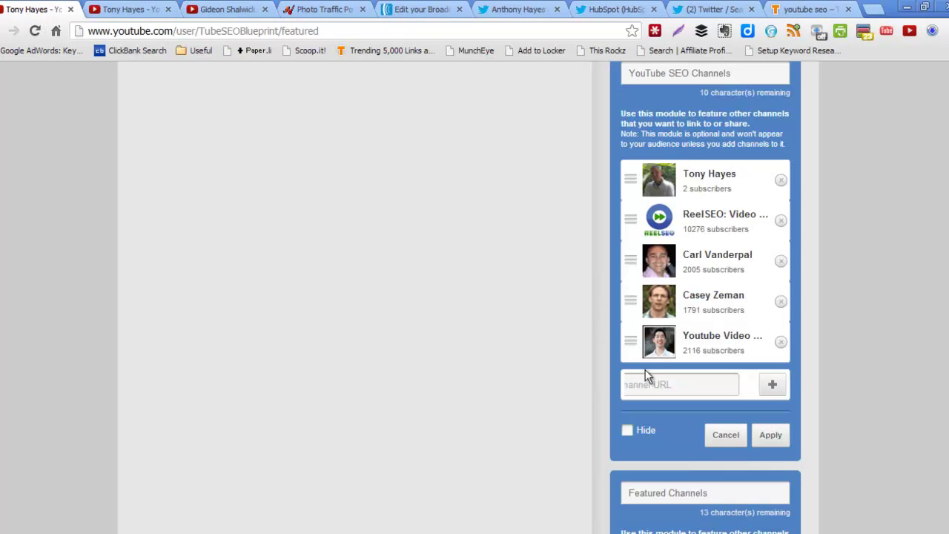
pyautogui.click(659, 384)
pyautogui.rightClick(659, 384)
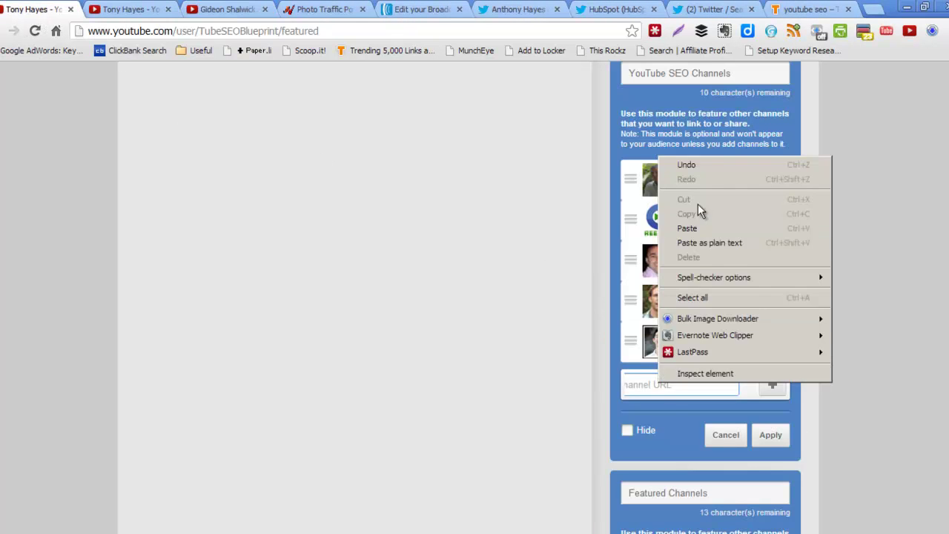
pyautogui.click(699, 234)
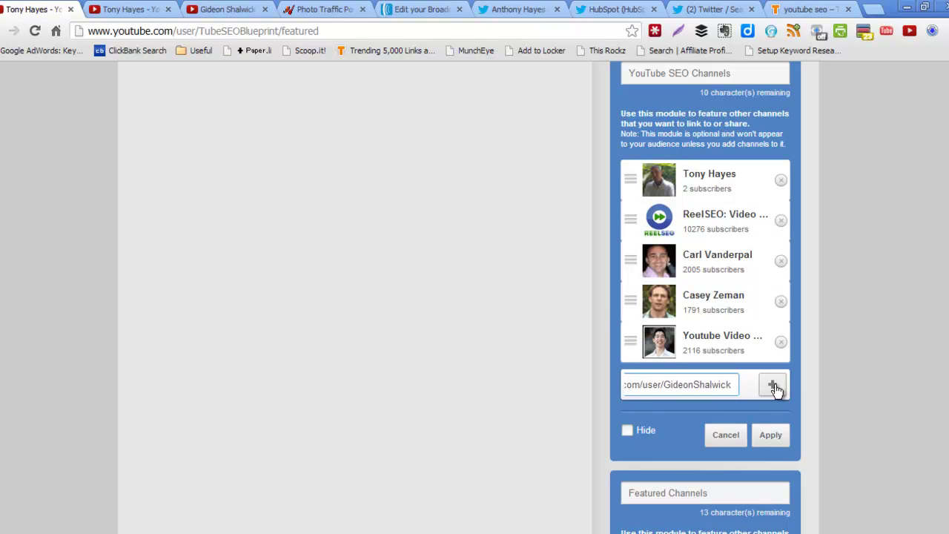
pyautogui.click(773, 385)
# Step: Check the channel list in the YouTube SEO Channels module and apply the module's changes
pyautogui.scroll(2, 887, 361)
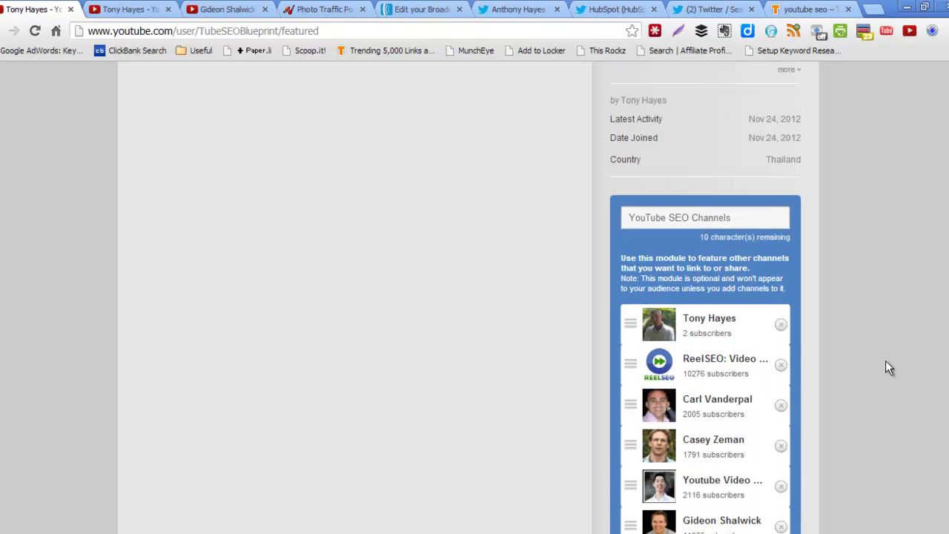
pyautogui.scroll(-2, 887, 365)
pyautogui.scroll(1, 887, 366)
pyautogui.scroll(-2, 888, 371)
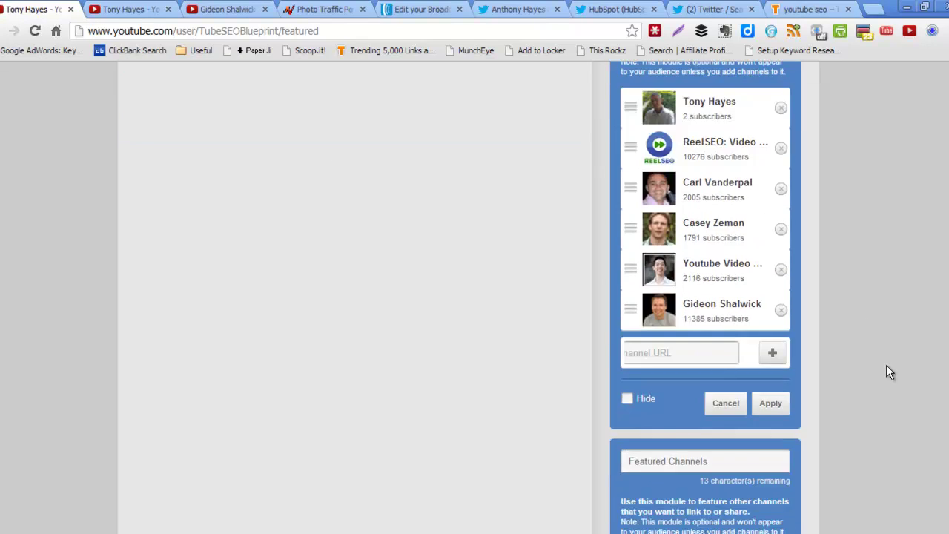
pyautogui.click(768, 409)
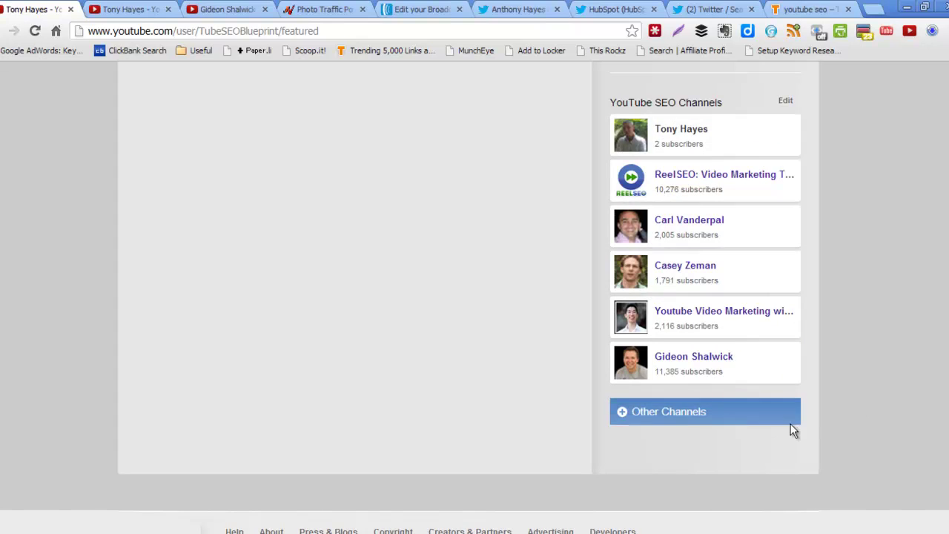
# Step: Open the Other Channels module for editing and title it "SEO Channels"
pyautogui.click(711, 408)
pyautogui.scroll(-2, 853, 414)
pyautogui.click(640, 280)
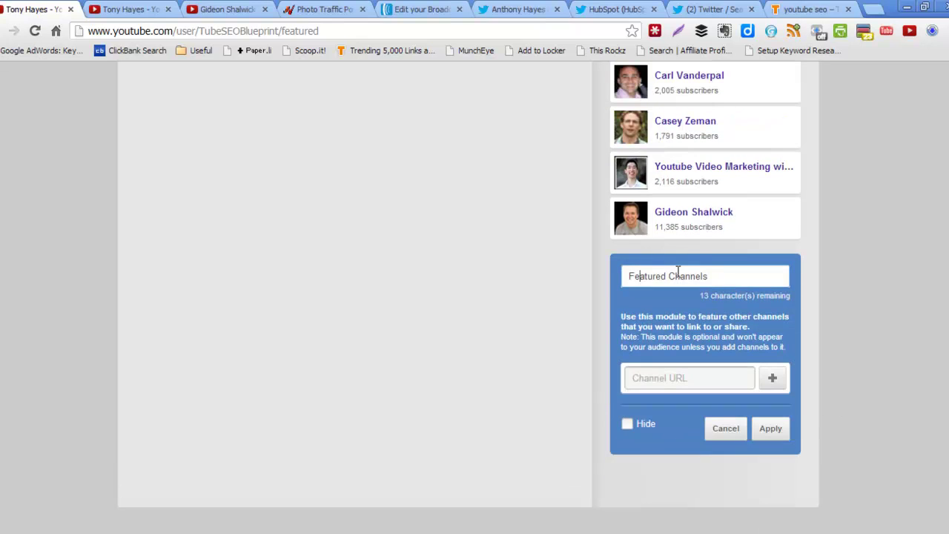
pyautogui.moveTo(729, 279); pyautogui.dragTo(580, 284)
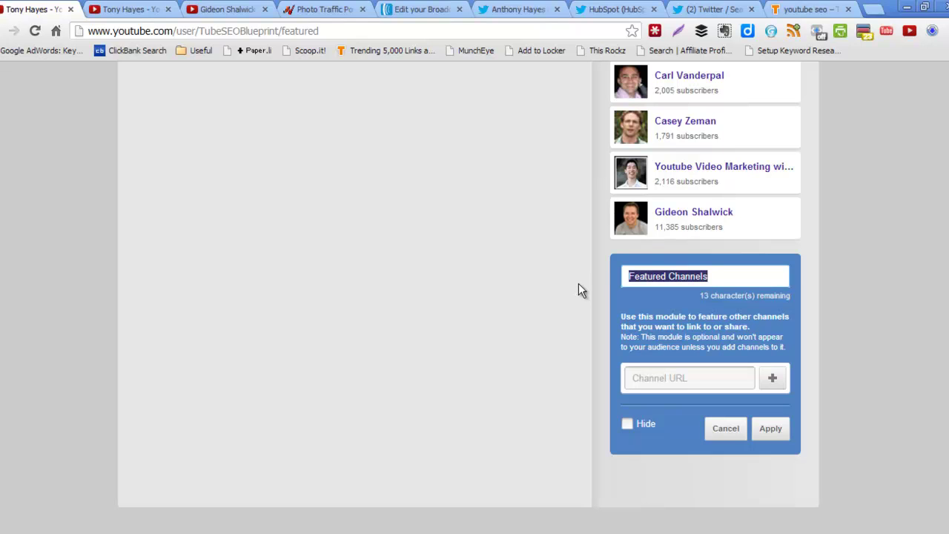
pyautogui.write('SEO Channels')
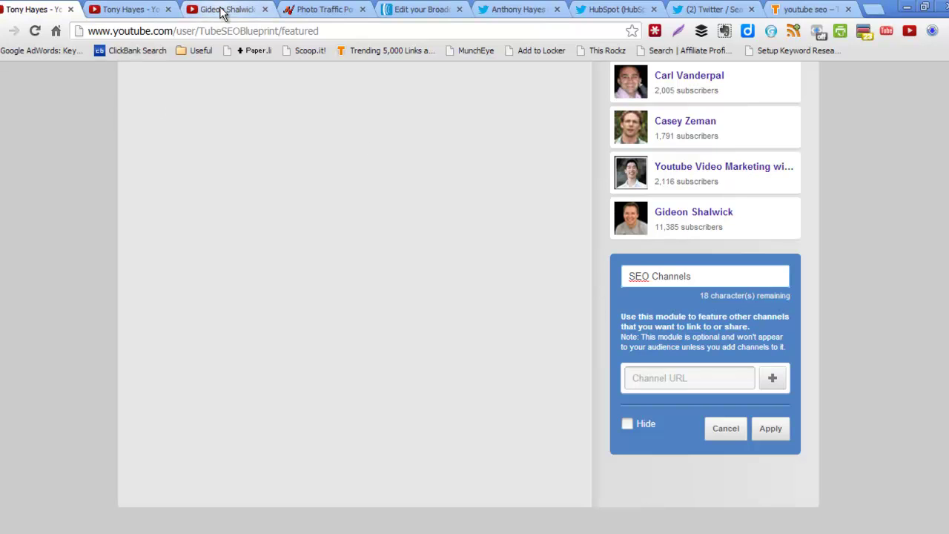
# Step: Close the tab of the channel already added, and expand the full Featured Channels list on the existing reference channel's page
pyautogui.click(264, 10)
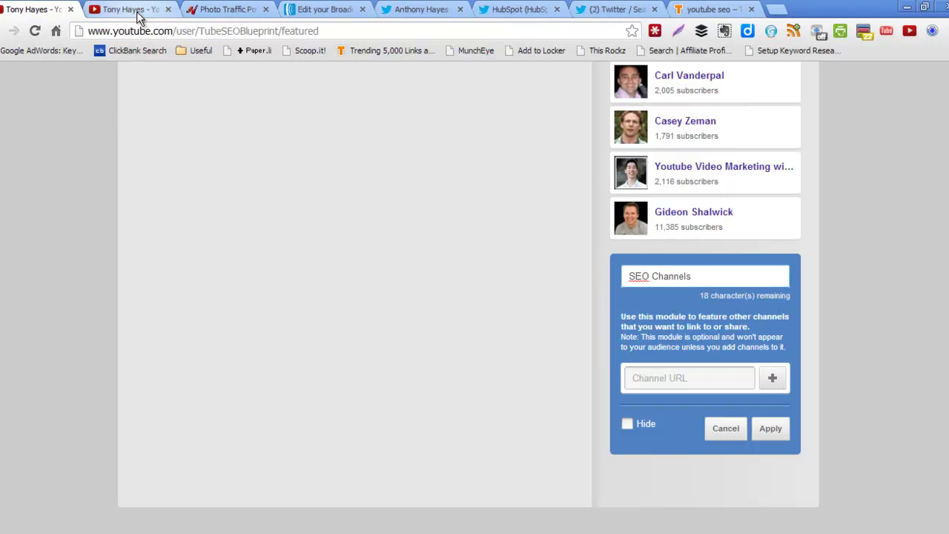
pyautogui.click(138, 10)
pyautogui.scroll(3, 581, 360)
pyautogui.scroll(-4, 776, 155)
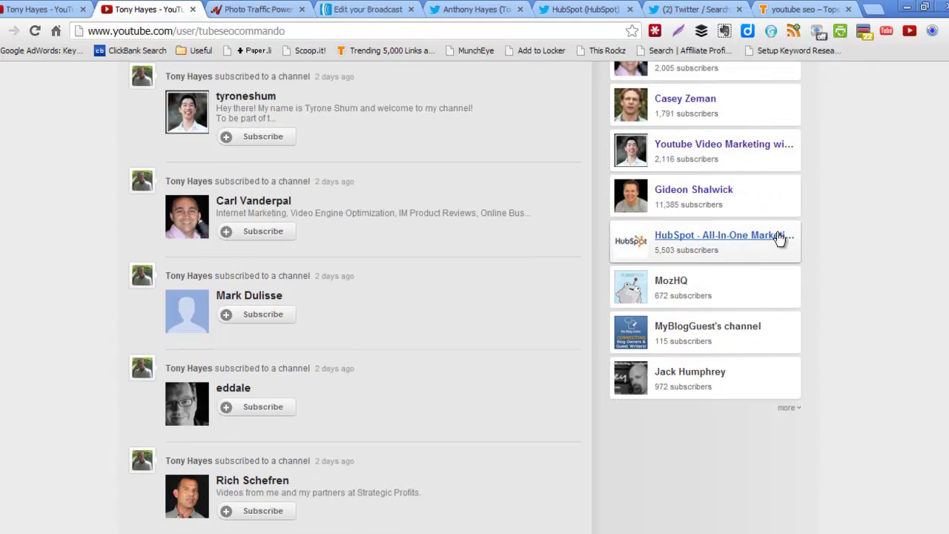
pyautogui.click(786, 410)
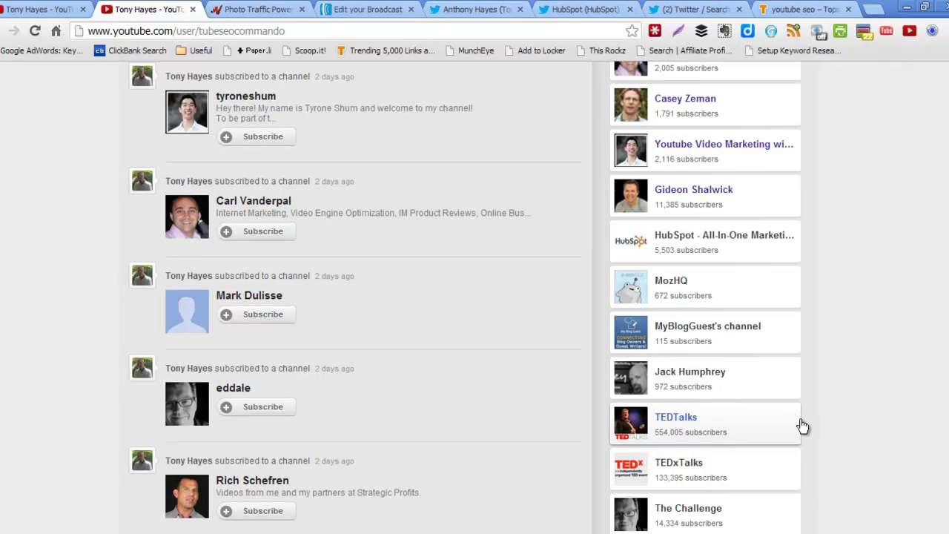
pyautogui.scroll(-2, 813, 434)
pyautogui.scroll(5, 813, 438)
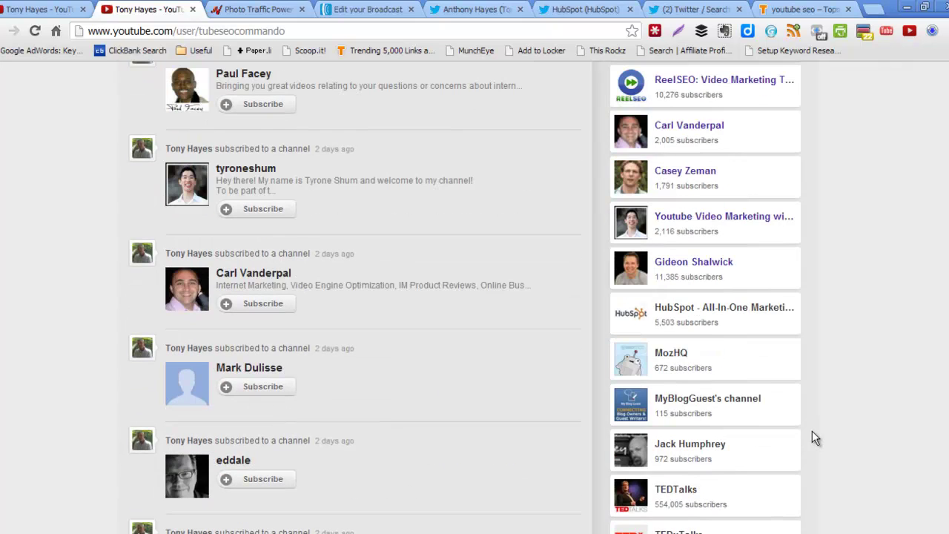
pyautogui.scroll(-5, 813, 438)
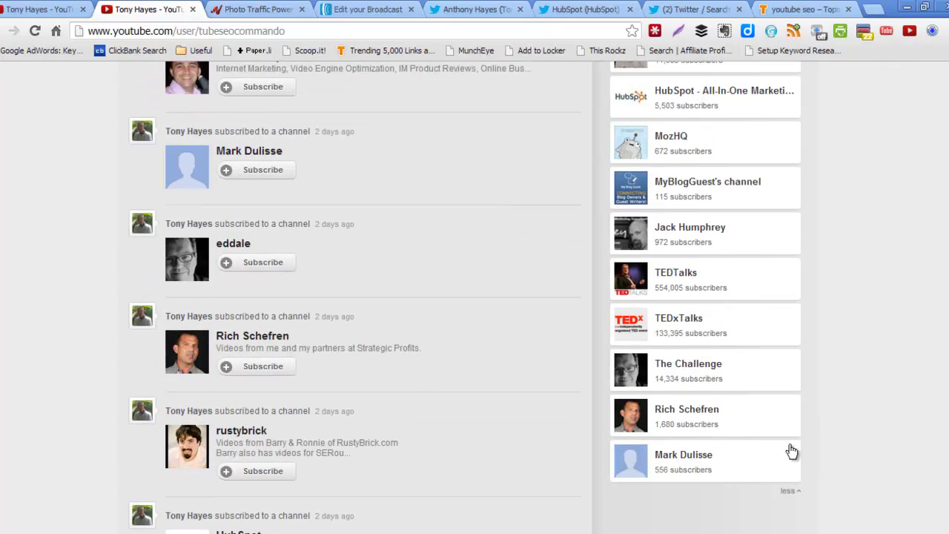
# Step: Open the last channel in the Featured Channels list and the HubSpot channel in new tabs
pyautogui.rightClick(679, 456)
pyautogui.click(719, 282)
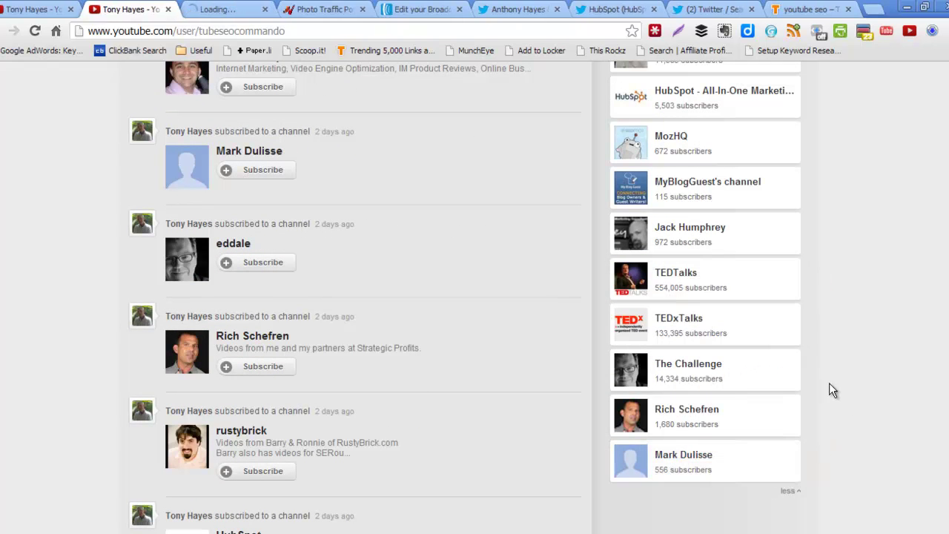
pyautogui.scroll(2, 797, 420)
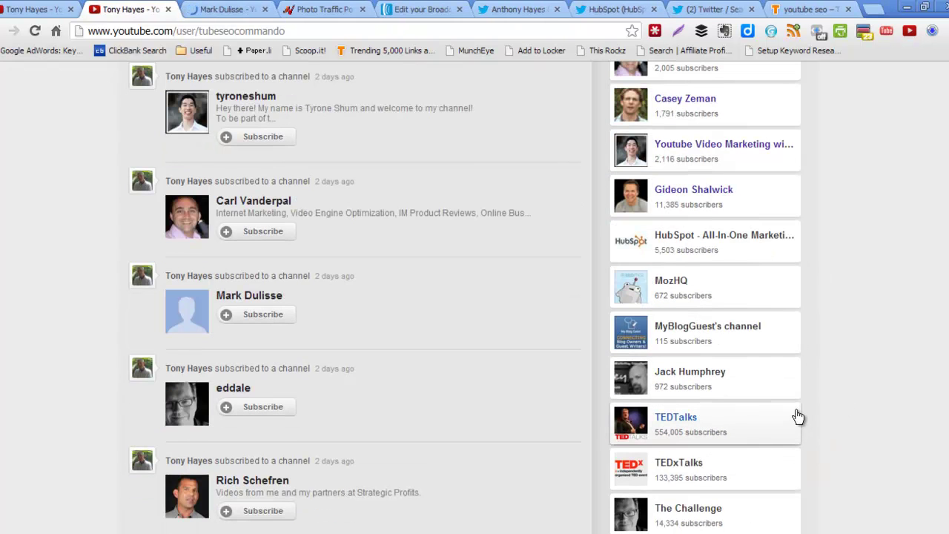
pyautogui.rightClick(699, 232)
pyautogui.click(749, 243)
# Step: Open the MyBlogGuest and MozHQ channels from the Featured Channels list in new tabs
pyautogui.scroll(-2, 885, 264)
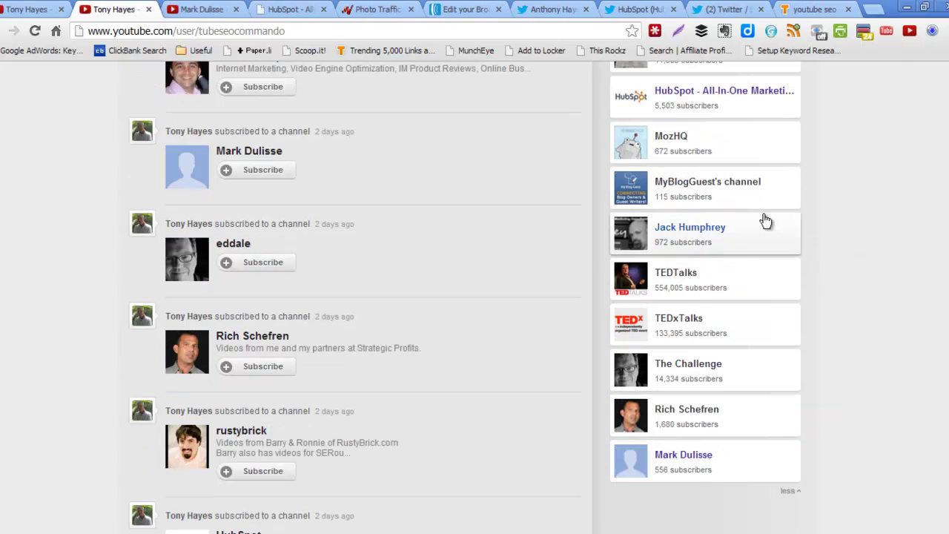
pyautogui.rightClick(677, 183)
pyautogui.click(734, 186)
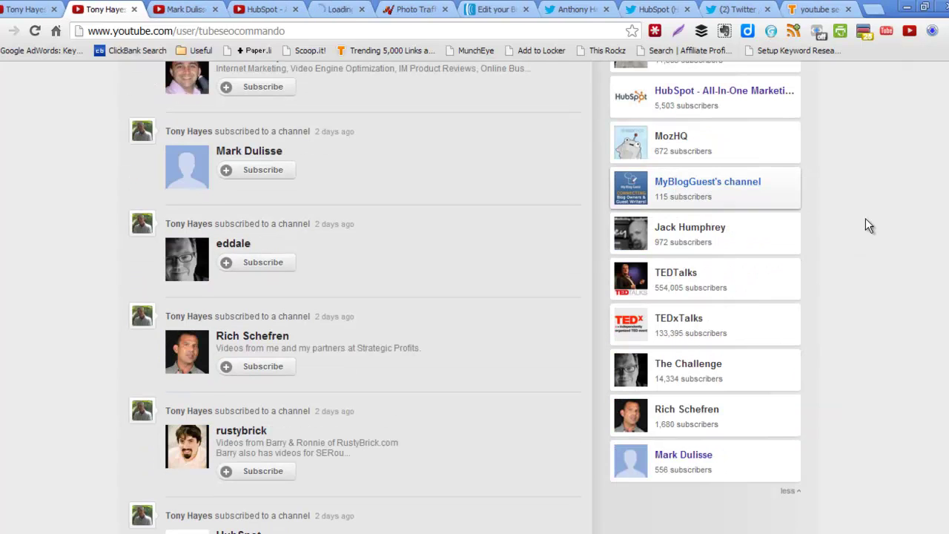
pyautogui.scroll(2, 896, 289)
pyautogui.scroll(3, 896, 290)
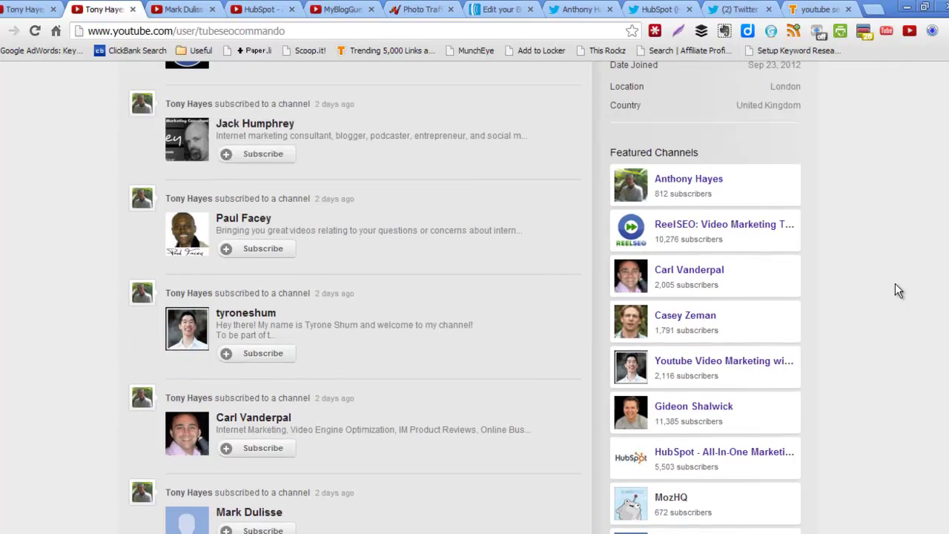
pyautogui.scroll(-5, 895, 290)
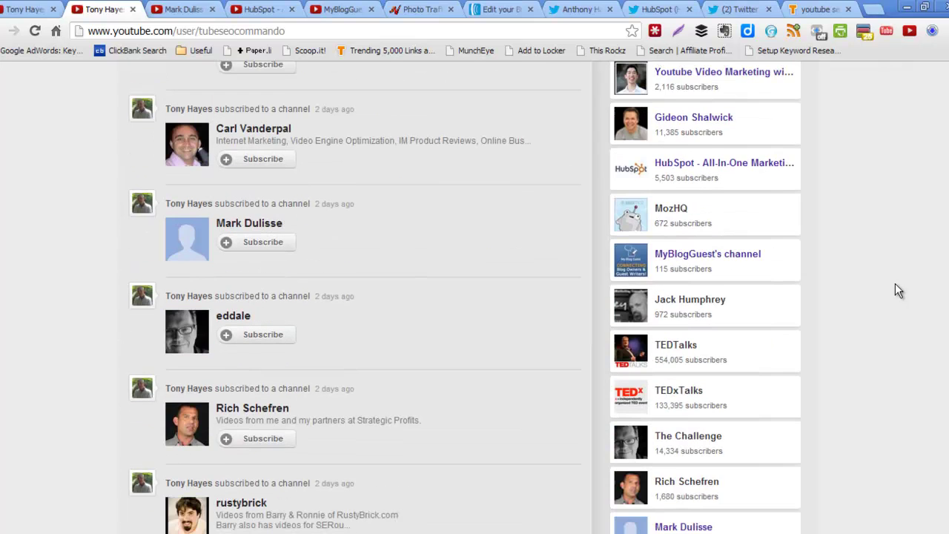
pyautogui.rightClick(671, 136)
pyautogui.click(703, 142)
# Step: Open the TEDTalks and The Challenge channels from the Featured Channels list in new tabs
pyautogui.scroll(-1, 820, 201)
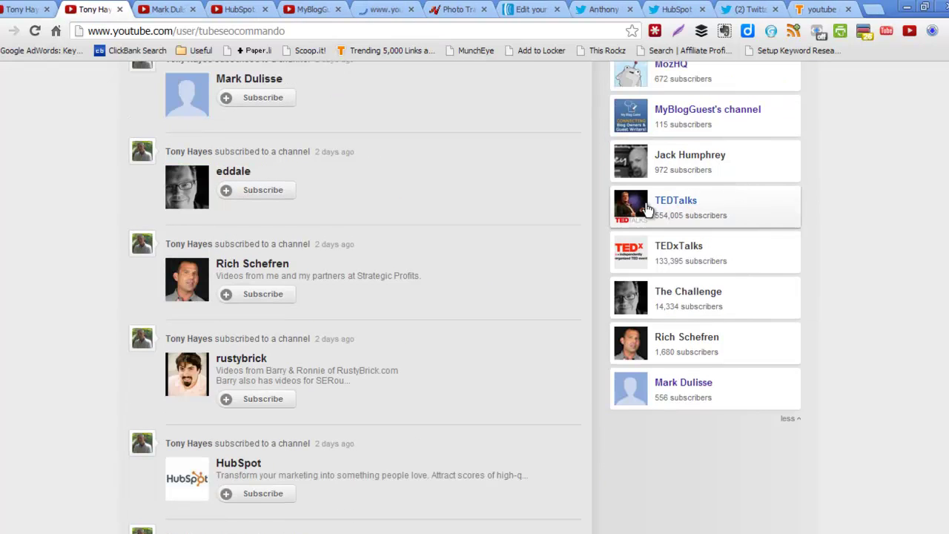
pyautogui.rightClick(674, 201)
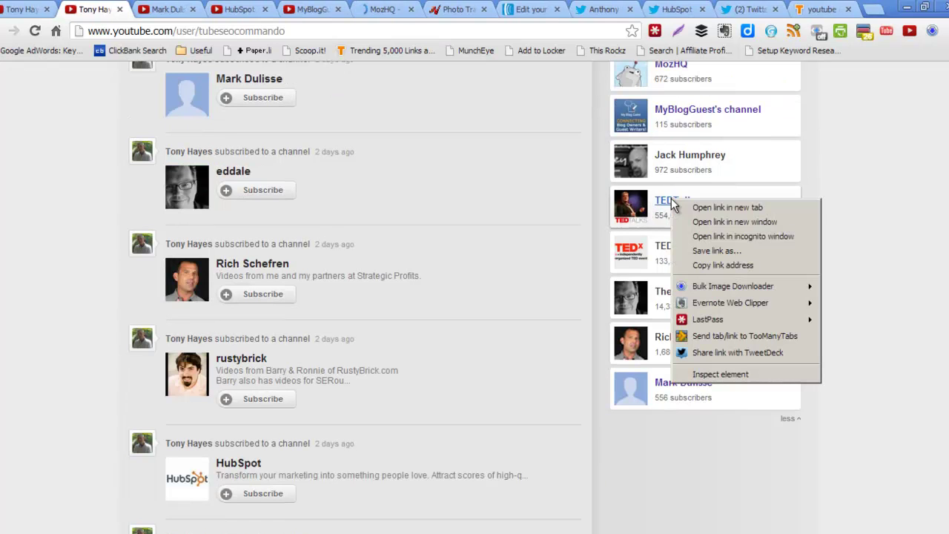
pyautogui.click(859, 149)
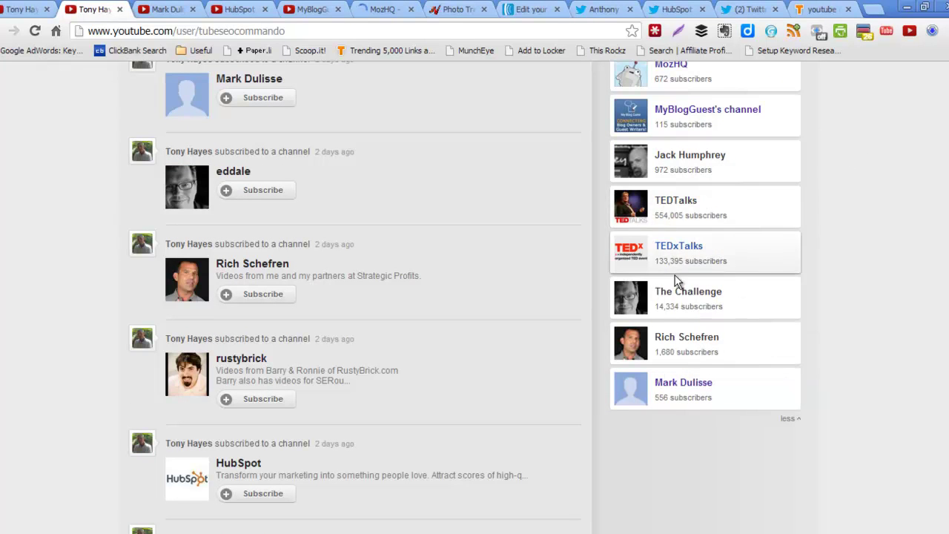
pyautogui.rightClick(685, 209)
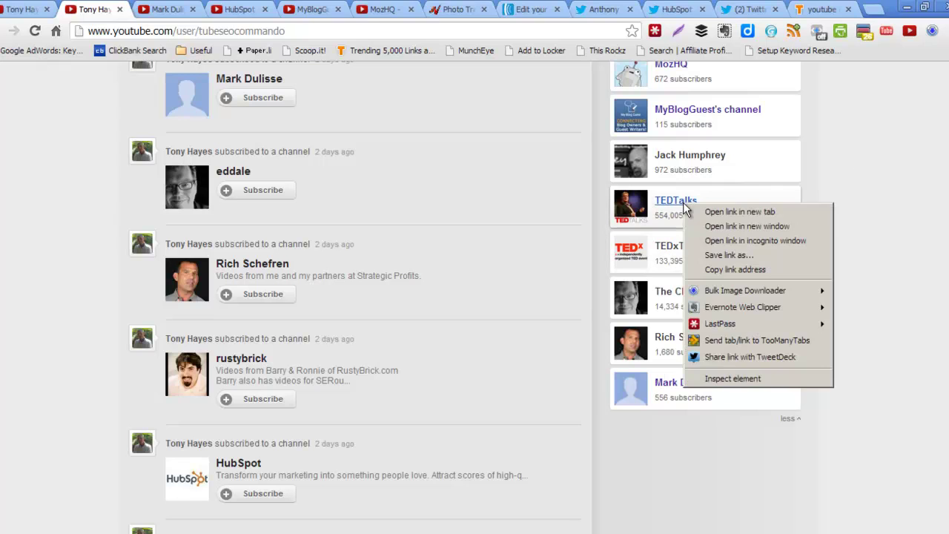
pyautogui.click(747, 216)
pyautogui.scroll(-1, 936, 310)
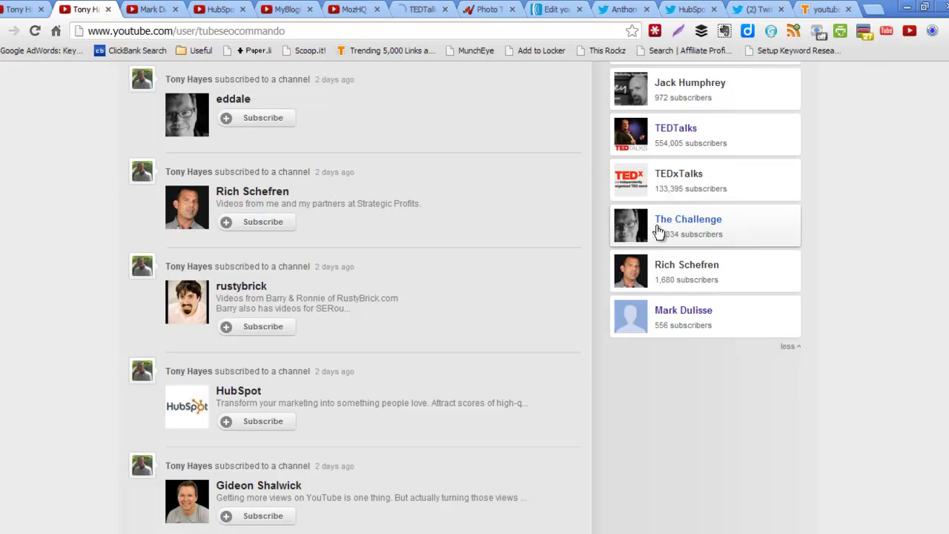
pyautogui.rightClick(689, 222)
pyautogui.click(738, 226)
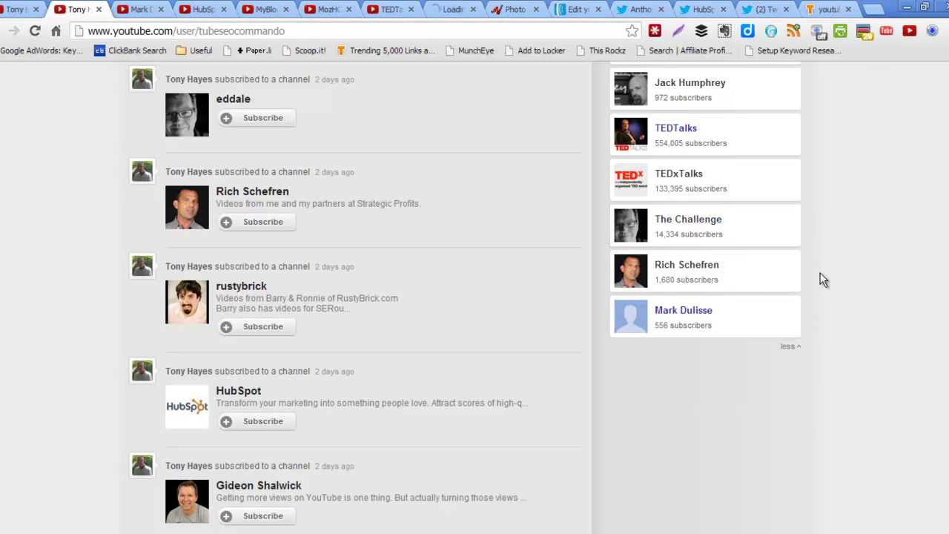
# Step: Look through each newly opened channel page, pausing the videos playing on the HubSpot and MyBlogGuest channels
pyautogui.click(139, 9)
pyautogui.scroll(-1, 232, 103)
pyautogui.click(198, 16)
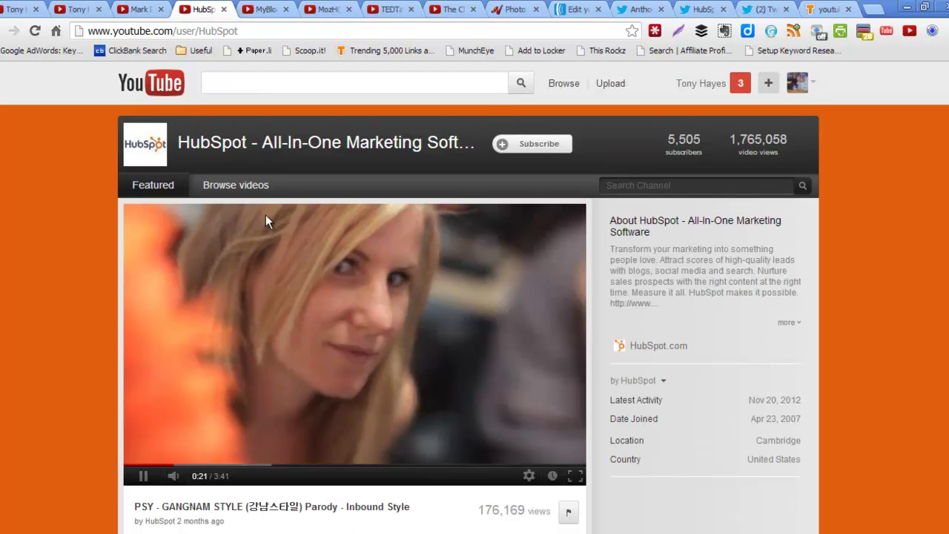
pyautogui.scroll(-1, 224, 371)
pyautogui.click(146, 407)
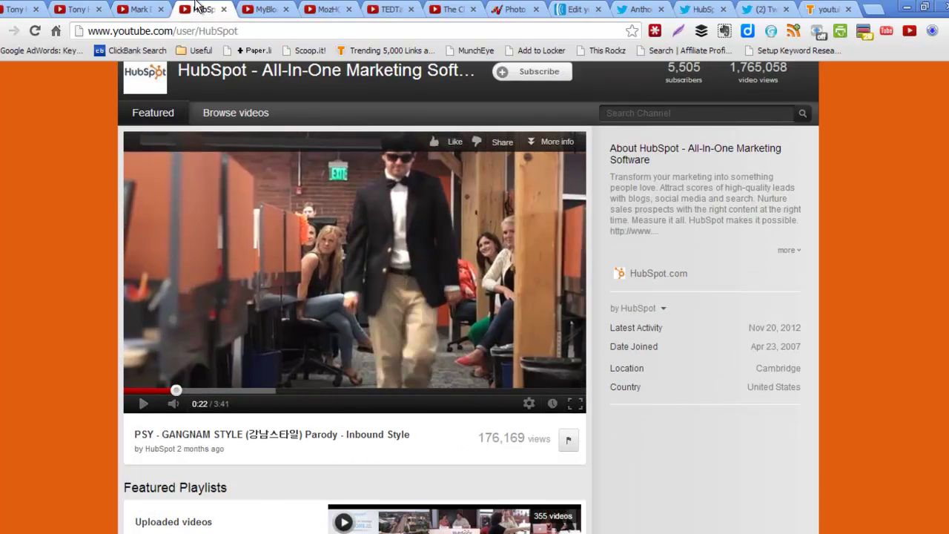
pyautogui.click(261, 10)
pyautogui.scroll(-2, 191, 279)
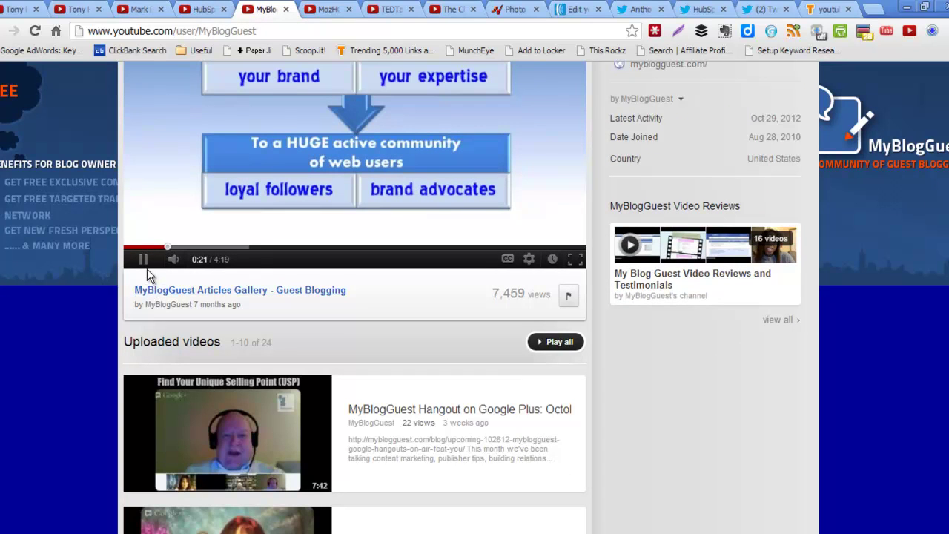
pyautogui.click(143, 259)
pyautogui.click(324, 11)
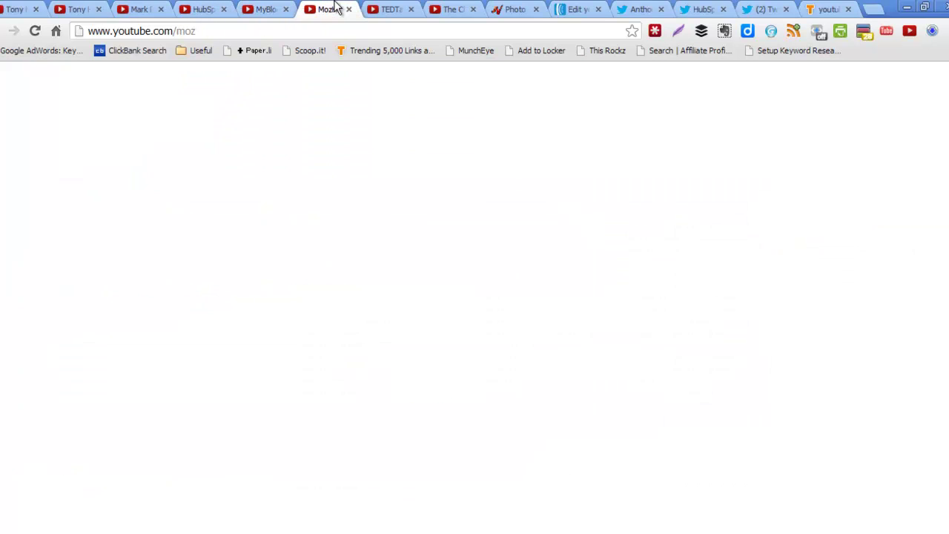
pyautogui.click(389, 10)
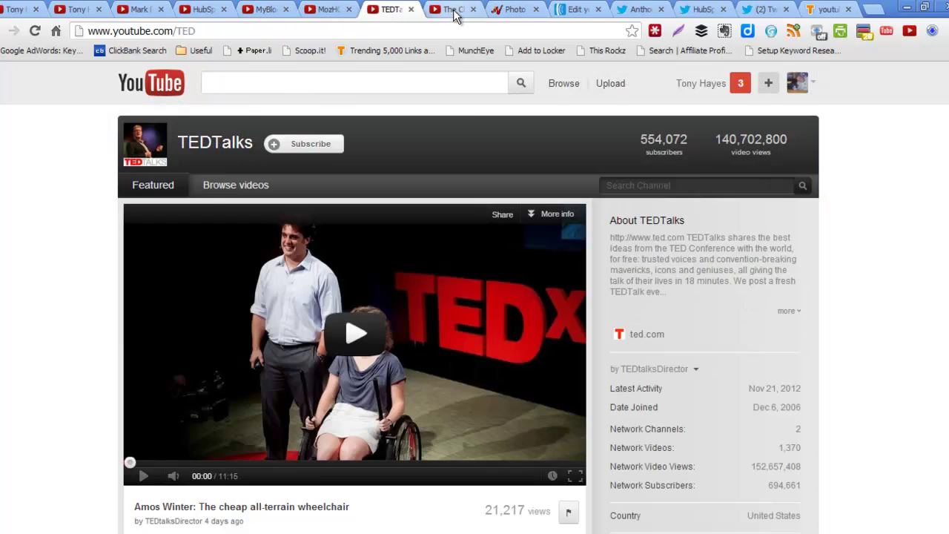
pyautogui.click(452, 10)
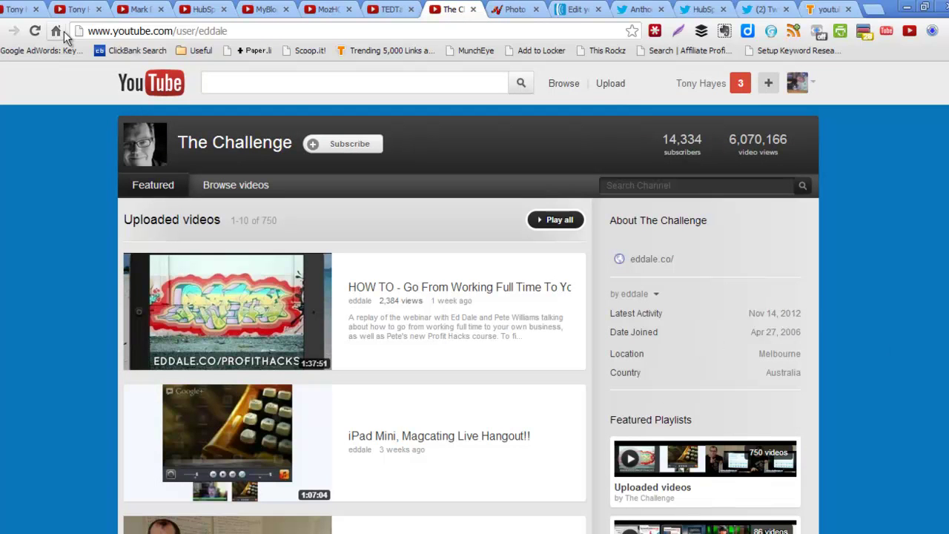
# Step: Return to the channel being edited and extend the second module's title with "& Online Marketing" before "Channels"
pyautogui.click(11, 10)
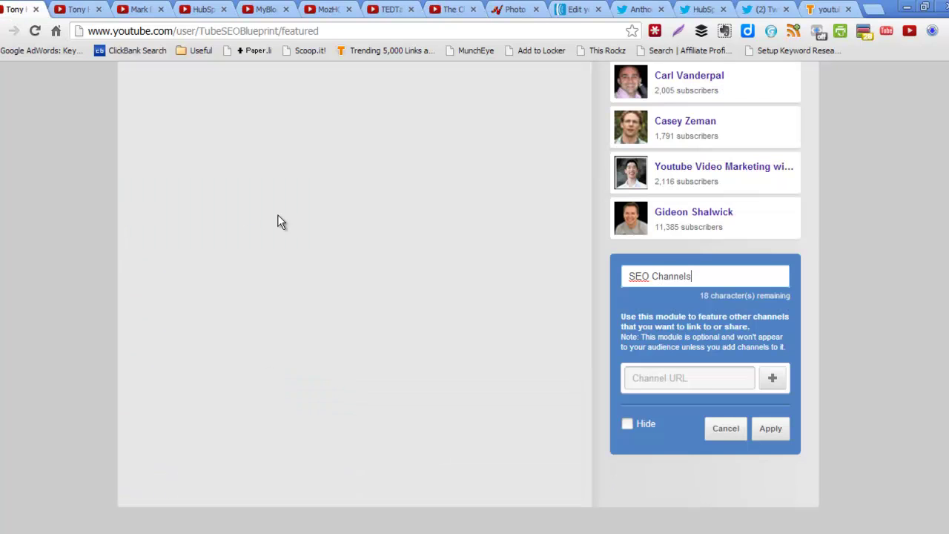
pyautogui.click(653, 276)
pyautogui.write('& Online Marketing')
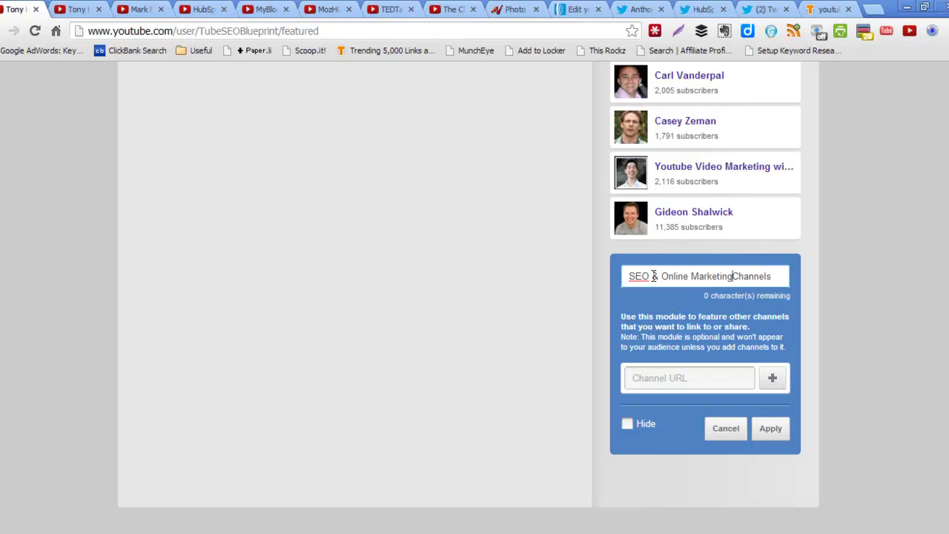
# Step: Try the wording "Internet Marketing" after "SEO &" in the module title
pyautogui.press('BackSpace')
pyautogui.press('BackSpace')
pyautogui.press('BackSpace')
pyautogui.press('BackSpace')
pyautogui.press('BackSpace')
pyautogui.press('BackSpace')
pyautogui.press('BackSpace')
pyautogui.press('BackSpace')
pyautogui.press('BackSpace')
pyautogui.press('BackSpace')
pyautogui.press('BackSpace')
pyautogui.press('BackSpace')
pyautogui.press('BackSpace')
pyautogui.press('BackSpace')
pyautogui.press('BackSpace')
pyautogui.press('BackSpace')
pyautogui.write('Internet')
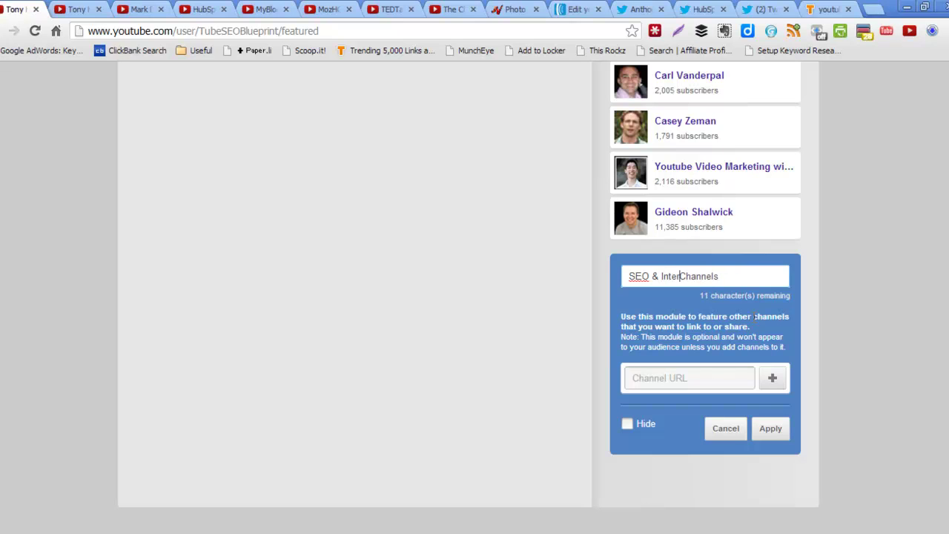
pyautogui.write(' Marketi')
# Step: Reword the module title to "Best SEO & Marketing Channels"
pyautogui.press('BackSpace')
pyautogui.press('BackSpace')
pyautogui.press('BackSpace')
pyautogui.press('BackSpace')
pyautogui.press('BackSpace')
pyautogui.press('BackSpace')
pyautogui.press('BackSpace')
pyautogui.press('BackSpace')
pyautogui.press('BackSpace')
pyautogui.press('BackSpace')
pyautogui.press('BackSpace')
pyautogui.press('BackSpace')
pyautogui.press('BackSpace')
pyautogui.press('BackSpace')
pyautogui.write('Marketing')
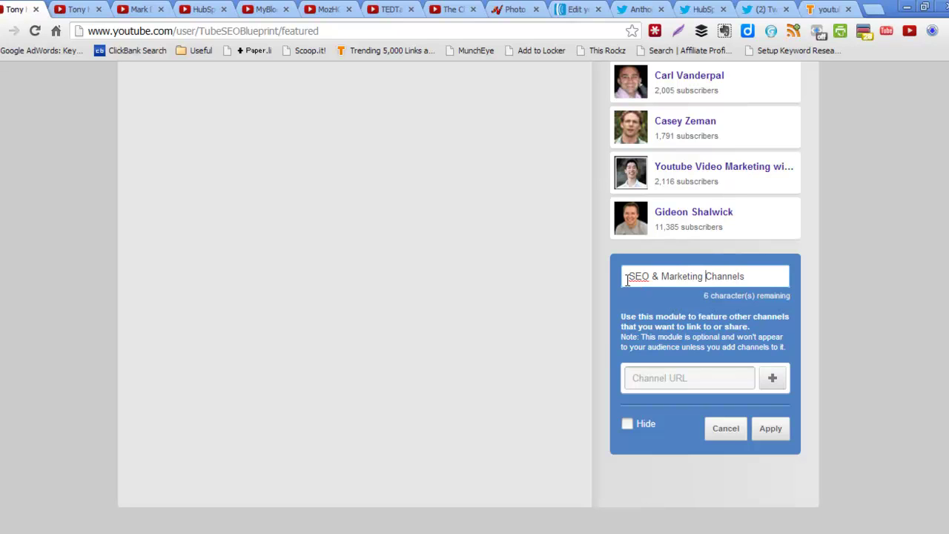
pyautogui.press('Home')
pyautogui.write('Best')
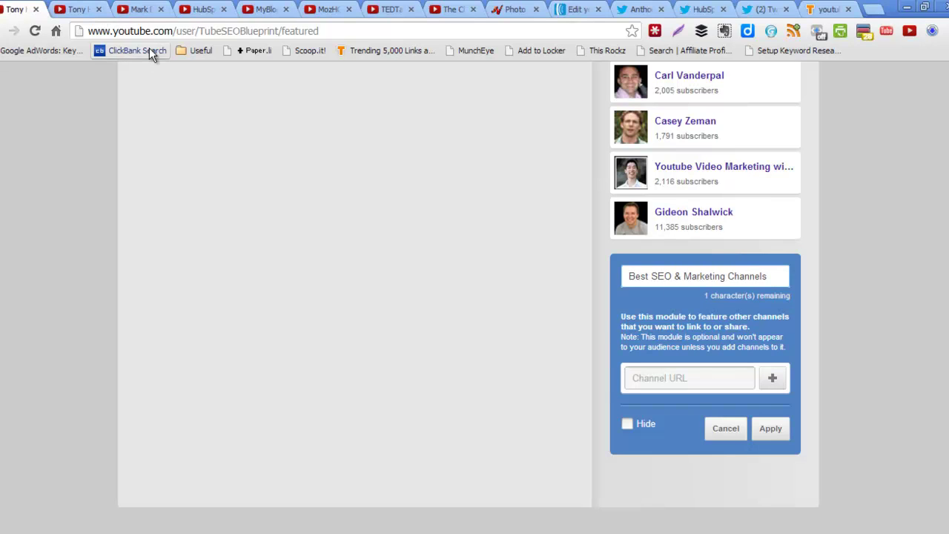
# Step: Try to copy the HubSpot channel's URL from its page
pyautogui.click(205, 13)
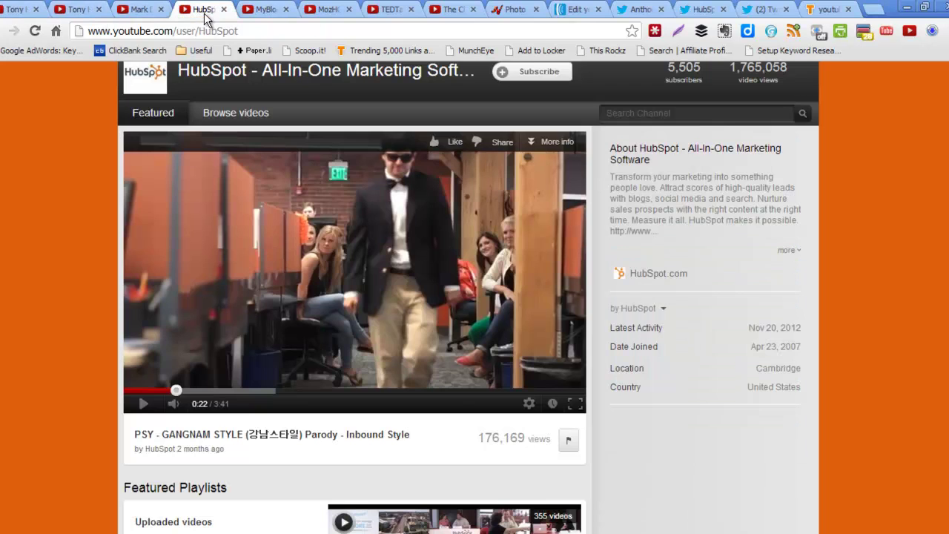
pyautogui.click(274, 32)
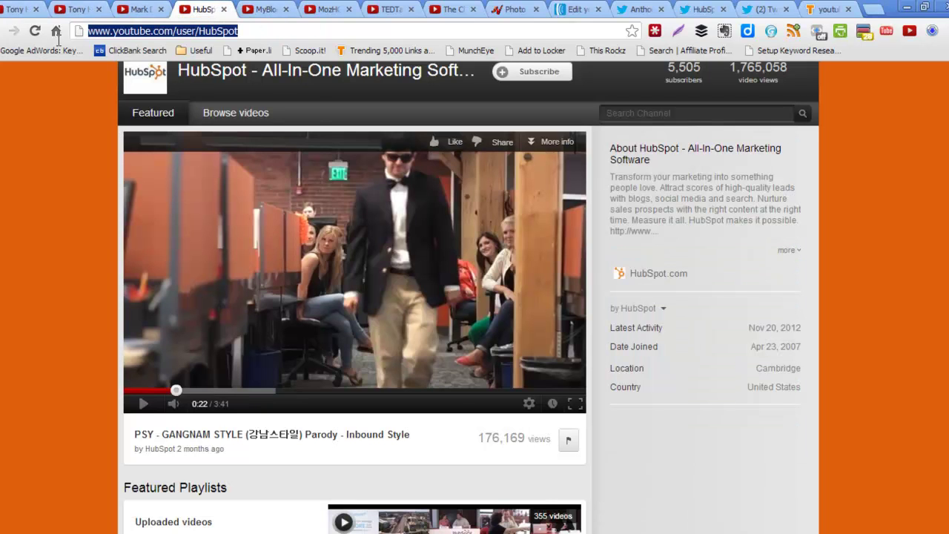
pyautogui.rightClick(174, 33)
pyautogui.click(194, 91)
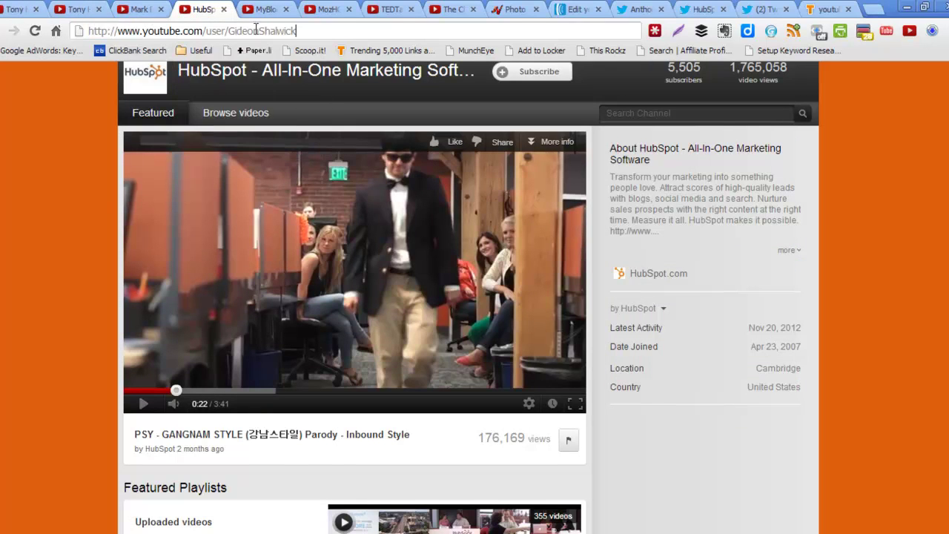
pyautogui.click(311, 15)
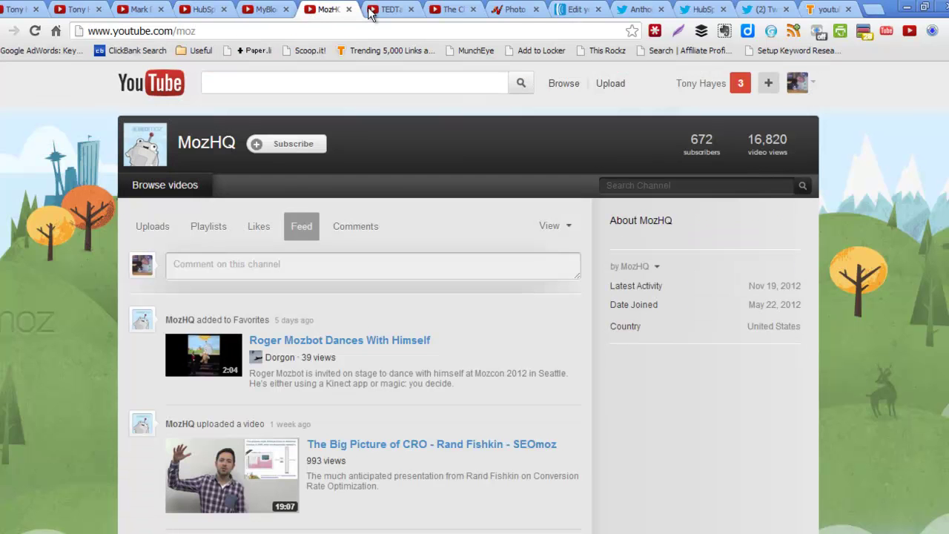
# Step: Return to the HubSpot channel and load its Featured page and its list of uploaded videos
pyautogui.click(204, 12)
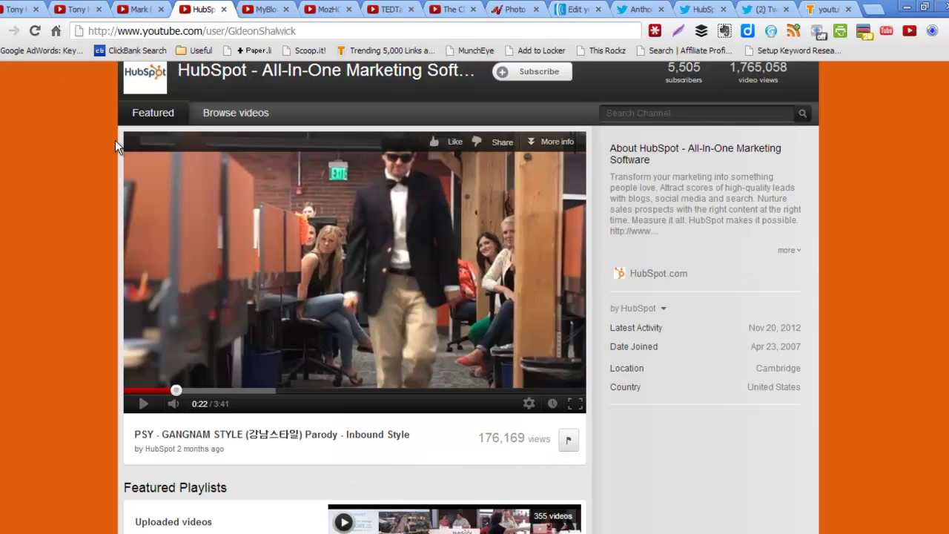
pyautogui.scroll(1, 710, 243)
pyautogui.click(159, 189)
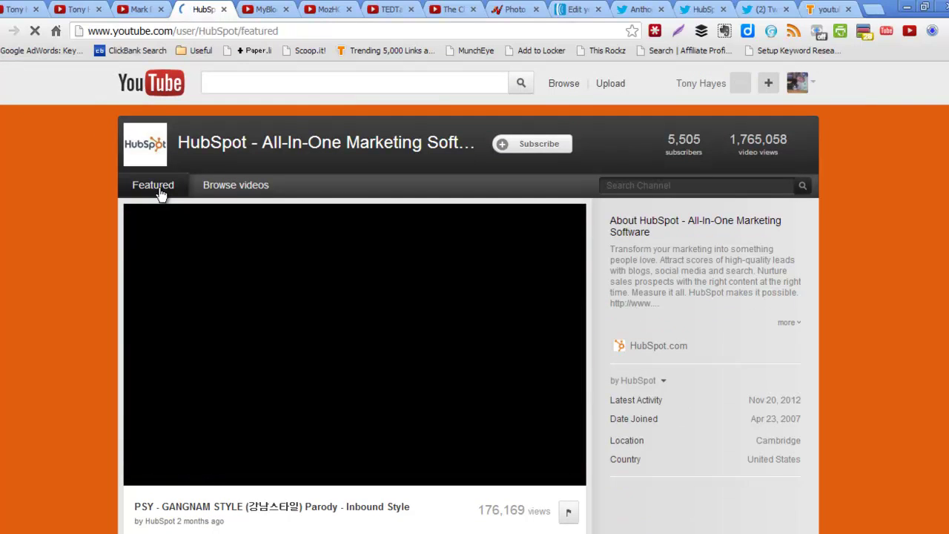
pyautogui.click(226, 187)
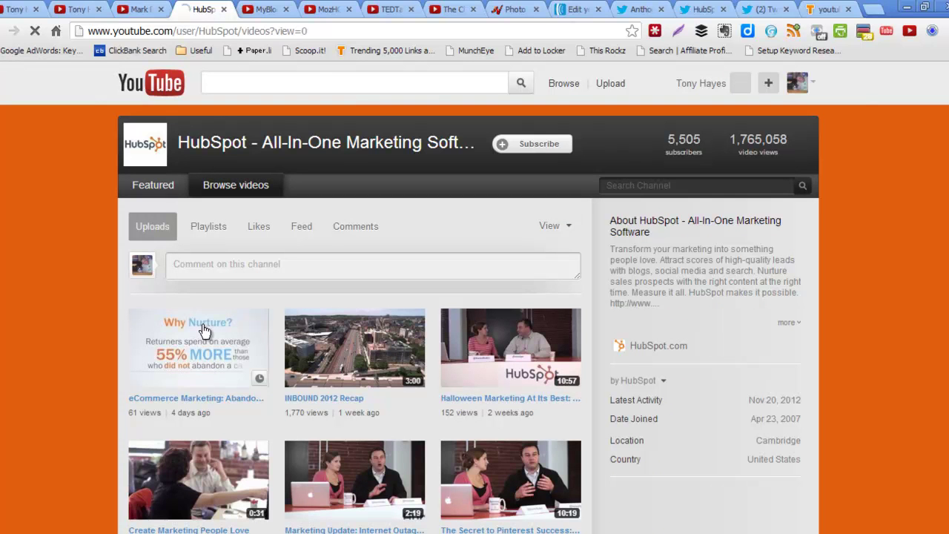
pyautogui.moveTo(243, 31); pyautogui.dragTo(95, 28)
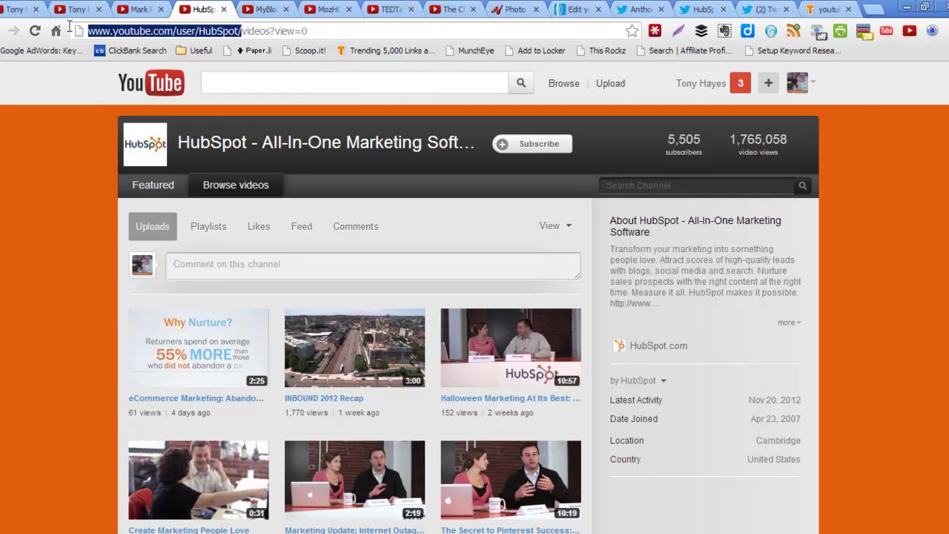
pyautogui.rightClick(106, 32)
pyautogui.click(155, 73)
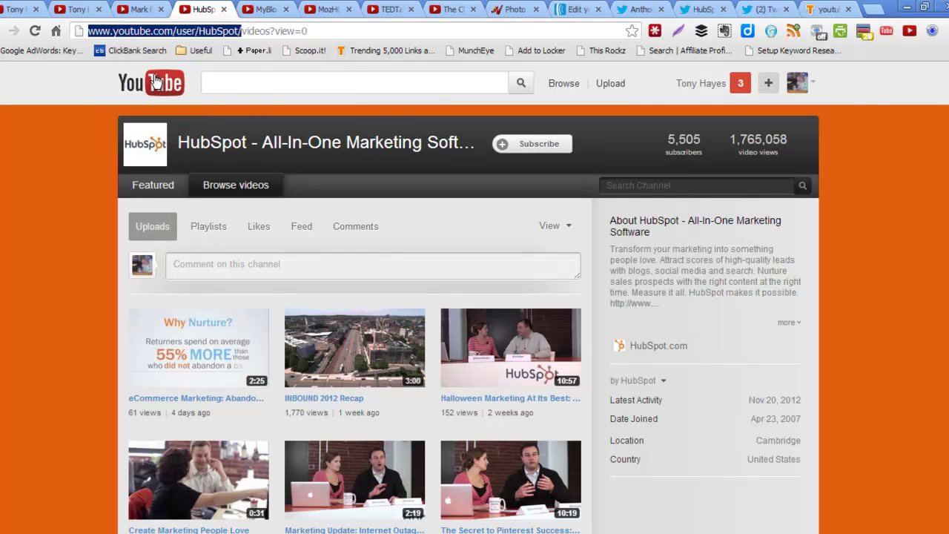
# Step: Add the HubSpot channel to the "Best SEO & Marketing Channels" module using the copied URL
pyautogui.click(79, 10)
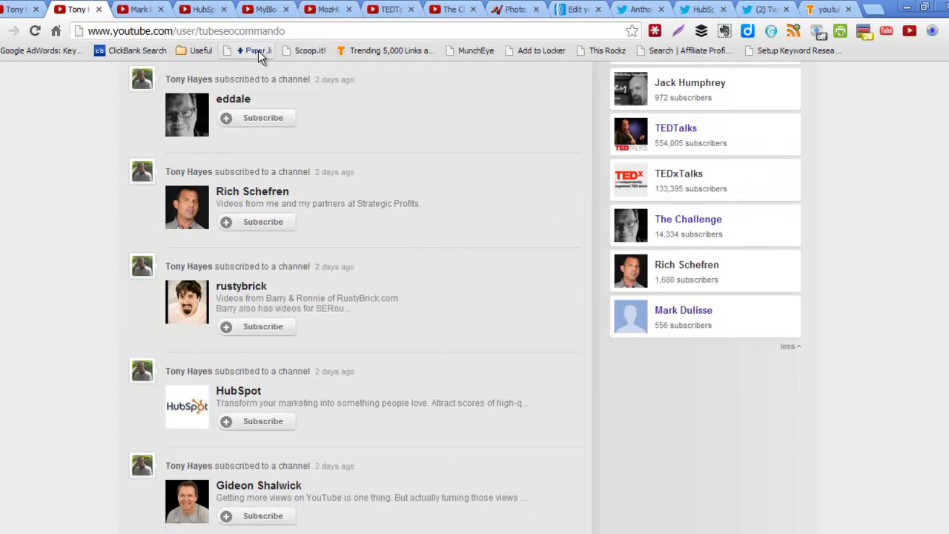
pyautogui.click(4, 10)
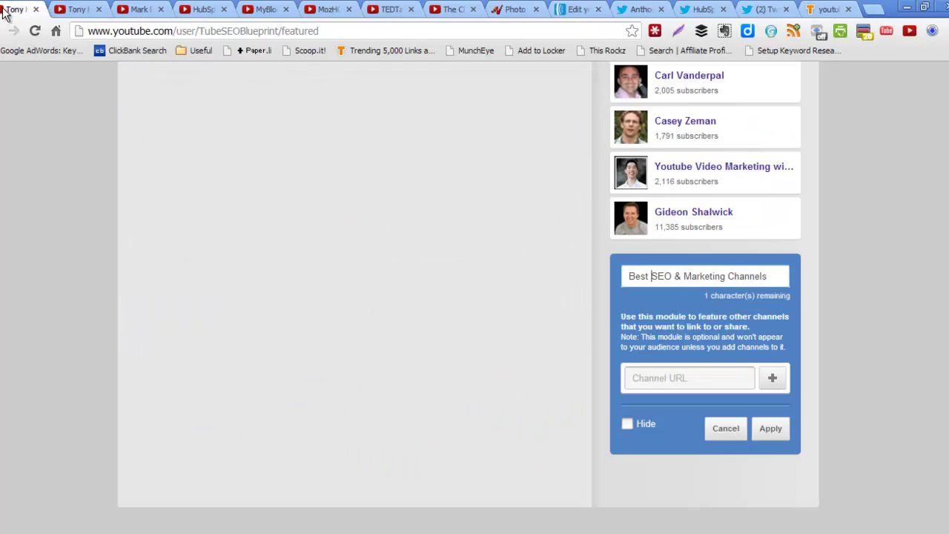
pyautogui.rightClick(696, 380)
pyautogui.click(734, 234)
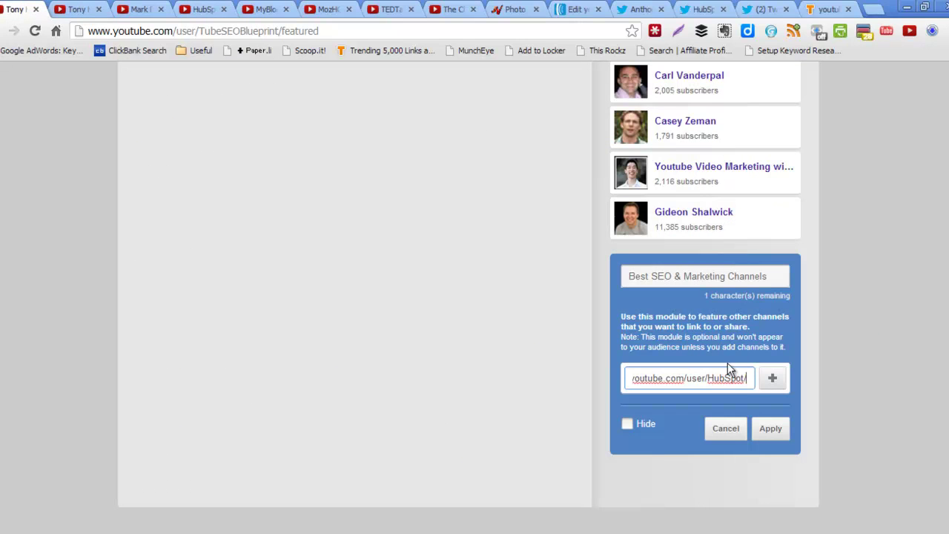
pyautogui.click(772, 379)
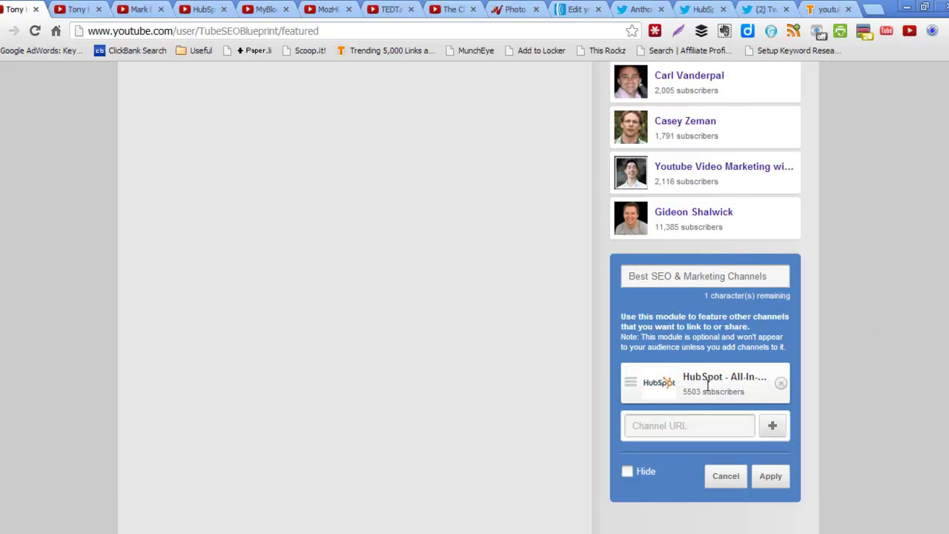
pyautogui.click(196, 9)
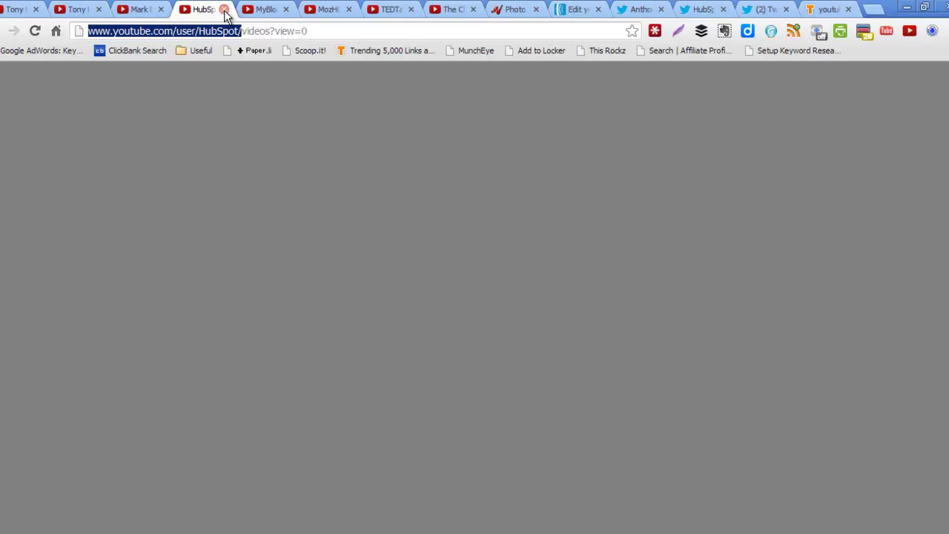
pyautogui.click(223, 9)
pyautogui.scroll(3, 28, 338)
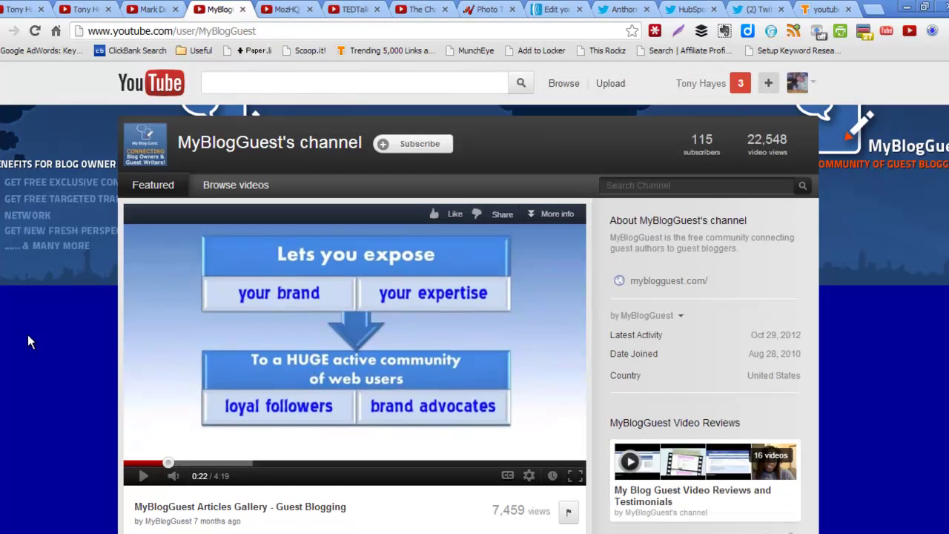
pyautogui.moveTo(259, 31); pyautogui.dragTo(86, 32)
pyautogui.rightClick(113, 36)
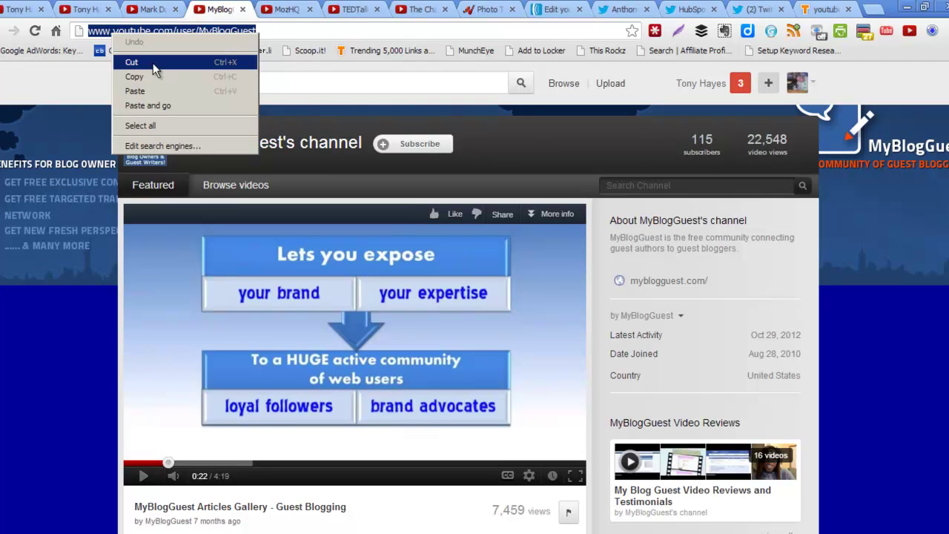
pyautogui.click(151, 75)
# Step: Add the MyBlogGuest channel to the "Best SEO & Marketing Channels" module using the copied URL
pyautogui.click(21, 10)
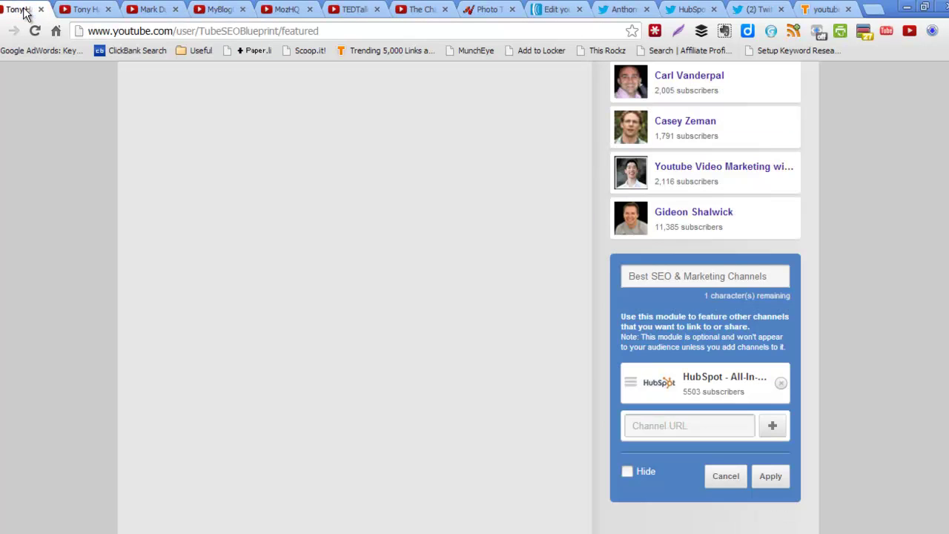
pyautogui.click(695, 427)
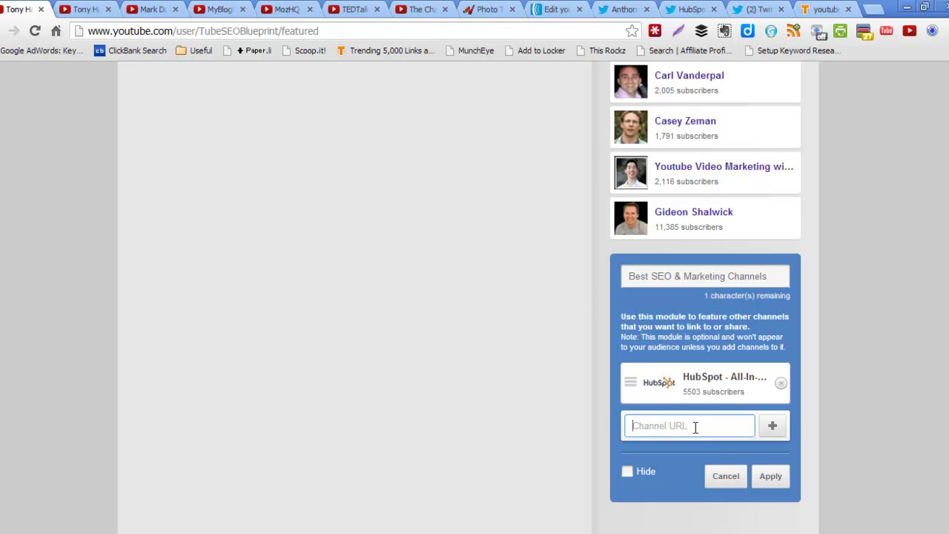
pyautogui.rightClick(696, 427)
pyautogui.click(756, 272)
pyautogui.click(772, 429)
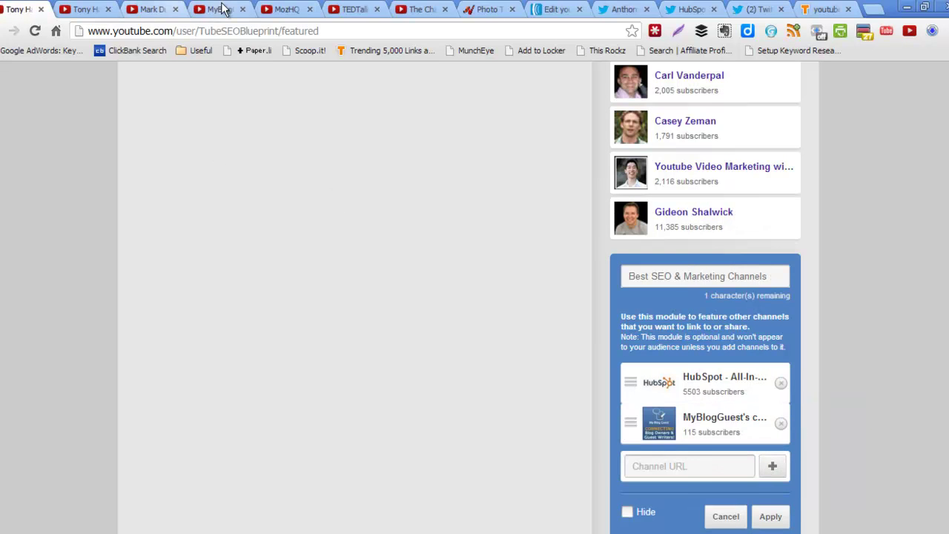
pyautogui.click(222, 9)
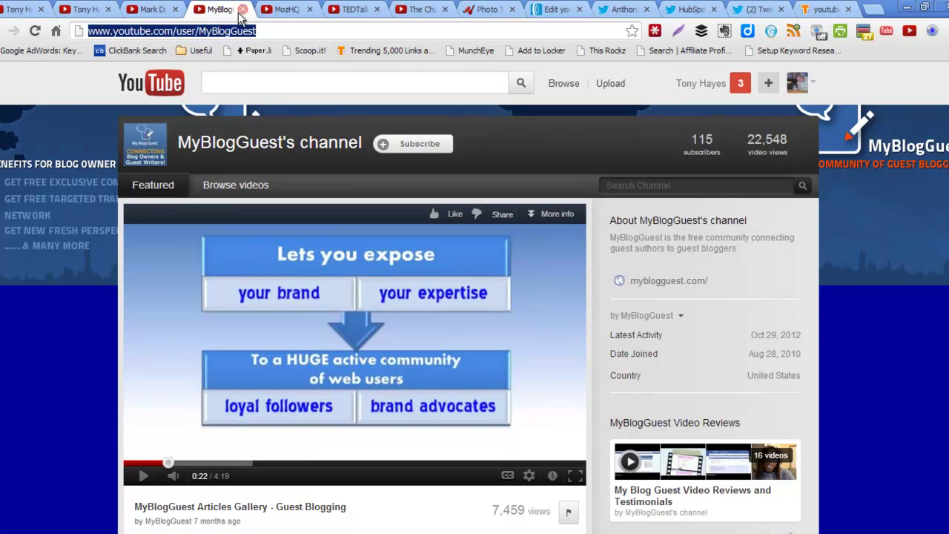
pyautogui.click(242, 8)
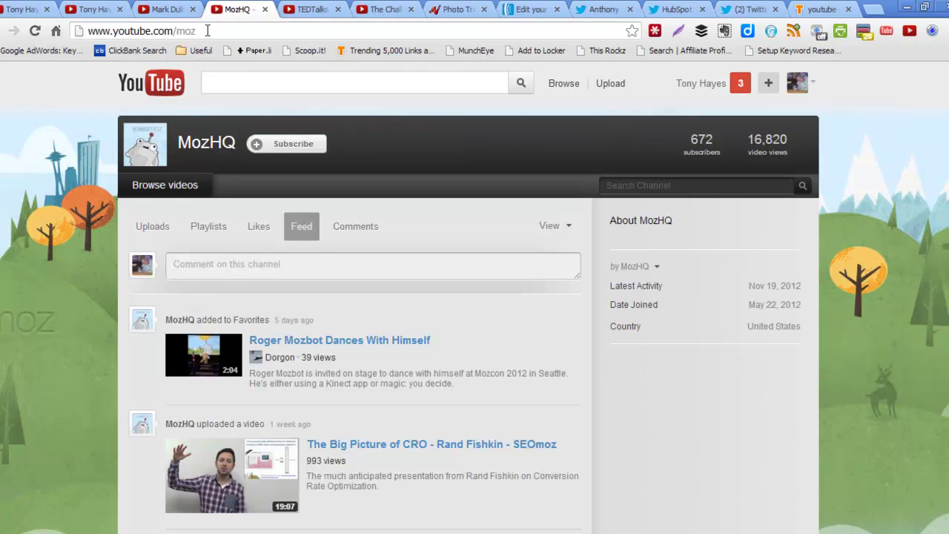
pyautogui.click(209, 31)
pyautogui.rightClick(135, 33)
pyautogui.click(159, 82)
# Step: Add the MozHQ channel below MyBlogGuest in the "Best SEO & Marketing Channels" module using the copied URL
pyautogui.click(22, 8)
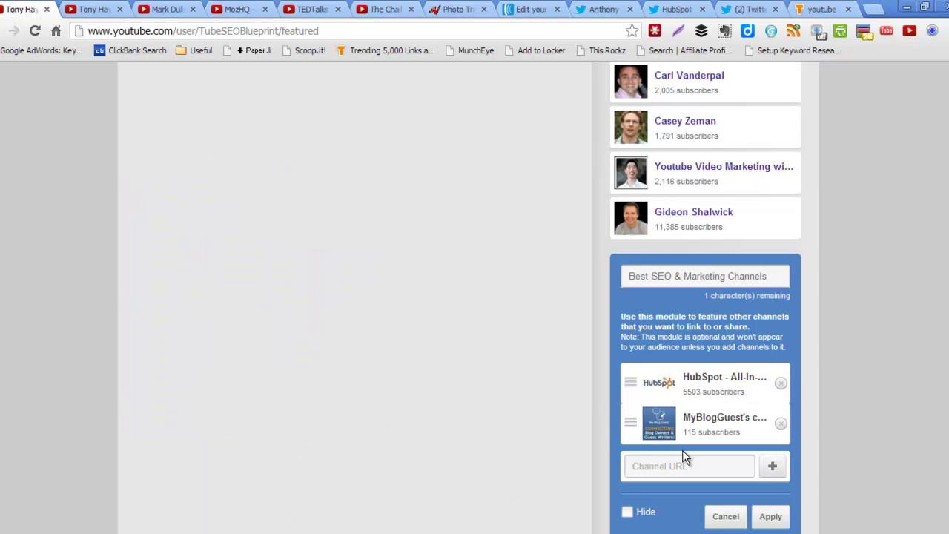
pyautogui.scroll(-1, 684, 454)
pyautogui.click(670, 394)
pyautogui.rightClick(670, 393)
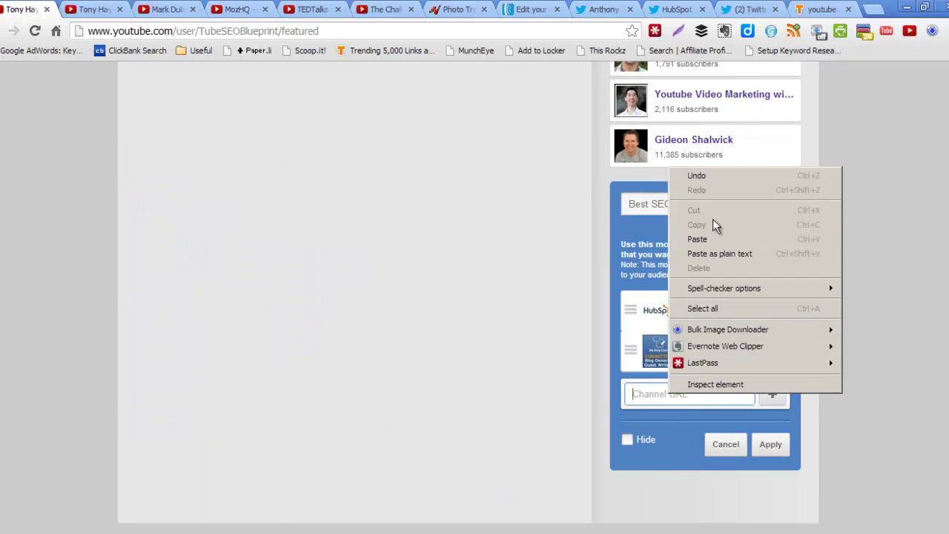
pyautogui.click(717, 240)
pyautogui.click(774, 397)
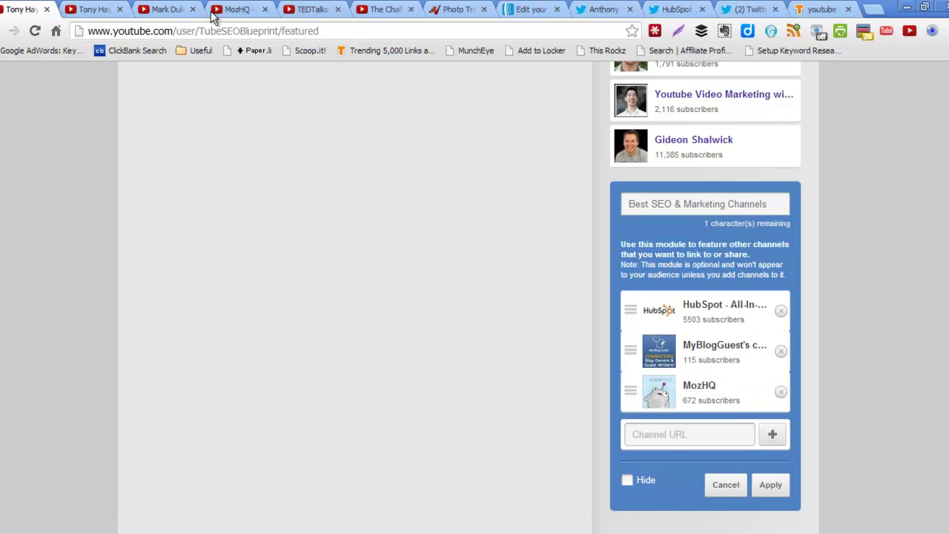
pyautogui.click(236, 9)
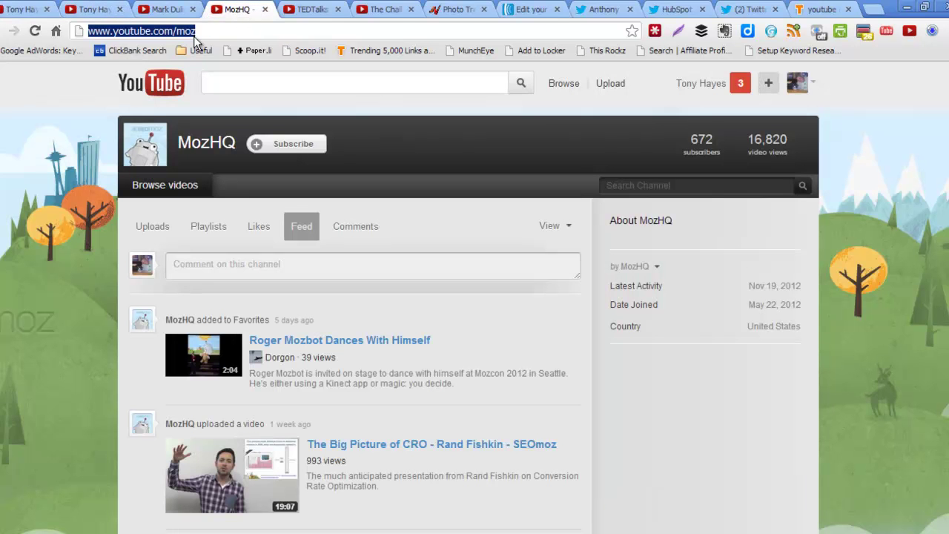
pyautogui.click(266, 9)
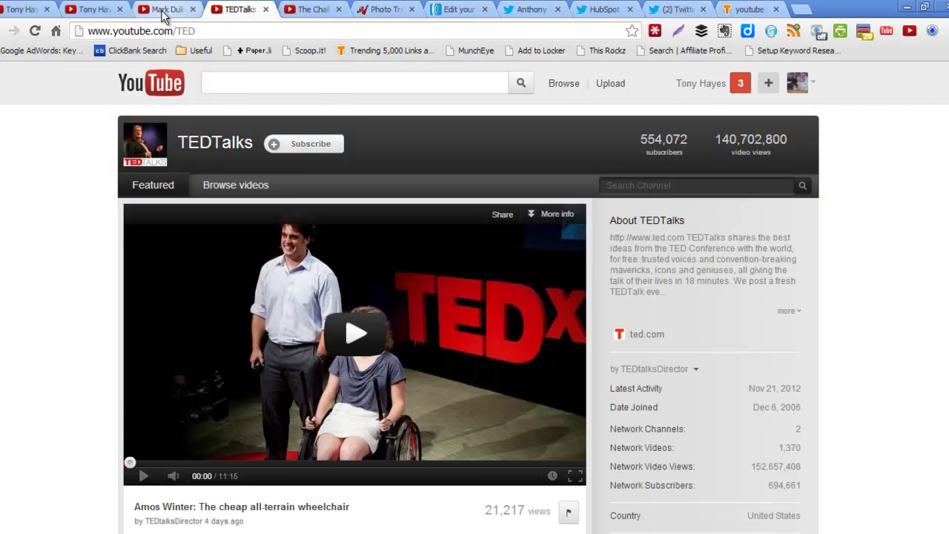
pyautogui.click(165, 10)
pyautogui.click(337, 33)
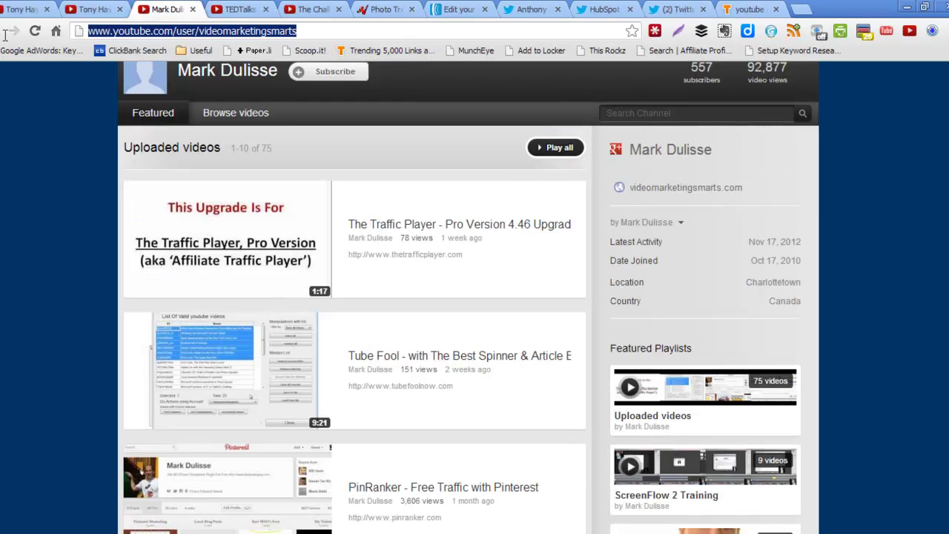
pyautogui.rightClick(126, 33)
pyautogui.click(178, 74)
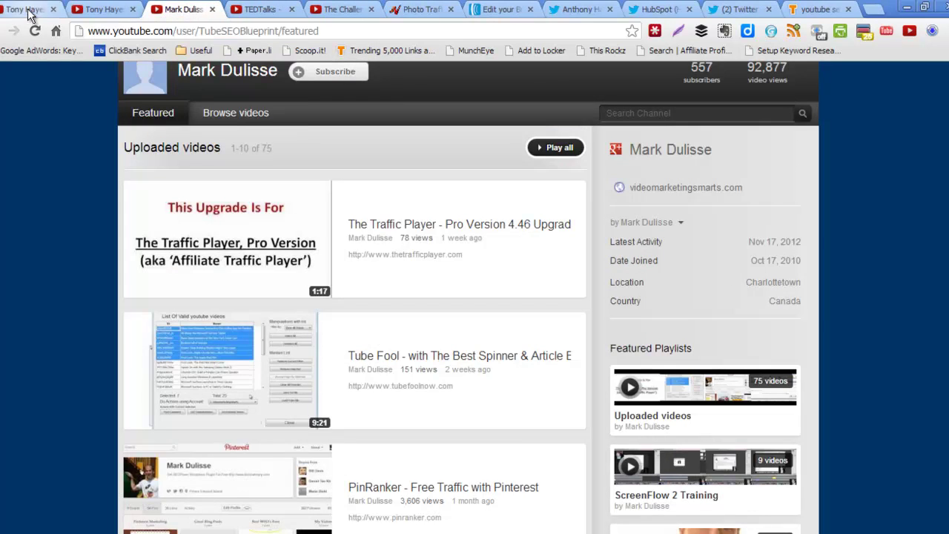
# Step: Add the videomarketingsmarts channel below MozHQ in the module using the copied URL
pyautogui.click(29, 10)
pyautogui.rightClick(655, 436)
pyautogui.click(722, 282)
pyautogui.click(772, 436)
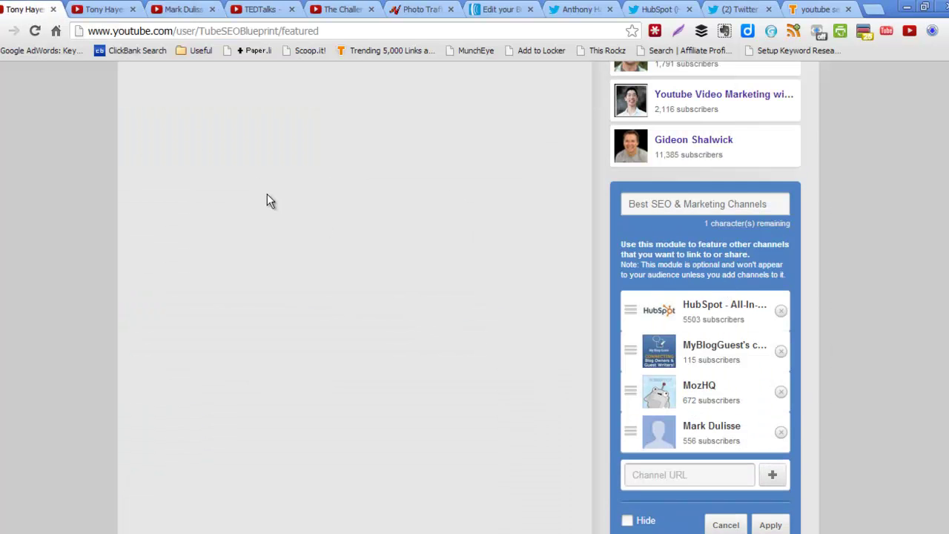
# Step: Close the videomarketingsmarts page and copy the URL of The Challenge channel
pyautogui.click(195, 16)
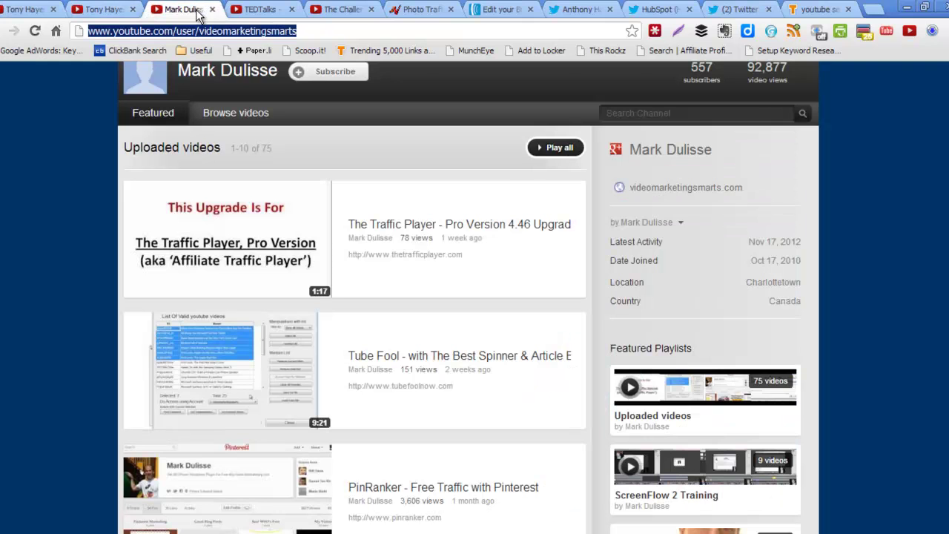
pyautogui.click(212, 9)
pyautogui.click(255, 10)
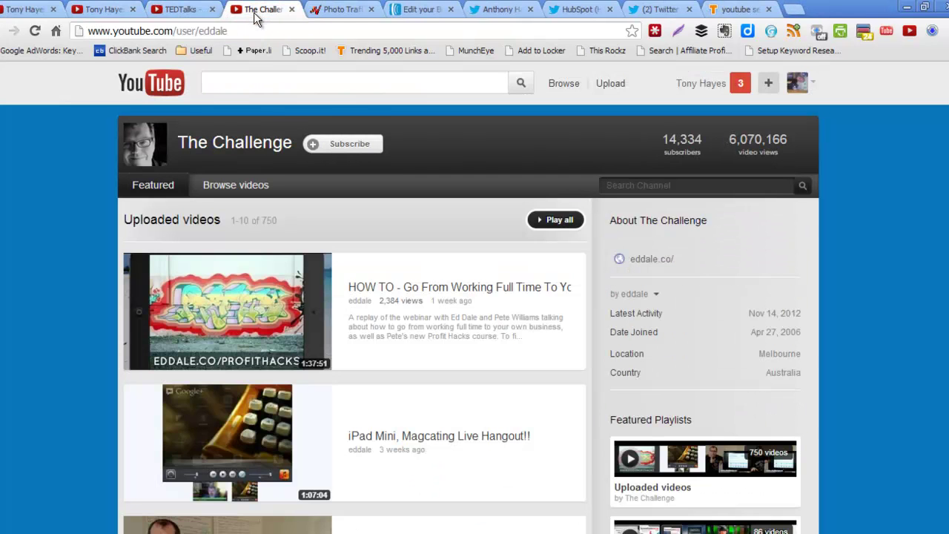
pyautogui.moveTo(252, 31); pyautogui.dragTo(82, 34)
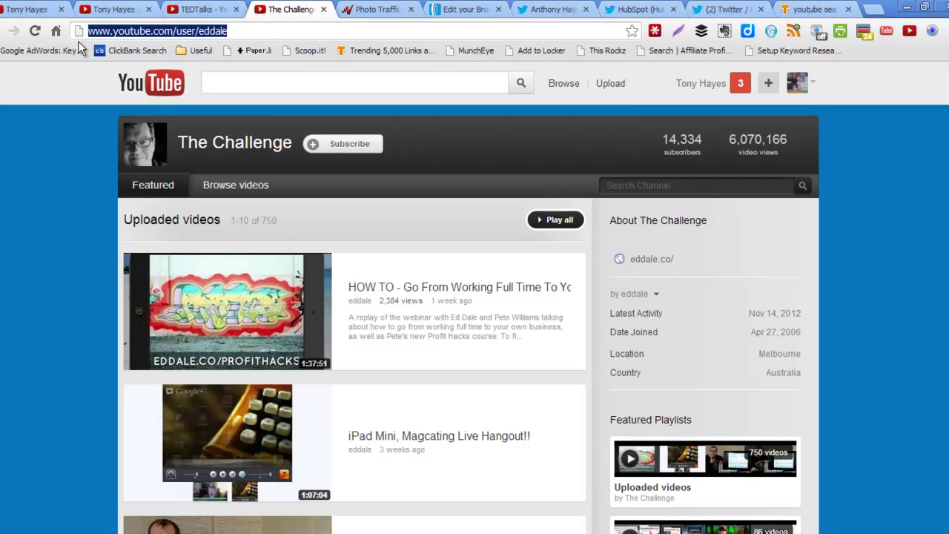
pyautogui.rightClick(117, 35)
pyautogui.click(165, 78)
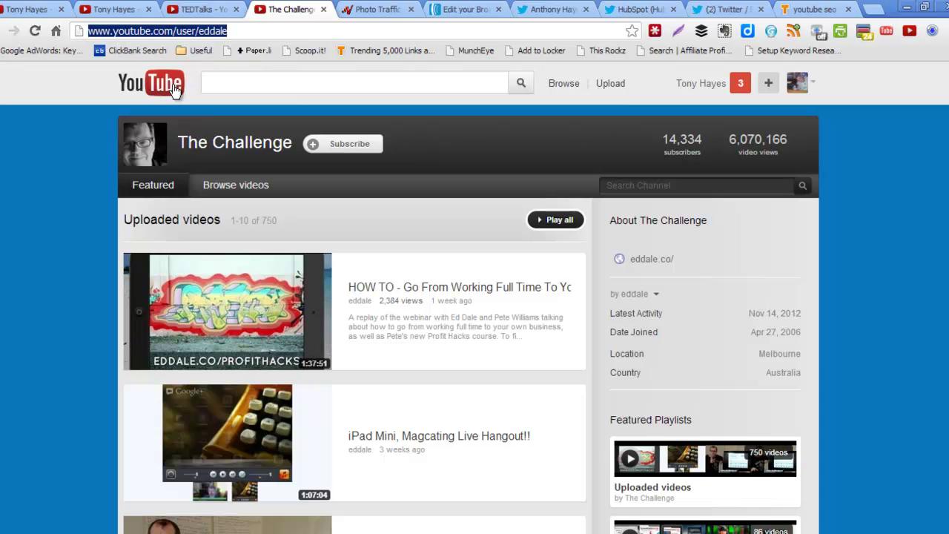
# Step: Add The Challenge channel as the fifth entry of the "Best SEO & Marketing Channels" module using the copied URL
pyautogui.click(29, 9)
pyautogui.scroll(-3, 423, 387)
pyautogui.scroll(3, 423, 388)
pyautogui.scroll(3, 776, 139)
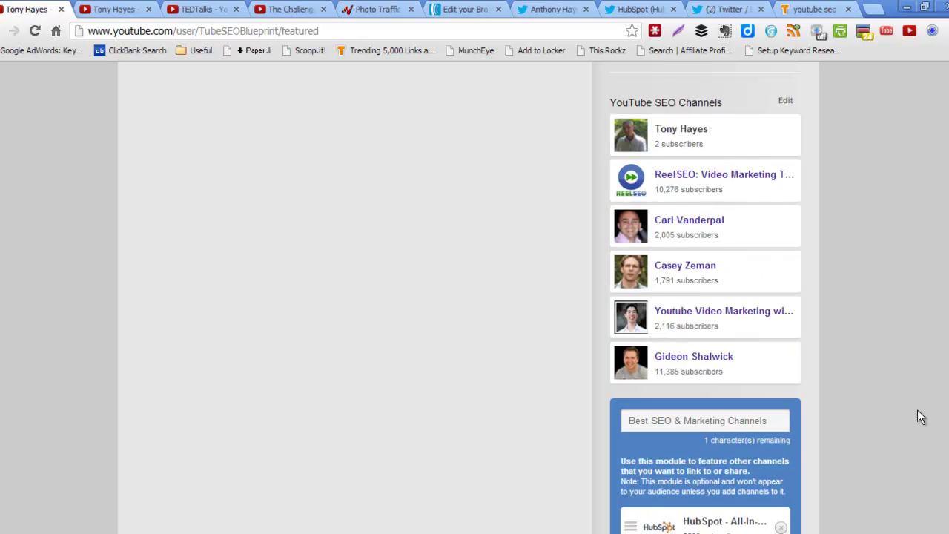
pyautogui.scroll(-3, 840, 401)
pyautogui.scroll(-1, 840, 403)
pyautogui.click(636, 405)
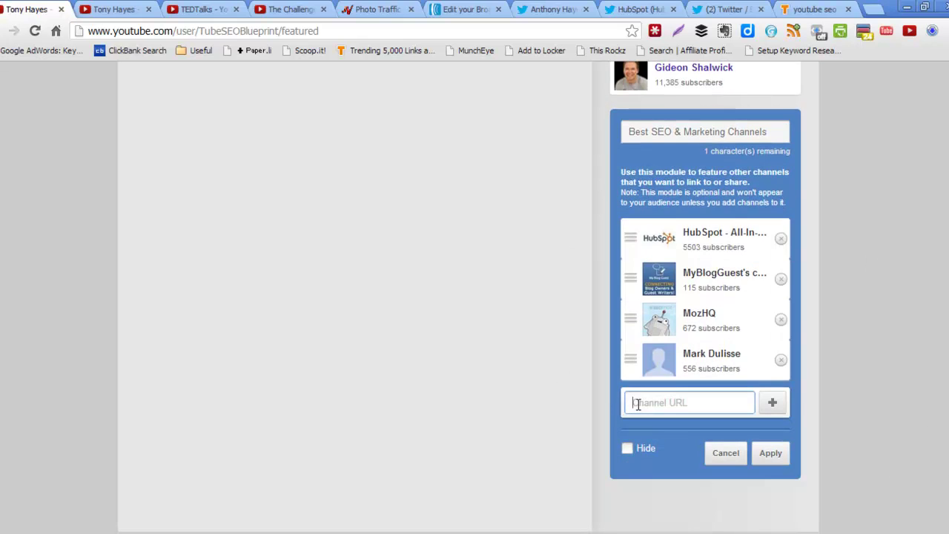
pyautogui.rightClick(638, 404)
pyautogui.click(711, 243)
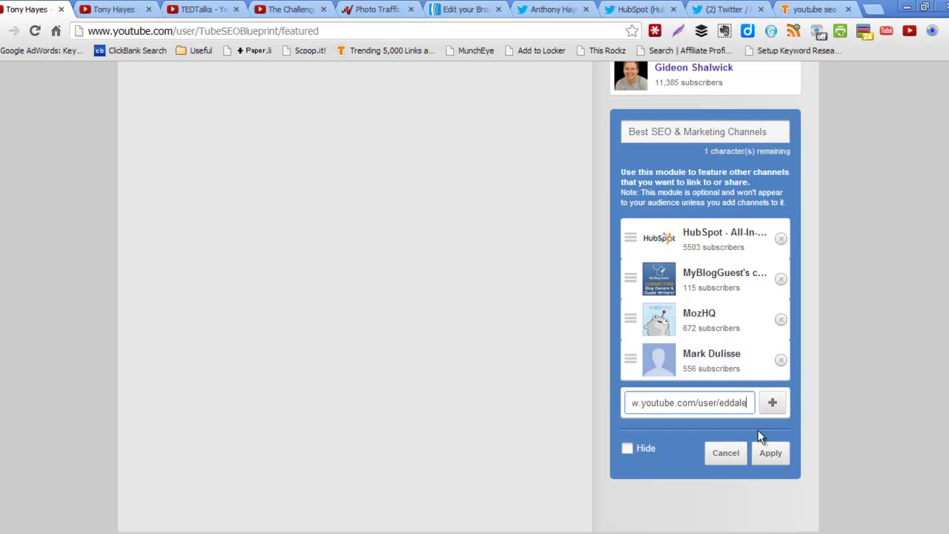
pyautogui.click(773, 404)
pyautogui.scroll(3, 881, 440)
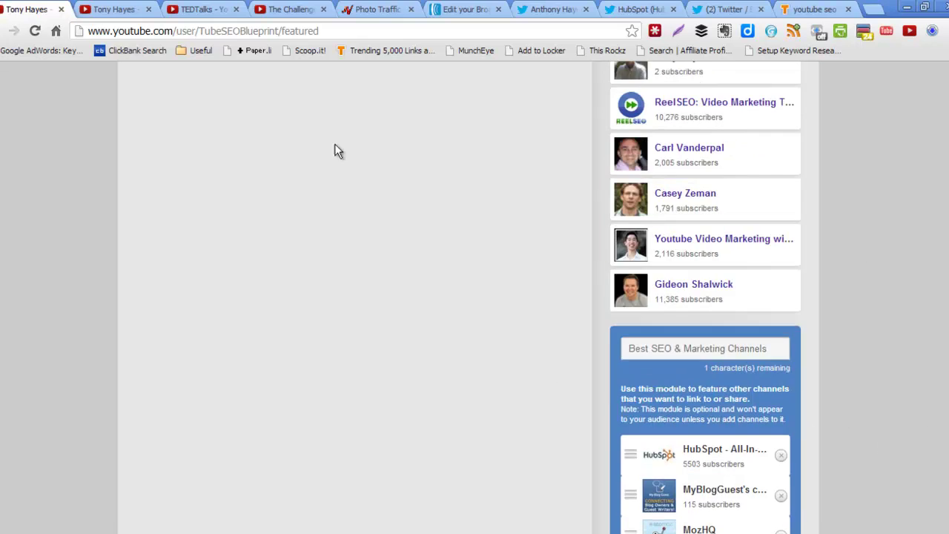
pyautogui.click(286, 11)
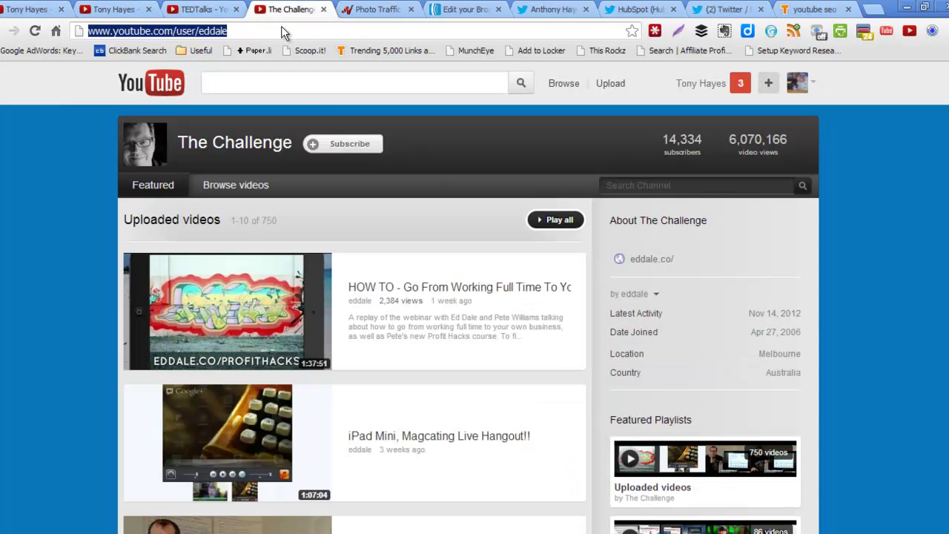
pyautogui.click(333, 15)
pyautogui.click(325, 10)
pyautogui.click(212, 12)
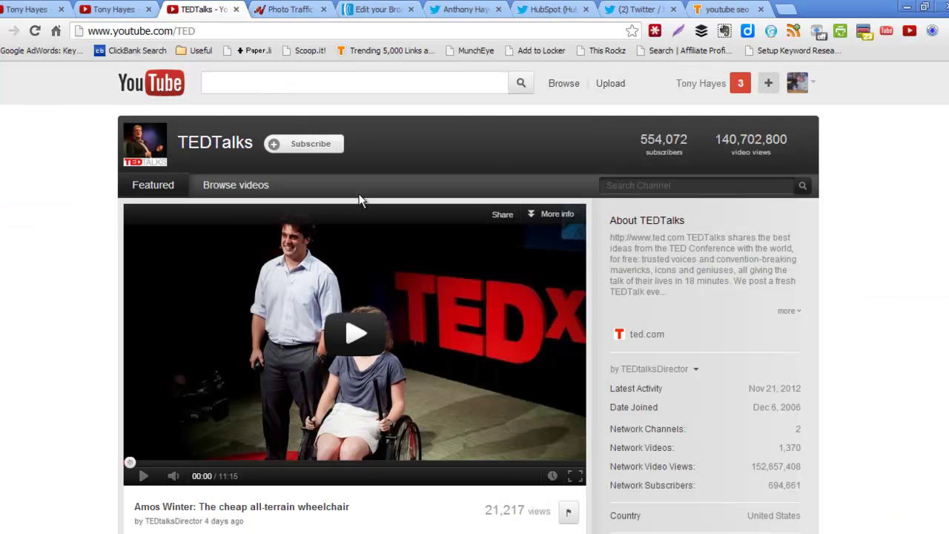
pyautogui.click(228, 32)
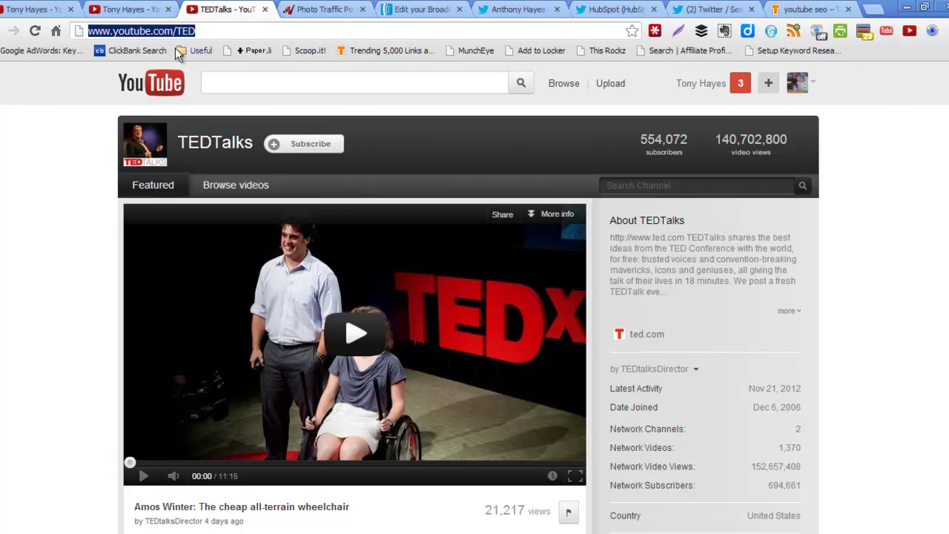
# Step: Copy the TEDTalks channel URL, add it to the Best SEO & Marketing Channels module, and apply the change
pyautogui.rightClick(169, 33)
pyautogui.click(222, 74)
pyautogui.click(34, 9)
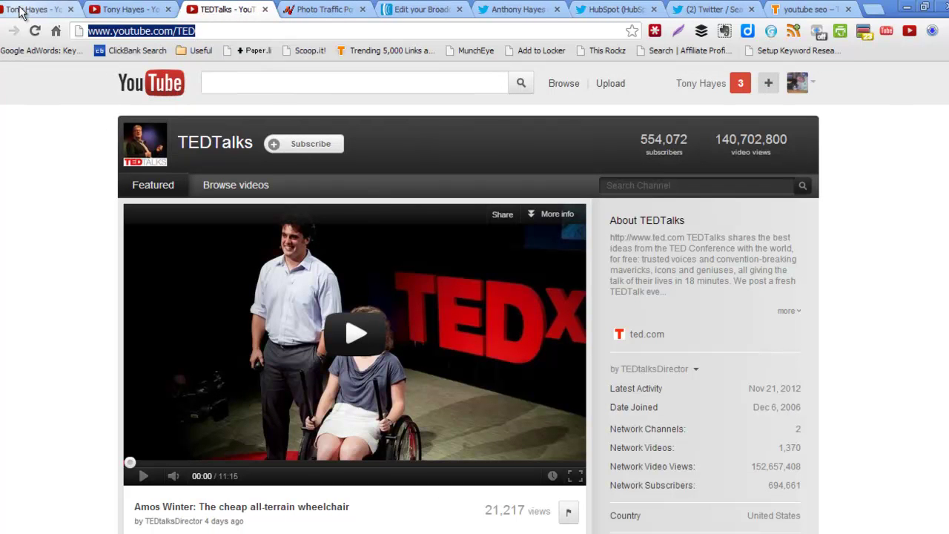
pyautogui.scroll(-3, 566, 267)
pyautogui.click(674, 440)
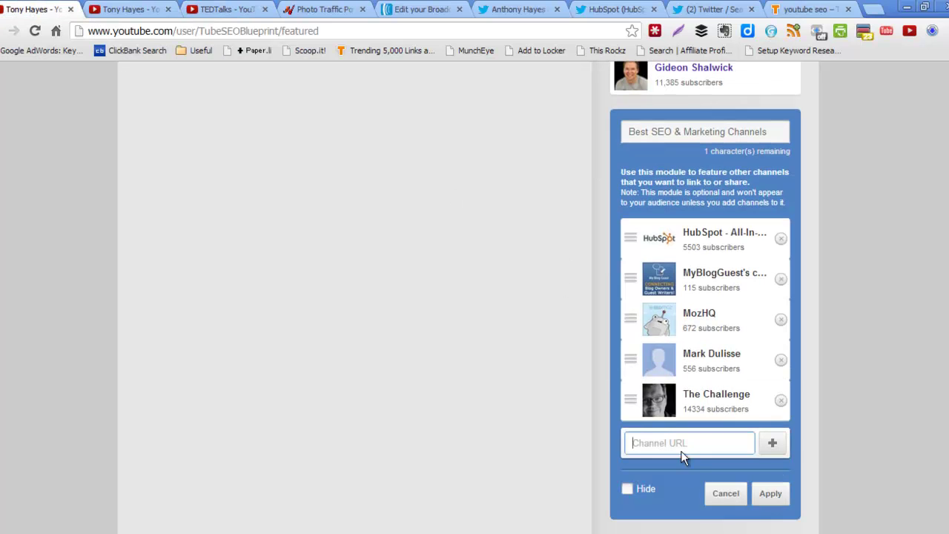
pyautogui.rightClick(683, 451)
pyautogui.click(735, 297)
pyautogui.click(774, 445)
pyautogui.scroll(-3, 814, 365)
pyautogui.click(770, 320)
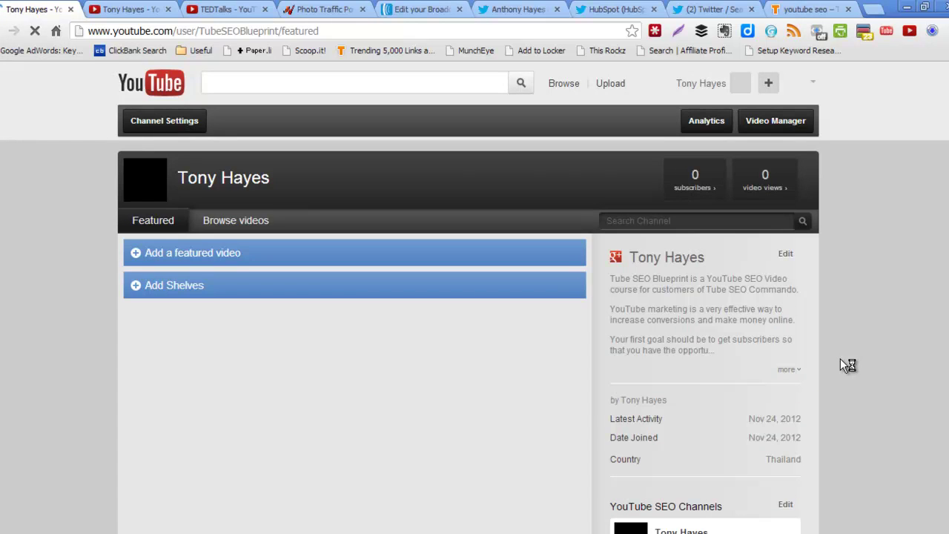
# Step: Review the Featured page of the channel, including the full channel description and both lists of featured channels
pyautogui.scroll(10, 840, 359)
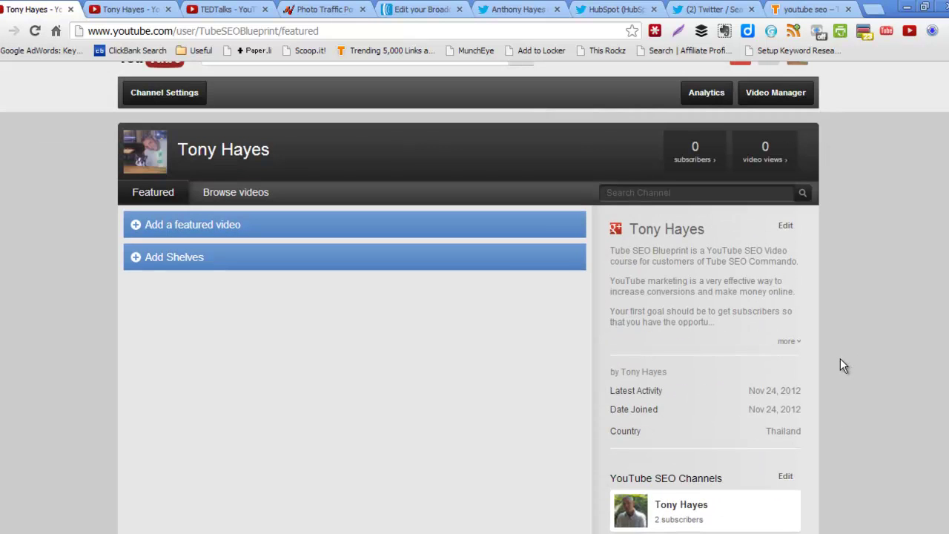
pyautogui.scroll(-1, 821, 336)
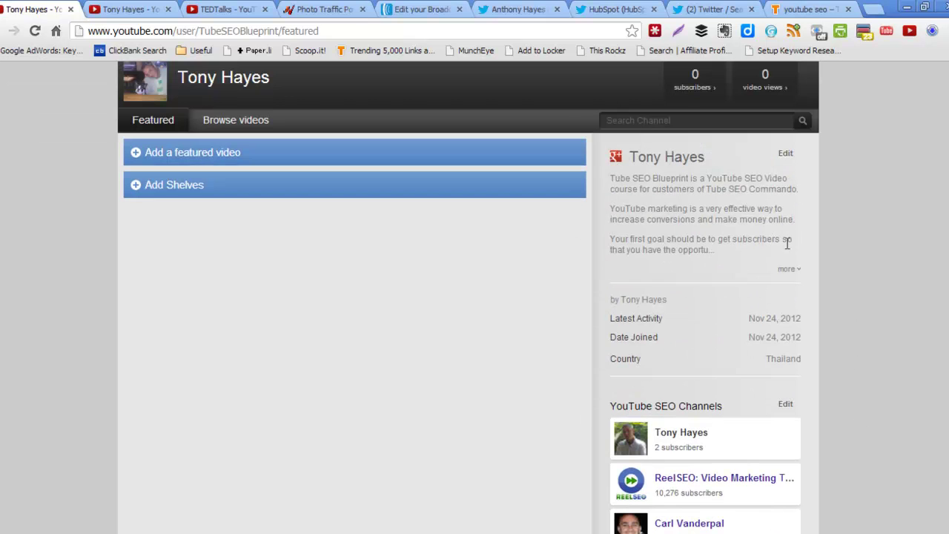
pyautogui.click(786, 270)
pyautogui.scroll(-7, 816, 267)
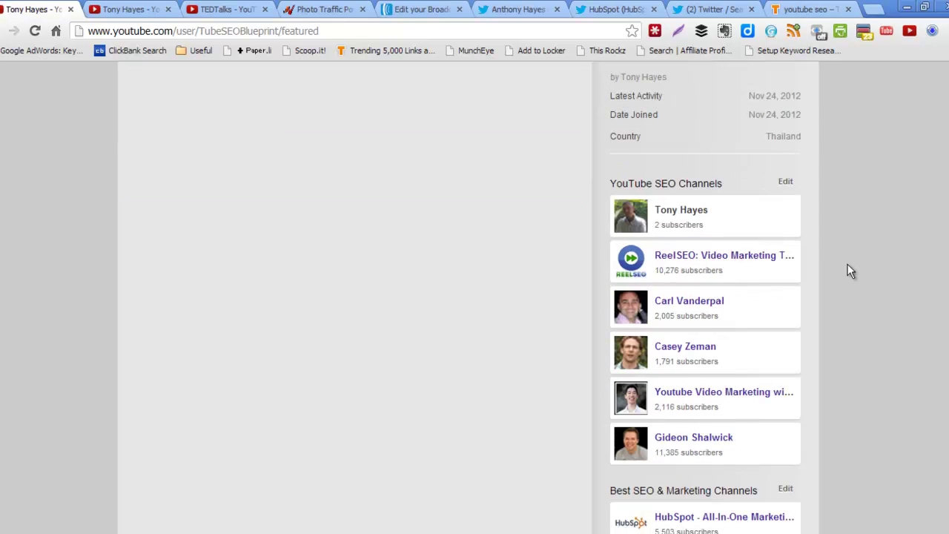
pyautogui.scroll(2, 842, 204)
pyautogui.scroll(-3, 840, 197)
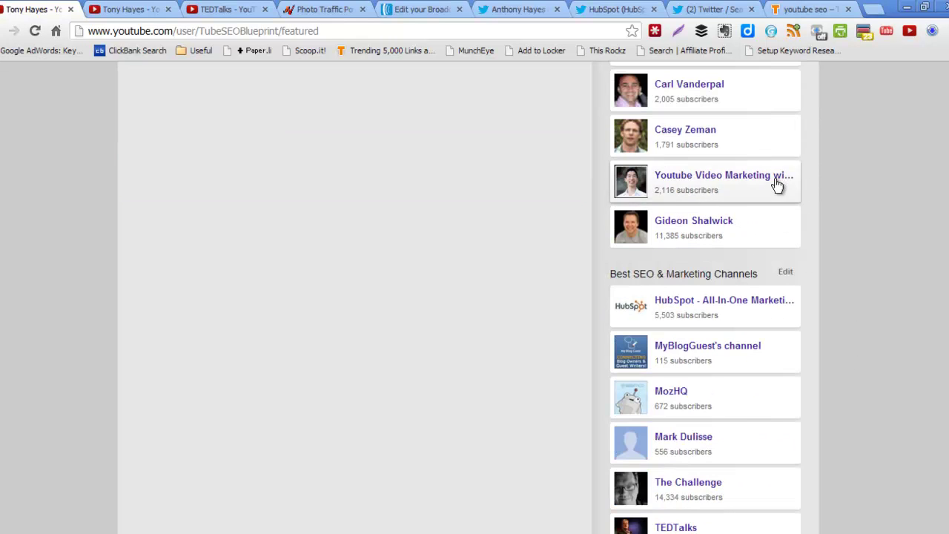
pyautogui.scroll(-3, 860, 342)
pyautogui.scroll(10, 869, 356)
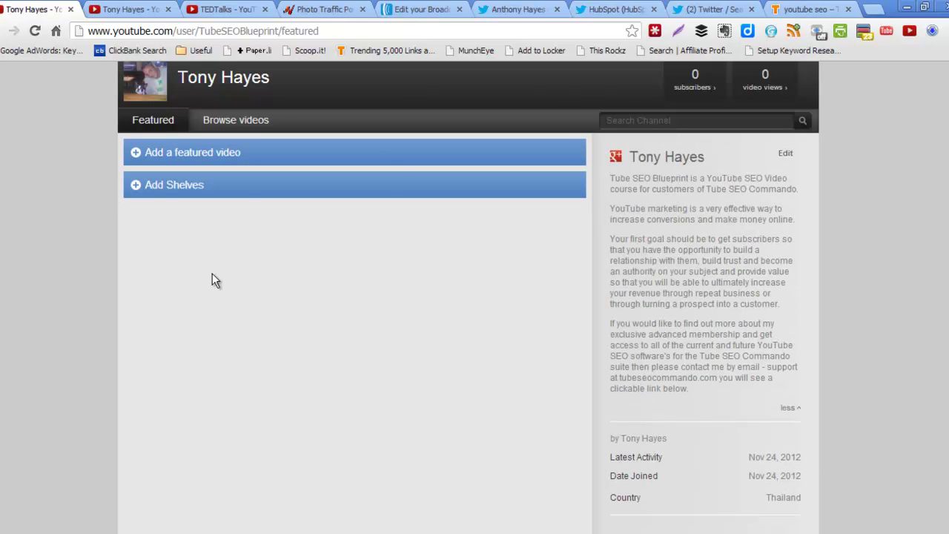
pyautogui.scroll(2, 277, 193)
pyautogui.click(155, 223)
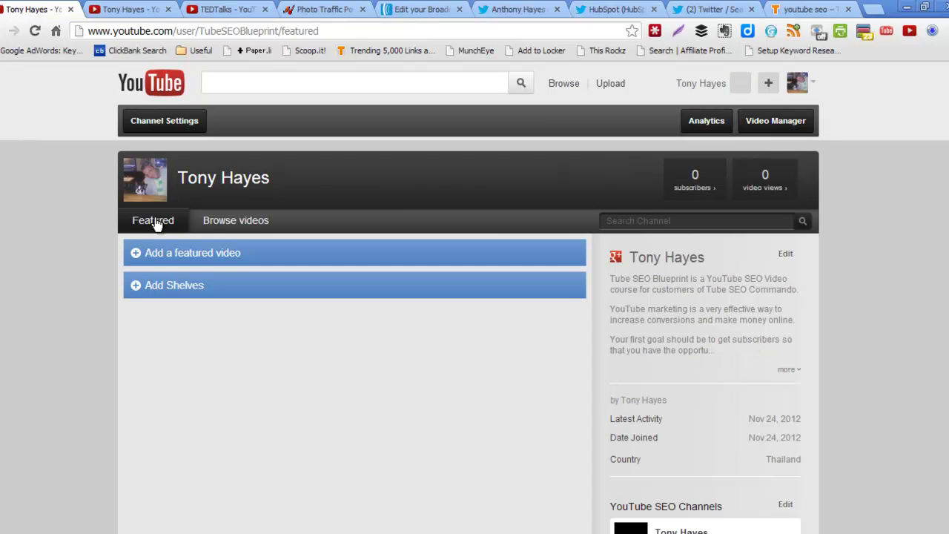
pyautogui.scroll(-5, 499, 443)
pyautogui.scroll(5, 500, 443)
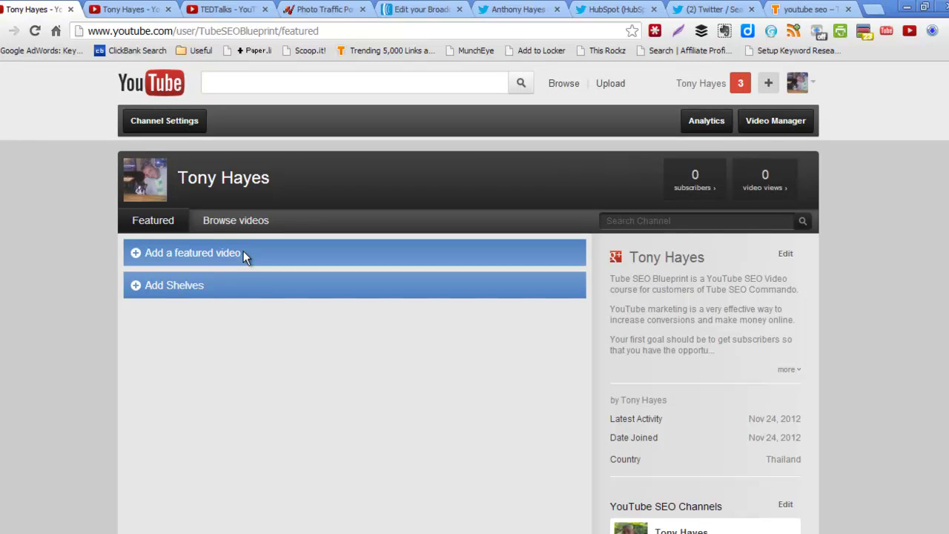
# Step: Try adding a Popular Uploads shelf to the Featured page, remove it again, and check the available shelf types
pyautogui.click(229, 286)
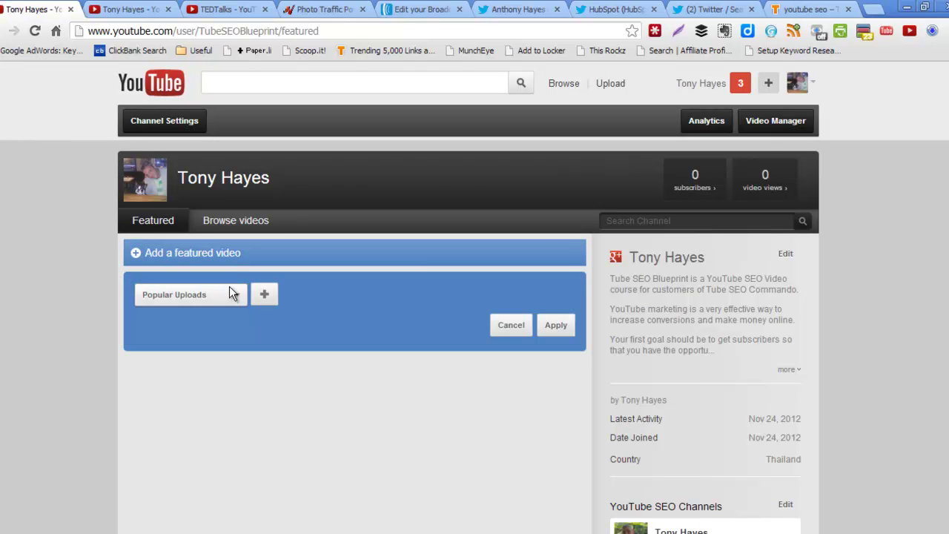
pyautogui.click(243, 294)
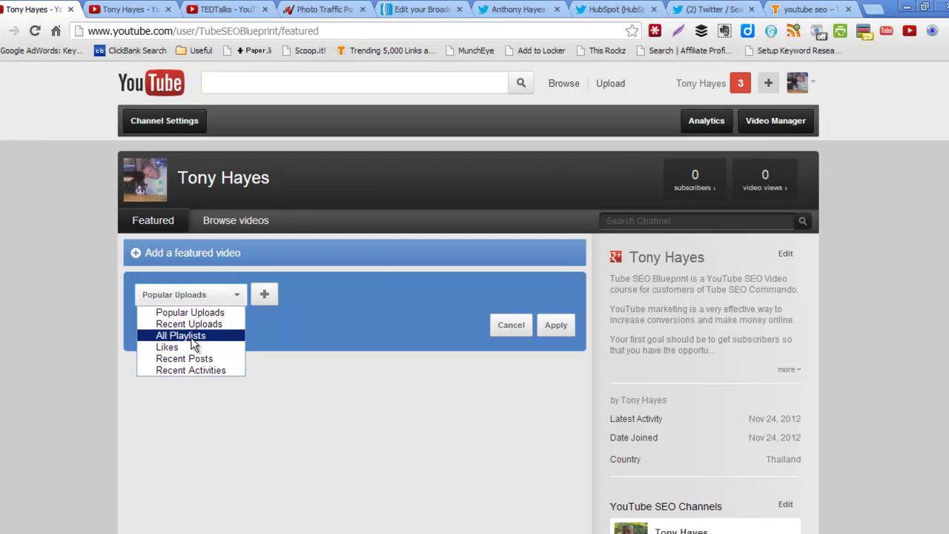
pyautogui.click(338, 325)
pyautogui.click(267, 294)
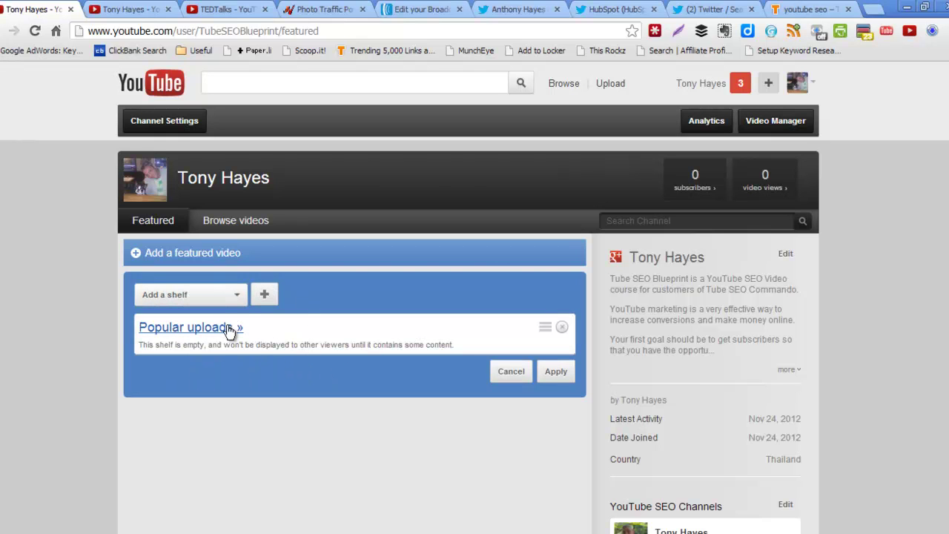
pyautogui.click(560, 326)
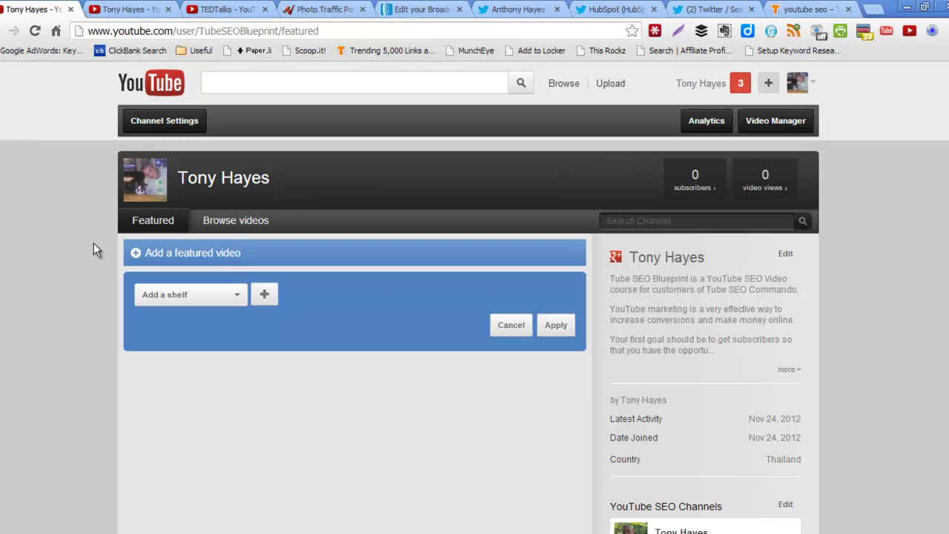
pyautogui.click(234, 296)
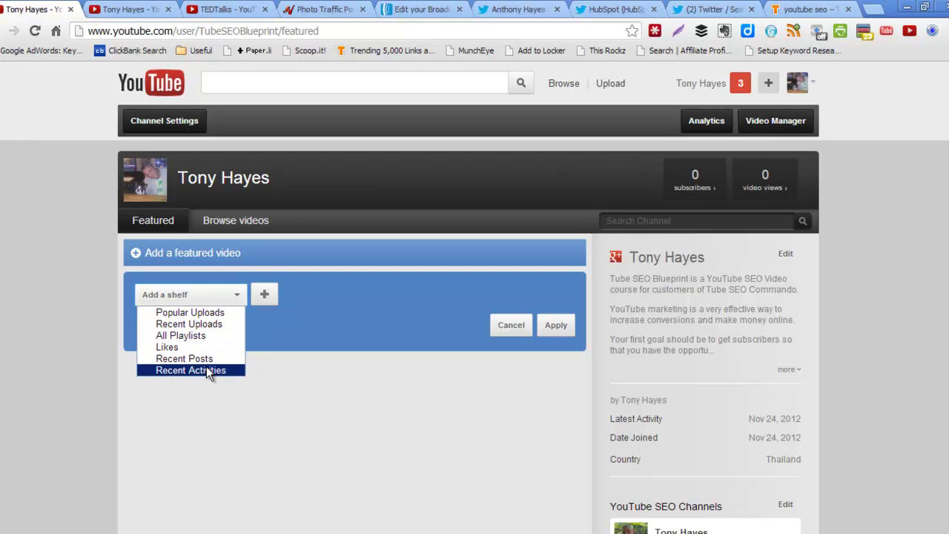
pyautogui.click(375, 321)
# Step: Open the Featured Video settings and examine the video source, autoplay and ad options
pyautogui.click(264, 251)
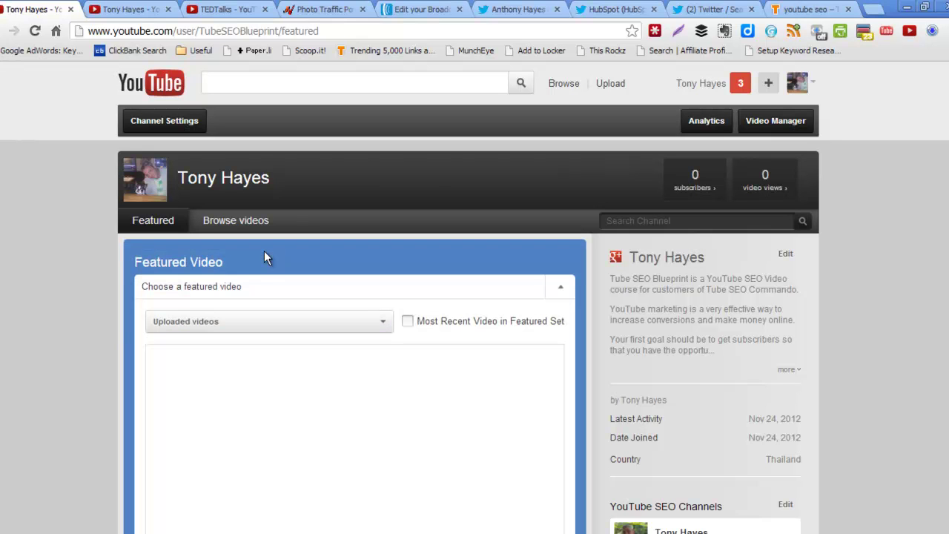
pyautogui.scroll(-3, 364, 449)
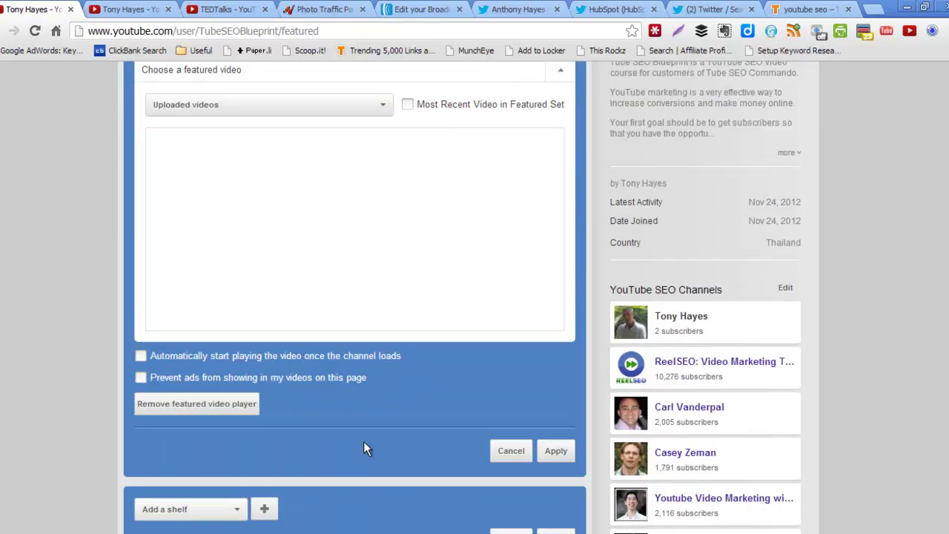
pyautogui.scroll(2, 363, 449)
pyautogui.scroll(-3, 364, 449)
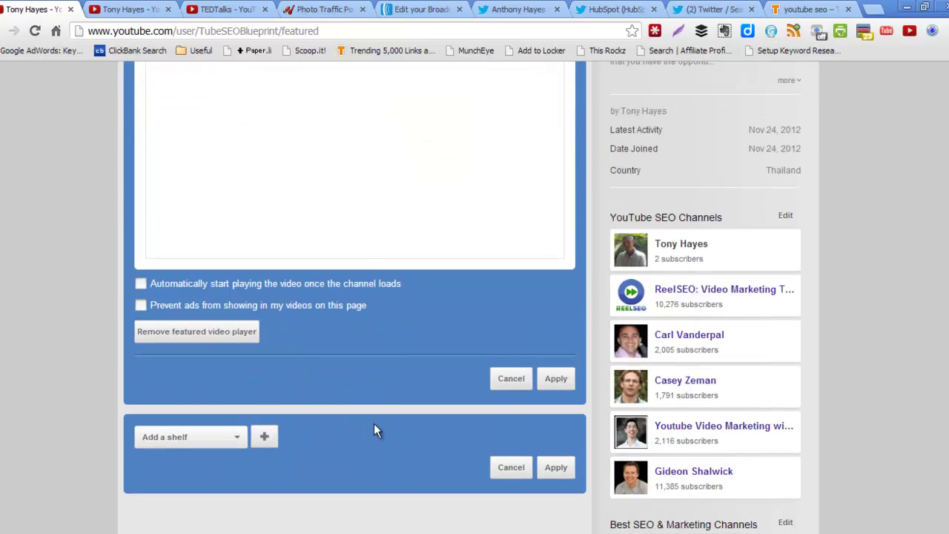
pyautogui.scroll(-3, 354, 284)
pyautogui.scroll(3, 353, 286)
pyautogui.scroll(4, 355, 288)
# Step: Examine the channel's Browse videos page, its options for adding content, and the featured channels list
pyautogui.click(235, 223)
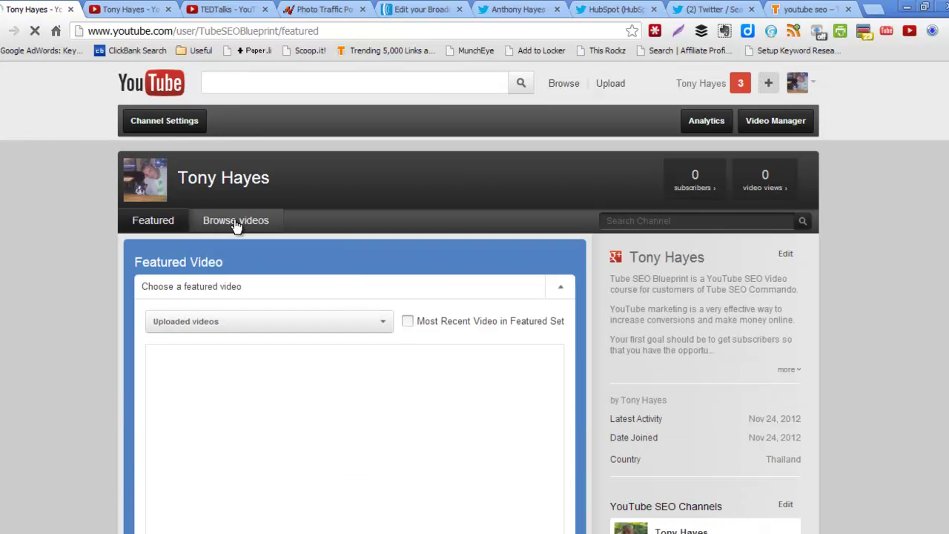
pyautogui.scroll(-3, 341, 280)
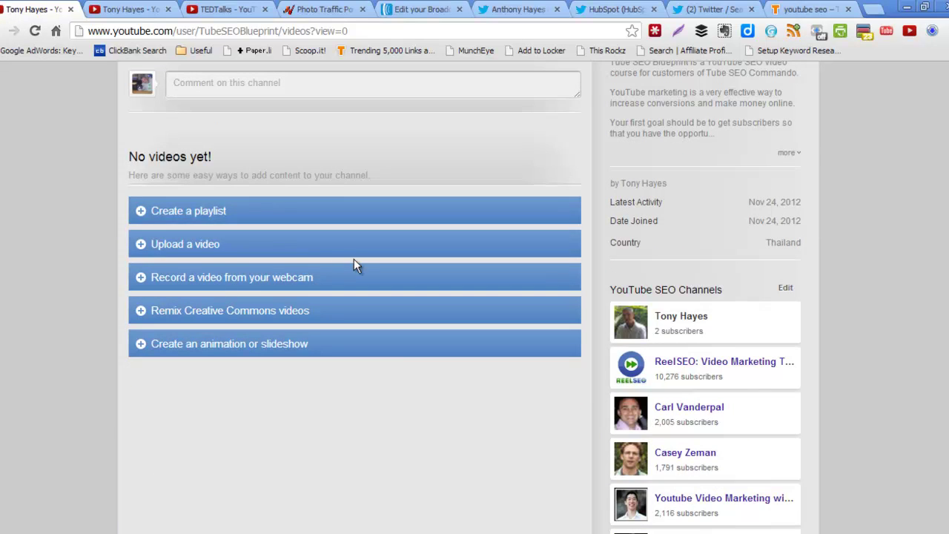
pyautogui.scroll(2, 354, 259)
pyautogui.scroll(-4, 355, 261)
pyautogui.scroll(1, 848, 324)
pyautogui.scroll(3, 341, 201)
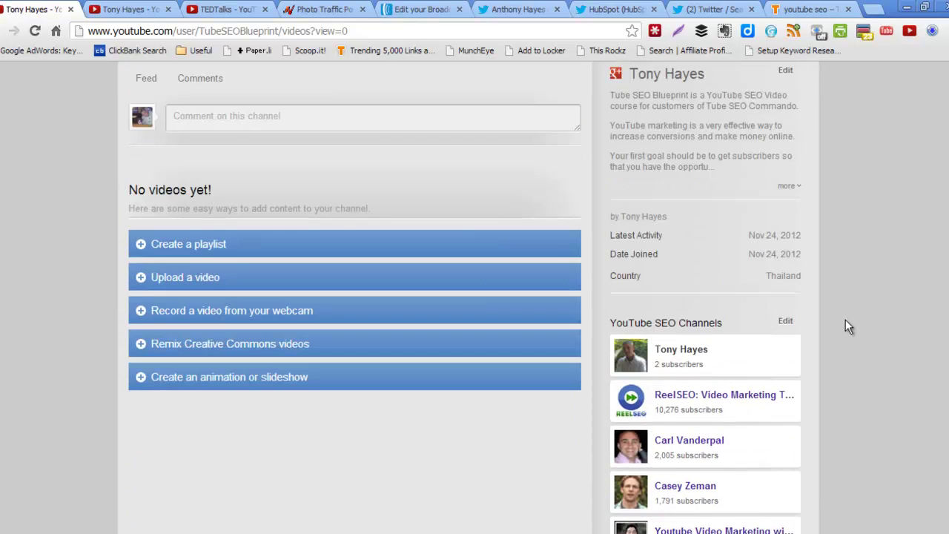
pyautogui.scroll(-3, 237, 222)
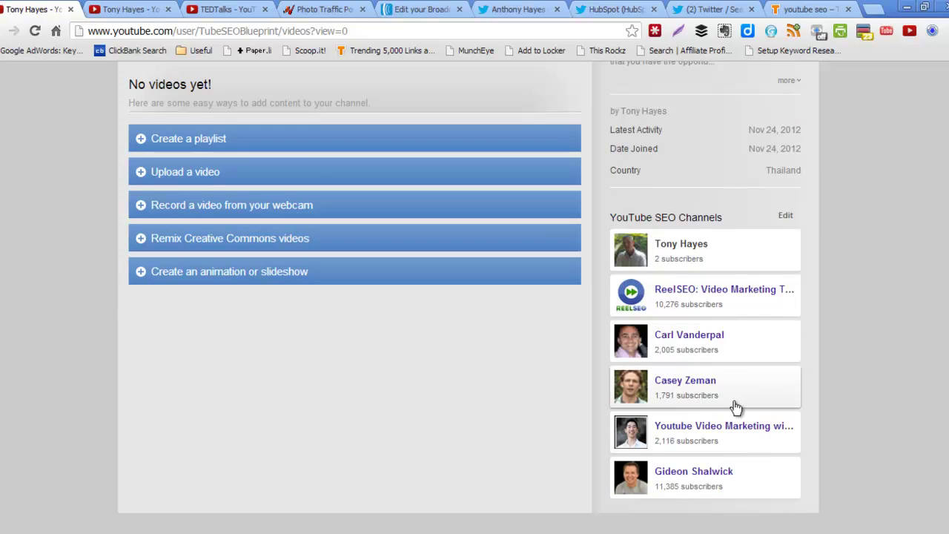
pyautogui.scroll(-3, 795, 441)
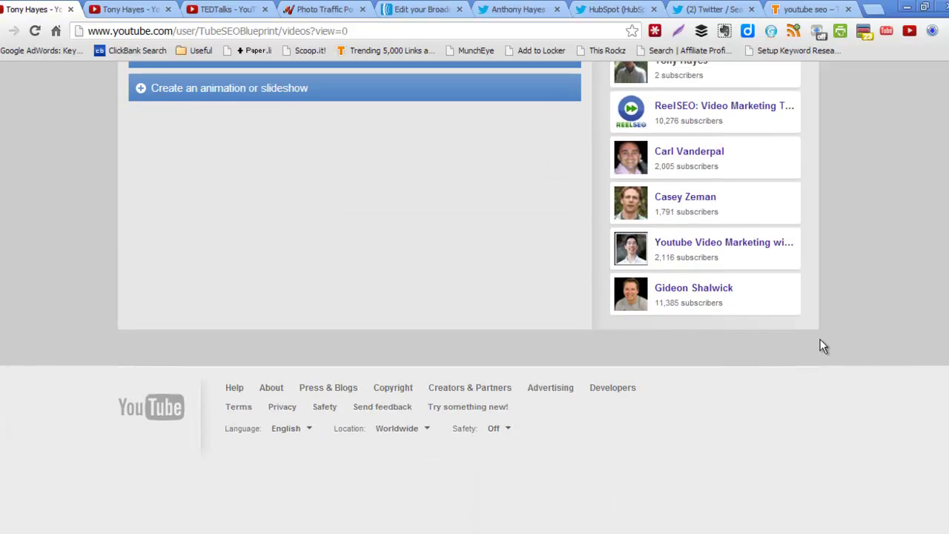
pyautogui.scroll(5, 820, 346)
# Step: Return to the Featured page and add a Recent Uploads shelf to it
pyautogui.click(153, 186)
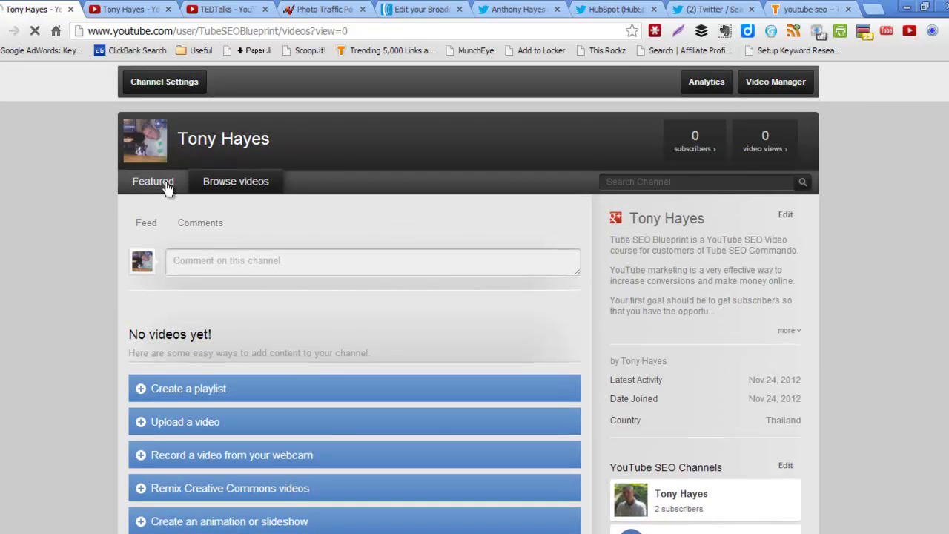
pyautogui.scroll(-7, 879, 330)
pyautogui.scroll(-3, 882, 315)
pyautogui.scroll(10, 882, 315)
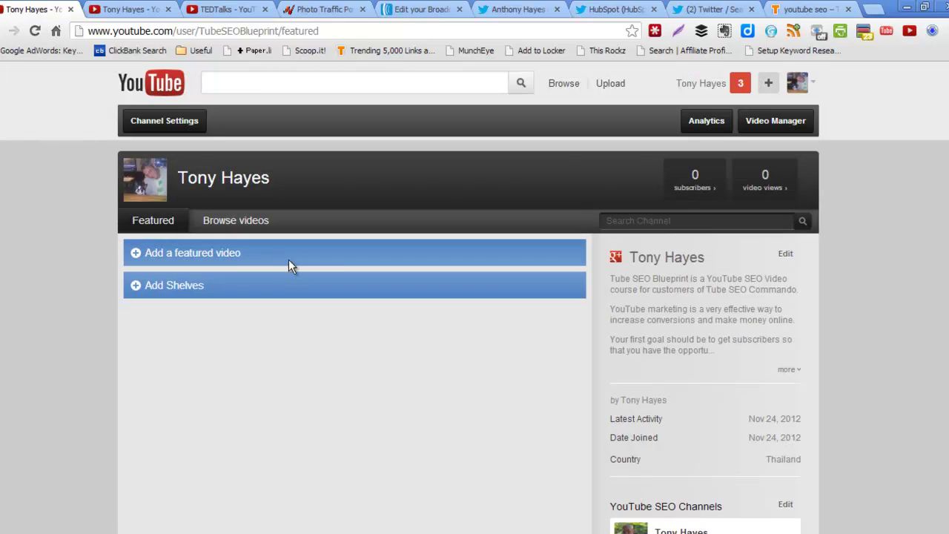
pyautogui.click(245, 285)
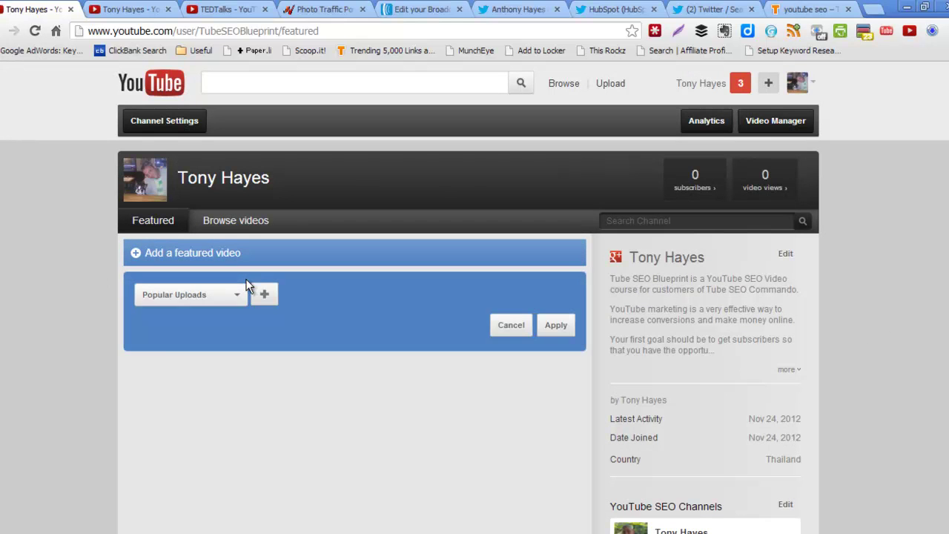
pyautogui.click(242, 295)
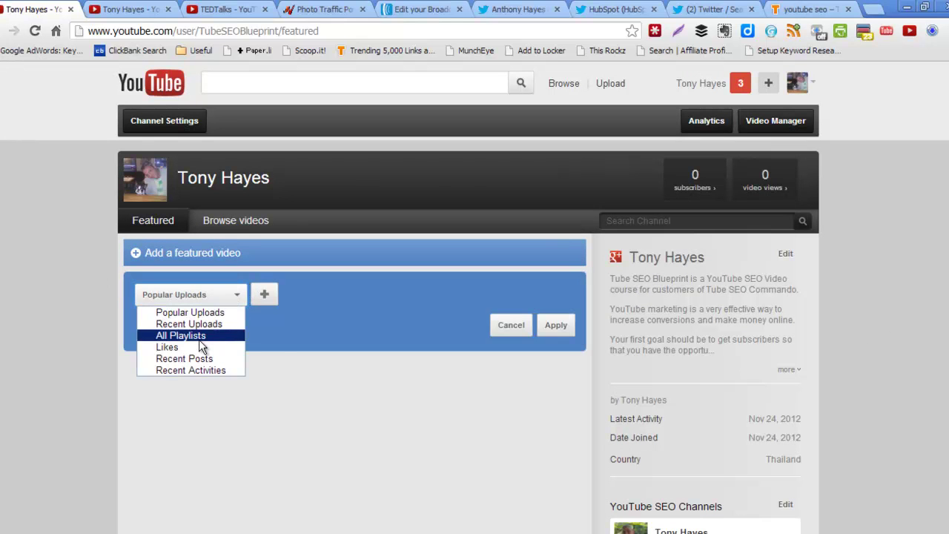
pyautogui.click(363, 414)
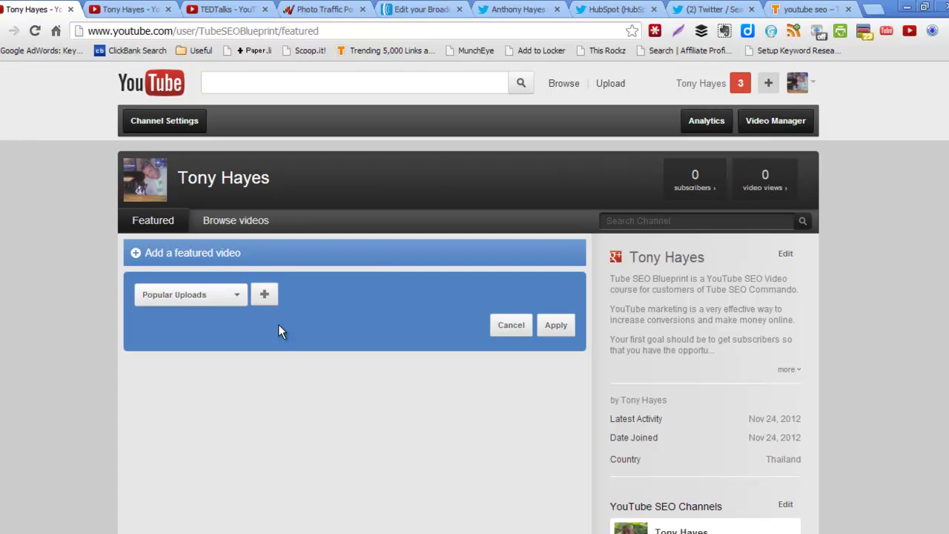
pyautogui.click(238, 297)
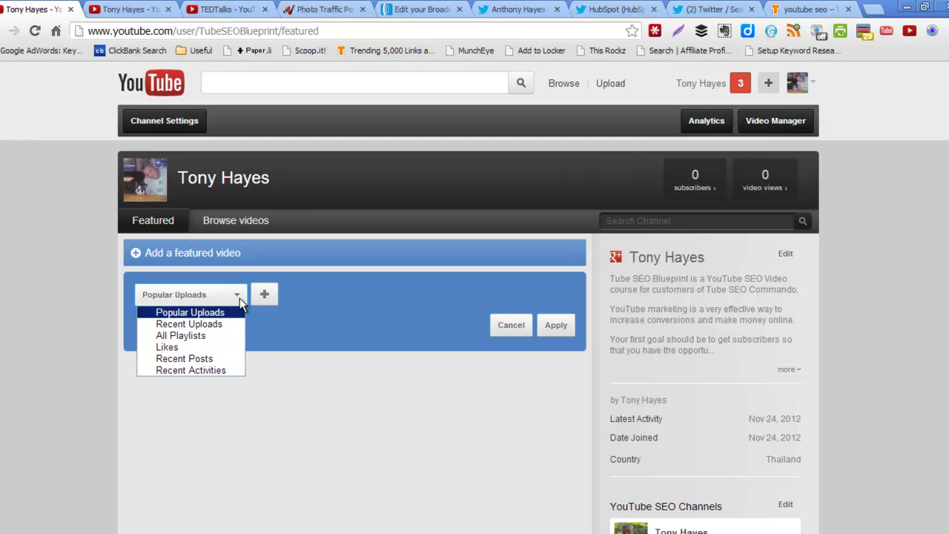
pyautogui.click(222, 323)
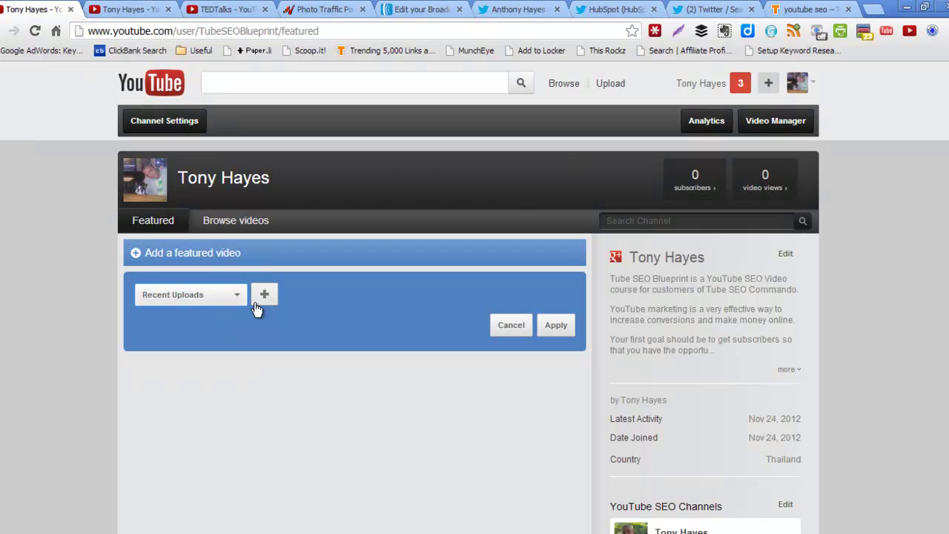
pyautogui.click(265, 294)
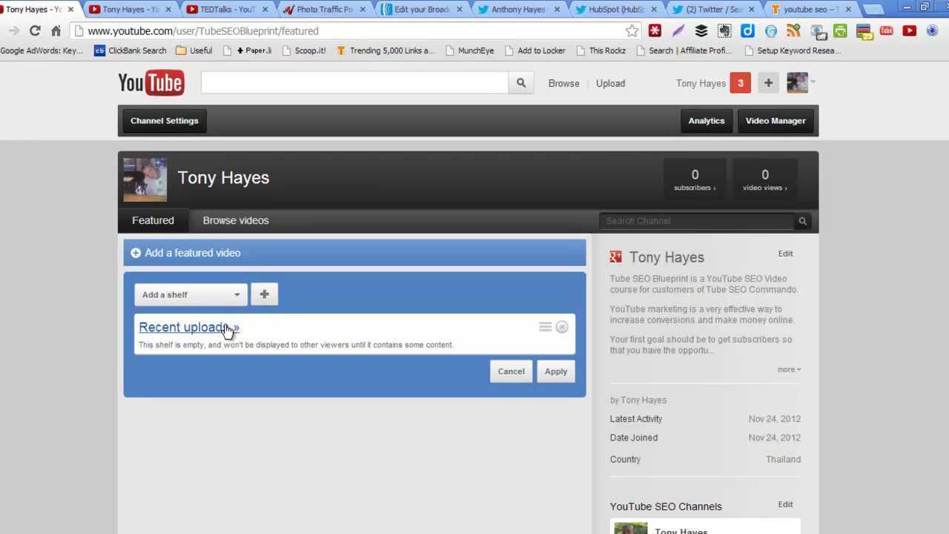
pyautogui.scroll(-6, 333, 360)
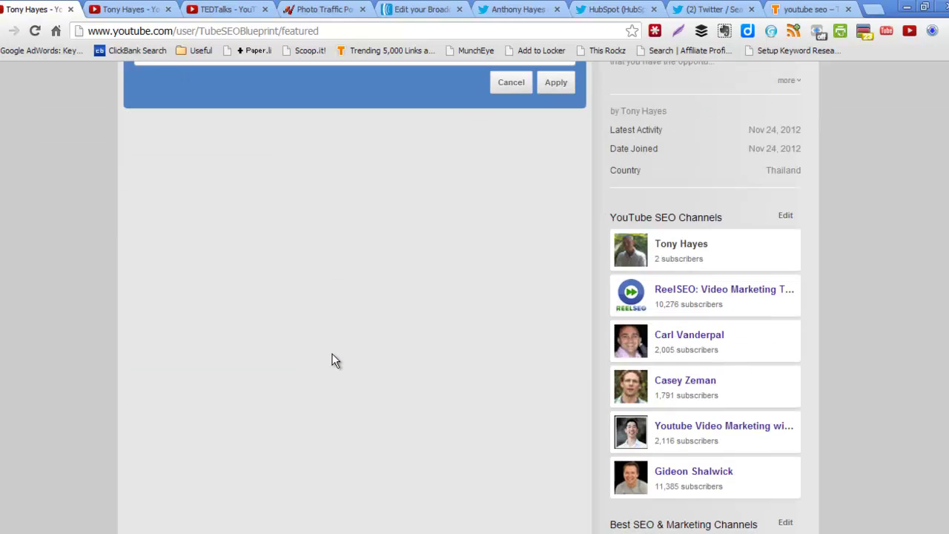
# Step: Choose the Blogger layout for the Featured tab in the channel settings
pyautogui.scroll(6, 333, 359)
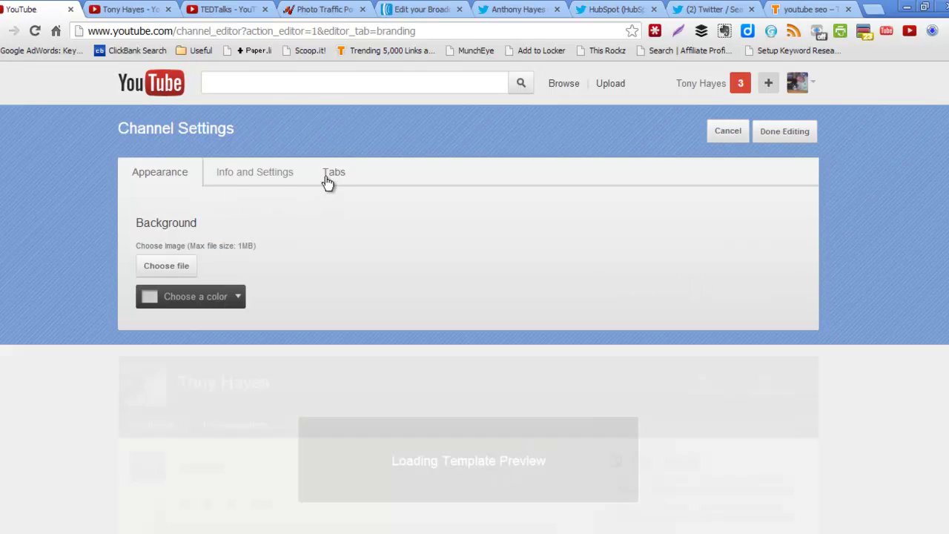
pyautogui.click(329, 183)
pyautogui.click(448, 299)
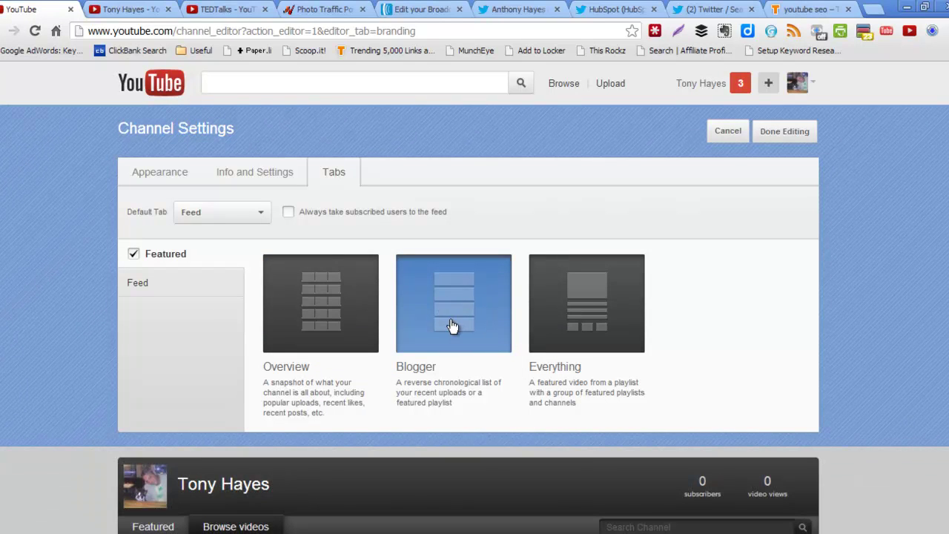
# Step: Set the default tab to Featured Tab, always take subscribed users to the feed, and finish editing the channel settings
pyautogui.click(263, 214)
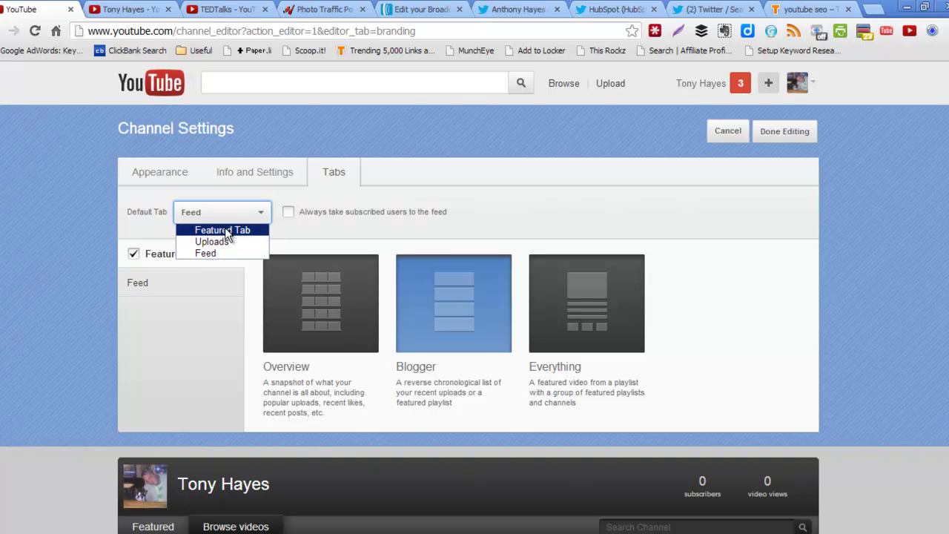
pyautogui.click(227, 232)
pyautogui.click(289, 214)
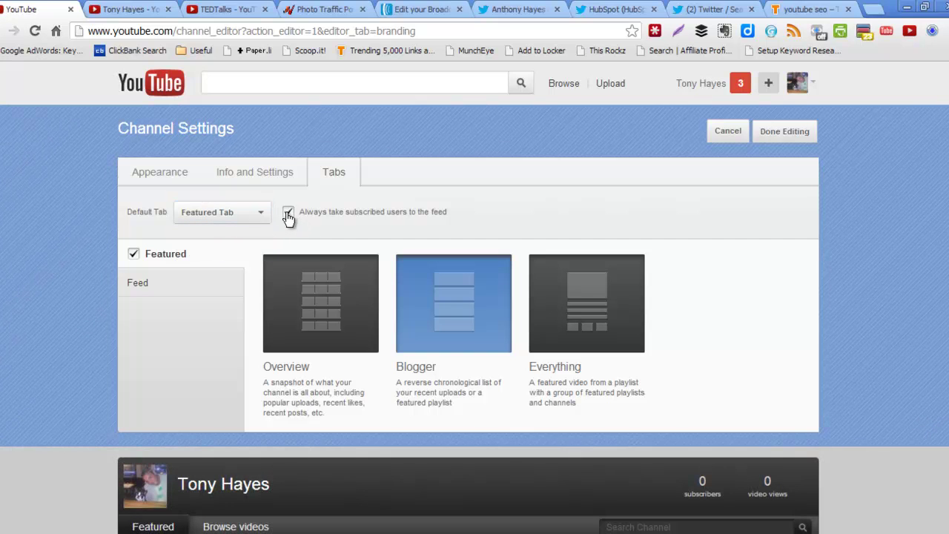
pyautogui.click(813, 133)
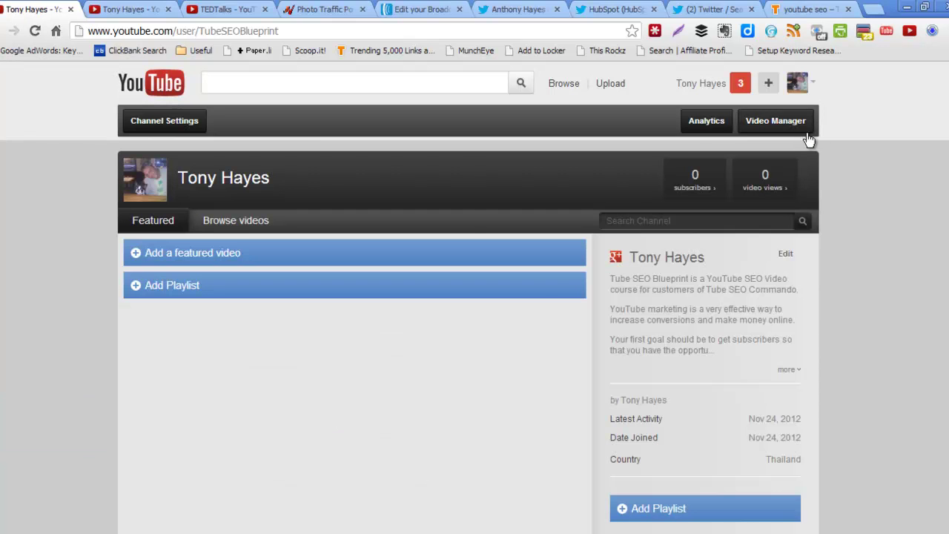
# Step: Open the Featured Playlists settings on the channel page and examine which playlists can be added
pyautogui.scroll(-6, 466, 241)
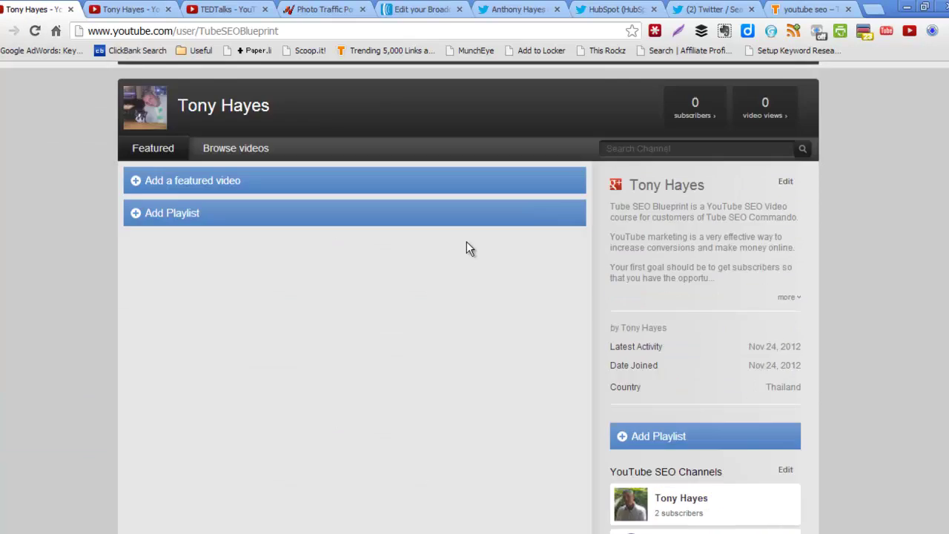
pyautogui.scroll(2, 475, 237)
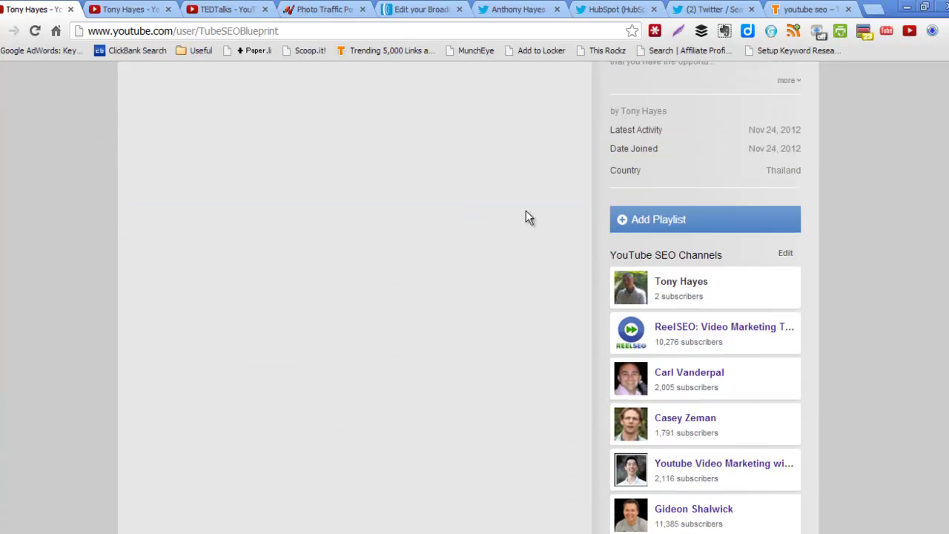
pyautogui.click(663, 219)
pyautogui.scroll(-1, 827, 251)
pyautogui.scroll(3, 827, 251)
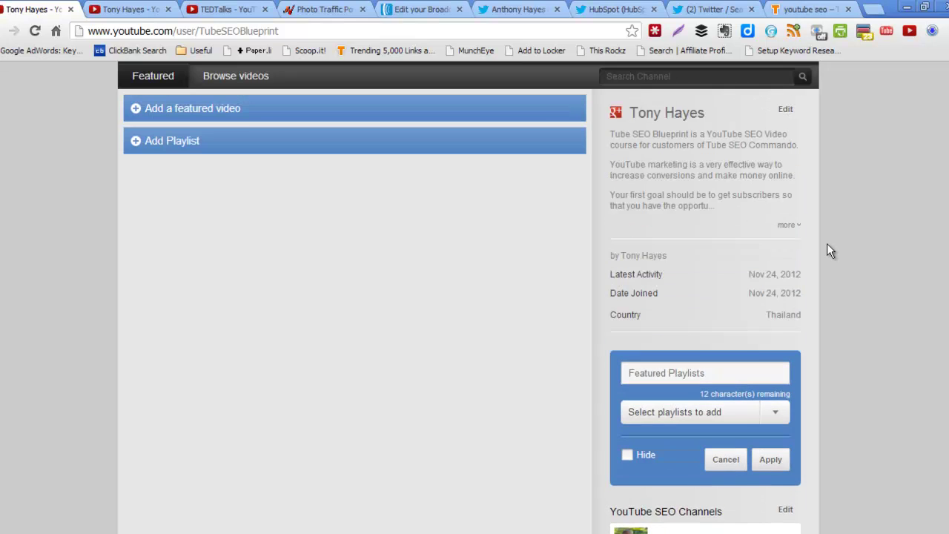
pyautogui.scroll(-2, 757, 370)
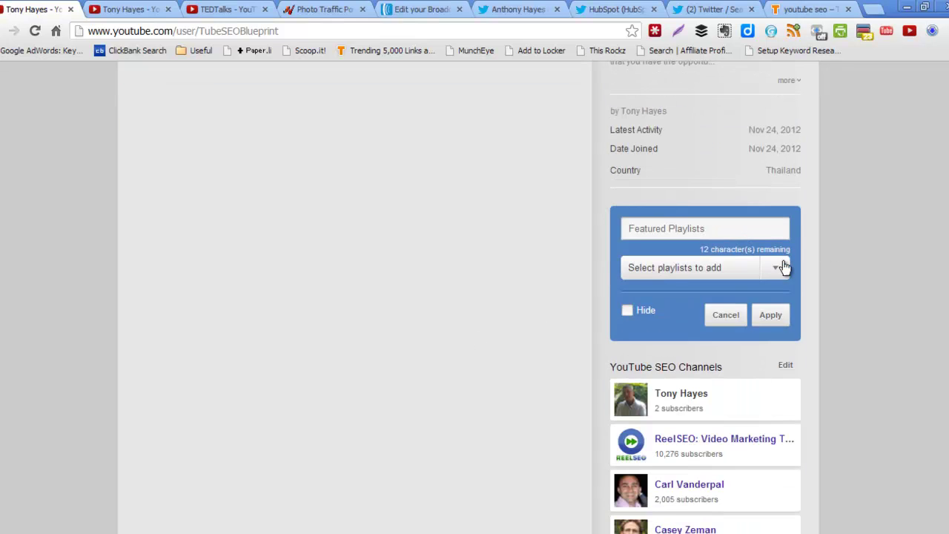
pyautogui.click(777, 268)
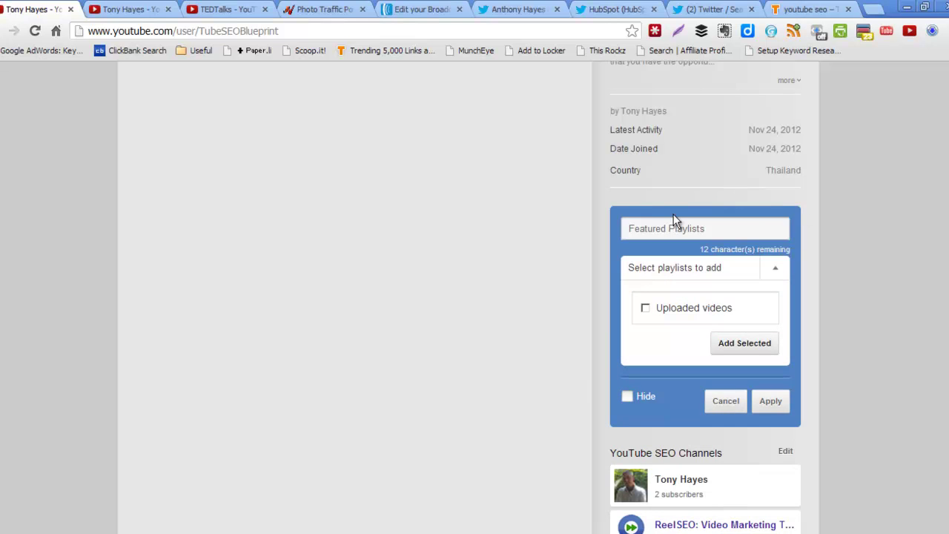
pyautogui.scroll(2, 873, 232)
# Step: Switch to the tubeseocommando channel page and examine its feed, profile links and Featured Channels list
pyautogui.click(126, 9)
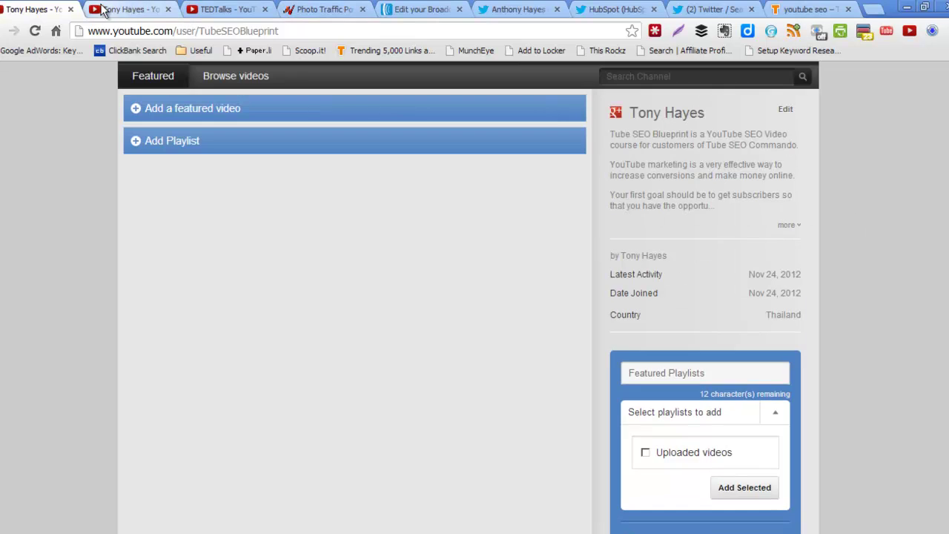
pyautogui.scroll(8, 833, 229)
pyautogui.scroll(-1, 833, 231)
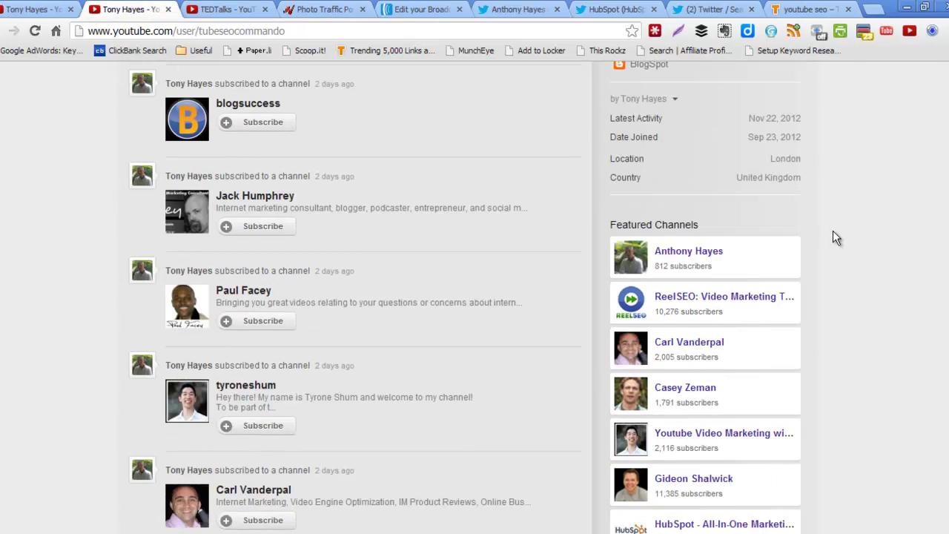
pyautogui.scroll(-2, 833, 231)
pyautogui.scroll(7, 833, 231)
pyautogui.scroll(-8, 833, 233)
pyautogui.scroll(-5, 833, 240)
pyautogui.scroll(6, 832, 240)
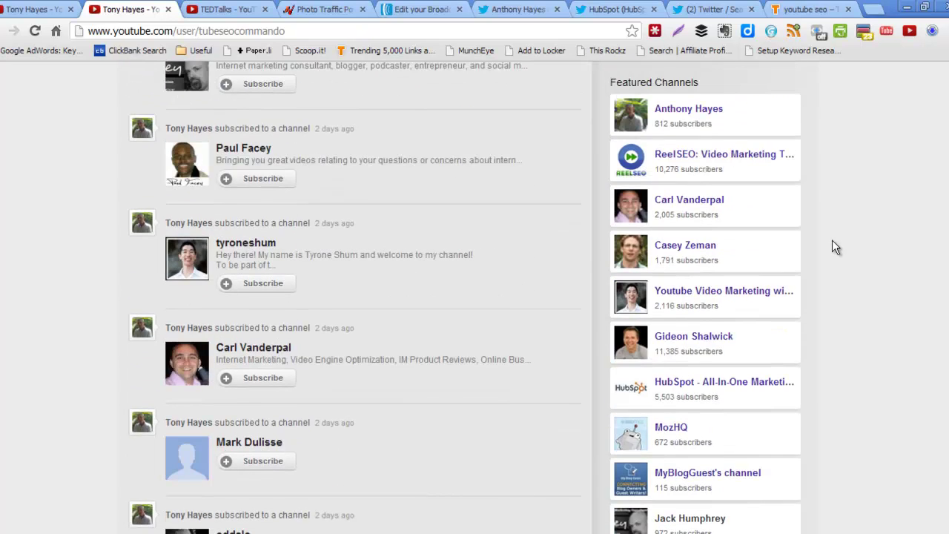
pyautogui.scroll(3, 832, 247)
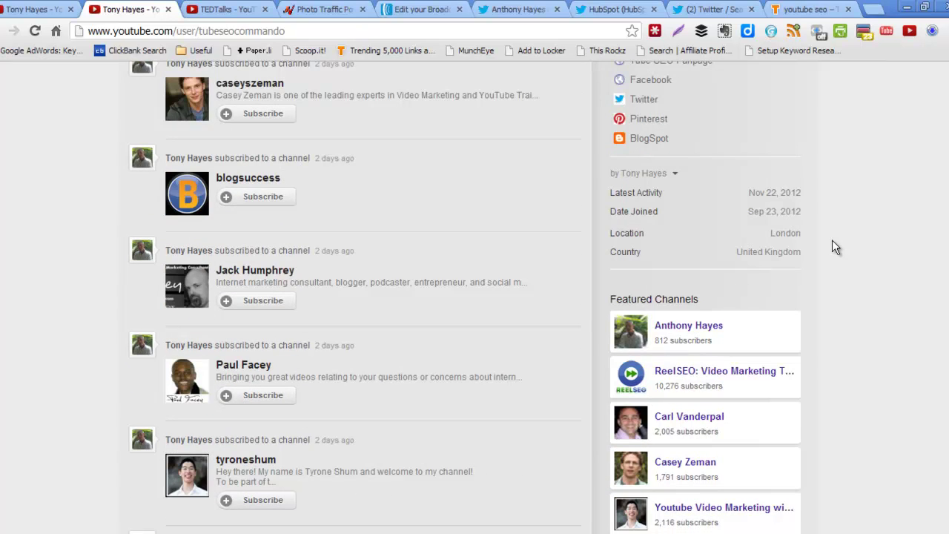
pyautogui.scroll(5, 832, 239)
pyautogui.moveTo(286, 31); pyautogui.dragTo(197, 31)
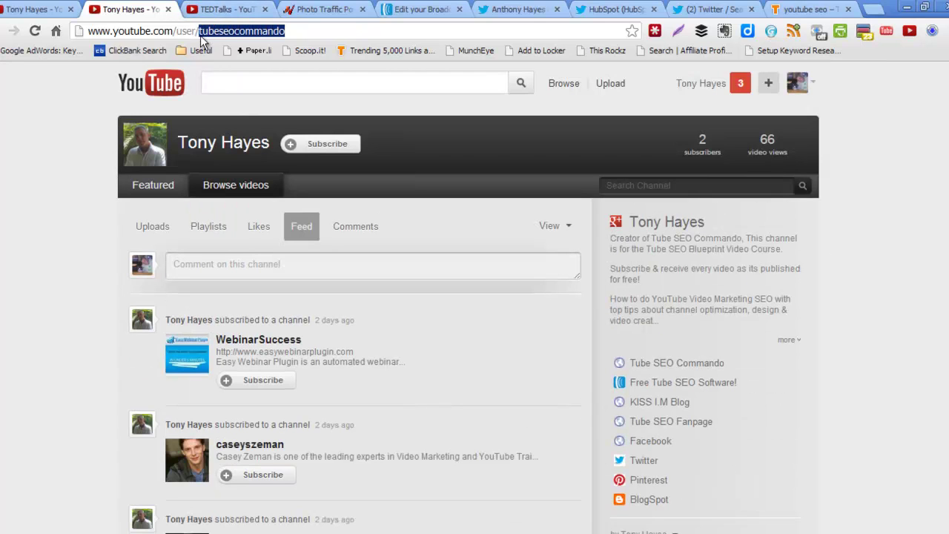
pyautogui.write('ts')
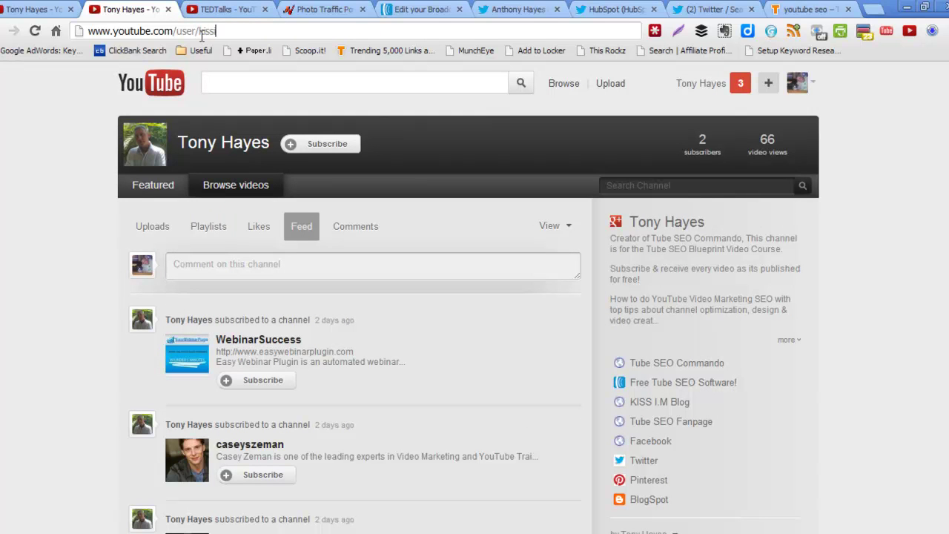
pyautogui.write('ssimorg')
pyautogui.press('Return')
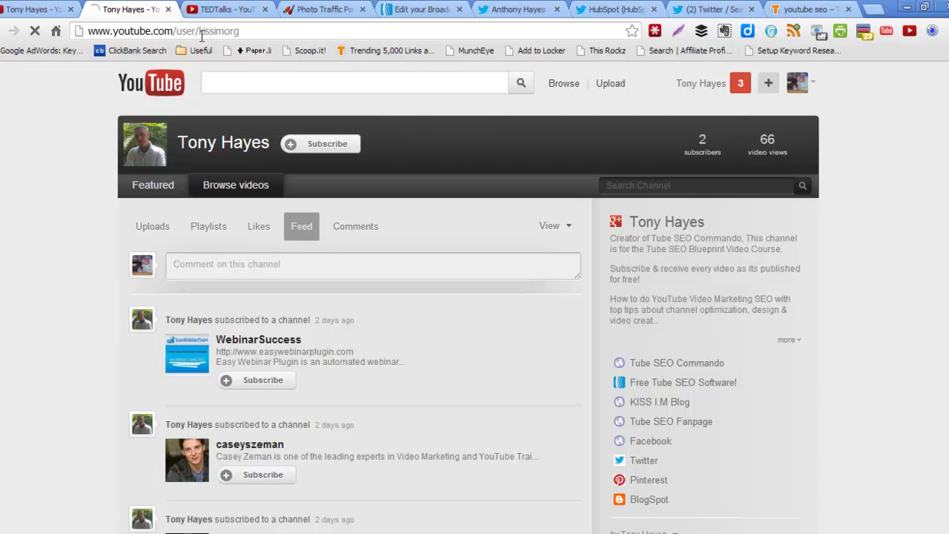
# Step: Examine the kissimorg channel's featured video, uploaded videos, Categories playlists and Featured Channels as a layout example
pyautogui.scroll(-3, 682, 249)
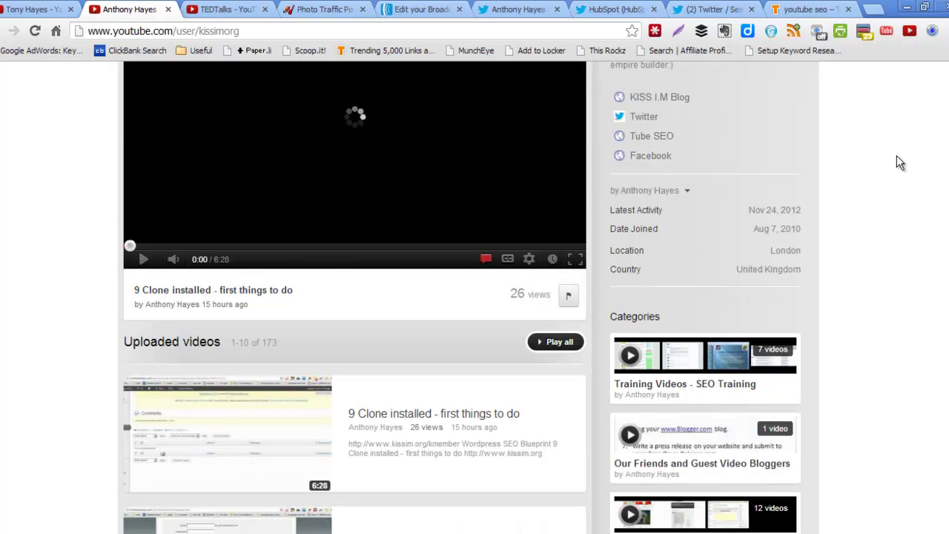
pyautogui.scroll(-2, 897, 155)
pyautogui.scroll(-2, 674, 230)
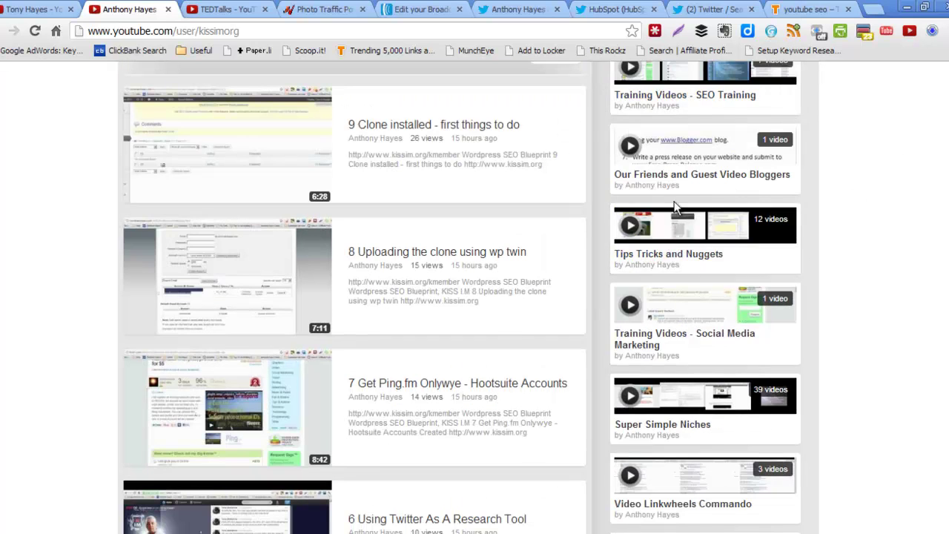
pyautogui.scroll(-3, 779, 356)
pyautogui.scroll(4, 811, 297)
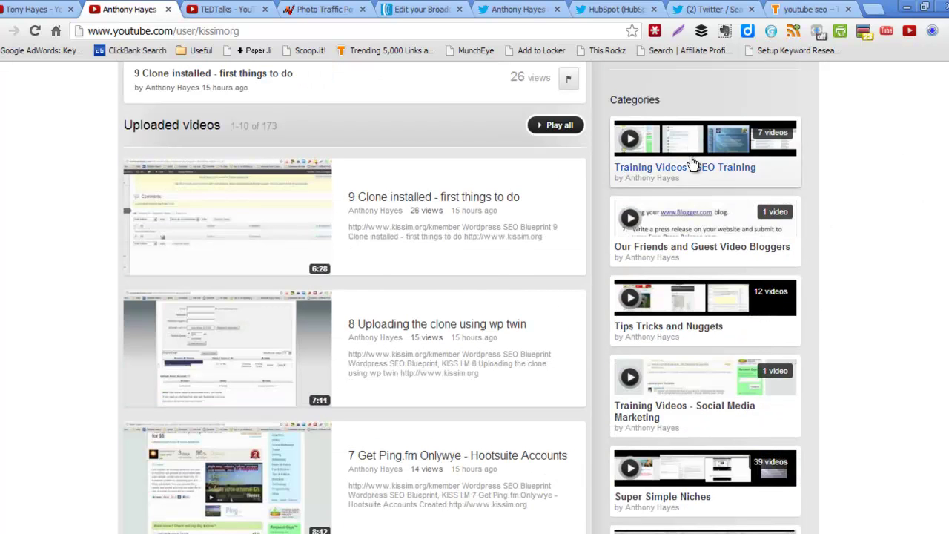
pyautogui.scroll(-1, 862, 226)
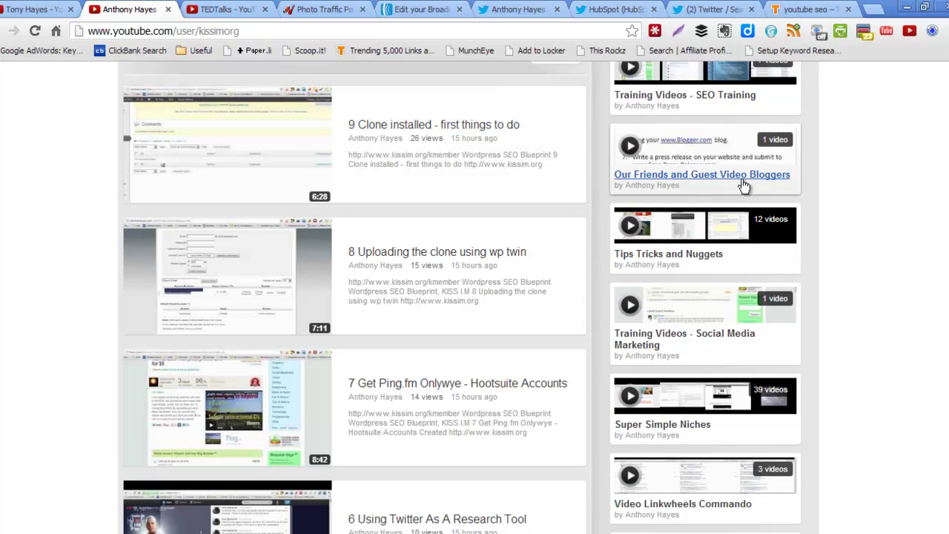
pyautogui.scroll(-1, 855, 215)
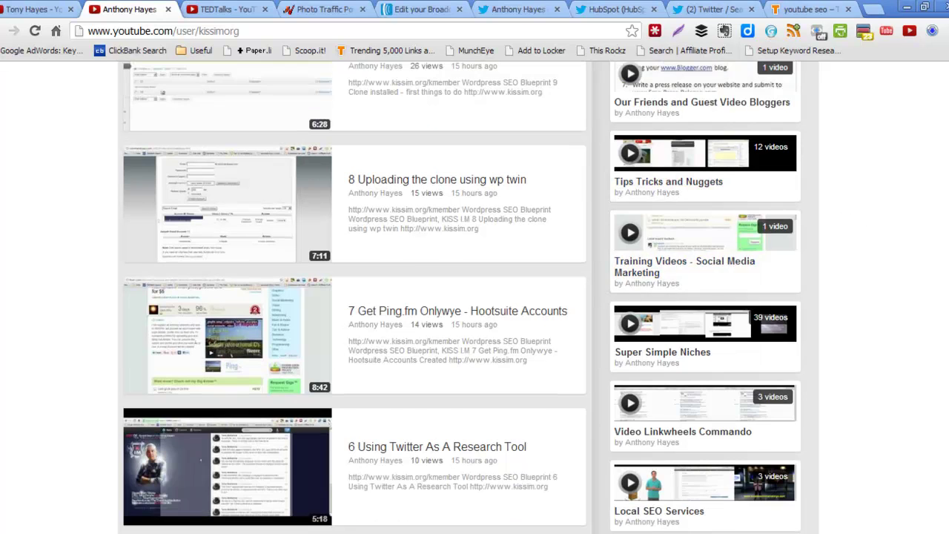
pyautogui.scroll(-1, 884, 267)
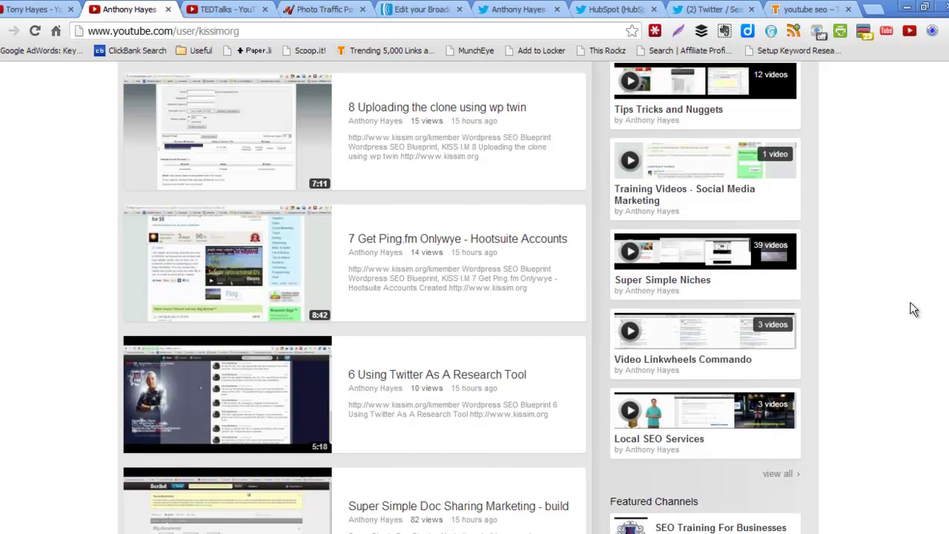
pyautogui.scroll(-1, 902, 308)
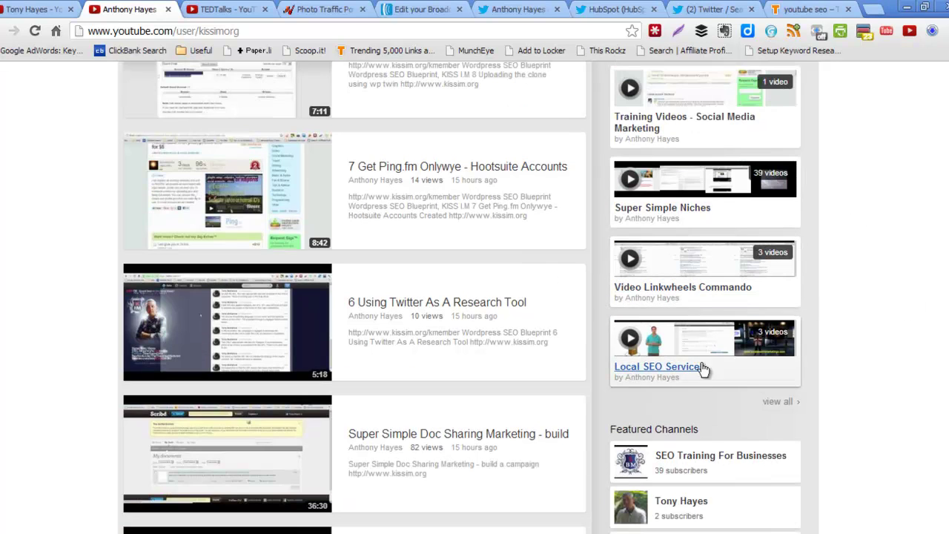
pyautogui.scroll(-2, 827, 344)
pyautogui.scroll(-3, 828, 344)
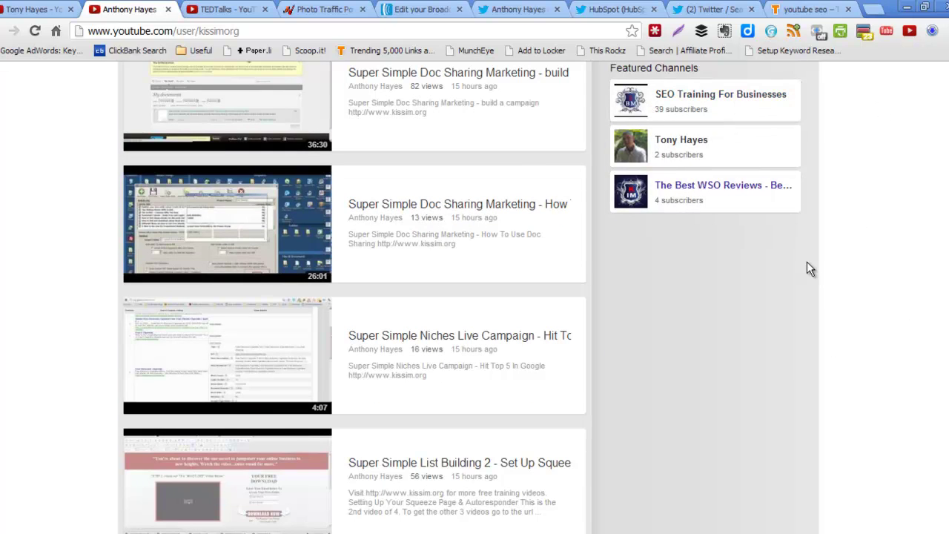
pyautogui.scroll(6, 808, 265)
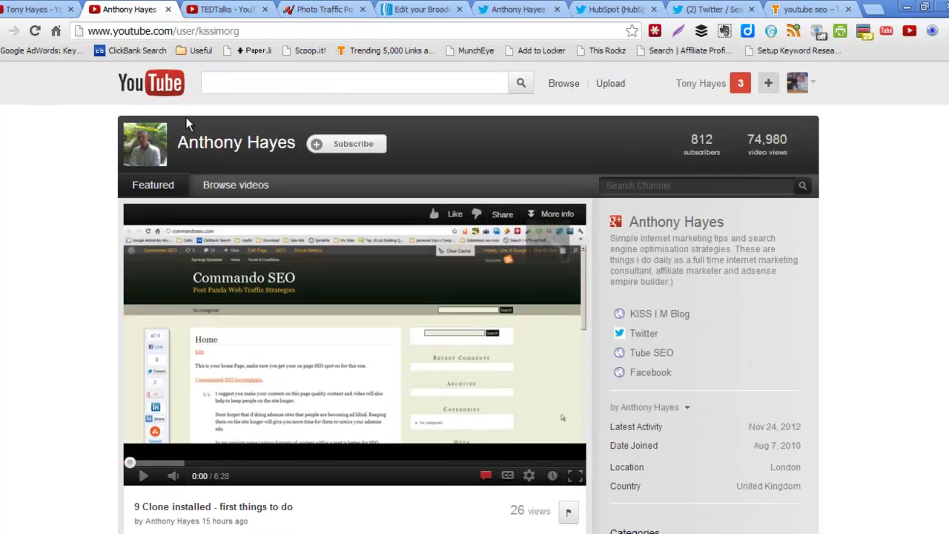
# Step: Return to the TubeSEOBlueprint channel page and open its featured video and main playlist settings
pyautogui.click(37, 13)
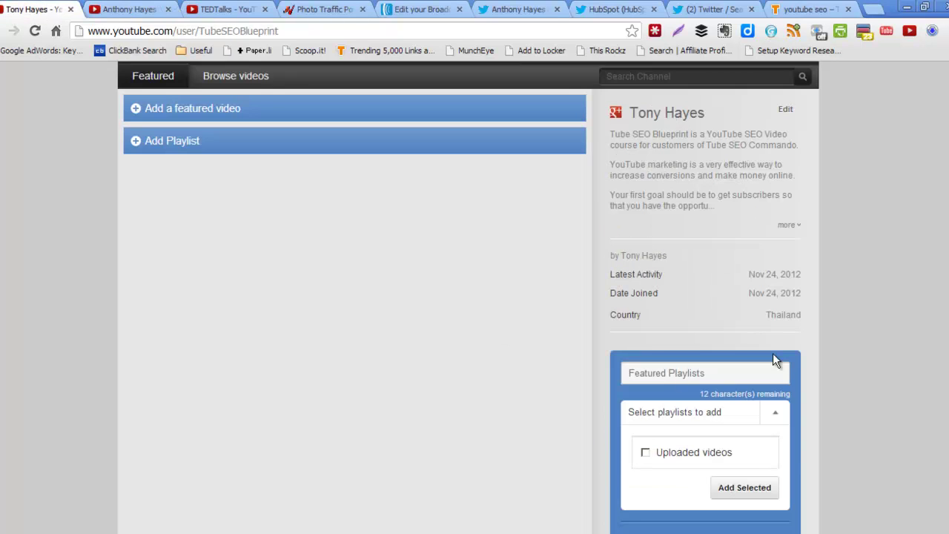
pyautogui.click(727, 378)
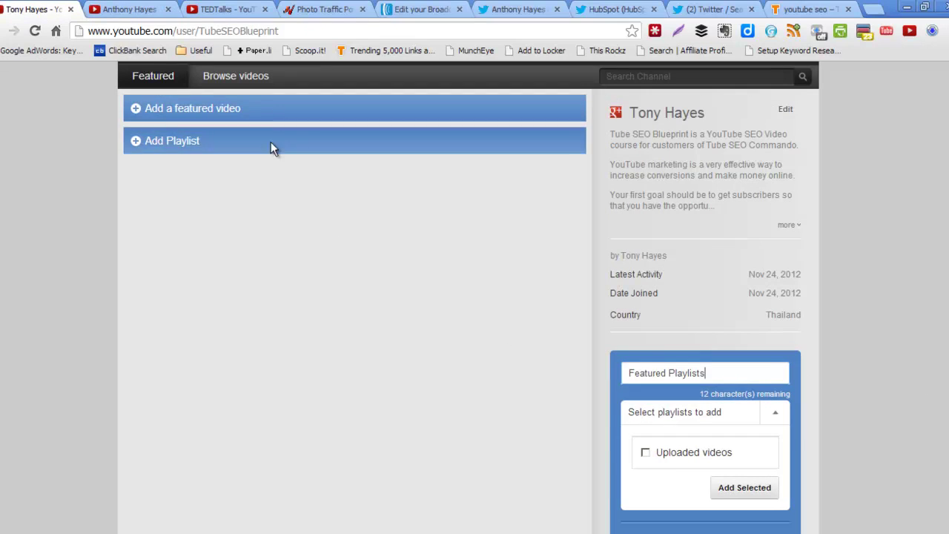
pyautogui.click(269, 113)
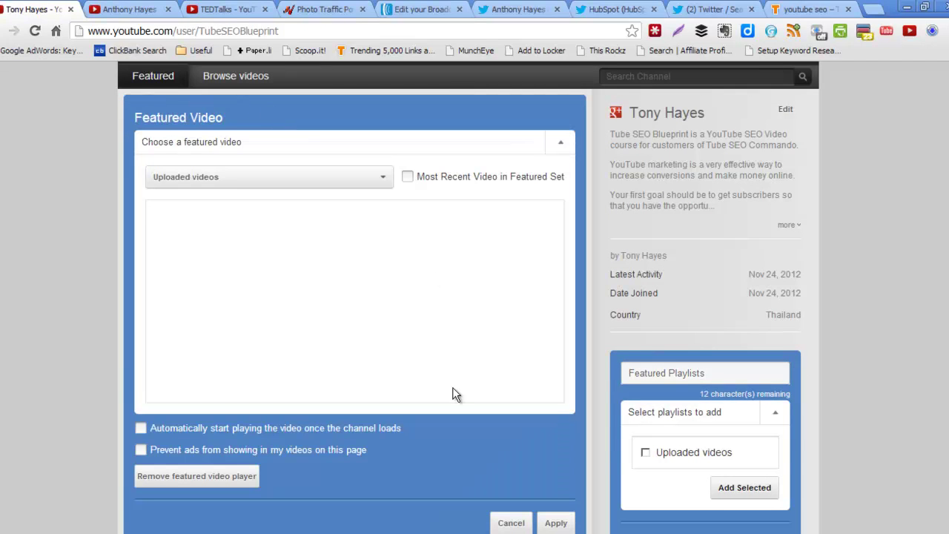
pyautogui.scroll(-4, 443, 388)
pyautogui.click(204, 281)
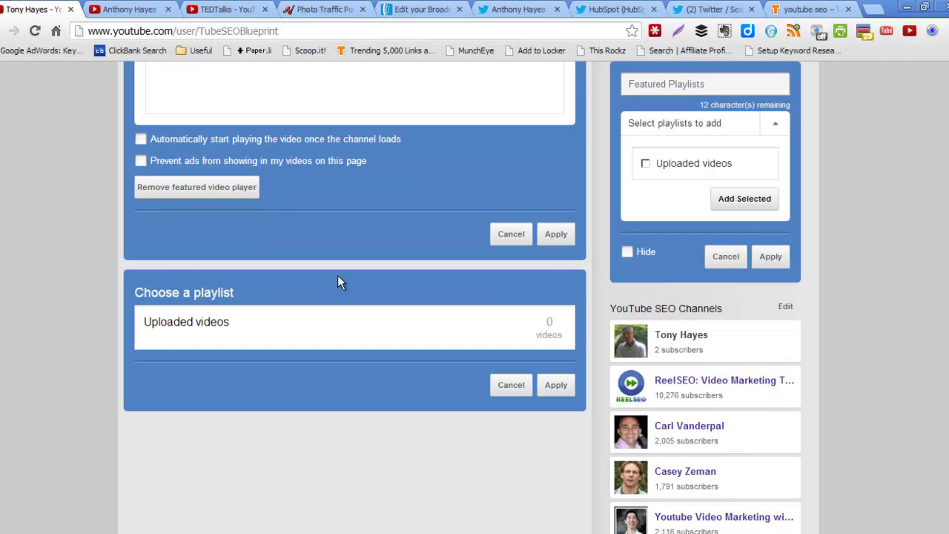
# Step: Examine the featured video options, the playlist choices and the list of featured video sources
pyautogui.scroll(4, 386, 464)
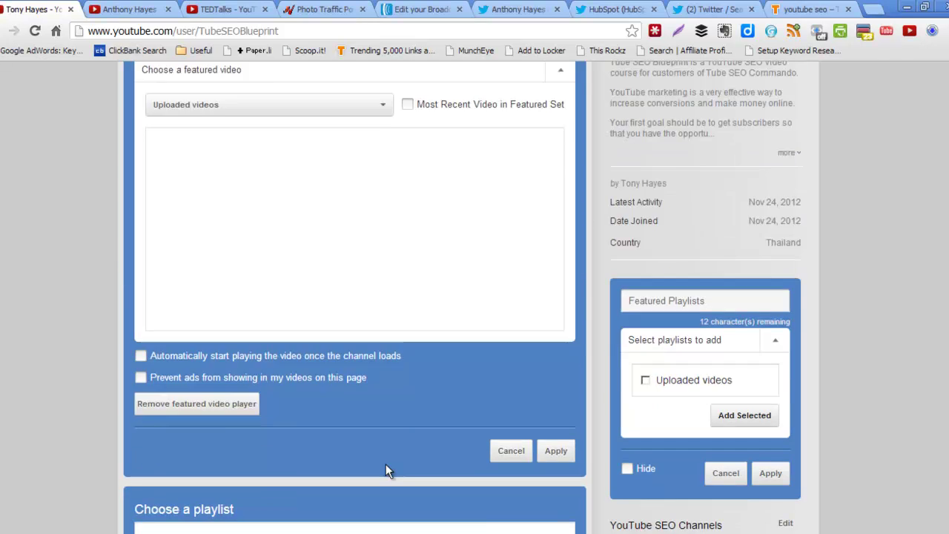
pyautogui.scroll(-3, 408, 323)
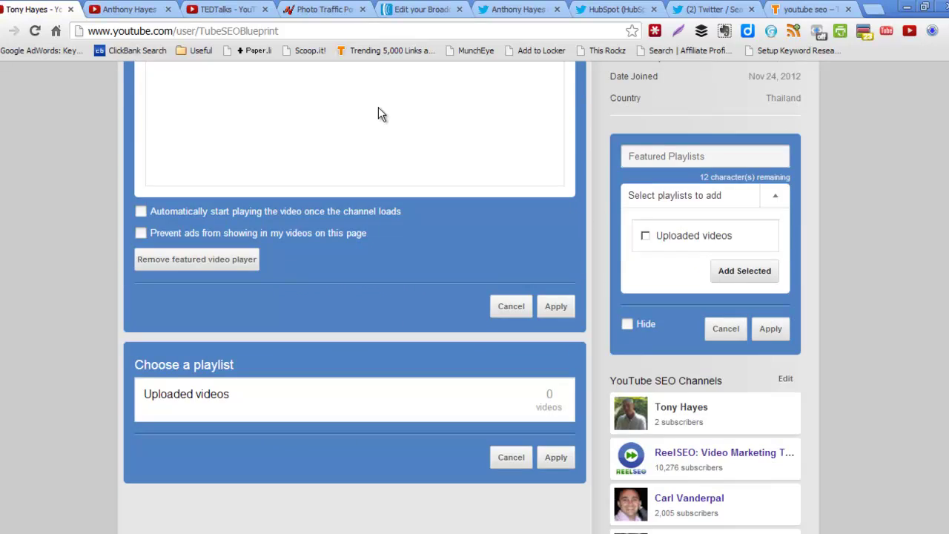
pyautogui.scroll(4, 388, 414)
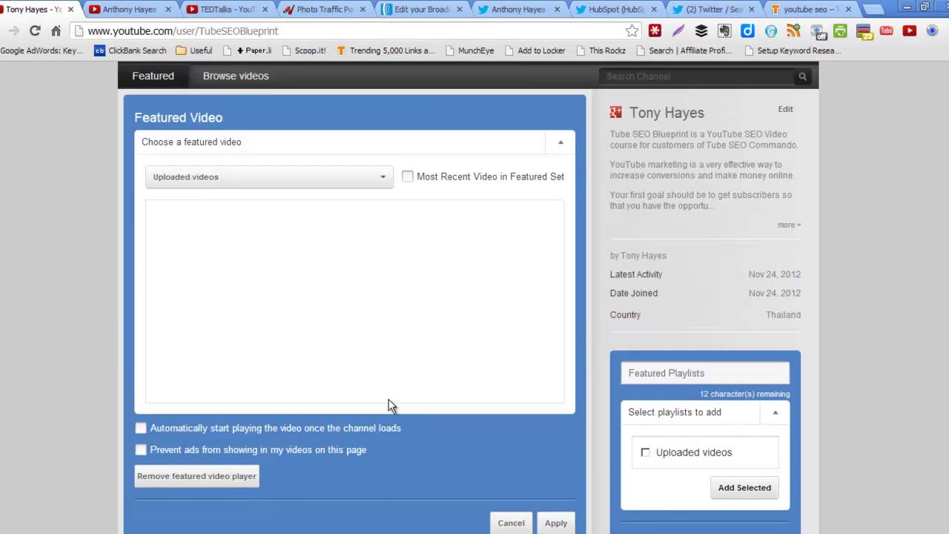
pyautogui.scroll(-4, 351, 407)
pyautogui.scroll(5, 350, 406)
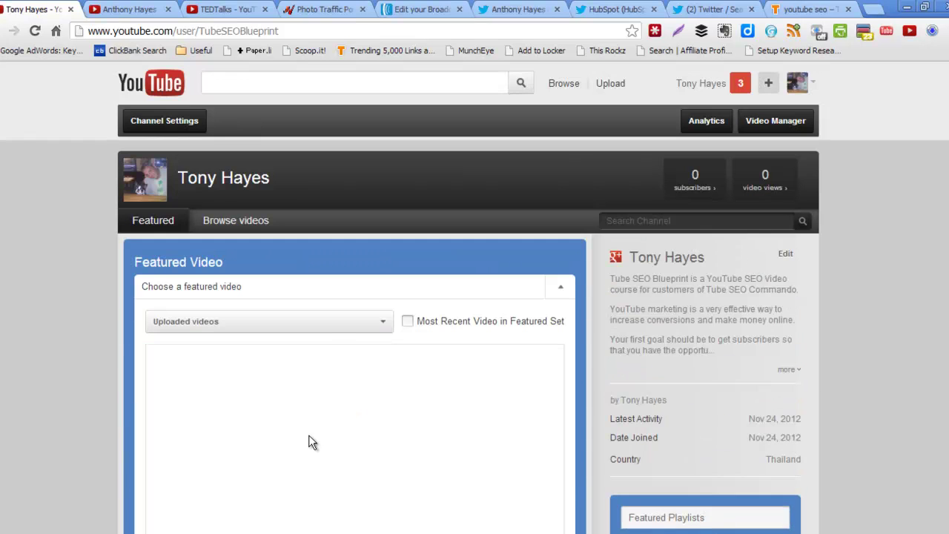
pyautogui.click(385, 323)
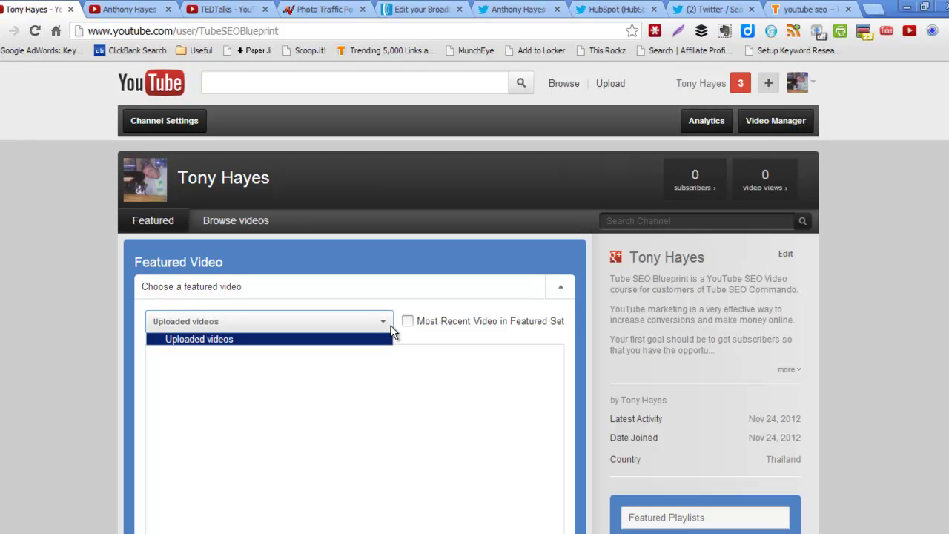
# Step: Examine the channel's Browse videos page and its content creation options, and return to the Featured page
pyautogui.click(69, 336)
pyautogui.click(263, 220)
pyautogui.scroll(-3, 364, 292)
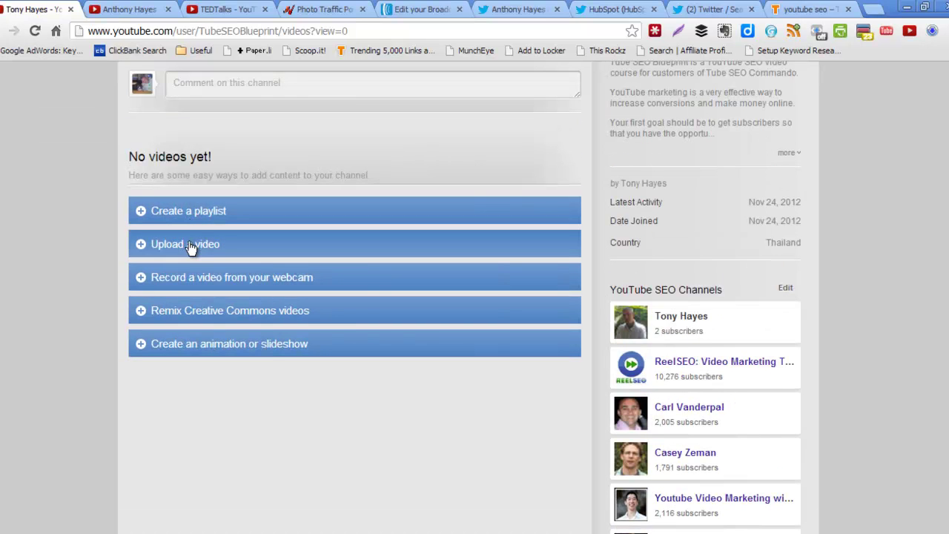
pyautogui.scroll(3, 324, 322)
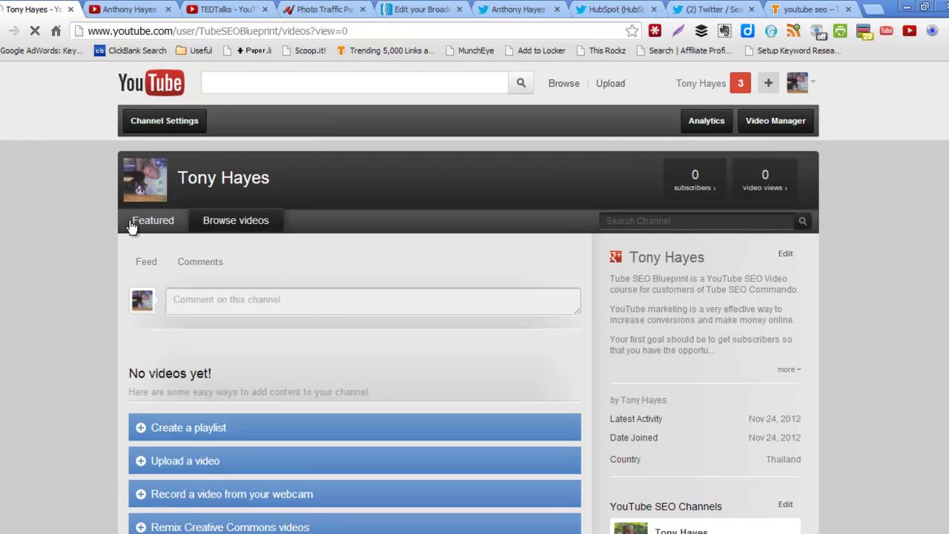
pyautogui.click(132, 225)
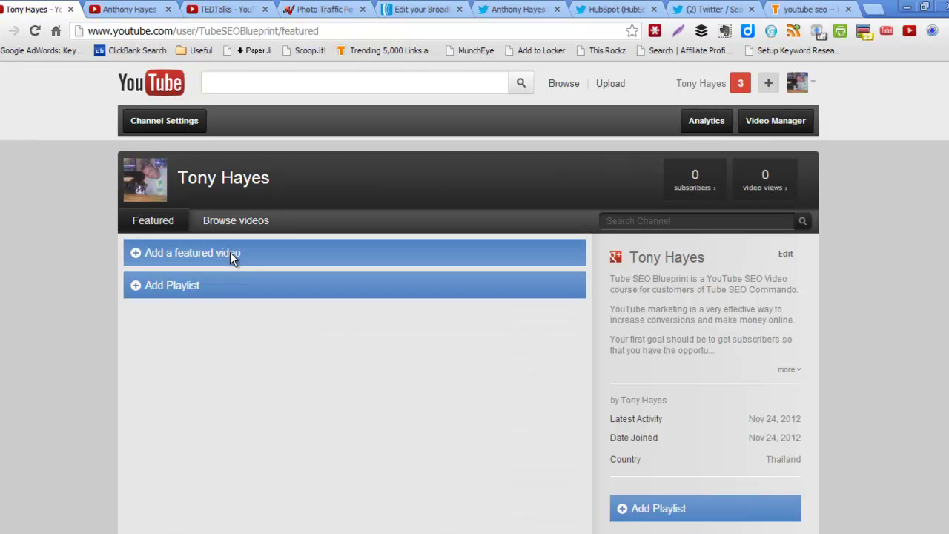
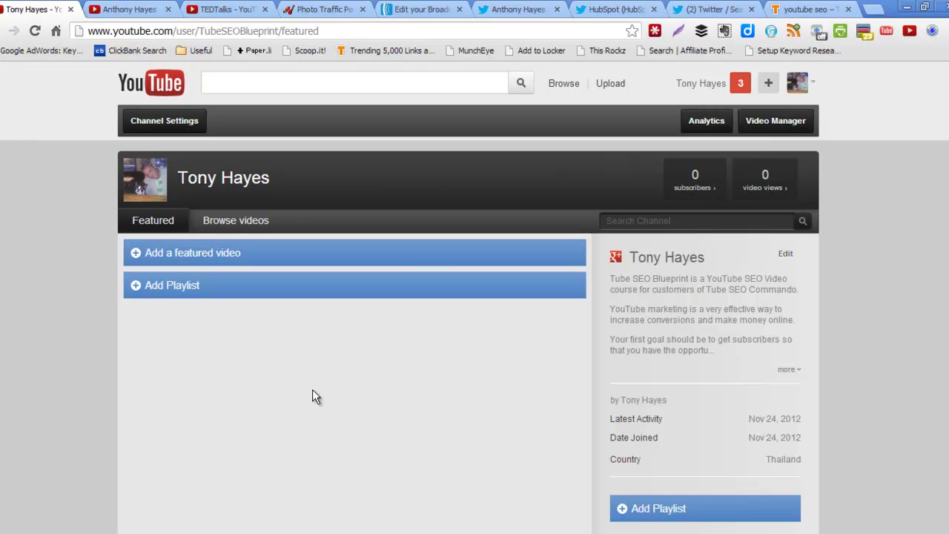
pyautogui.scroll(-2, 312, 388)
pyautogui.scroll(2, 313, 388)
# Step: Close the TEDTalks channel page and return to the TubeSEOBlueprint channel's Featured page
pyautogui.click(251, 12)
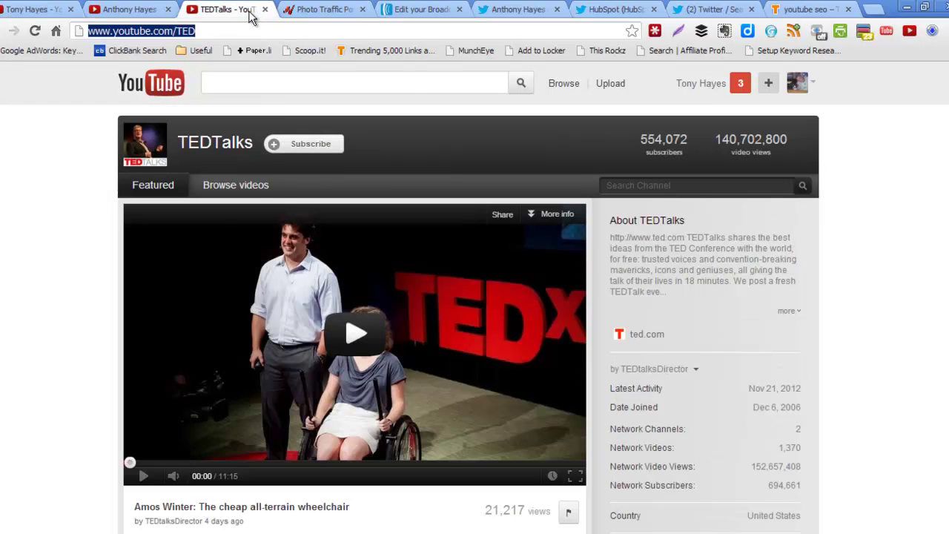
pyautogui.click(265, 9)
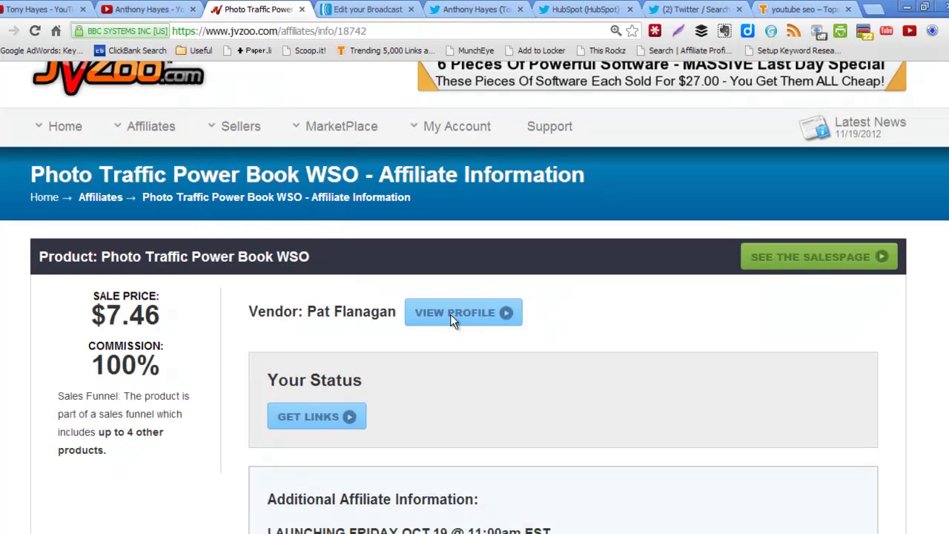
pyautogui.click(158, 11)
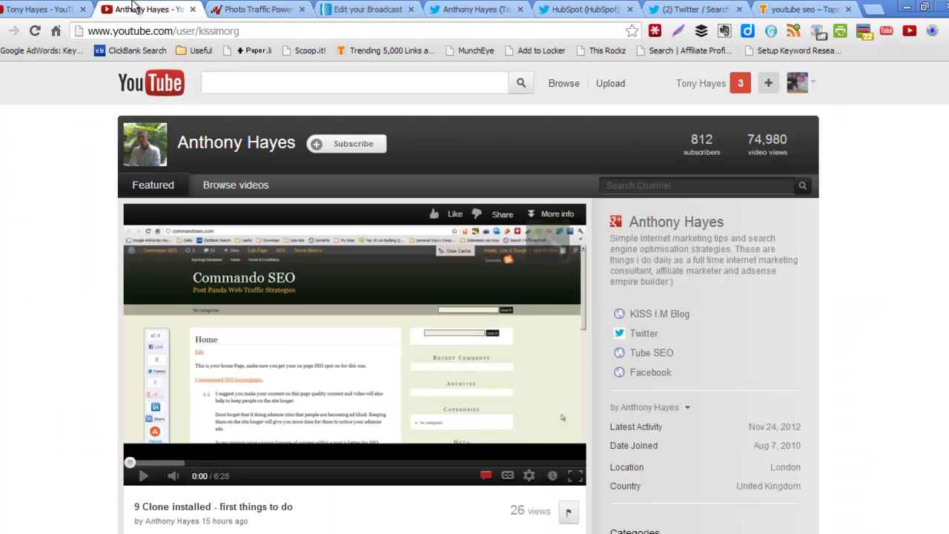
pyautogui.click(16, 10)
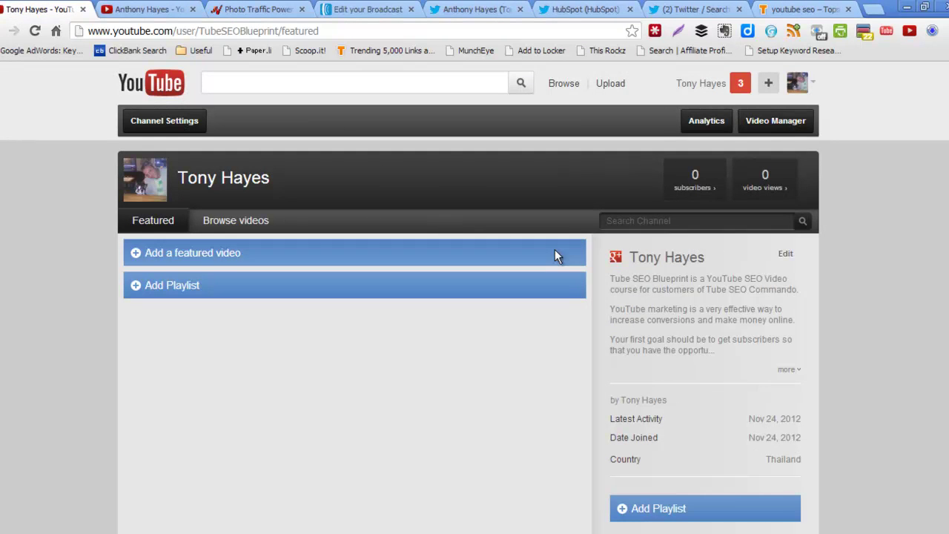
pyautogui.scroll(-6, 712, 293)
pyautogui.scroll(6, 713, 289)
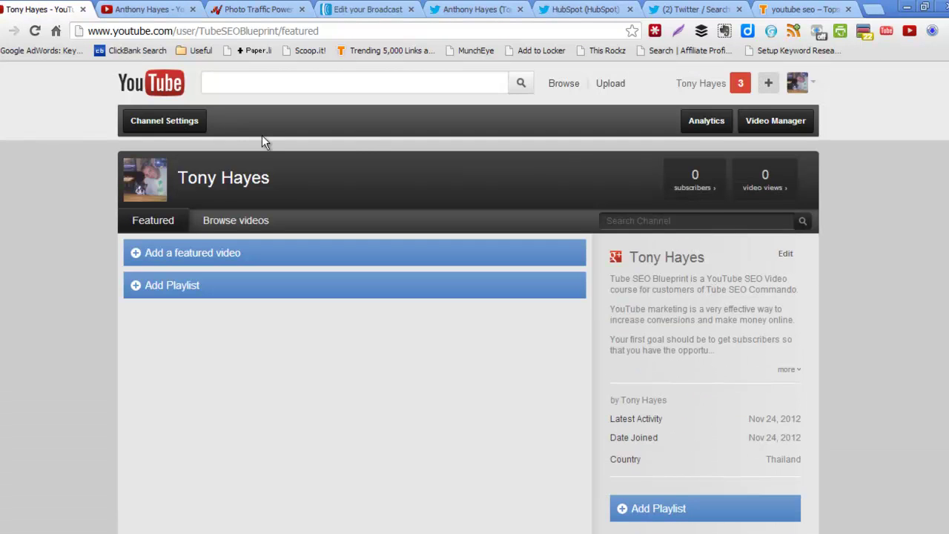
# Step: Set the channel's Featured tab layout to Everything and finish editing the channel settings
pyautogui.click(165, 121)
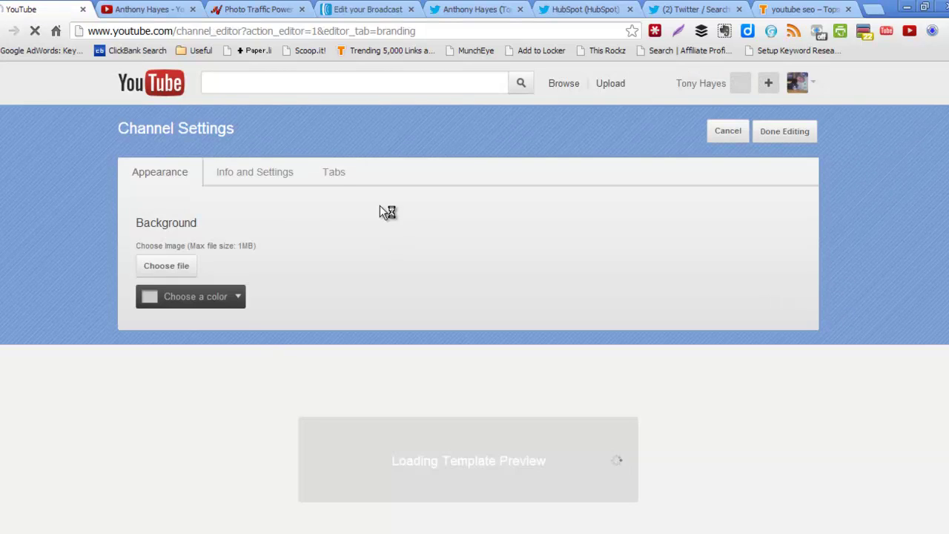
pyautogui.click(333, 173)
pyautogui.click(553, 297)
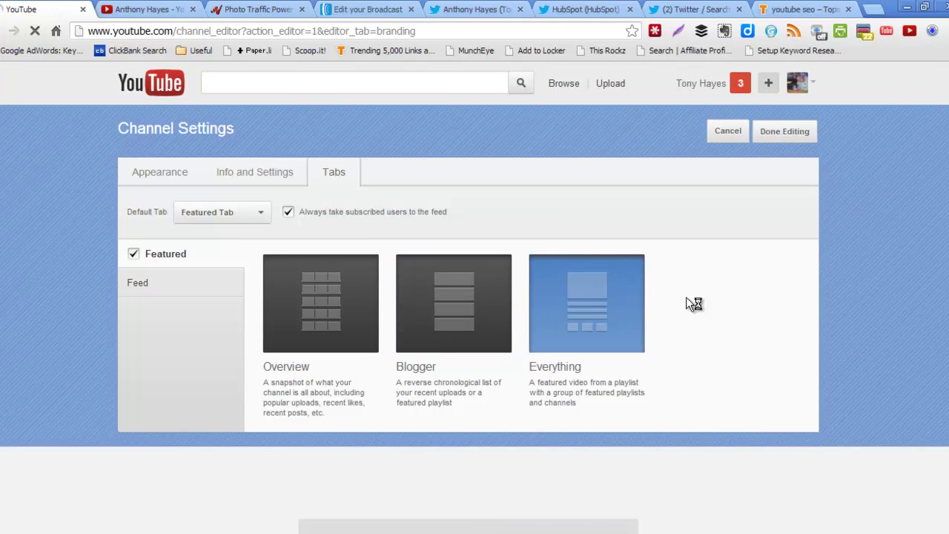
pyautogui.scroll(-1, 623, 297)
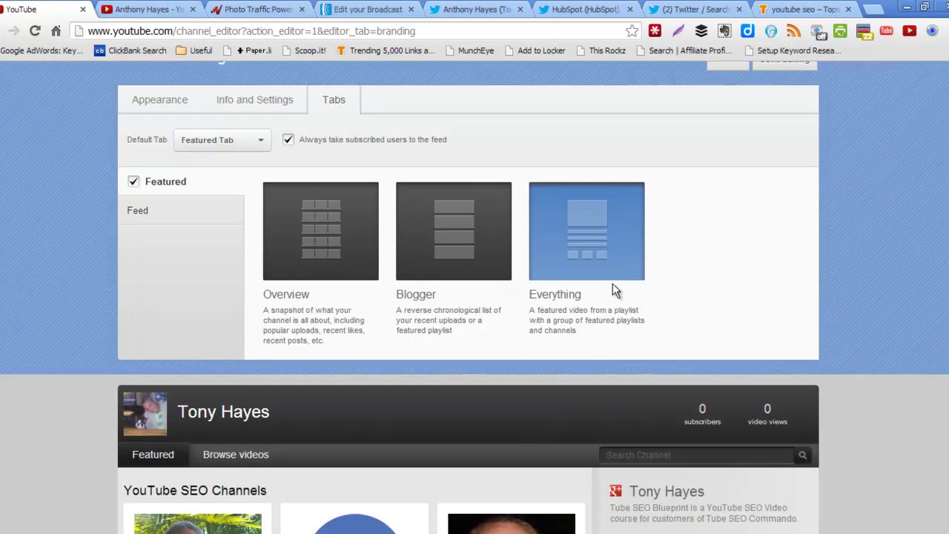
pyautogui.scroll(1, 838, 141)
pyautogui.click(805, 133)
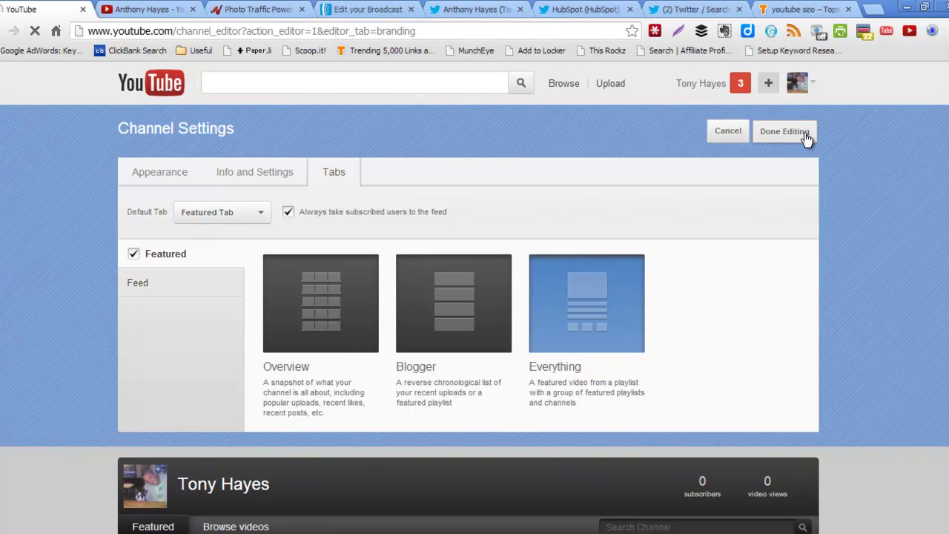
# Step: Review the channel sections in the Everything layout and open the featured video and main playlist settings
pyautogui.scroll(-2, 594, 215)
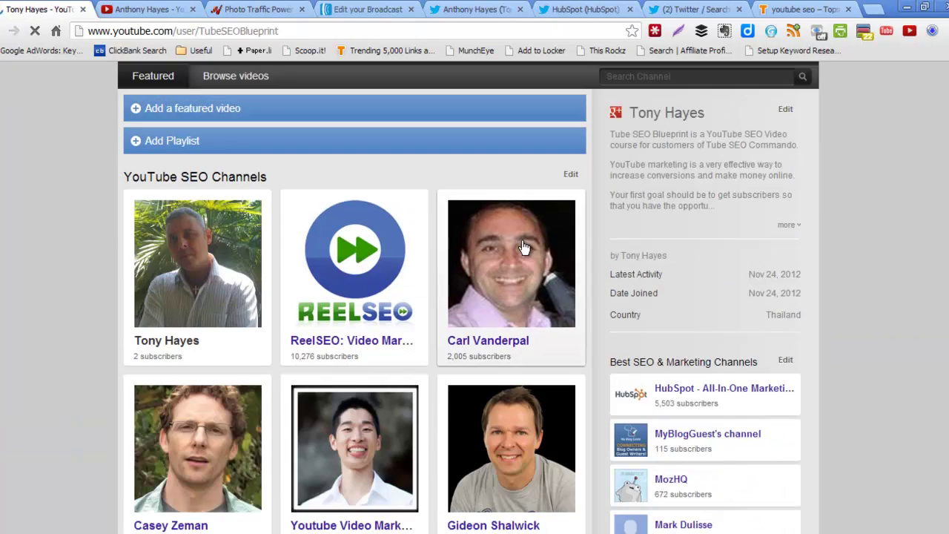
pyautogui.scroll(-4, 556, 217)
pyautogui.scroll(4, 556, 218)
pyautogui.scroll(-2, 556, 218)
pyautogui.scroll(-2, 556, 218)
pyautogui.scroll(6, 556, 217)
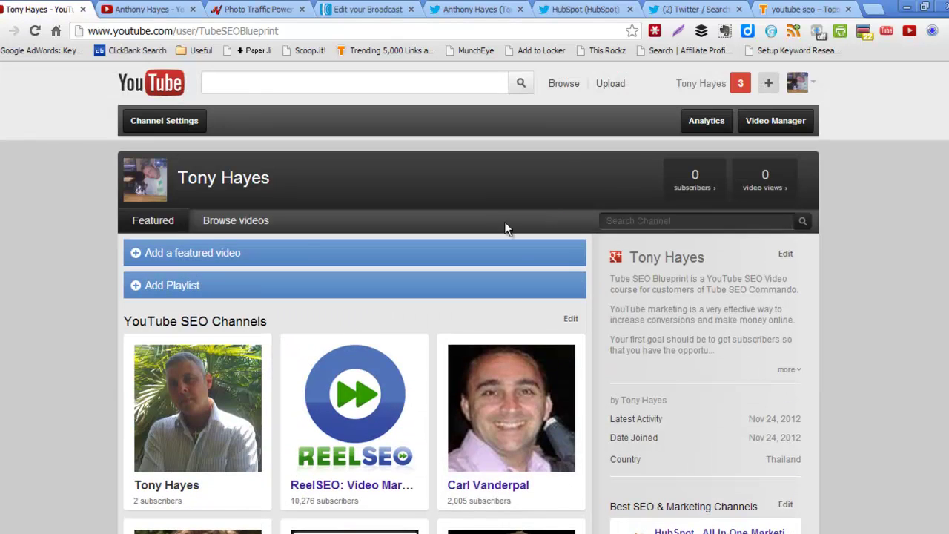
pyautogui.click(189, 253)
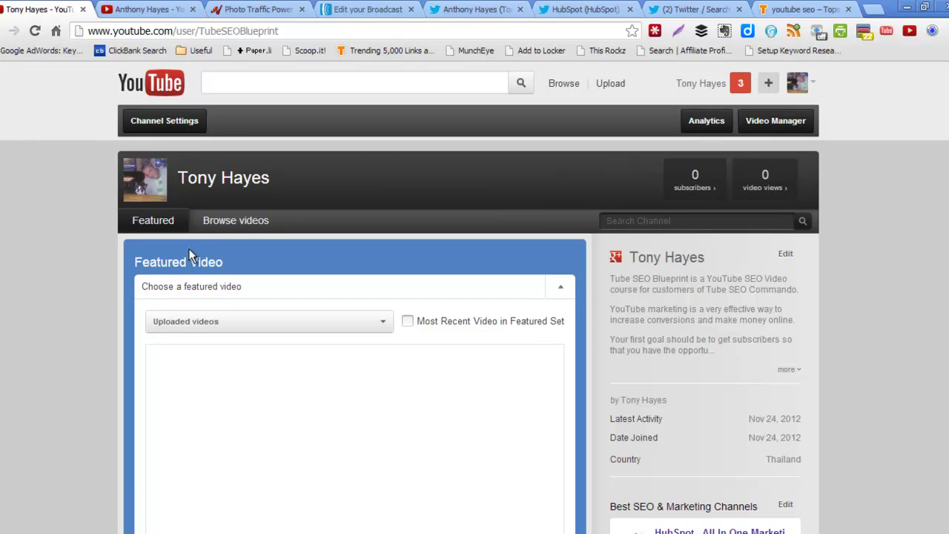
pyautogui.scroll(-3, 864, 293)
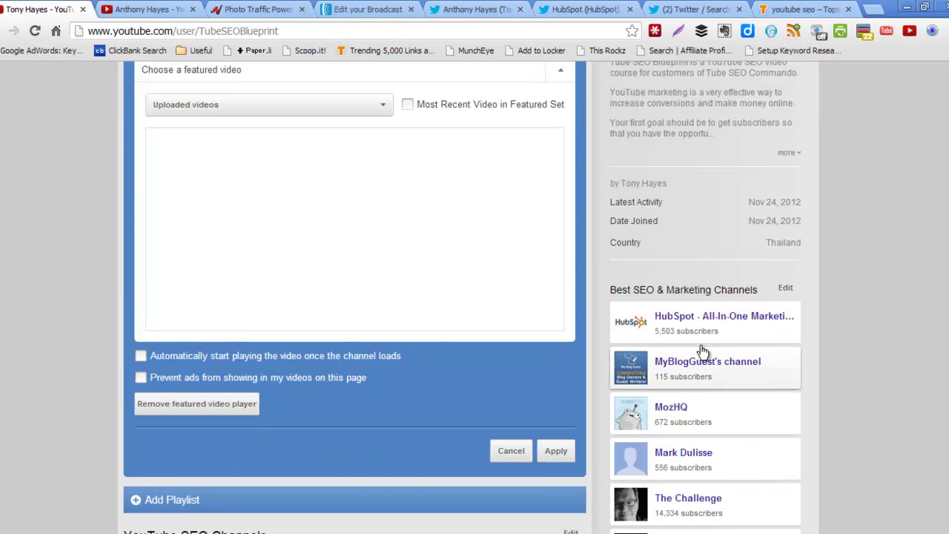
pyautogui.scroll(-3, 574, 375)
pyautogui.click(316, 285)
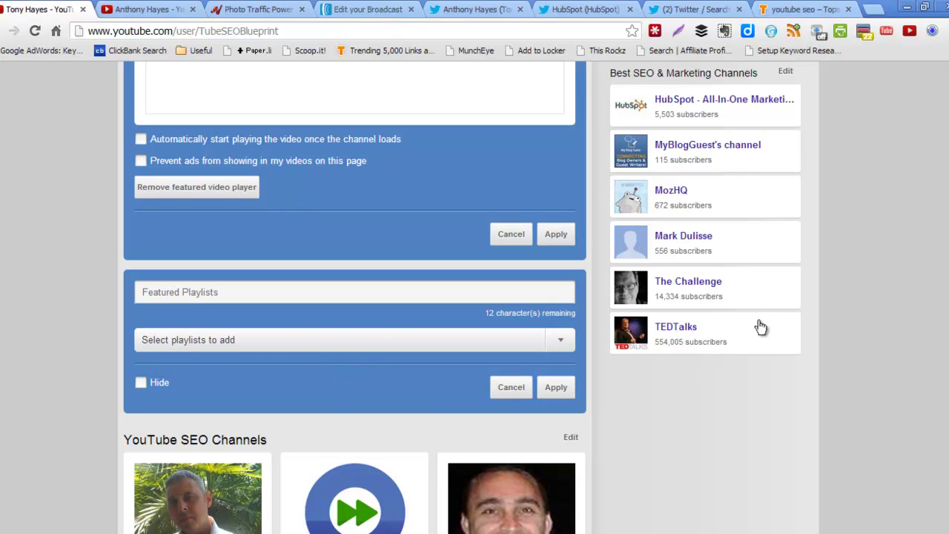
# Step: Examine the YouTube SEO Channels section and the source choices for the featured video
pyautogui.scroll(-4, 286, 344)
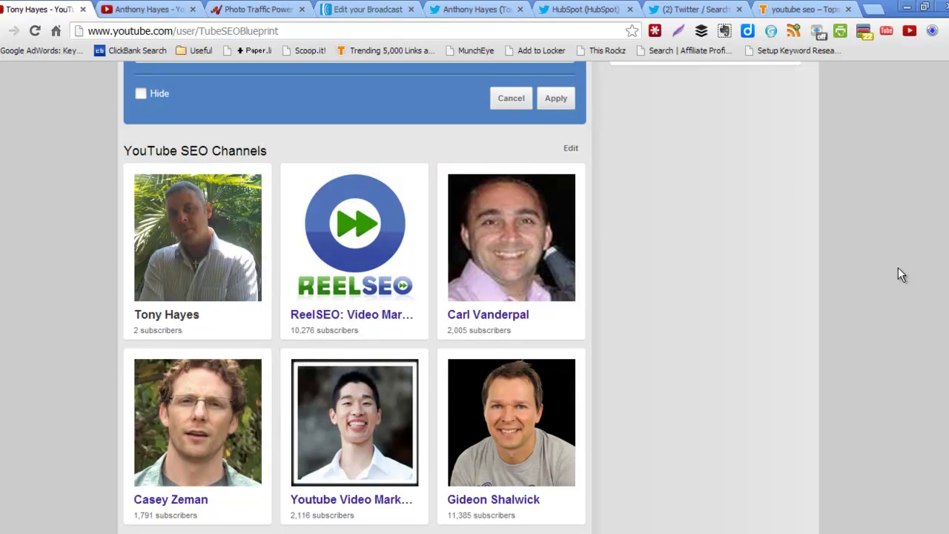
pyautogui.scroll(5, 898, 269)
pyautogui.scroll(5, 898, 267)
pyautogui.scroll(-2, 898, 267)
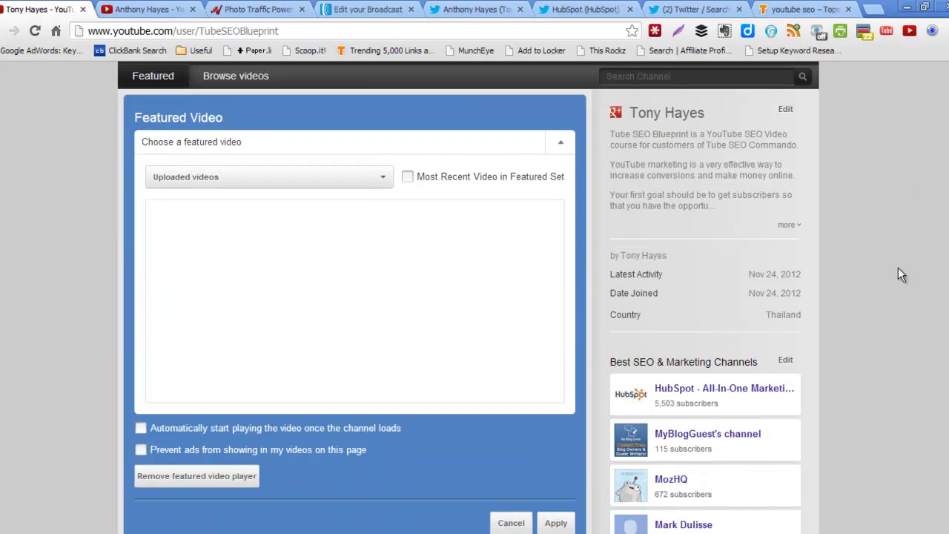
pyautogui.click(378, 181)
pyautogui.click(369, 182)
pyautogui.scroll(2, 869, 150)
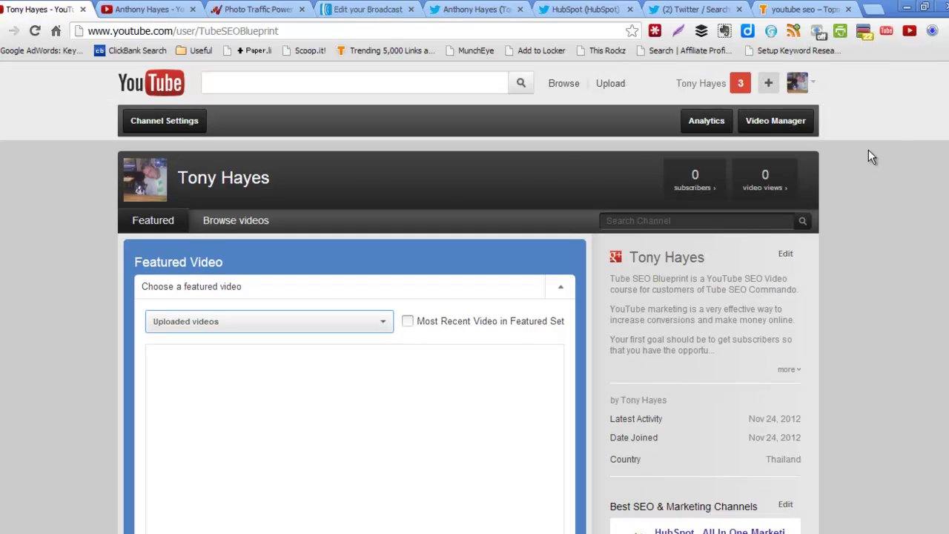
# Step: Open the video upload page in a new browser tab and switch to it
pyautogui.click(694, 83)
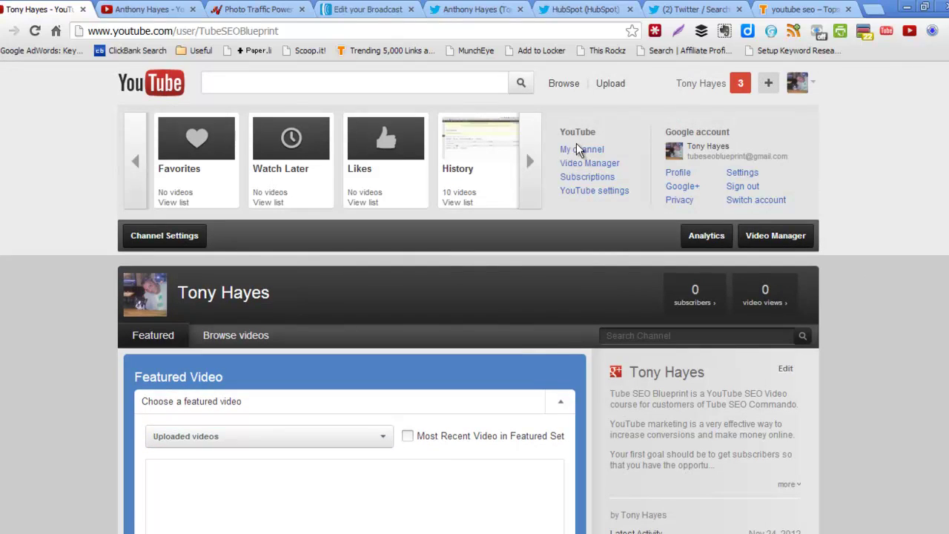
pyautogui.rightClick(605, 87)
pyautogui.click(630, 93)
pyautogui.click(112, 13)
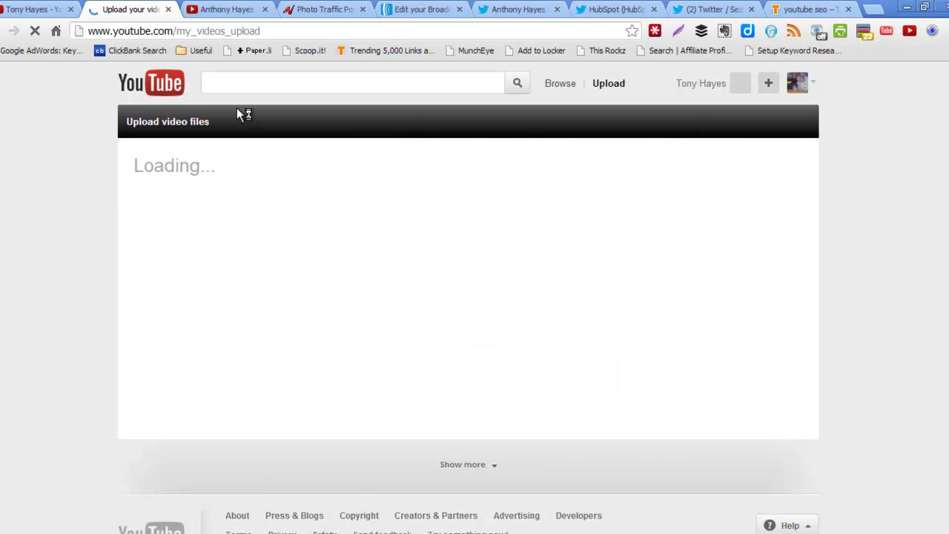
# Step: Start choosing a file to upload and browse the Tube SEO BLueprint Intro Videos folder inside TUBE SEO BLUEPRINT on the Desktop
pyautogui.click(325, 337)
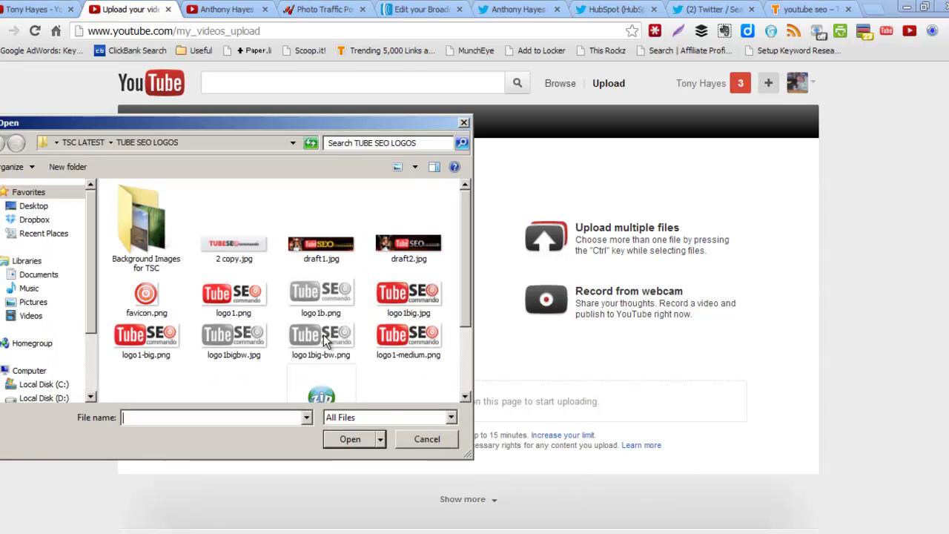
pyautogui.click(35, 208)
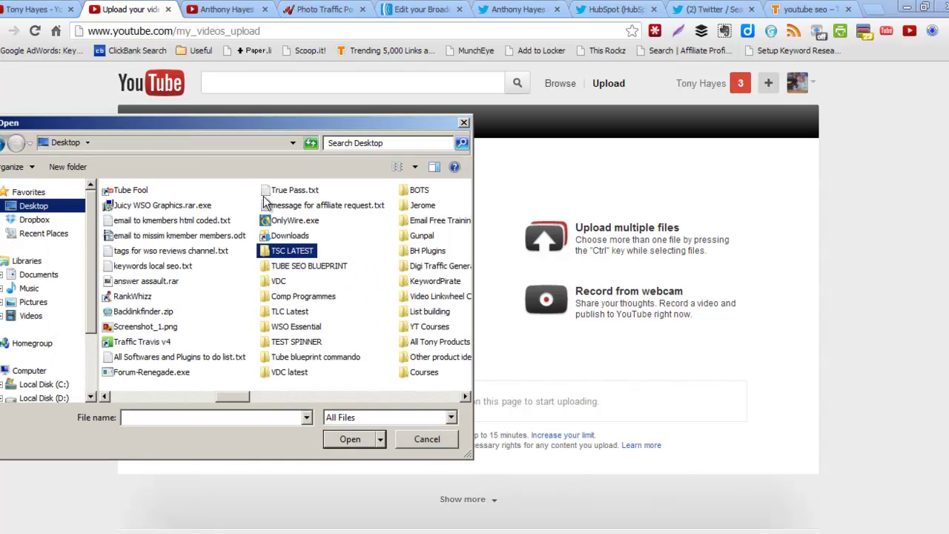
pyautogui.doubleClick(323, 267)
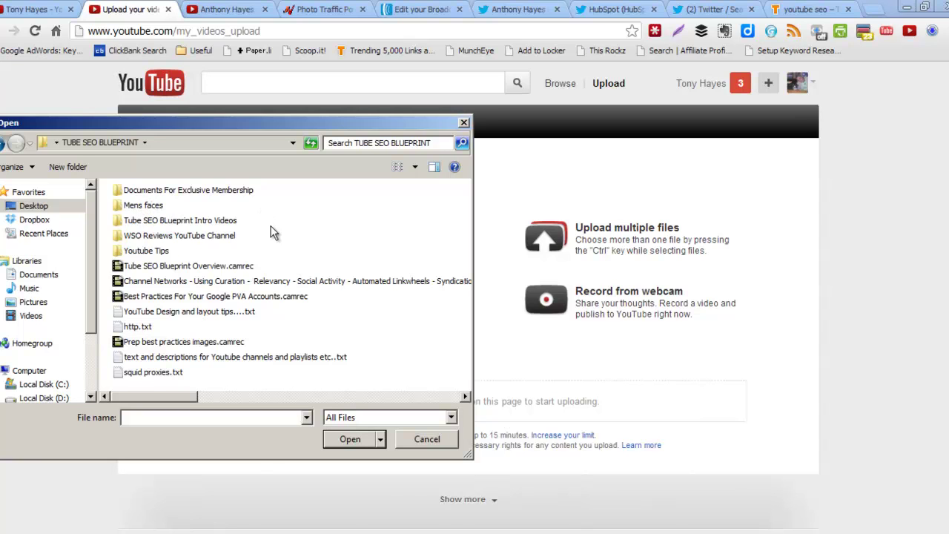
pyautogui.doubleClick(180, 222)
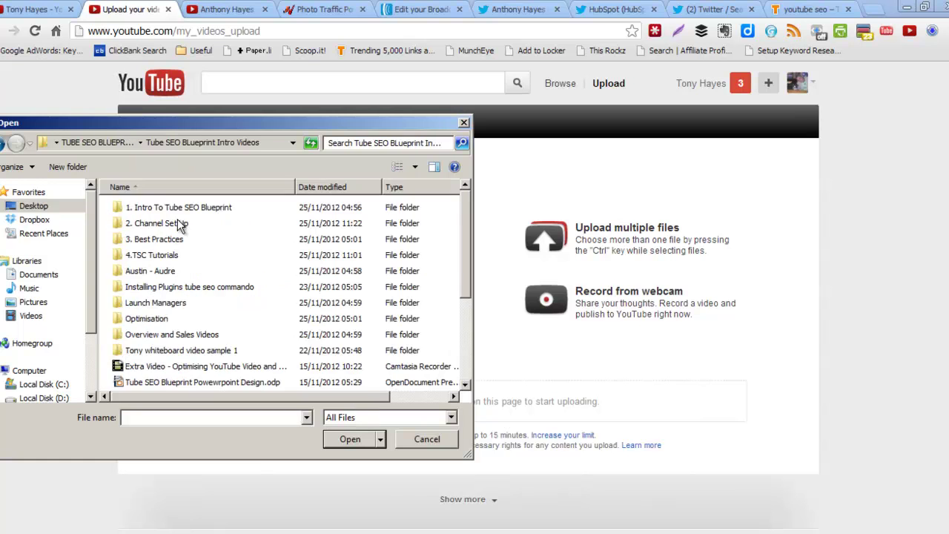
pyautogui.scroll(-1, 220, 253)
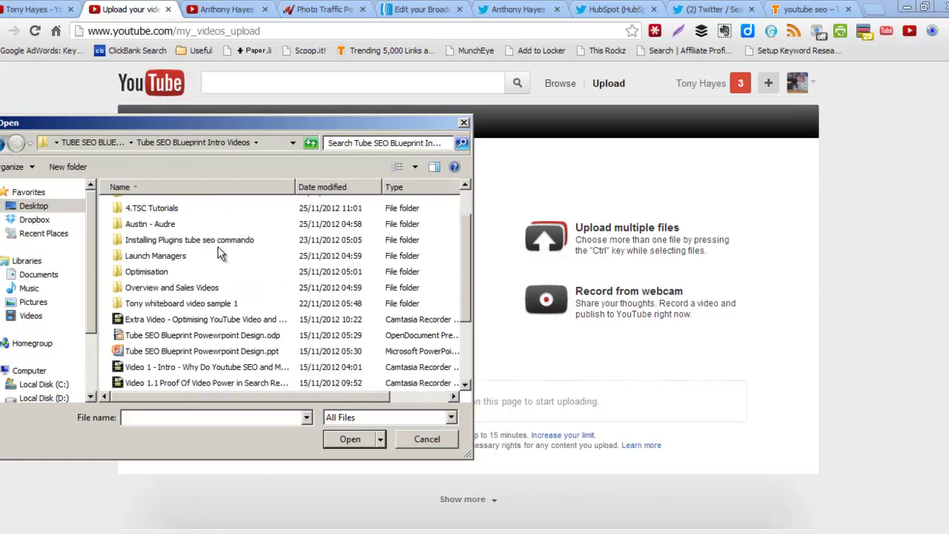
pyautogui.scroll(1, 219, 253)
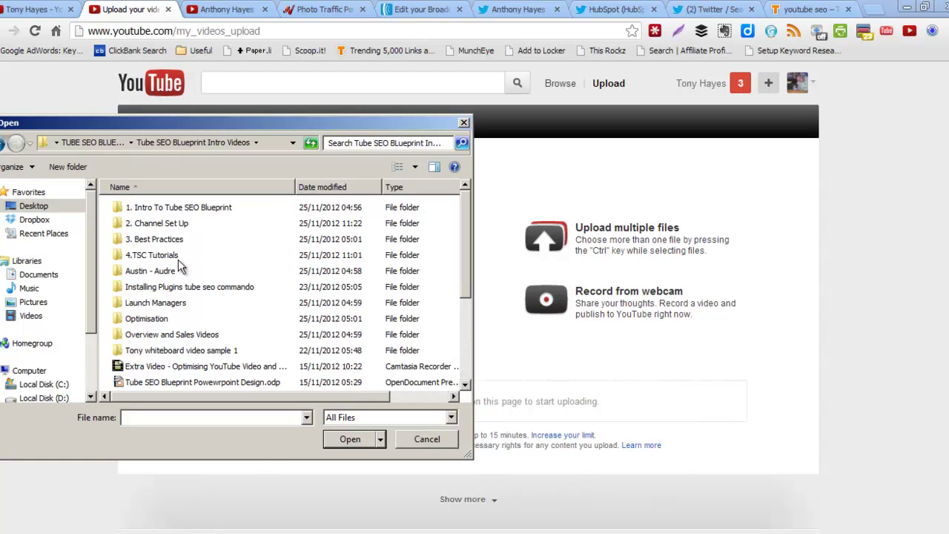
pyautogui.doubleClick(193, 243)
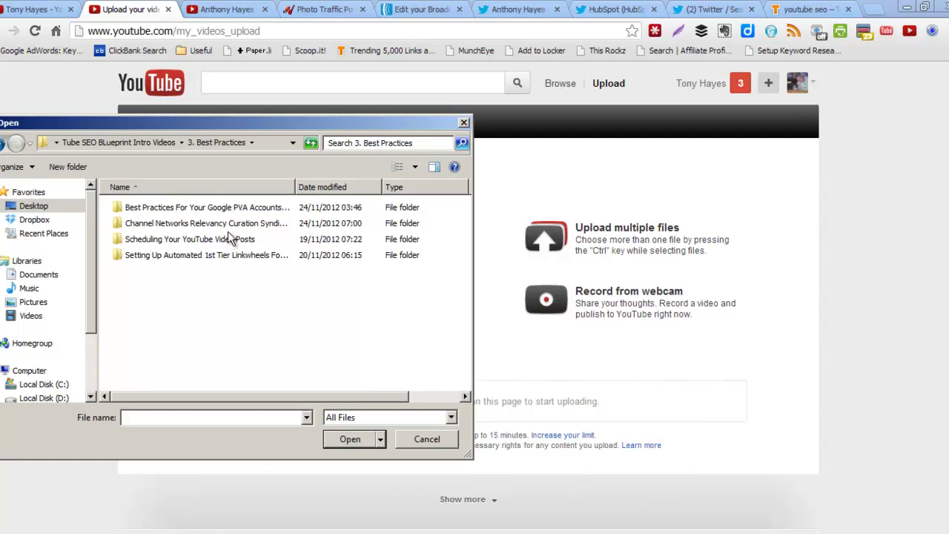
pyautogui.click(2, 147)
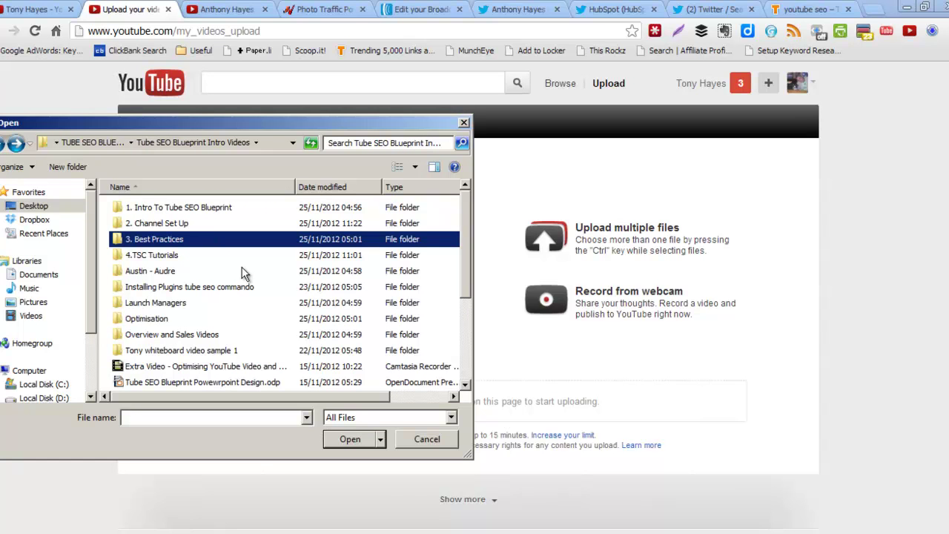
# Step: Upload the "Warning about Tube ToolBox - Why Tube SEO Commando Is Different" video from its folder within Overview and Sales Videos
pyautogui.doubleClick(164, 335)
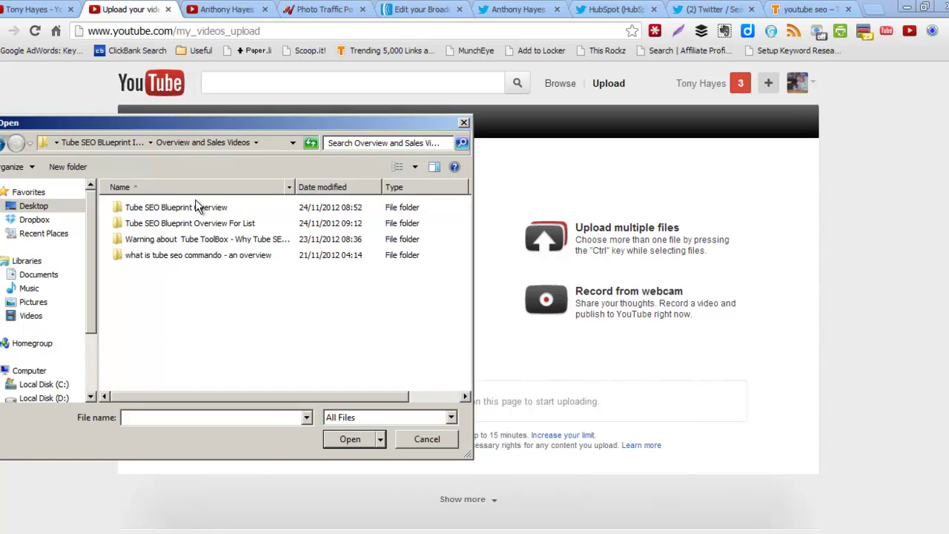
pyautogui.doubleClick(190, 240)
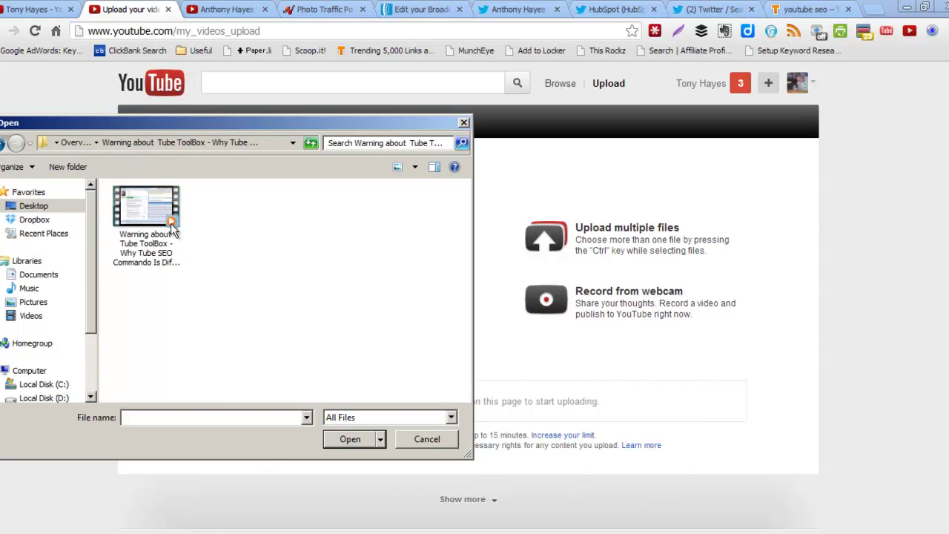
pyautogui.click(175, 234)
pyautogui.click(355, 441)
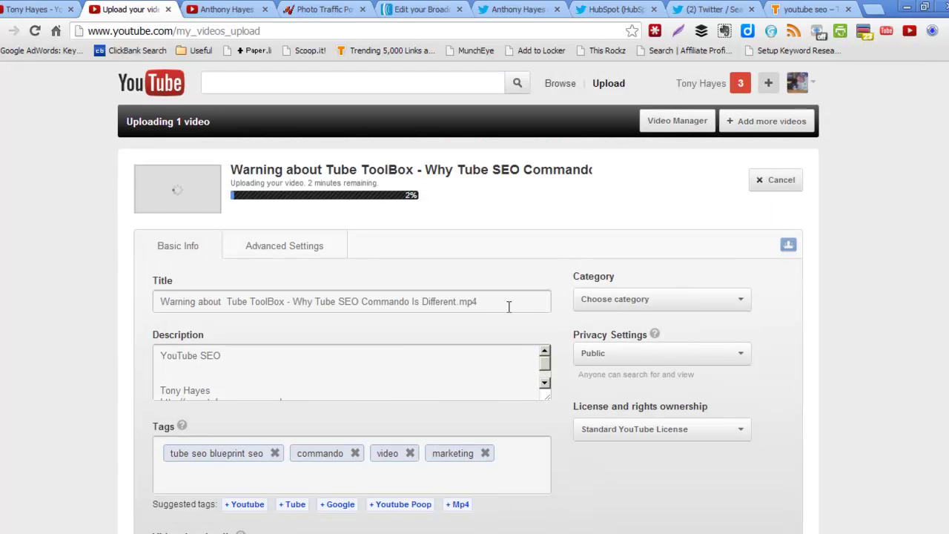
# Step: Remove the .mp4 extension from the end of the uploading video's title
pyautogui.click(509, 307)
pyautogui.press('BackSpace')
pyautogui.press('BackSpace')
pyautogui.press('BackSpace')
pyautogui.press('BackSpace')
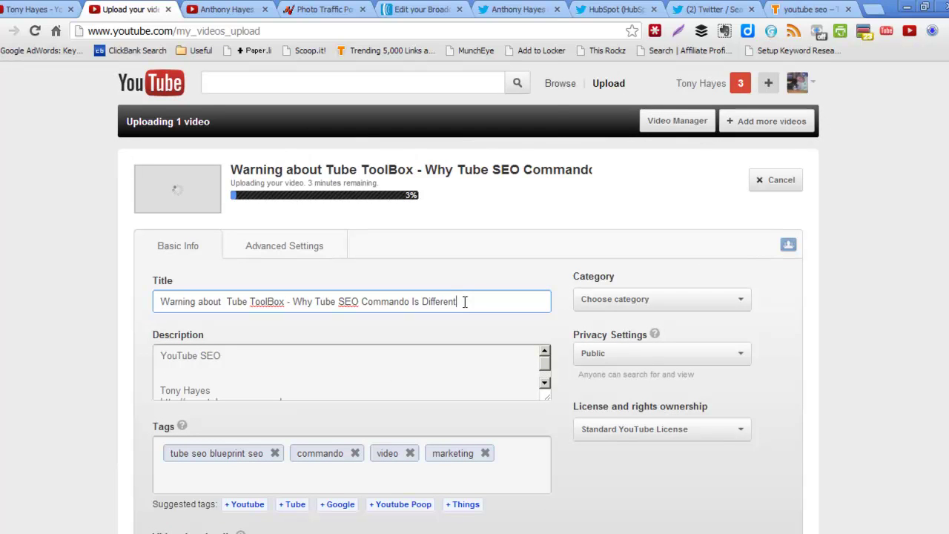
# Step: Copy the full text of the video's title
pyautogui.moveTo(467, 301); pyautogui.dragTo(145, 306)
pyautogui.rightClick(222, 302)
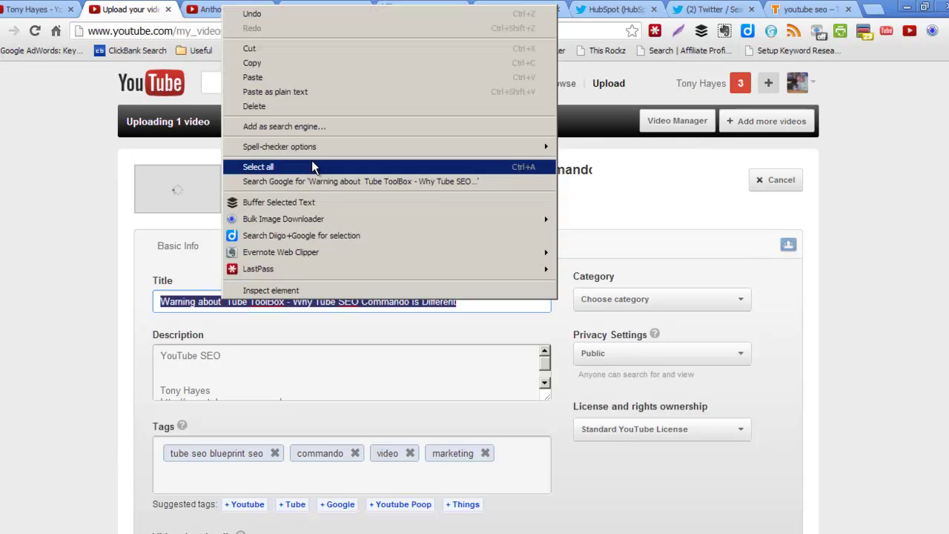
pyautogui.click(301, 63)
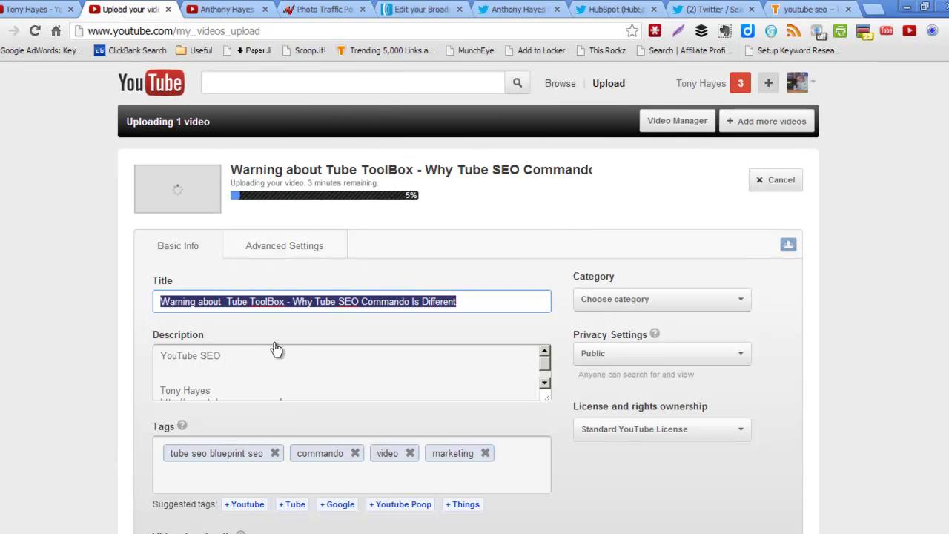
# Step: Add a hyphen after "YouTube SEO" on the first line of the video description
pyautogui.click(544, 383)
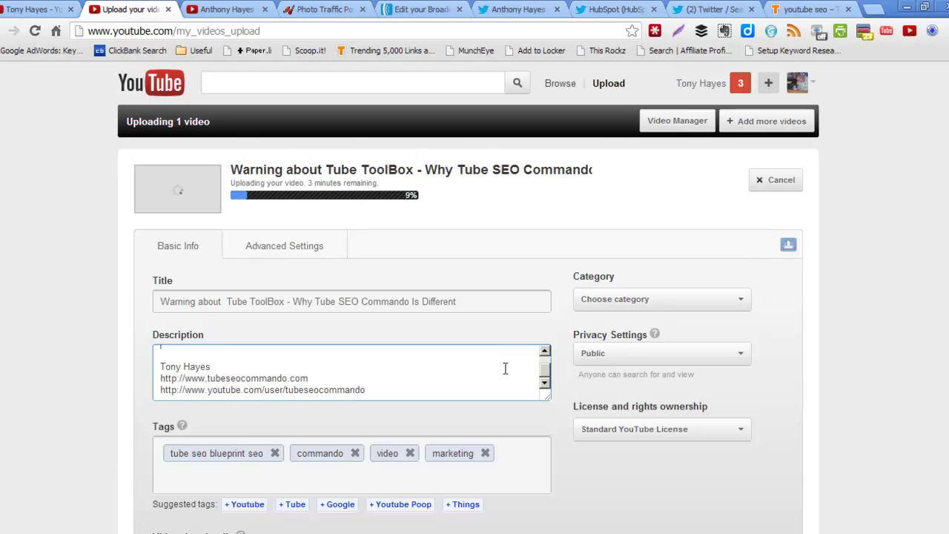
pyautogui.moveTo(548, 373); pyautogui.dragTo(547, 364)
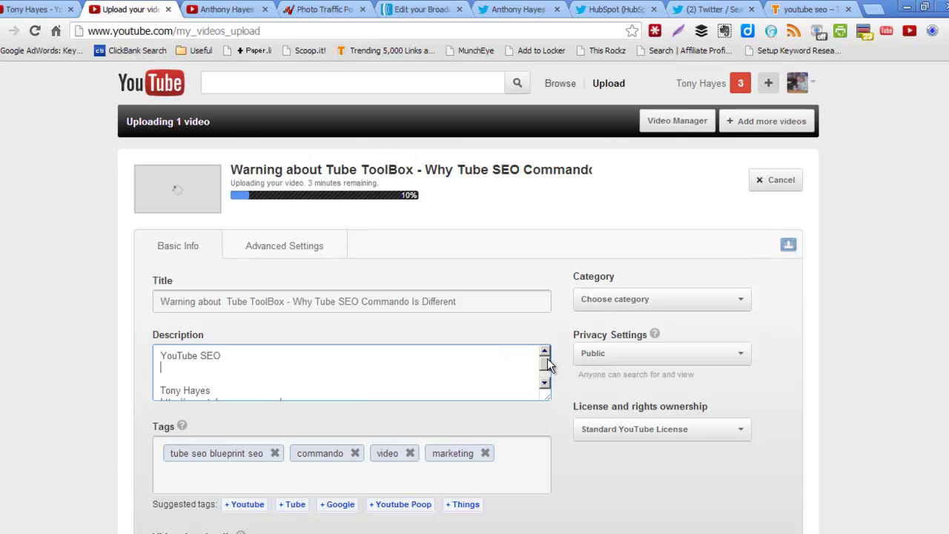
pyautogui.click(227, 356)
pyautogui.write('-')
# Step: Add the tags "tune toolbox" in quotation marks, seo and video to the video
pyautogui.scroll(-3, 395, 350)
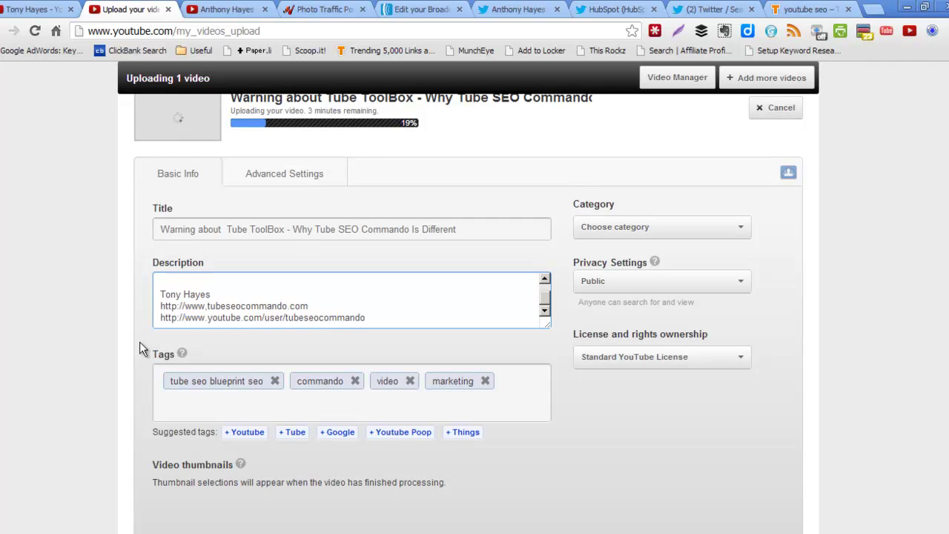
pyautogui.click(259, 410)
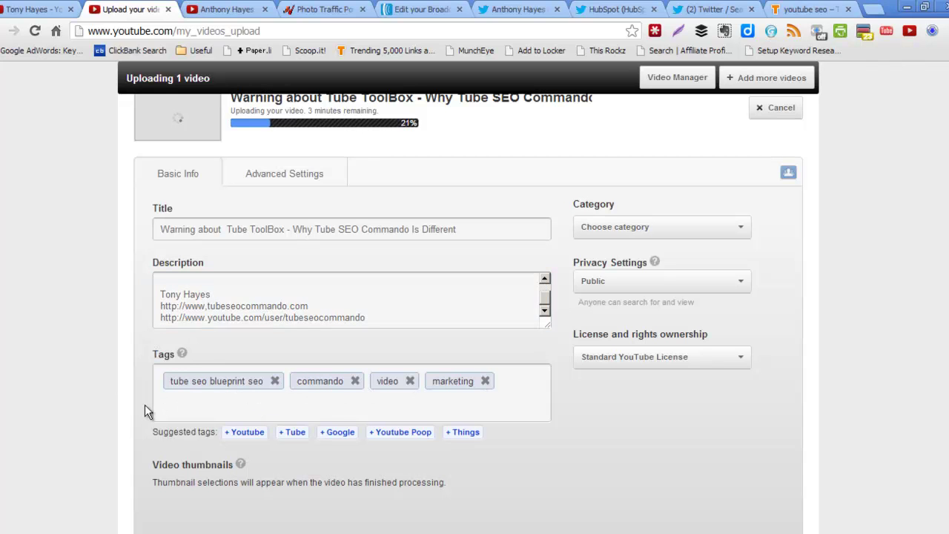
pyautogui.write('"tune toolbox"')
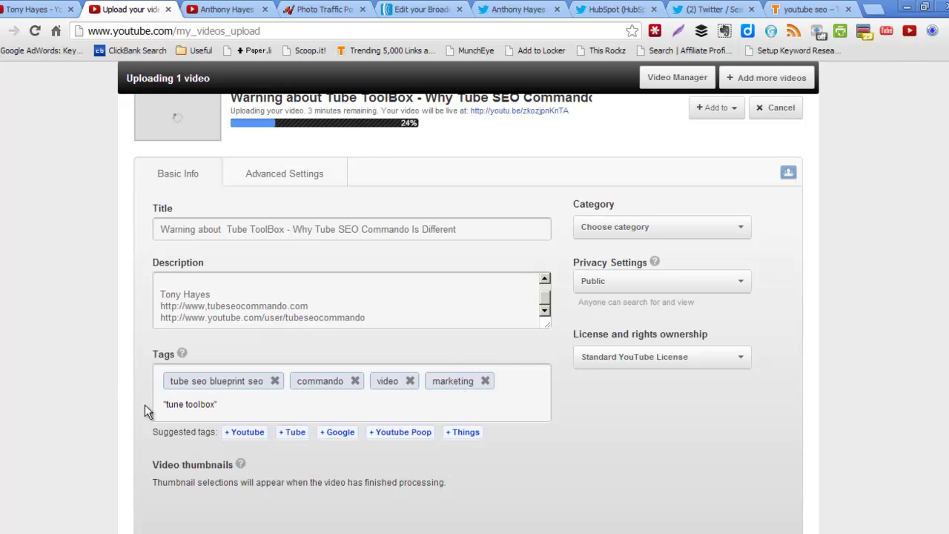
pyautogui.press('Return')
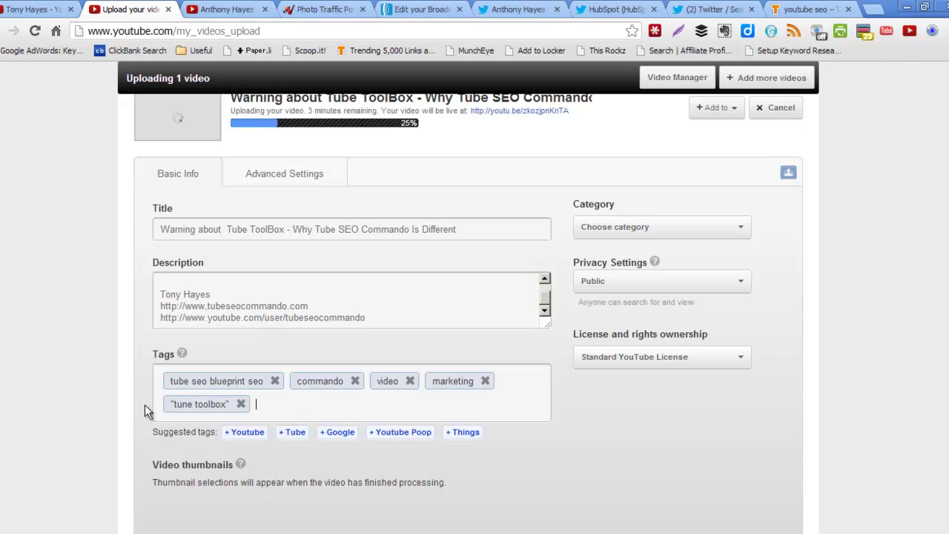
pyautogui.write('seo')
pyautogui.press('Return')
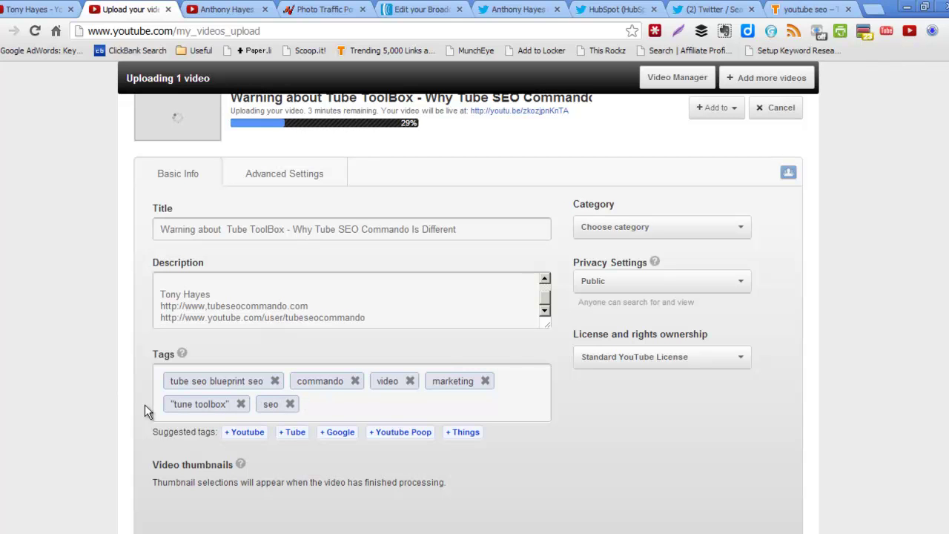
pyautogui.write('video')
pyautogui.press('Return')
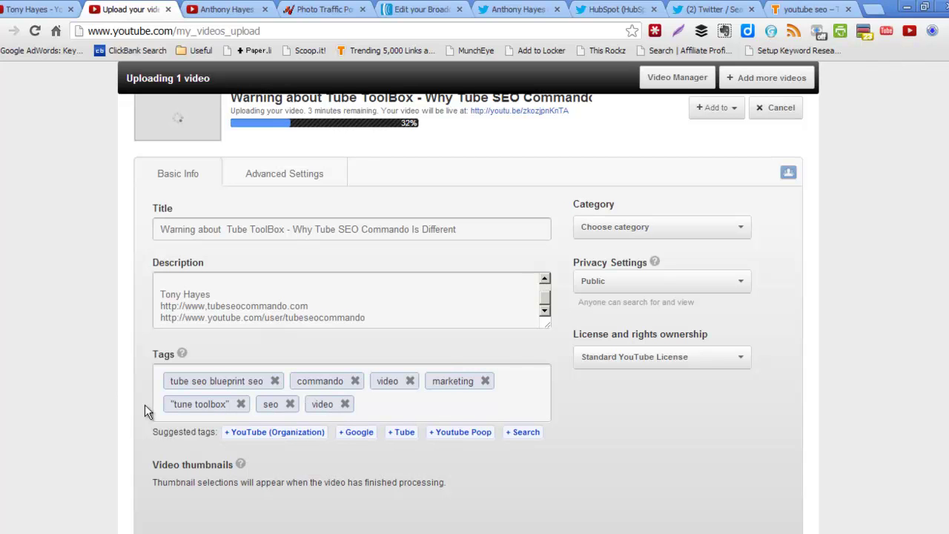
# Step: Copy the tubeseocommando.com web address from the description and paste it into the video's tags
pyautogui.click(313, 305)
pyautogui.moveTo(313, 305); pyautogui.dragTo(162, 305)
pyautogui.hotkey('ctrl', 'c')
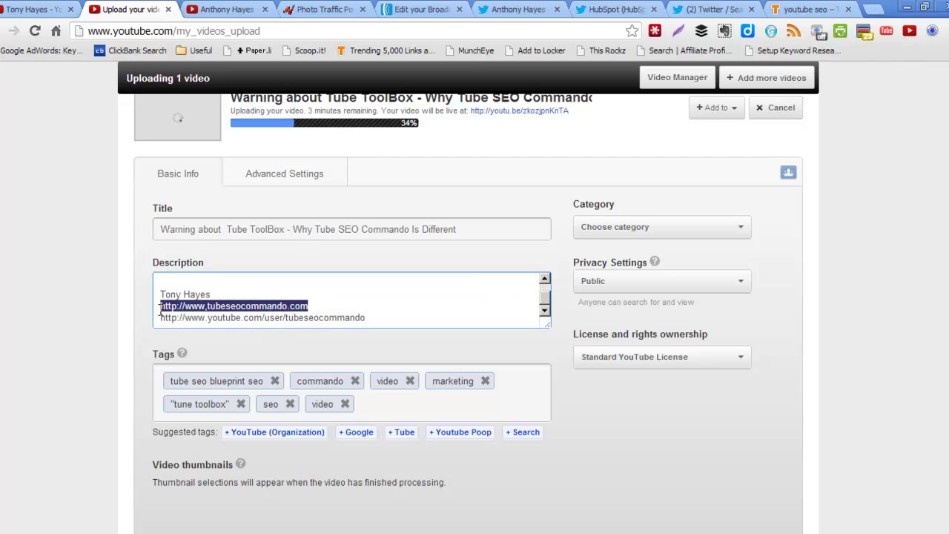
pyautogui.rightClick(184, 305)
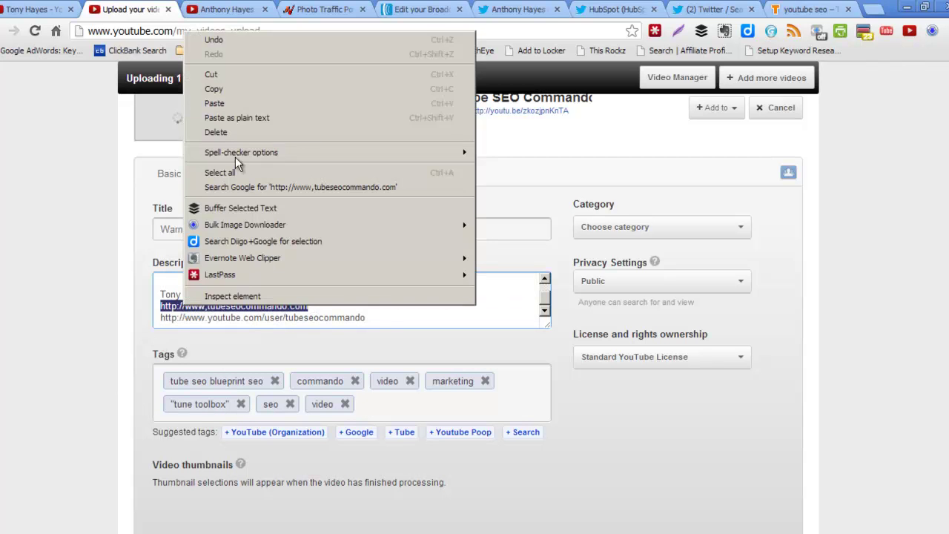
pyautogui.click(238, 87)
pyautogui.click(420, 408)
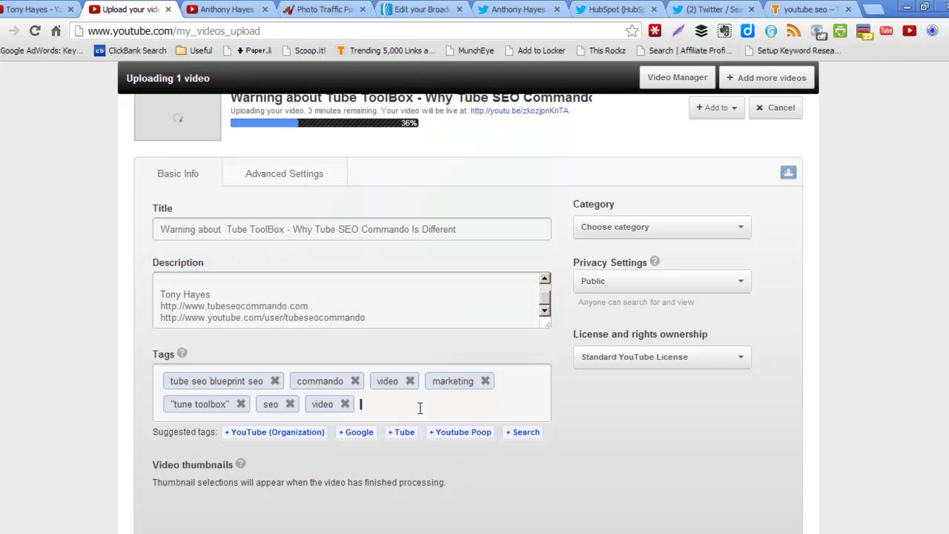
pyautogui.hotkey('ctrl', 'v')
pyautogui.hotkey('ctrl', 'f')
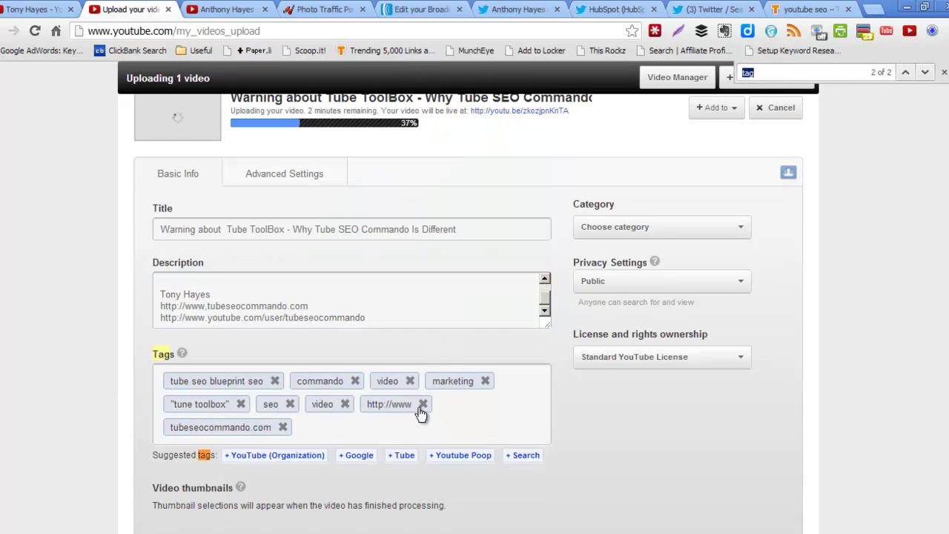
pyautogui.click(421, 428)
pyautogui.hotkey('ctrl', 'v')
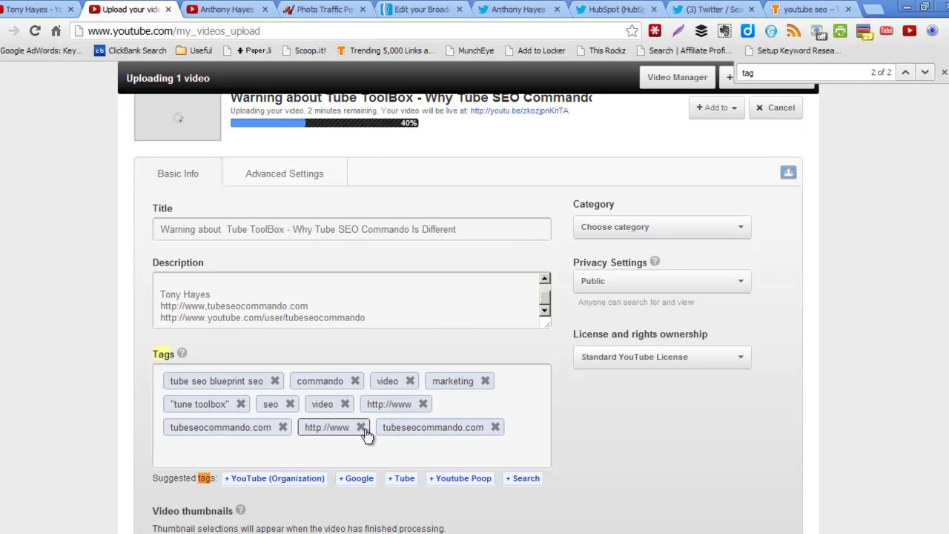
pyautogui.click(361, 427)
pyautogui.click(423, 404)
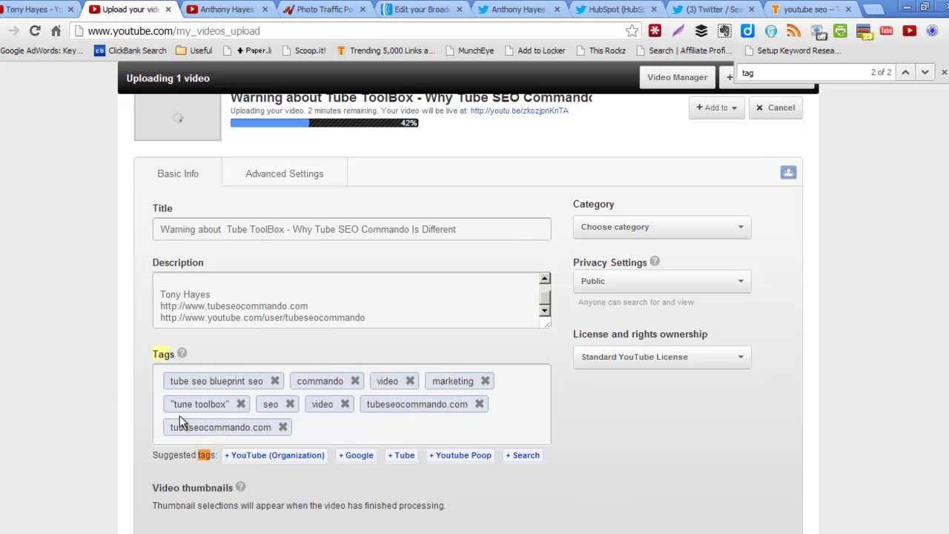
# Step: Copy the author's name from the description and add it as a tag
pyautogui.moveTo(233, 288); pyautogui.dragTo(117, 292)
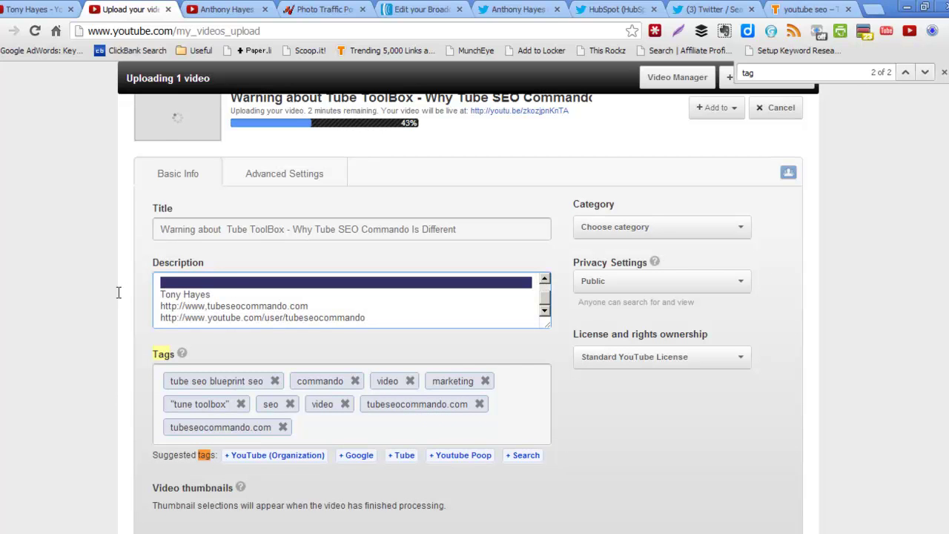
pyautogui.moveTo(237, 295); pyautogui.dragTo(163, 294)
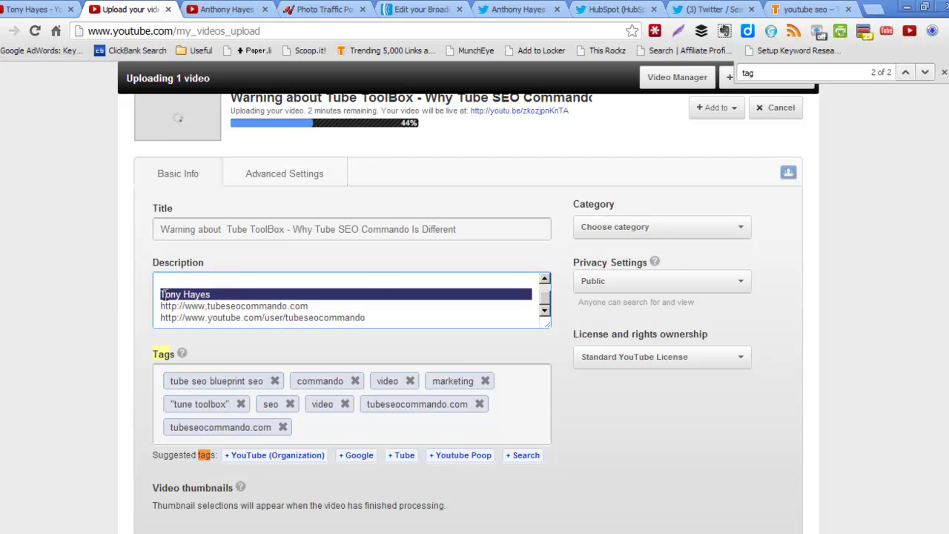
pyautogui.rightClick(163, 295)
pyautogui.click(194, 75)
pyautogui.click(343, 423)
pyautogui.hotkey('ctrl', 'v')
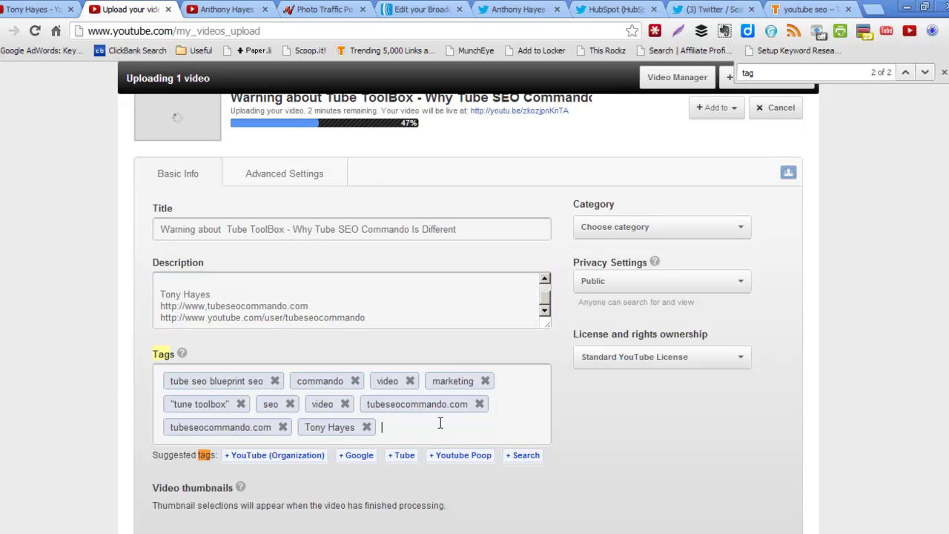
# Step: Continue the description's first line after "YouTube SEO -" with "If you want more info0rmation abo"
pyautogui.scroll(1, 619, 503)
pyautogui.scroll(-2, 617, 502)
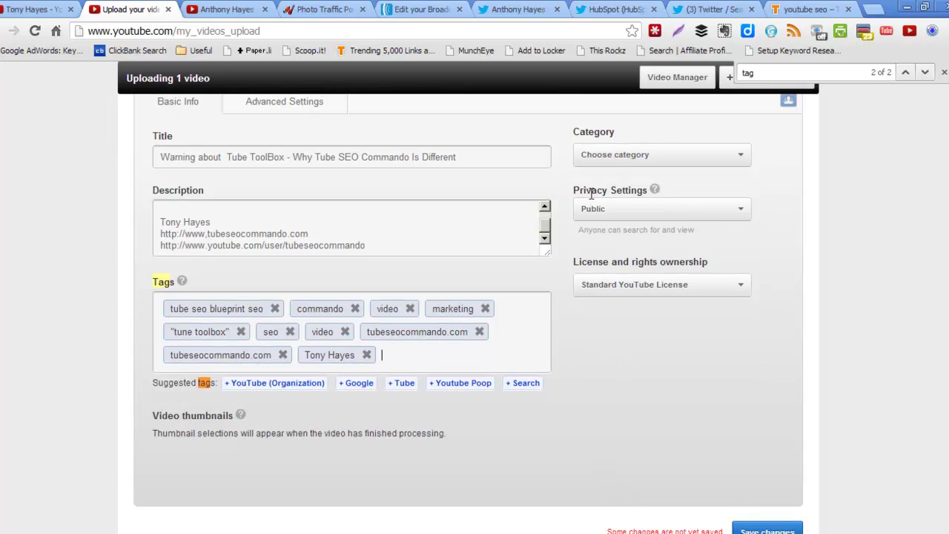
pyautogui.moveTo(546, 227); pyautogui.dragTo(549, 215)
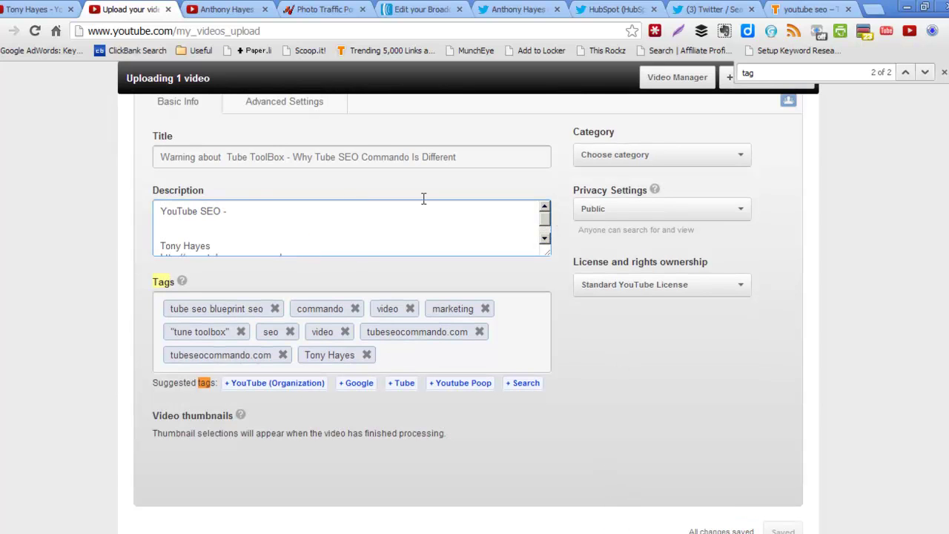
pyautogui.click(224, 212)
pyautogui.scroll(-1, 269, 247)
pyautogui.scroll(1, 267, 241)
pyautogui.scroll(1, 268, 241)
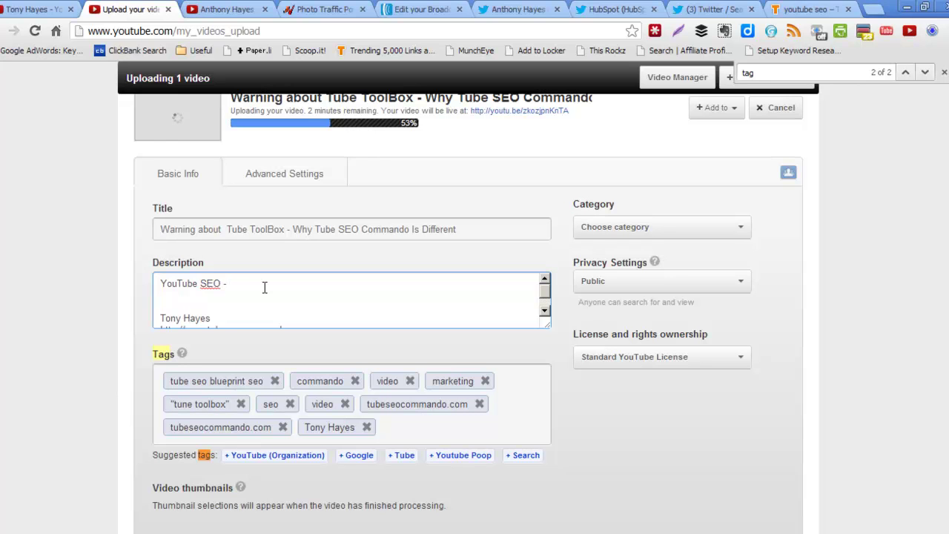
pyautogui.write('If you want more info0rmation abou')
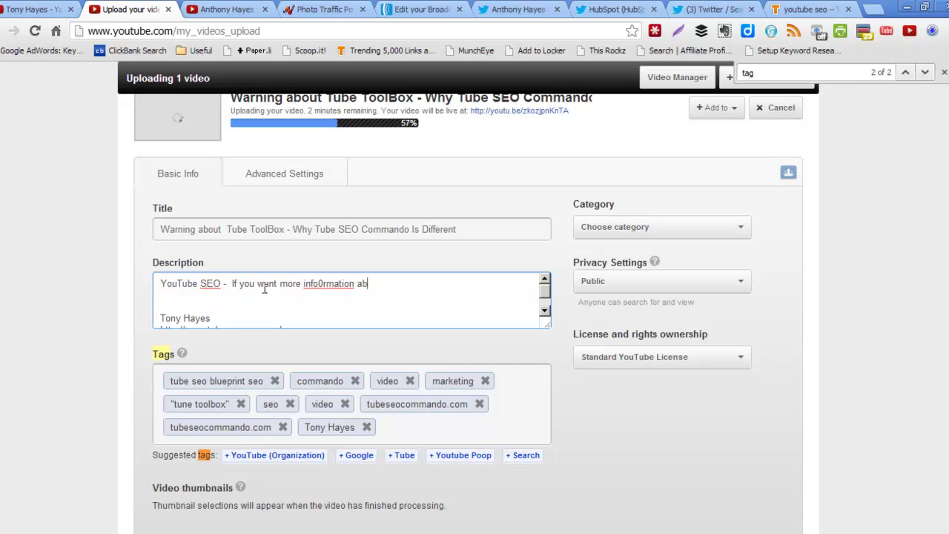
# Step: Correct the misspelled "info0rmation" in the description to "information"
pyautogui.press('BackSpace')
pyautogui.press('BackSpace')
pyautogui.press('BackSpace')
pyautogui.press('BackSpace')
pyautogui.rightClick(326, 287)
pyautogui.click(313, 281)
pyautogui.rightClick(313, 281)
pyautogui.click(342, 216)
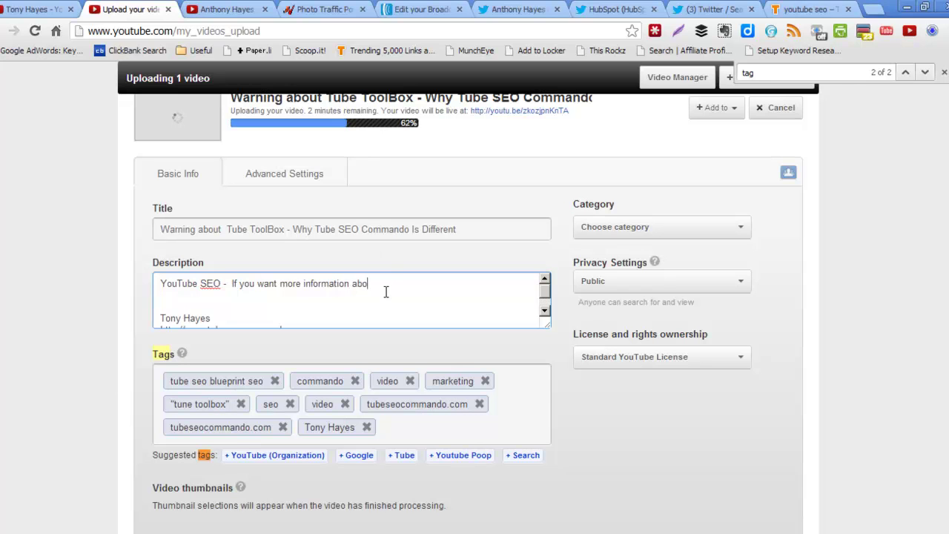
# Step: Complete the description sentence with "about Tube SEO Commando and Get a FREE SEO Software Please Visit my Channel Page and subscribe"
pyautogui.write('Tube S')
pyautogui.write('EO Commando and Get a FR')
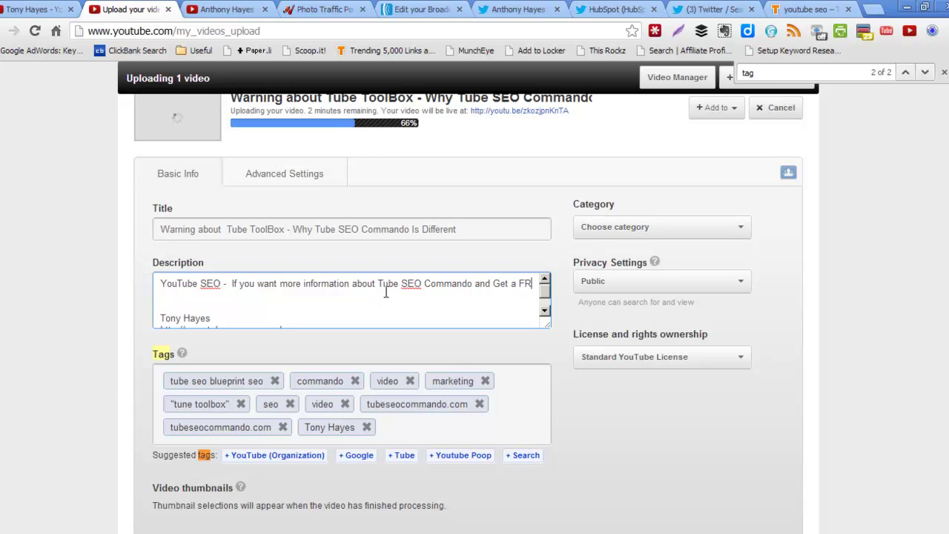
pyautogui.write('EE SEO ')
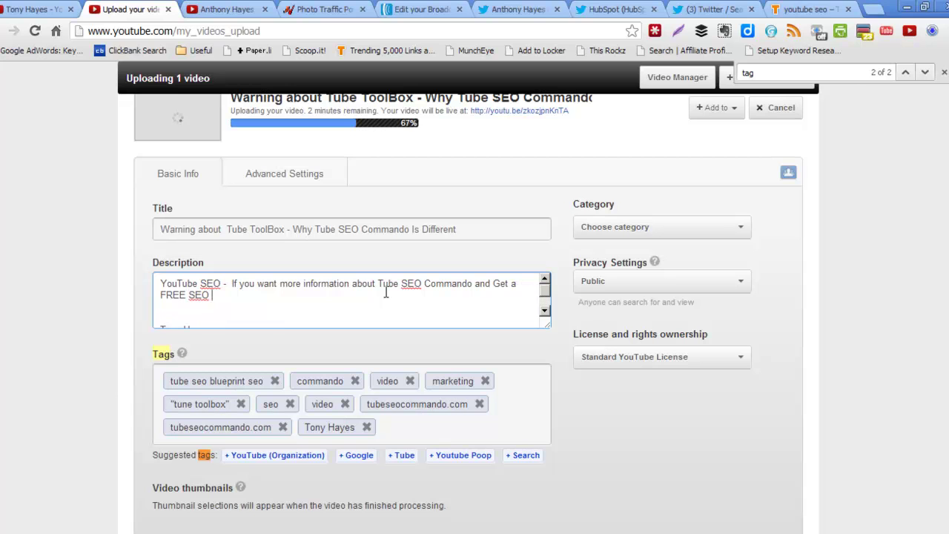
pyautogui.write('Software Please Visis')
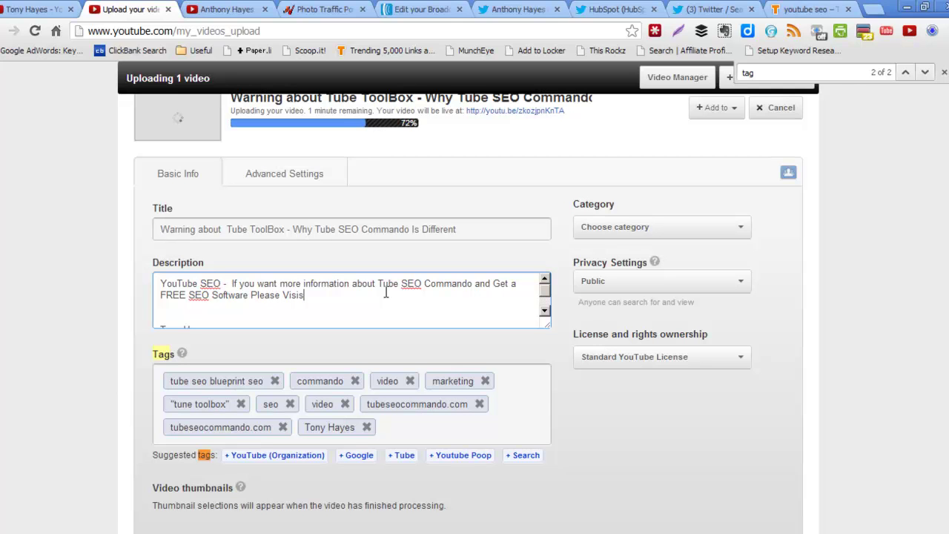
pyautogui.write(' my ')
pyautogui.write('Chann')
pyautogui.write('el Page and s')
pyautogui.write('ubscr')
pyautogui.write('iv')
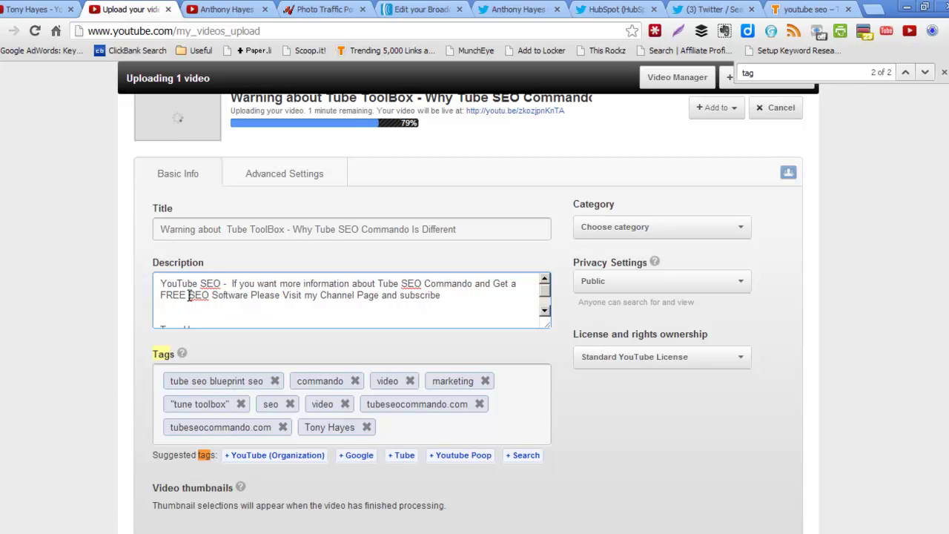
# Step: Insert "YouTube" before "SEO Software" in the description, end the sentence with a period and remove the extra blank line below it
pyautogui.click(188, 296)
pyautogui.write('YouTube')
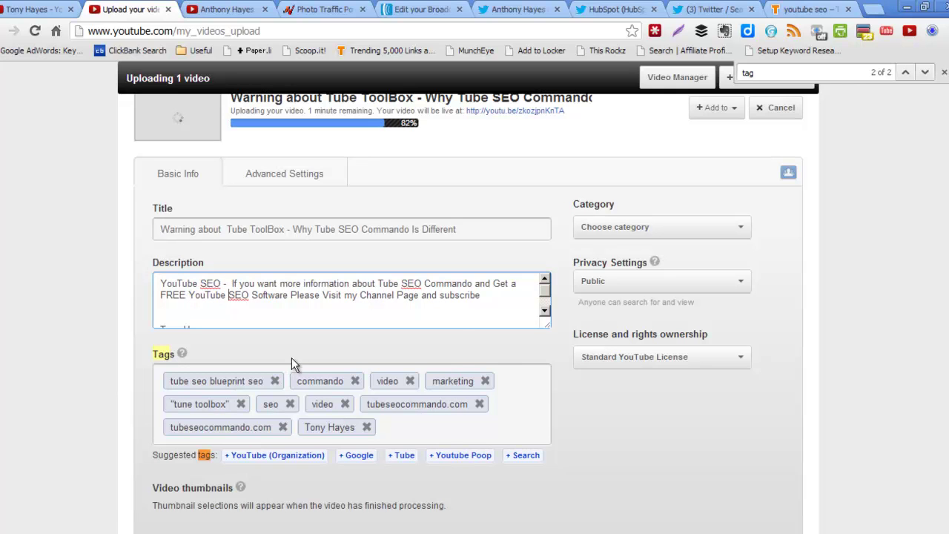
pyautogui.click(511, 293)
pyautogui.scroll(-2, 491, 310)
pyautogui.scroll(2, 491, 310)
pyautogui.press('BackSpace')
pyautogui.moveTo(442, 294); pyautogui.dragTo(194, 283)
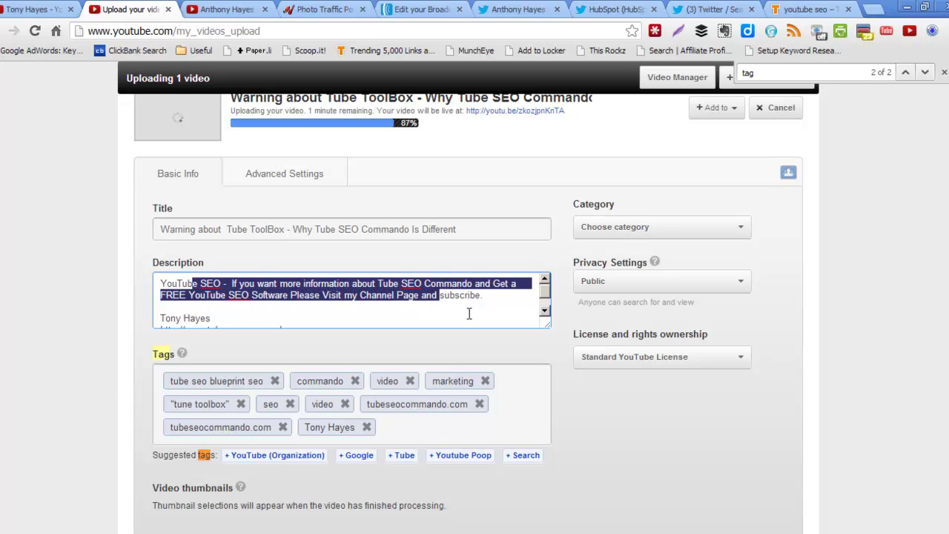
# Step: Set the video's category to News & Politics and save the changes
pyautogui.scroll(-1, 469, 310)
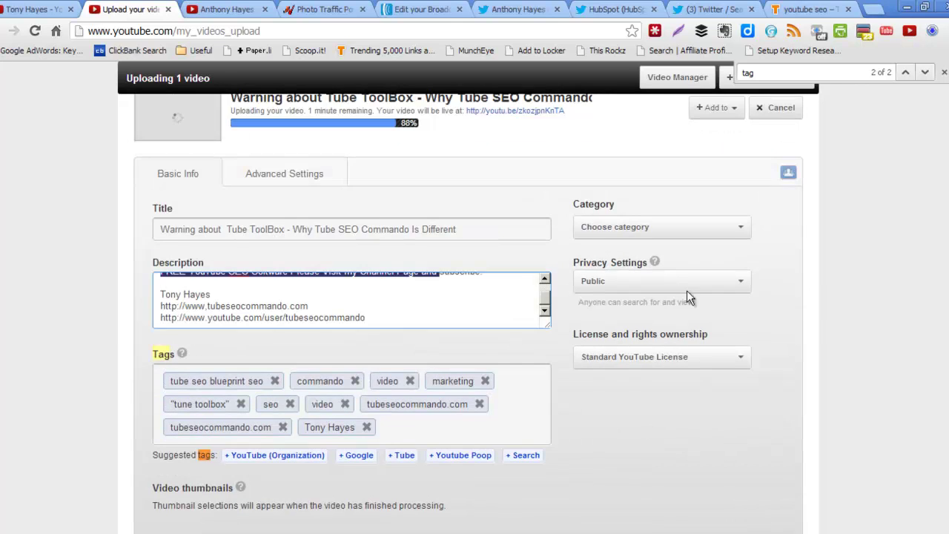
pyautogui.click(738, 229)
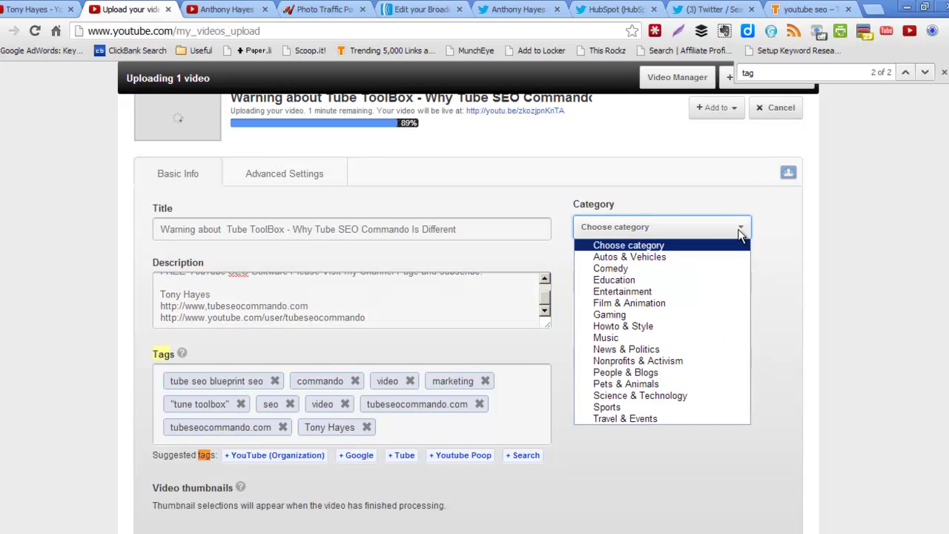
pyautogui.click(638, 352)
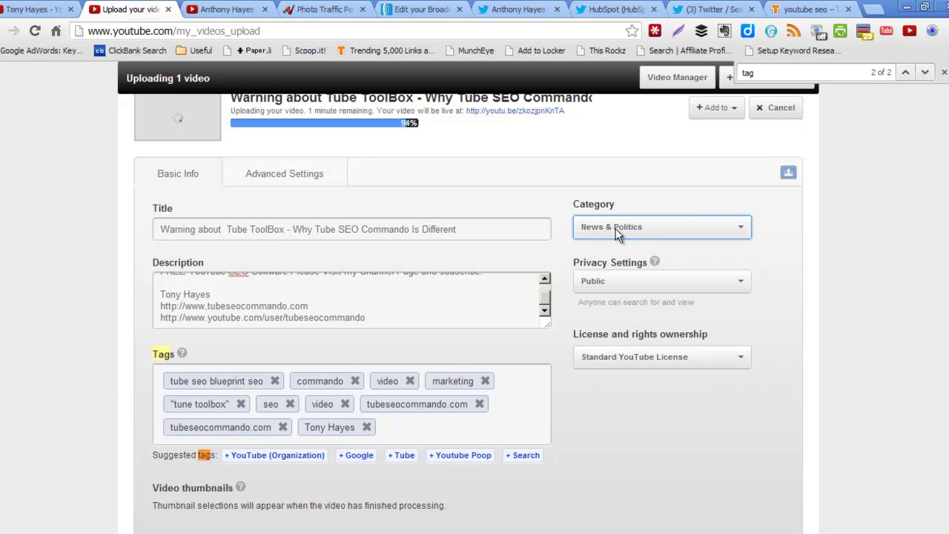
pyautogui.scroll(-2, 614, 493)
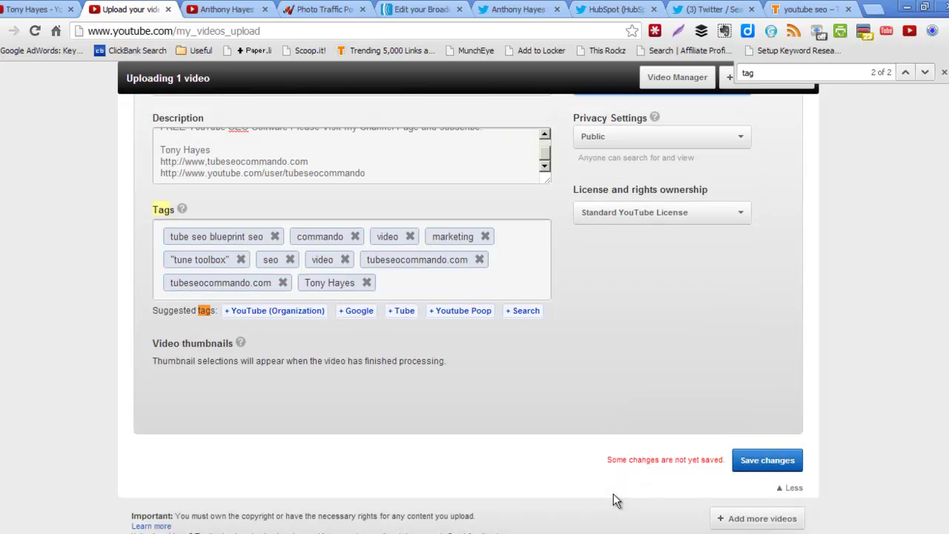
pyautogui.click(768, 465)
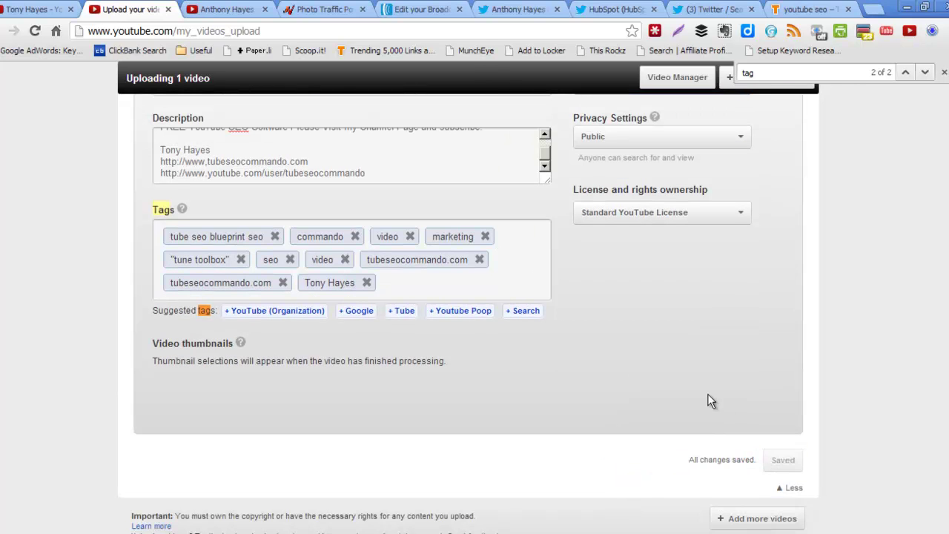
# Step: Set the video's recording date to today, November 25, 2012, in its advanced settings
pyautogui.scroll(3, 710, 398)
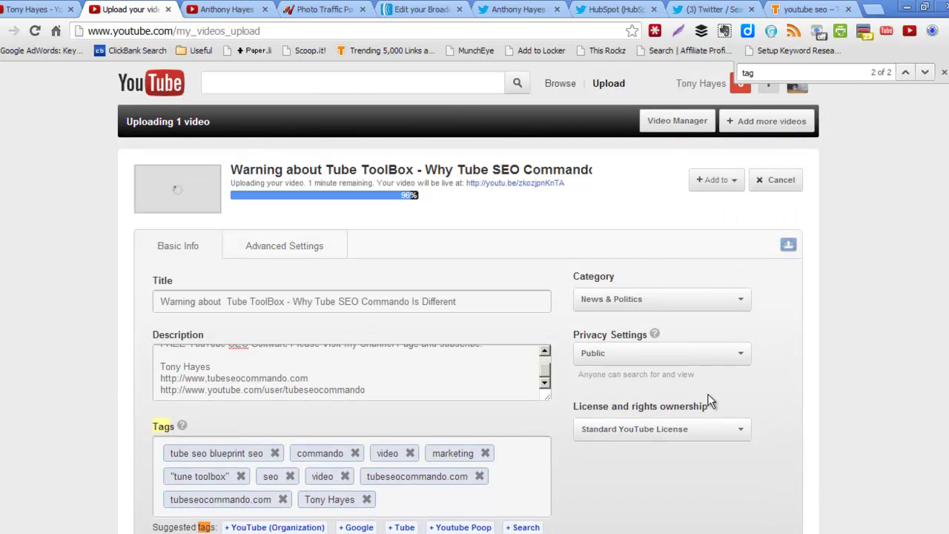
pyautogui.click(279, 246)
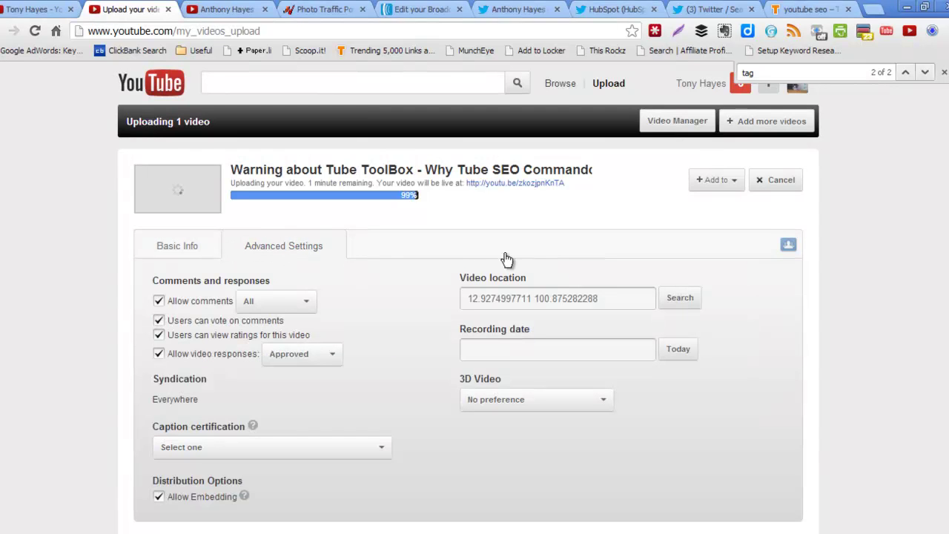
pyautogui.scroll(-1, 387, 291)
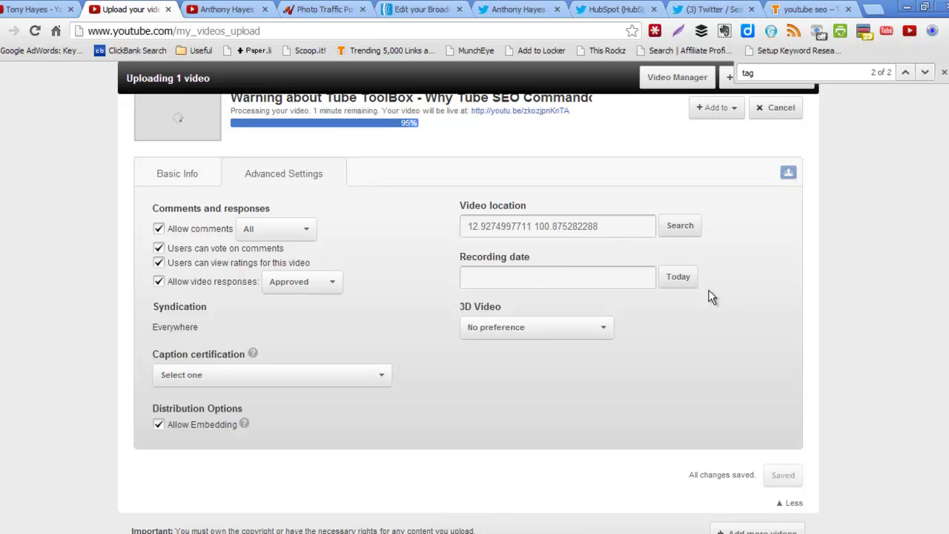
pyautogui.click(679, 278)
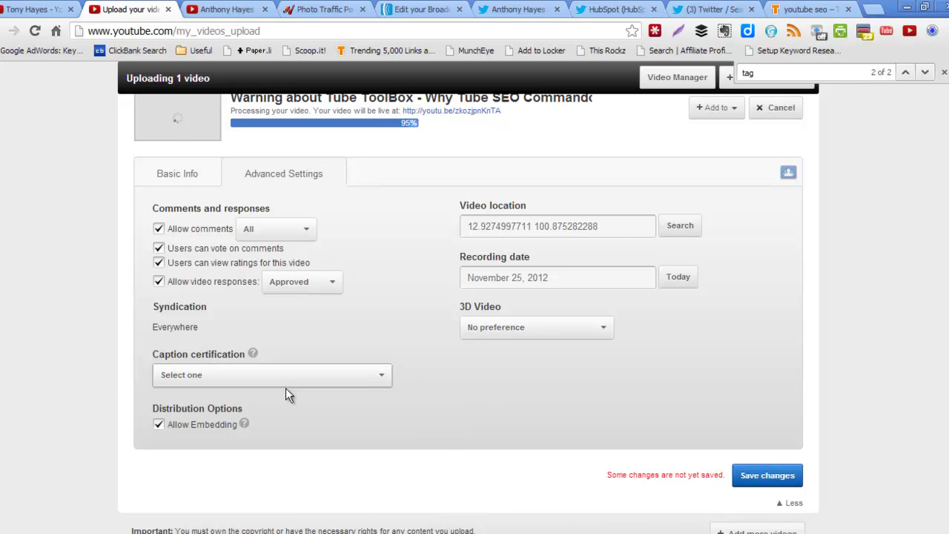
# Step: Review the caption certification options without choosing one and turn off Allow Embedding for the video
pyautogui.click(377, 375)
pyautogui.click(390, 372)
pyautogui.scroll(-1, 386, 382)
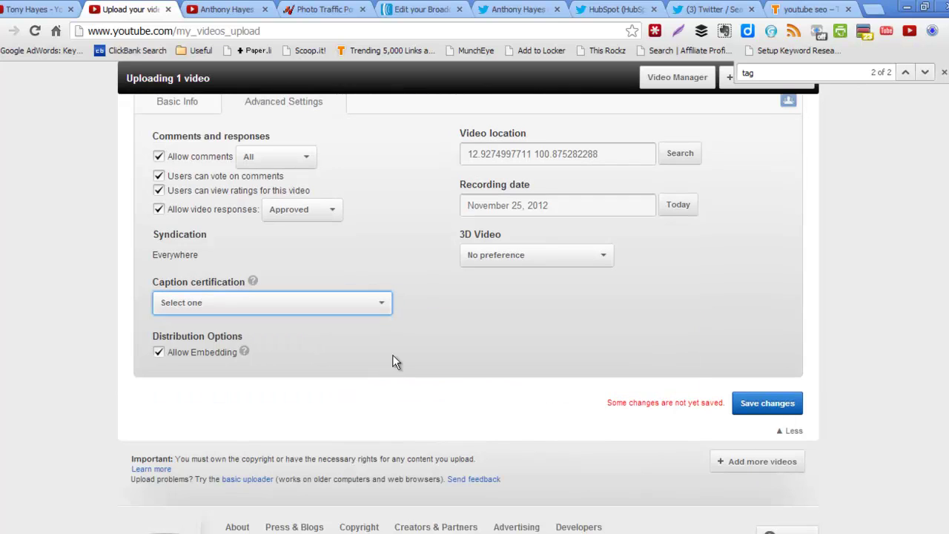
pyautogui.click(385, 311)
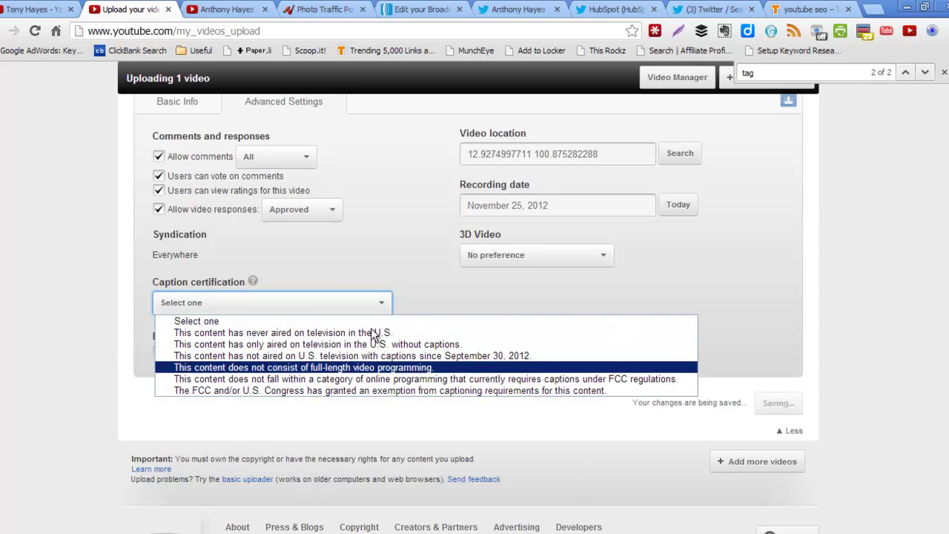
pyautogui.press('Down')
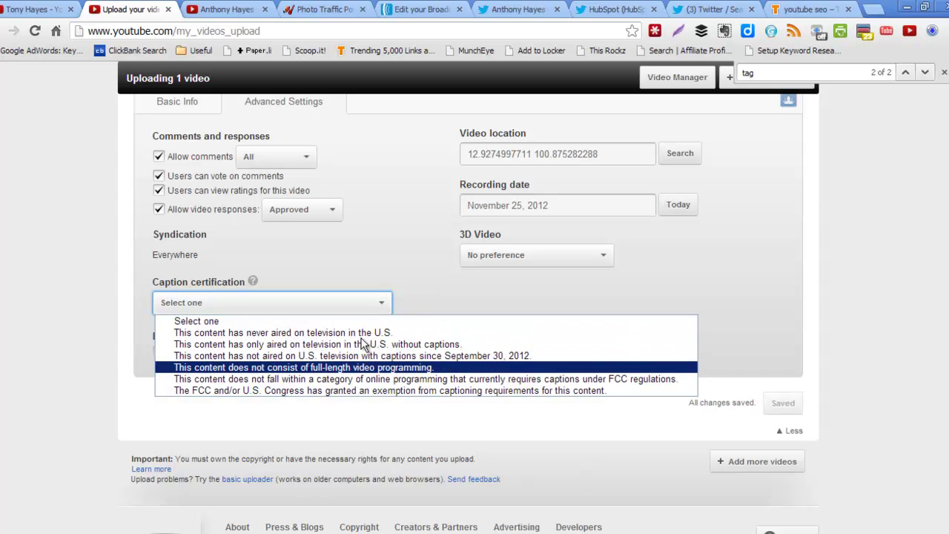
pyautogui.click(402, 272)
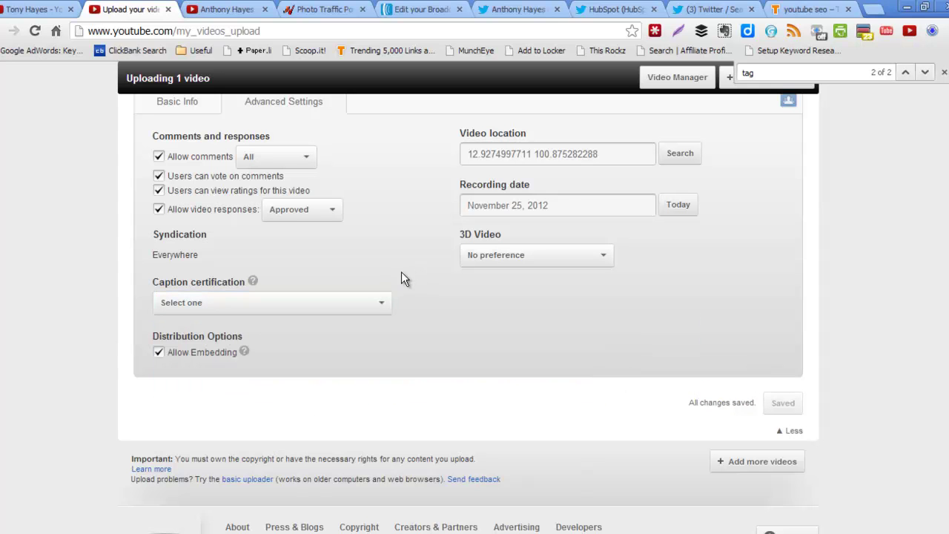
pyautogui.click(160, 353)
# Step: Add the uploaded video to a new public playlist named "YouTube SEO News" without an optional note
pyautogui.scroll(2, 395, 378)
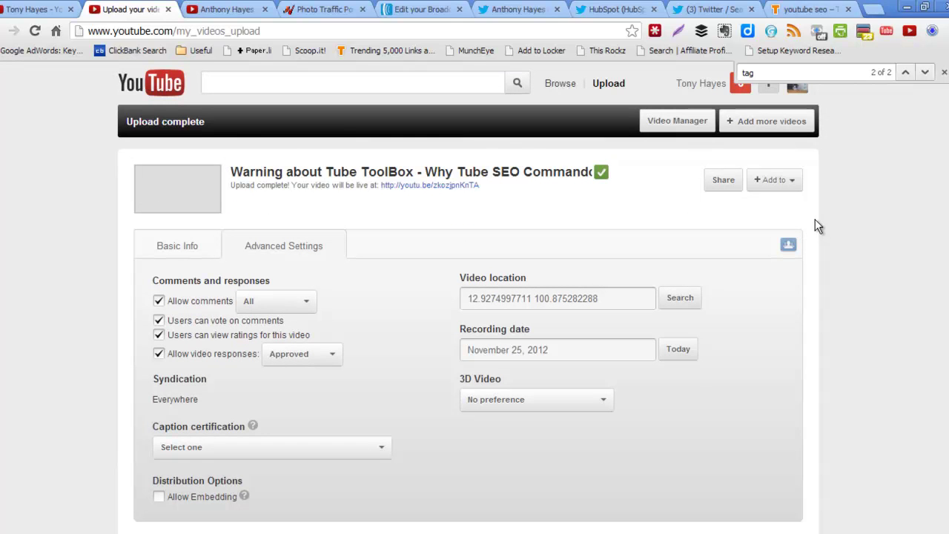
pyautogui.click(794, 180)
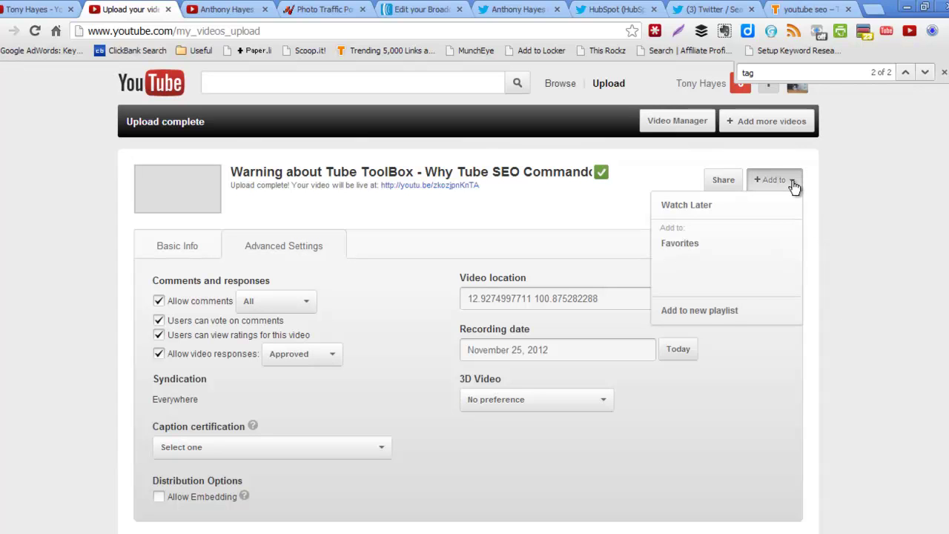
pyautogui.click(708, 311)
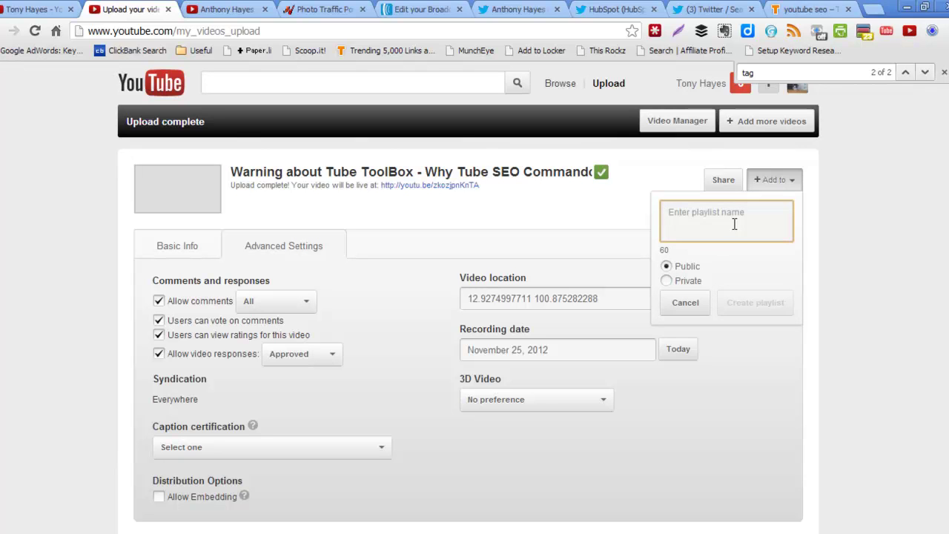
pyautogui.write('You')
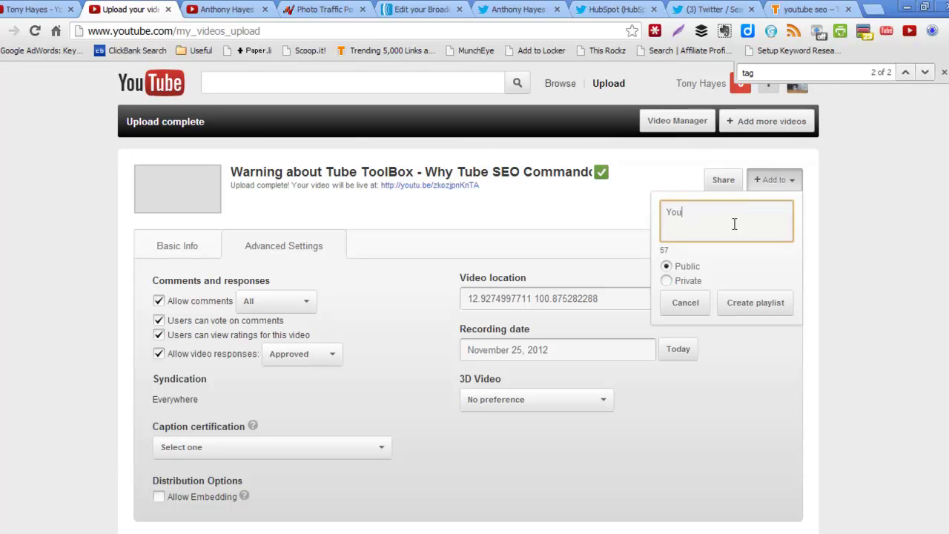
pyautogui.write('Tube SEO News')
pyautogui.click(759, 307)
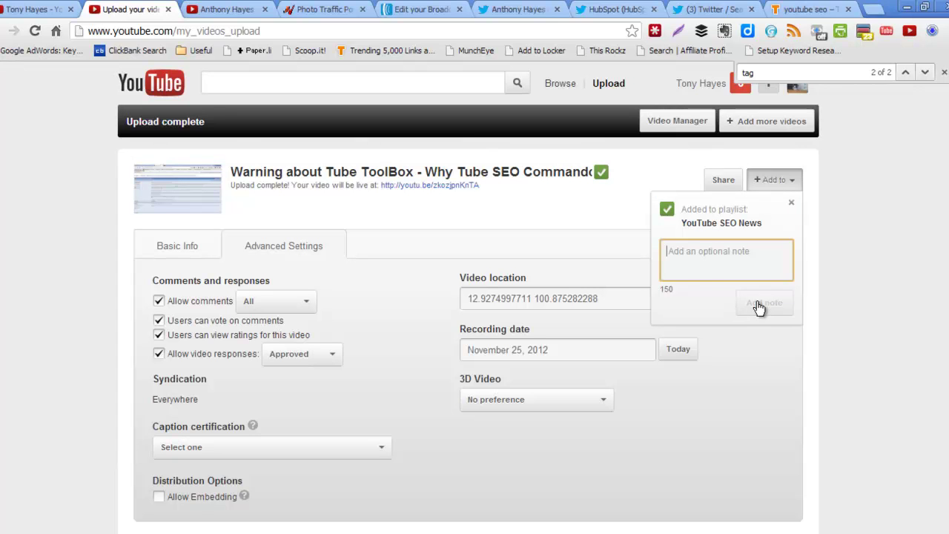
pyautogui.click(792, 204)
# Step: Open the sharing options for the uploaded video to see its link and social network choices
pyautogui.scroll(-3, 413, 338)
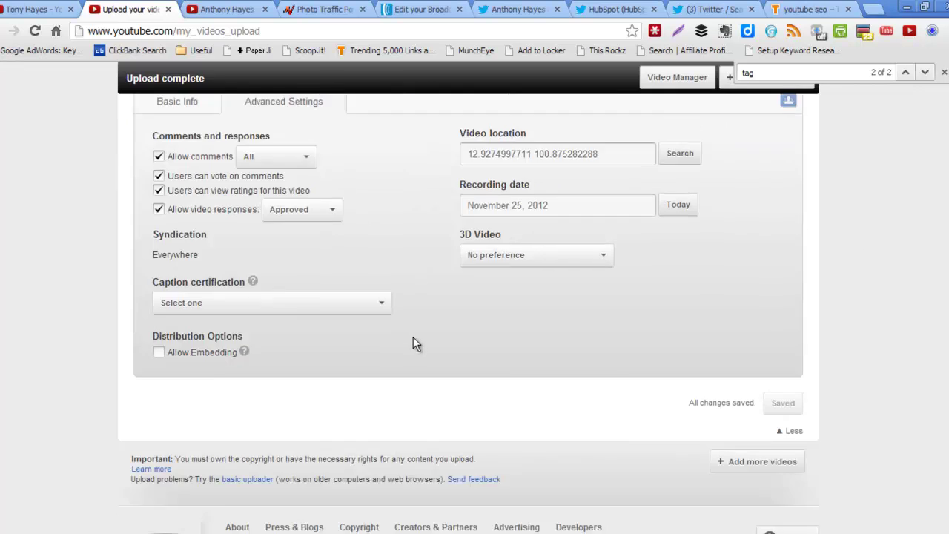
pyautogui.scroll(3, 413, 338)
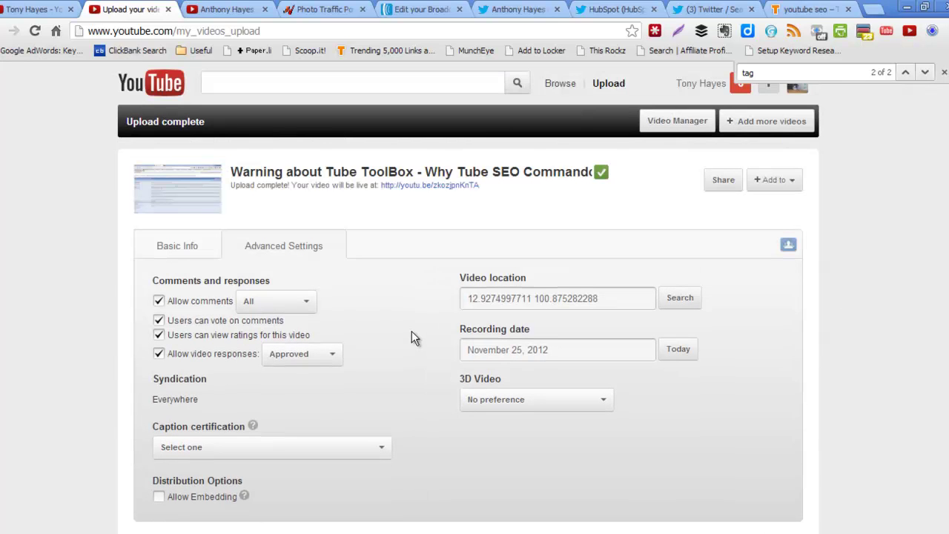
pyautogui.scroll(-1, 414, 337)
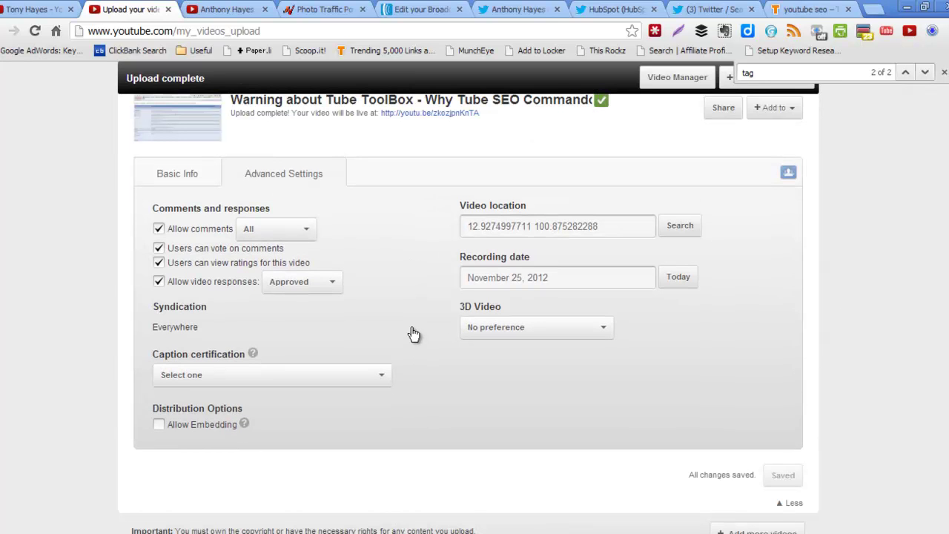
pyautogui.scroll(1, 414, 337)
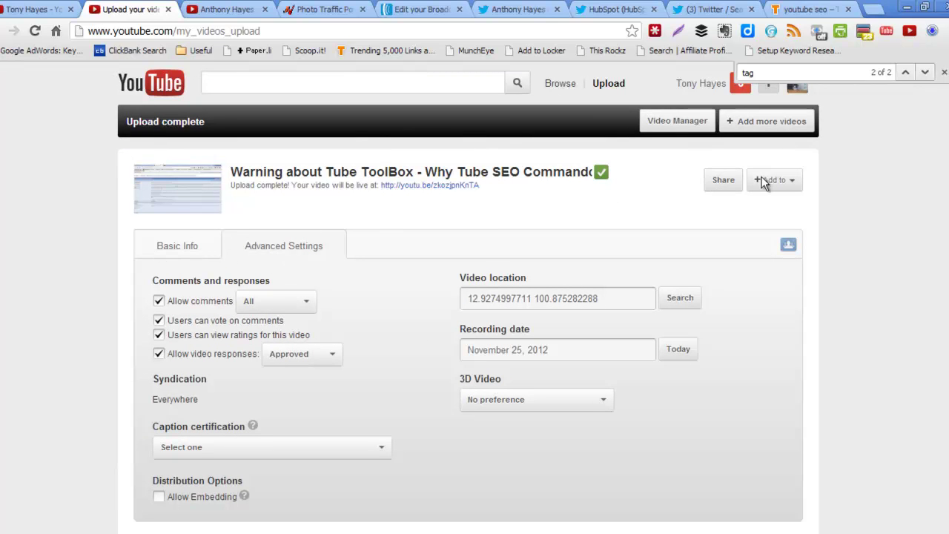
pyautogui.click(724, 183)
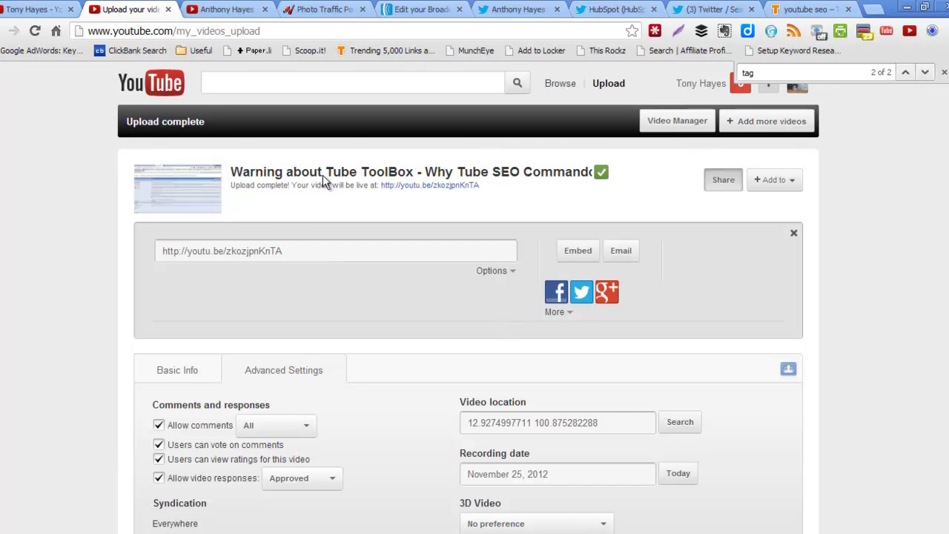
pyautogui.scroll(-4, 658, 209)
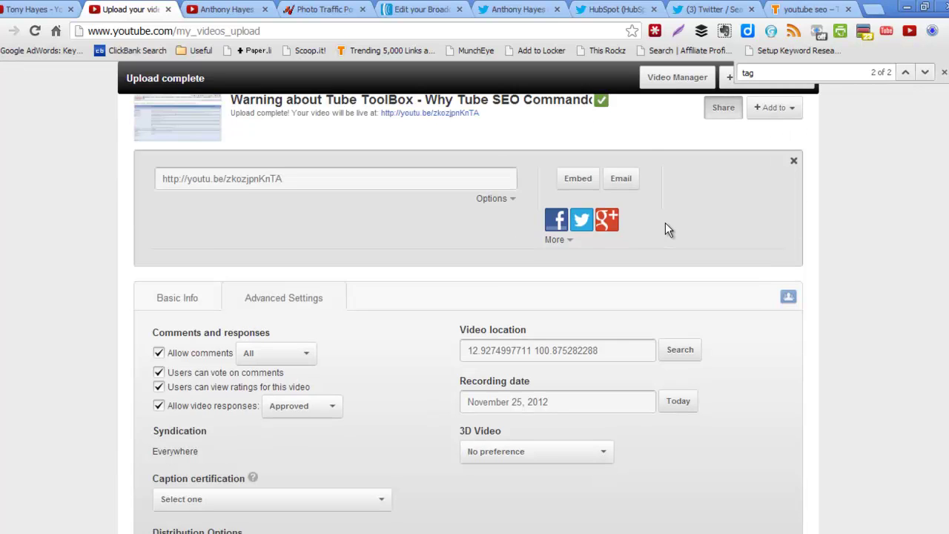
pyautogui.scroll(4, 333, 181)
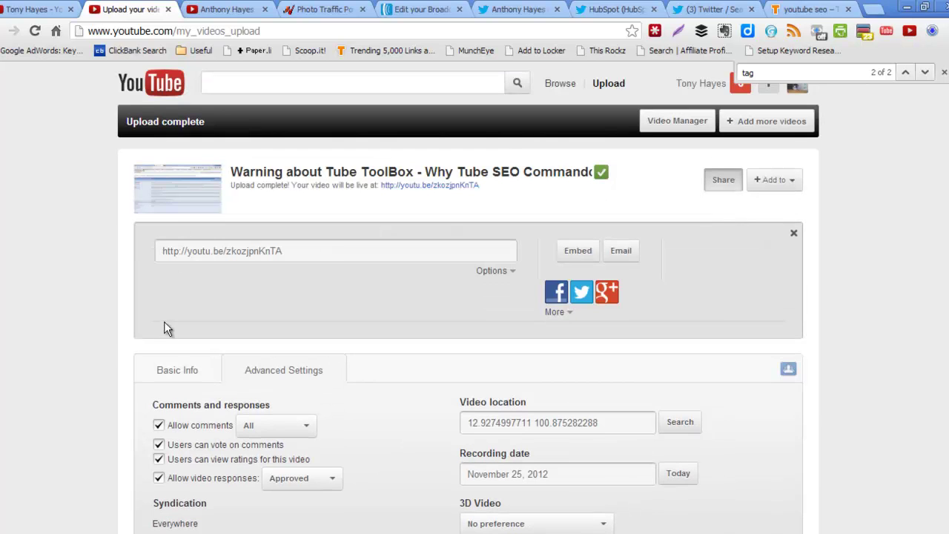
# Step: Review the video's basic info, including title, description, tags, category, thumbnails and save status
pyautogui.click(175, 373)
pyautogui.scroll(-6, 774, 308)
pyautogui.scroll(-3, 773, 310)
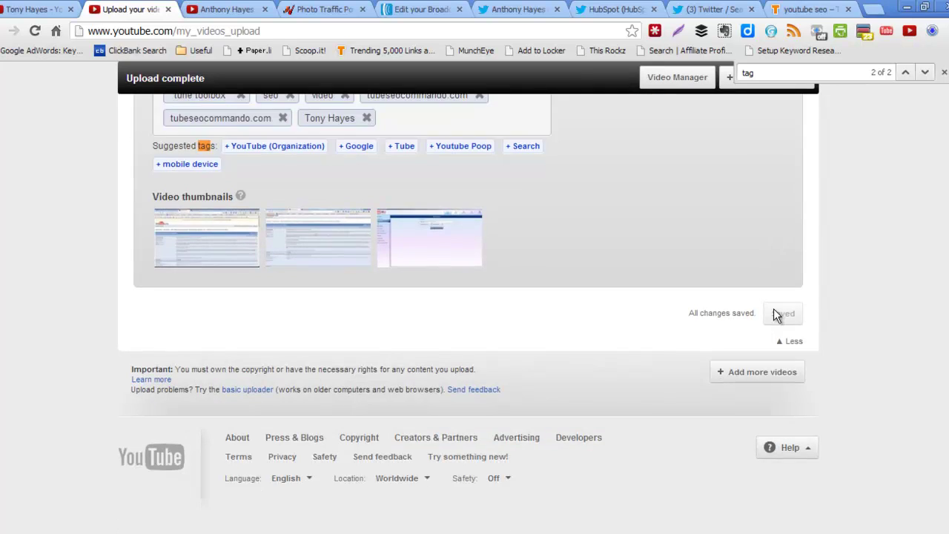
pyautogui.scroll(2, 773, 310)
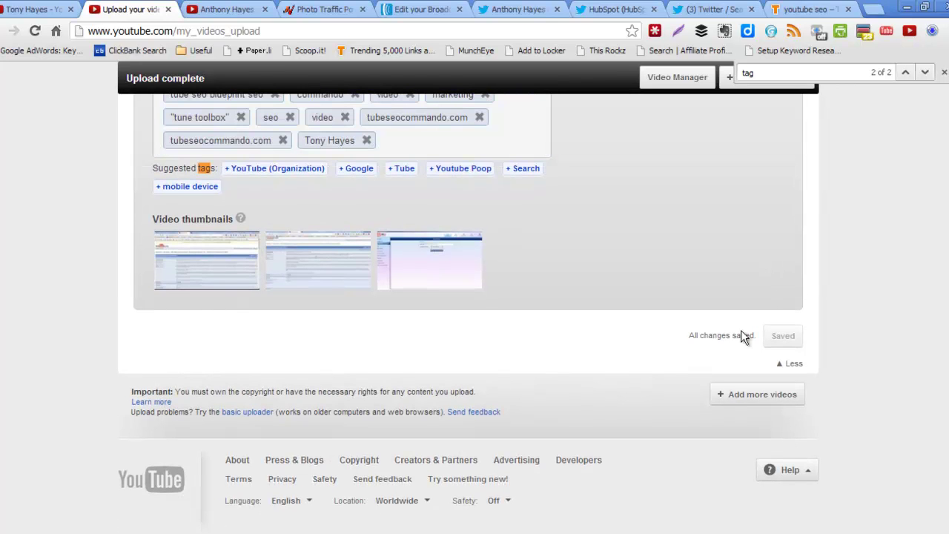
pyautogui.scroll(8, 469, 297)
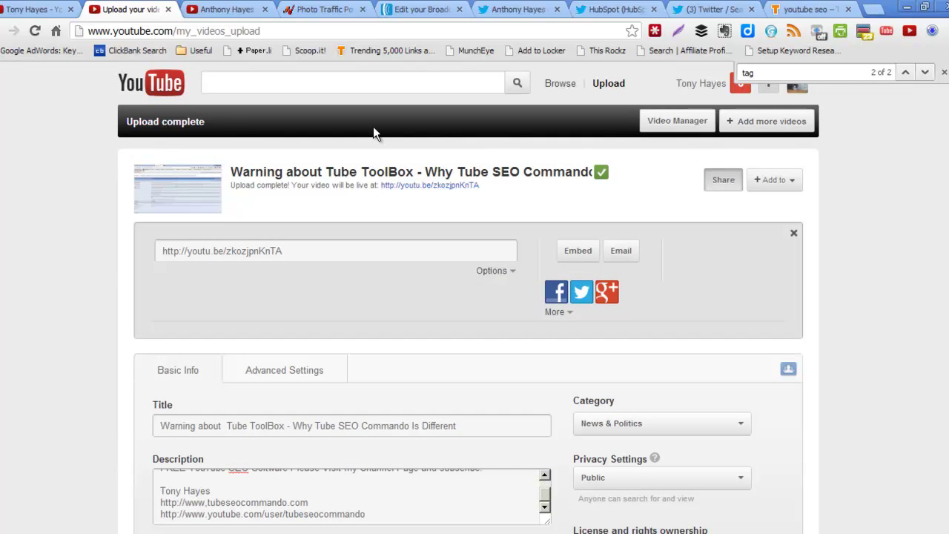
pyautogui.scroll(-1, 856, 310)
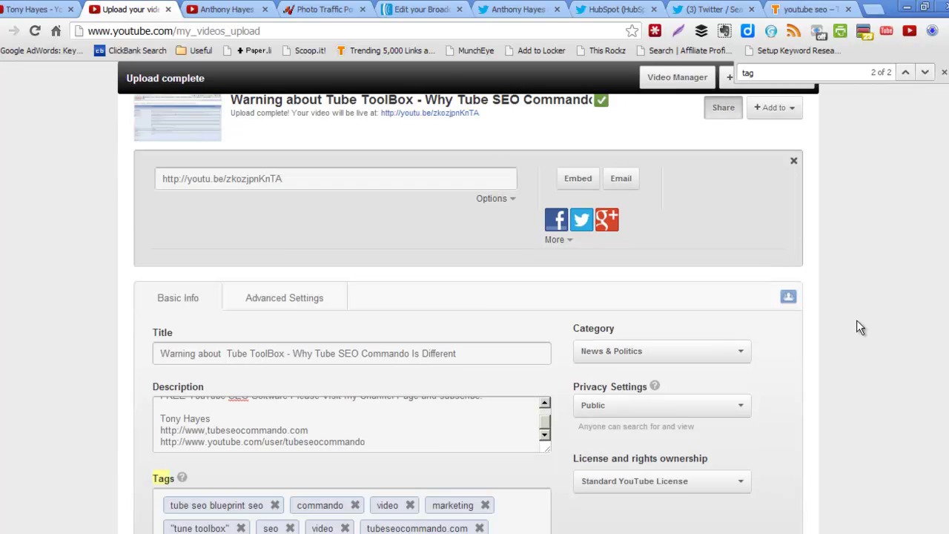
pyautogui.scroll(-7, 858, 340)
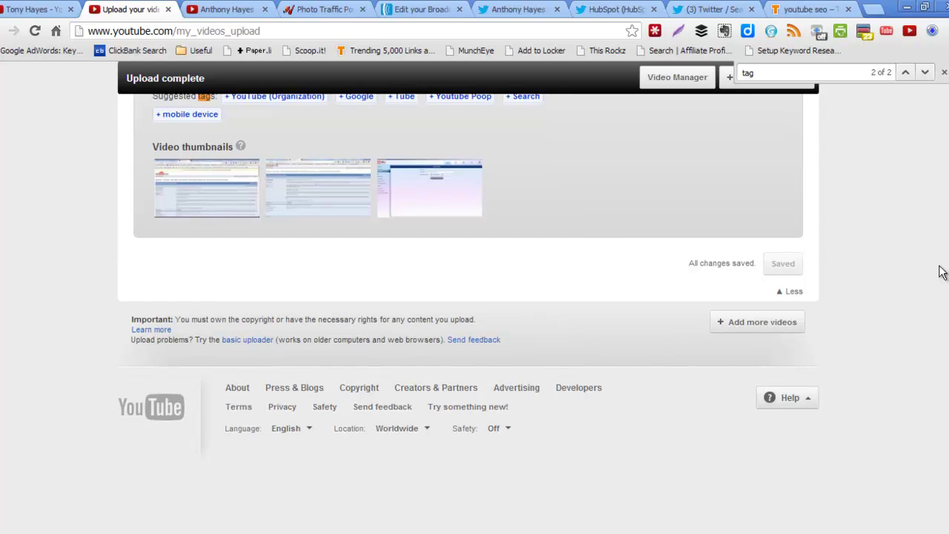
pyautogui.scroll(10, 460, 149)
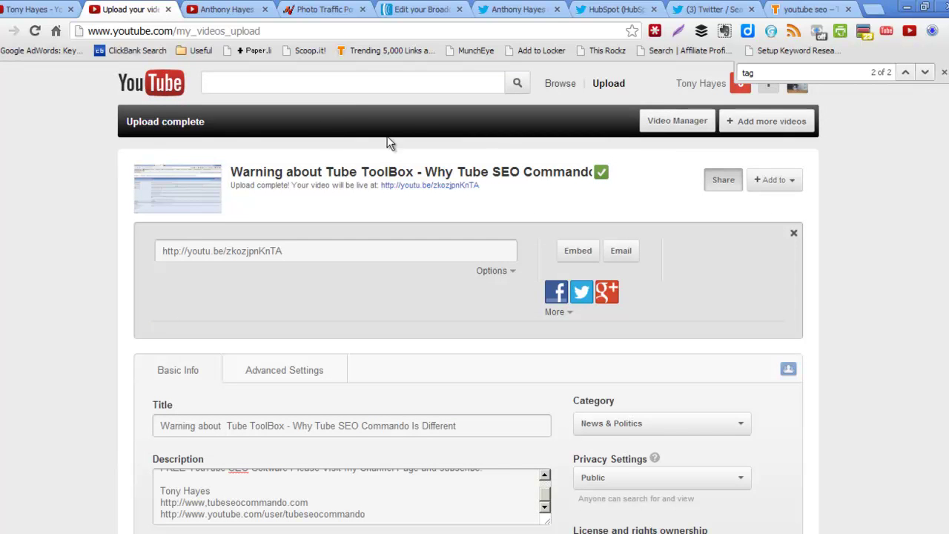
# Step: Open the account's own channel page and look over its featured layout
pyautogui.click(695, 85)
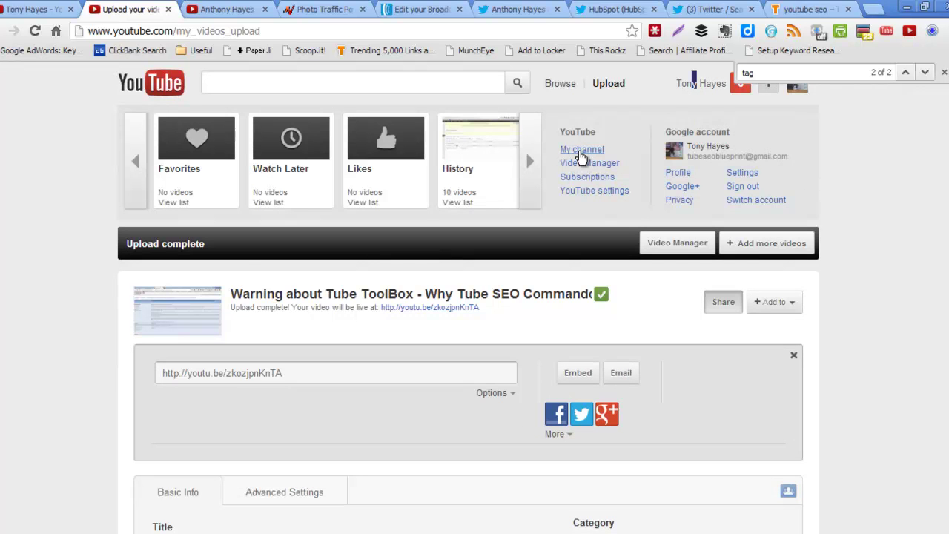
pyautogui.click(581, 149)
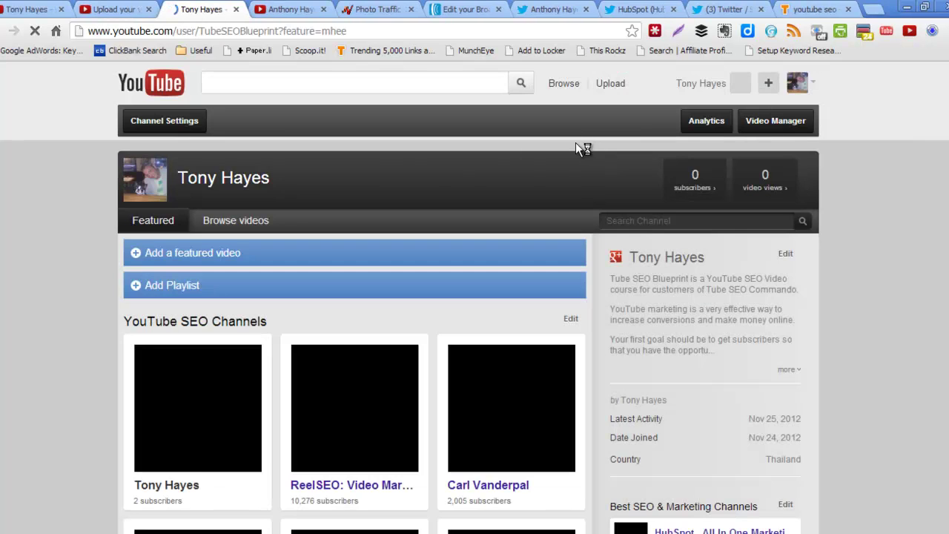
pyautogui.scroll(-3, 463, 188)
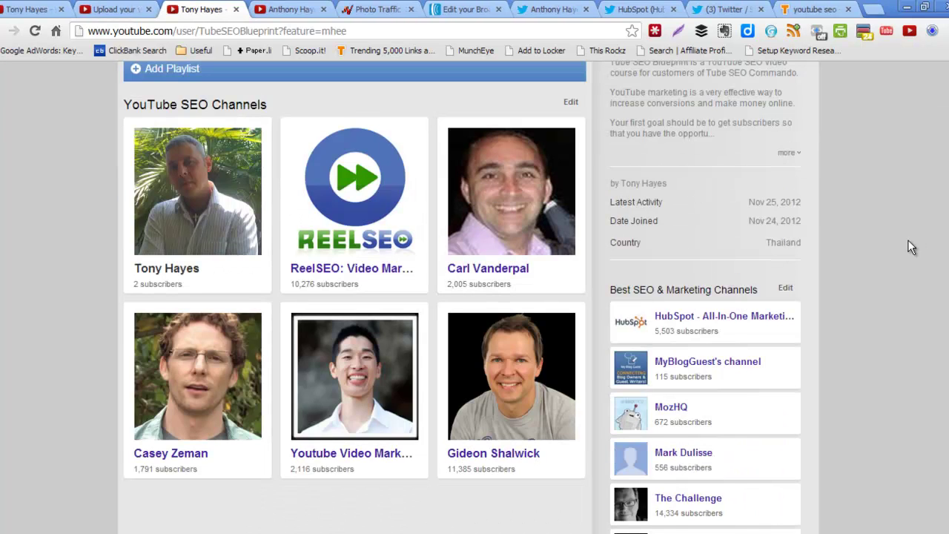
# Step: Add a featured video section to the channel and choose the YouTube SEO News playlist as its source
pyautogui.scroll(1, 908, 240)
pyautogui.click(215, 105)
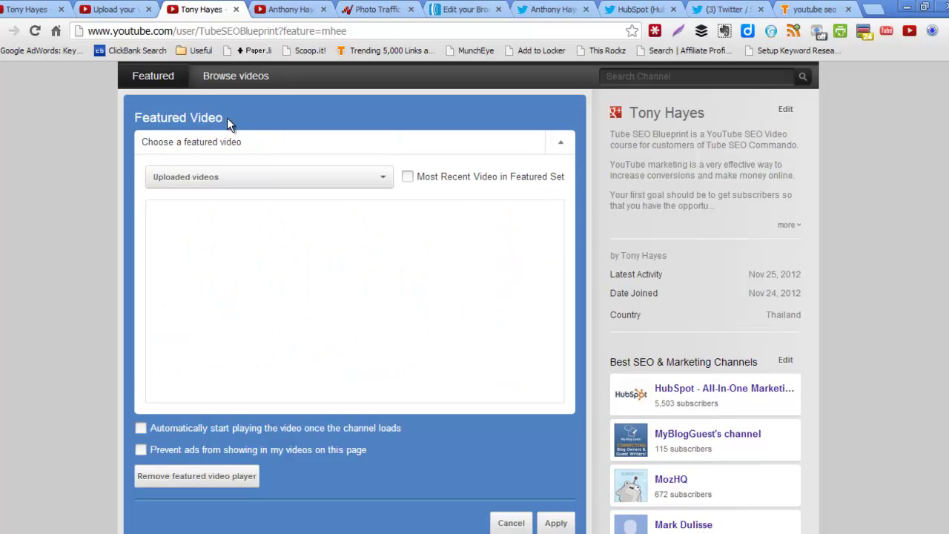
pyautogui.click(385, 177)
pyautogui.click(273, 214)
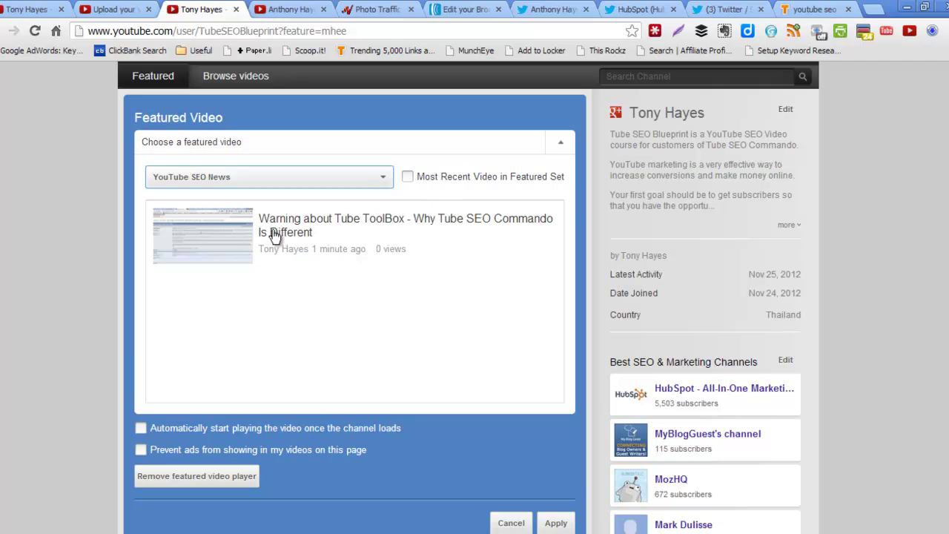
pyautogui.scroll(-4, 476, 306)
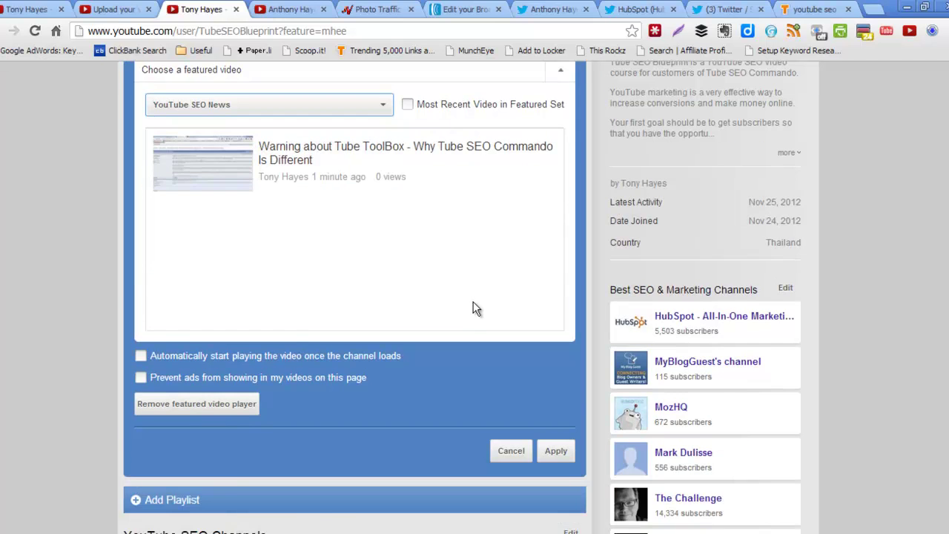
pyautogui.scroll(2, 319, 240)
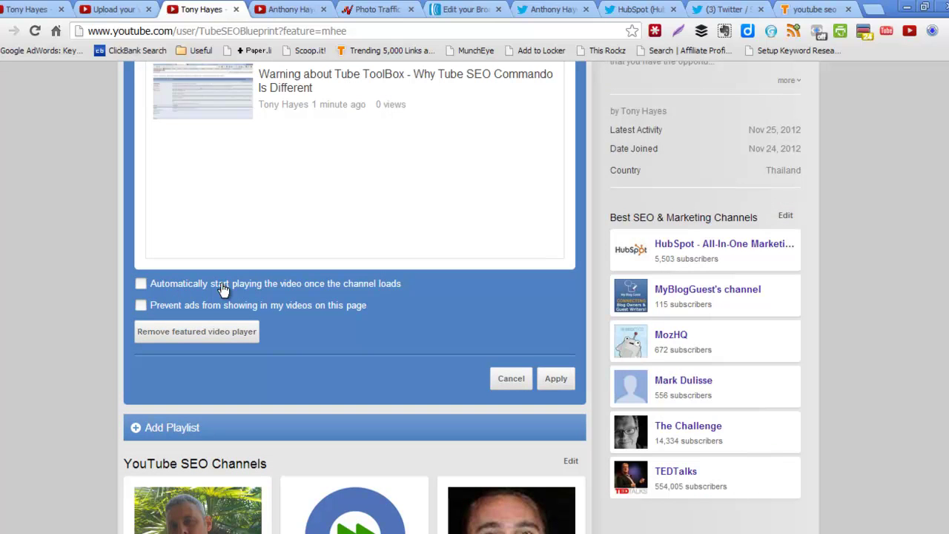
# Step: Enable automatic playback when the channel loads, prevent ads on the page's videos, and apply the featured video settings
pyautogui.click(141, 284)
pyautogui.click(142, 307)
pyautogui.click(555, 379)
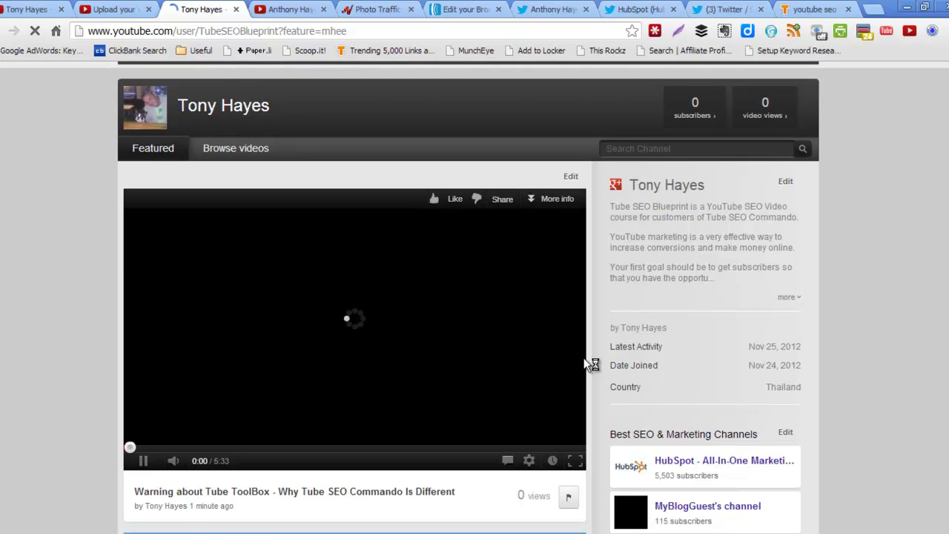
# Step: Pause the featured video on the channel page and bring the playlist section into view
pyautogui.scroll(-2, 692, 349)
pyautogui.click(145, 318)
pyautogui.scroll(3, 839, 250)
pyautogui.scroll(-6, 292, 172)
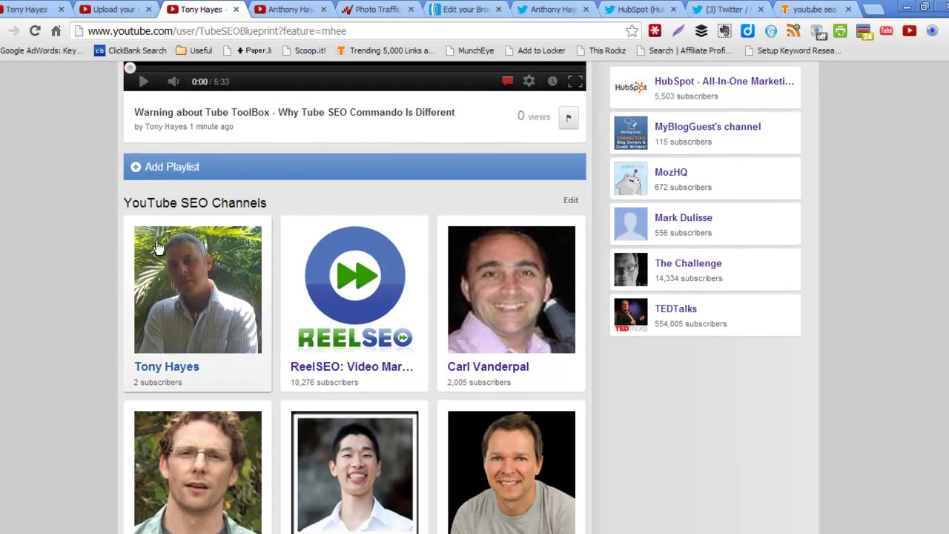
# Step: Add the Uploaded videos and YouTube SEO News playlists to the channel's Featured Playlists section and apply the change
pyautogui.click(292, 170)
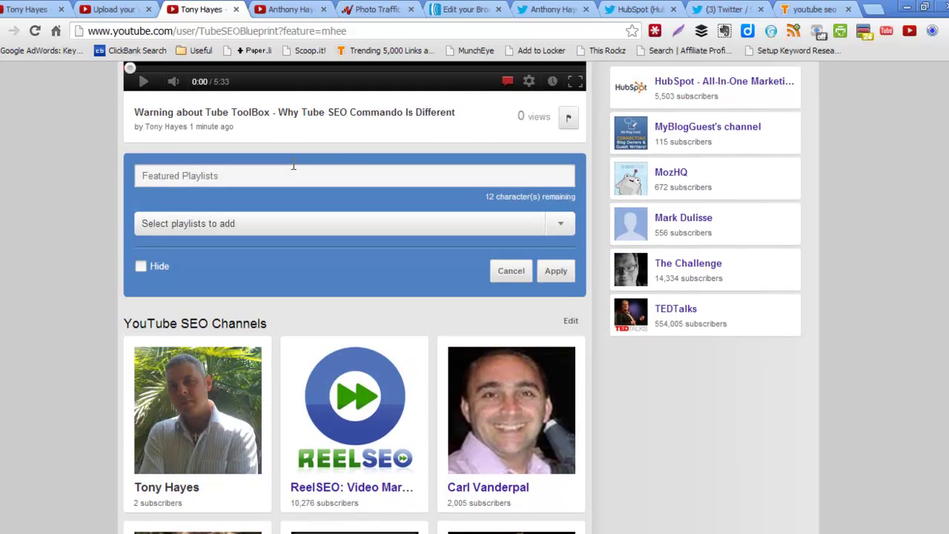
pyautogui.click(562, 227)
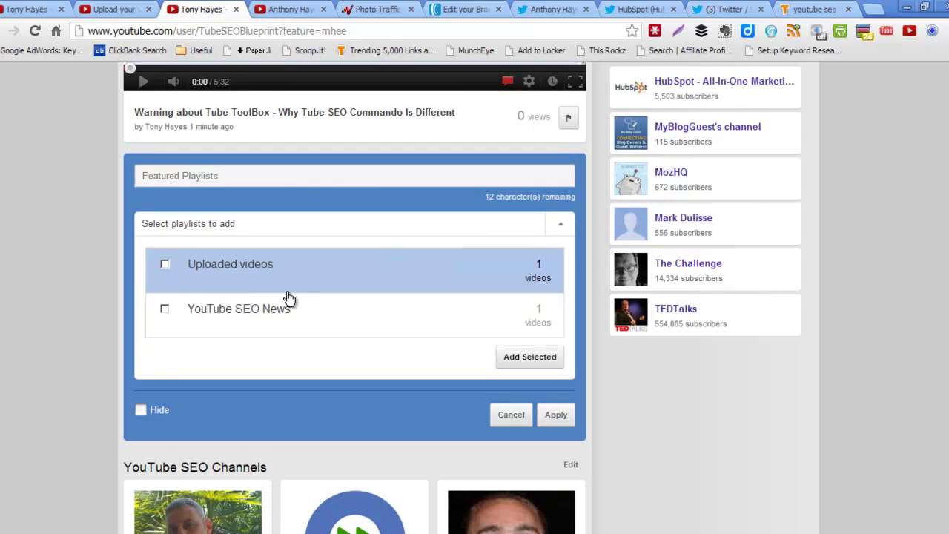
pyautogui.click(165, 265)
pyautogui.click(164, 308)
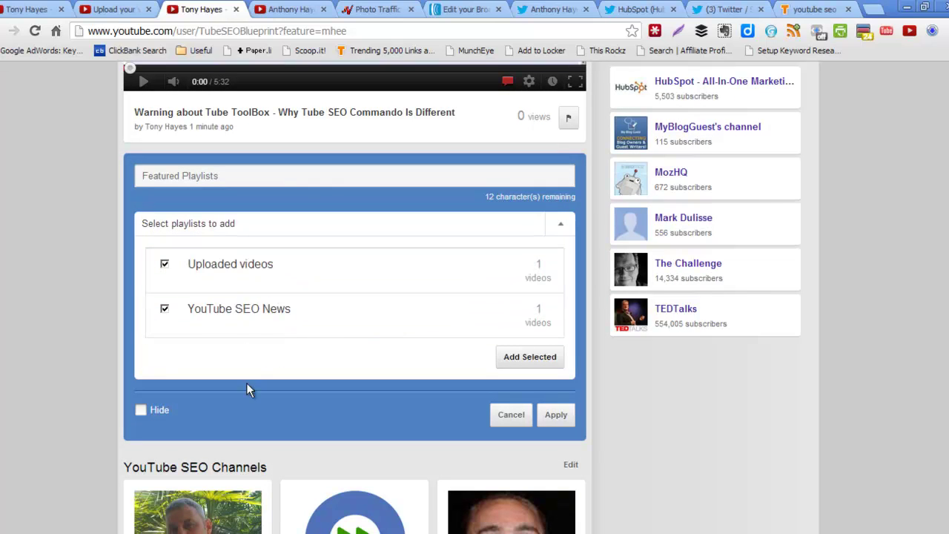
pyautogui.click(524, 359)
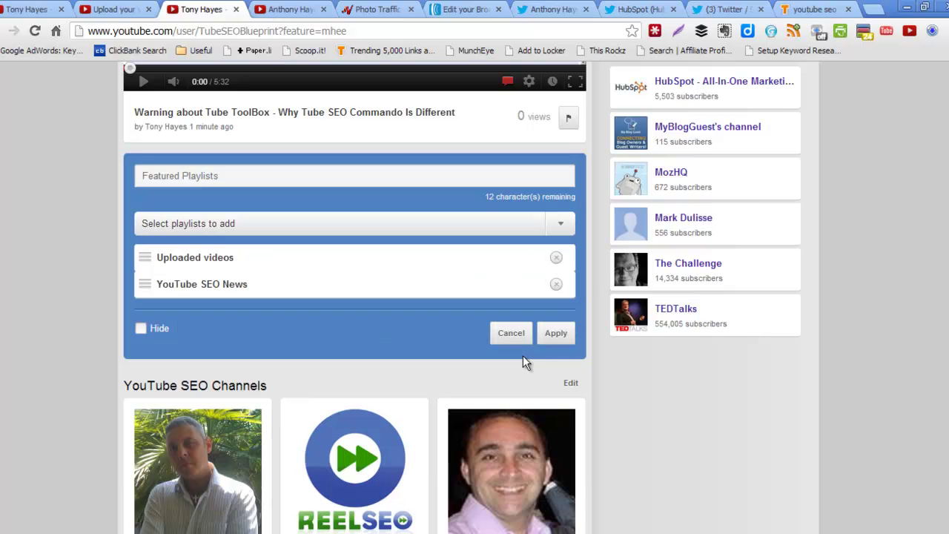
pyautogui.click(556, 335)
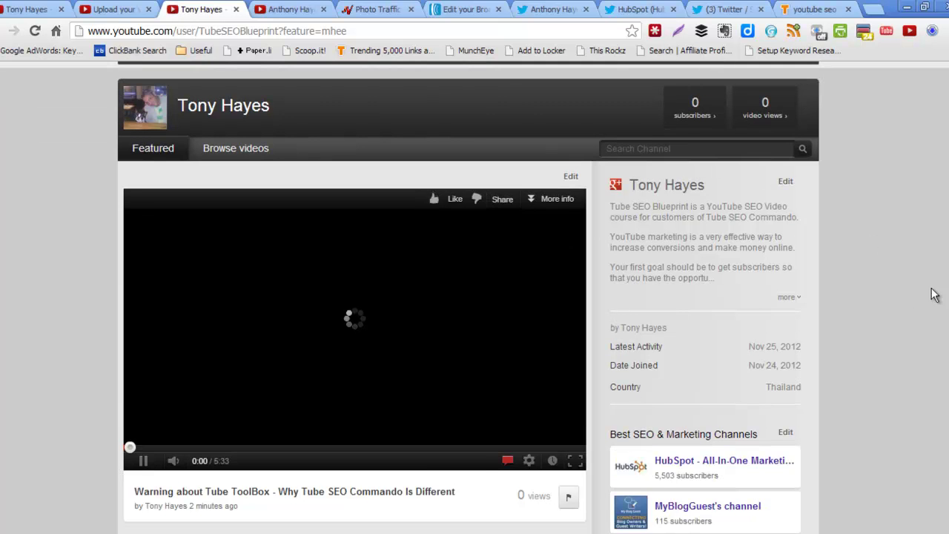
# Step: Pause the featured video and look over the channel page's Featured Playlists and YouTube SEO Channels sections
pyautogui.scroll(-3, 500, 331)
pyautogui.click(143, 316)
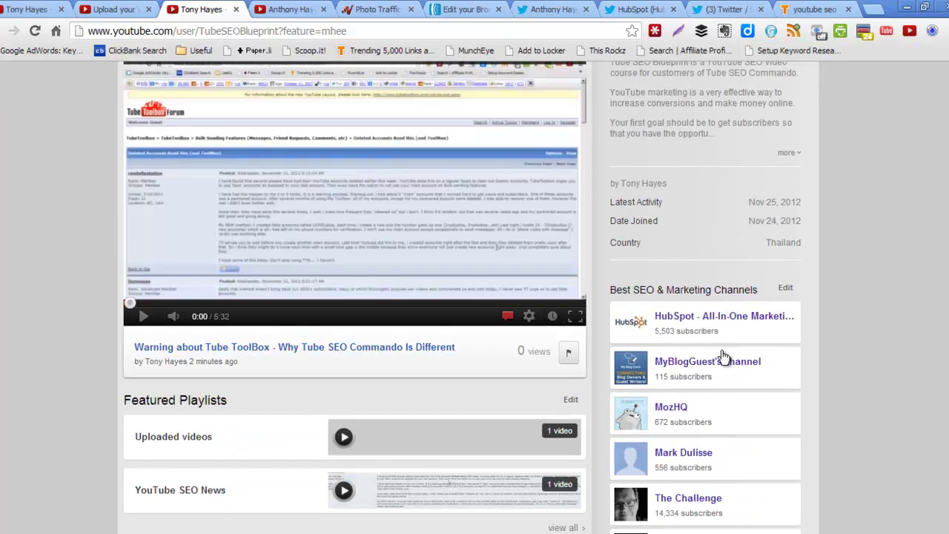
pyautogui.scroll(-3, 803, 347)
pyautogui.scroll(-2, 414, 328)
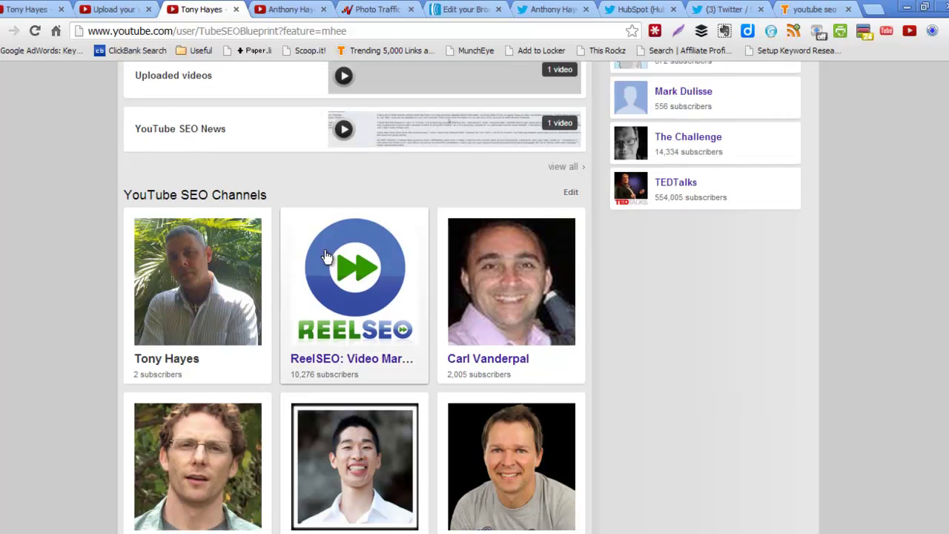
pyautogui.scroll(-1, 504, 386)
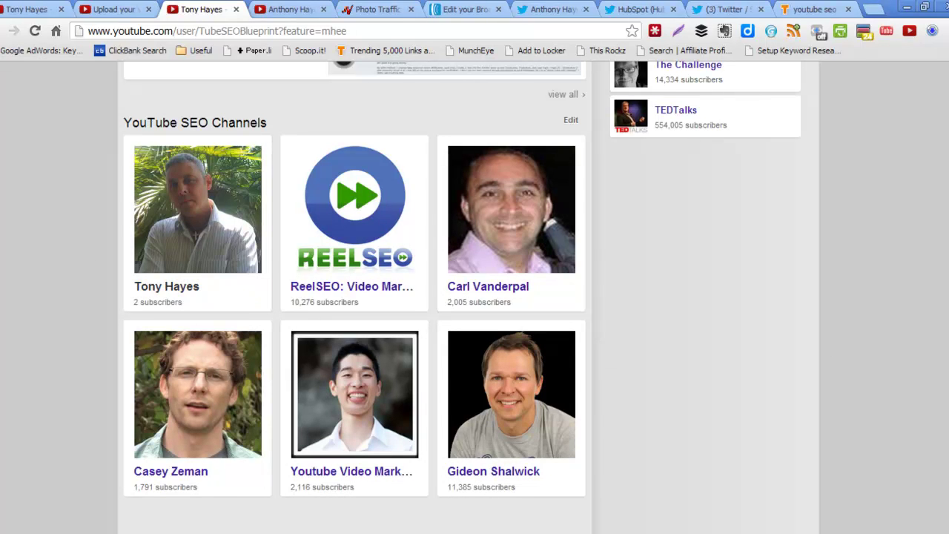
pyautogui.scroll(-3, 469, 297)
pyautogui.scroll(10, 468, 296)
pyautogui.scroll(-3, 469, 296)
pyautogui.scroll(5, 468, 297)
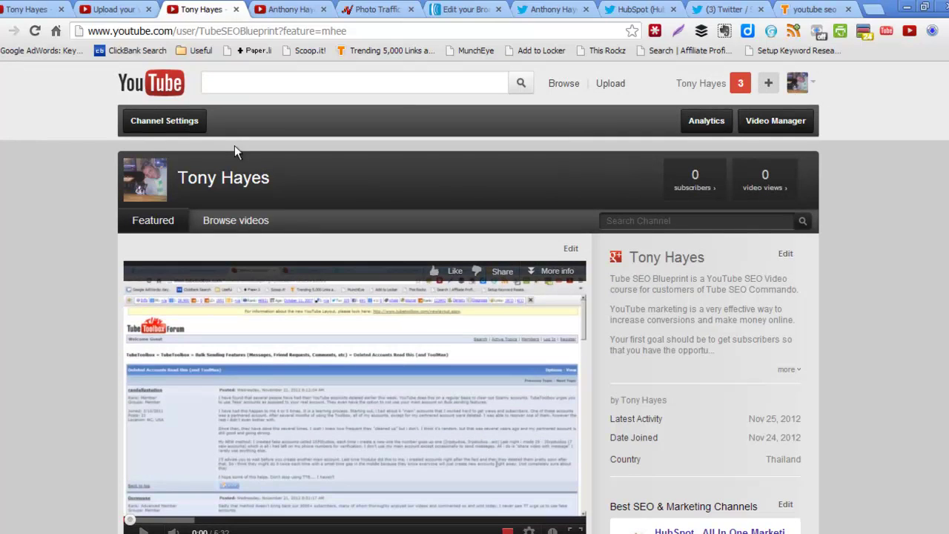
# Step: Browse the channel's videos area, examining its uploads, playlists, feed and comments views
pyautogui.click(254, 221)
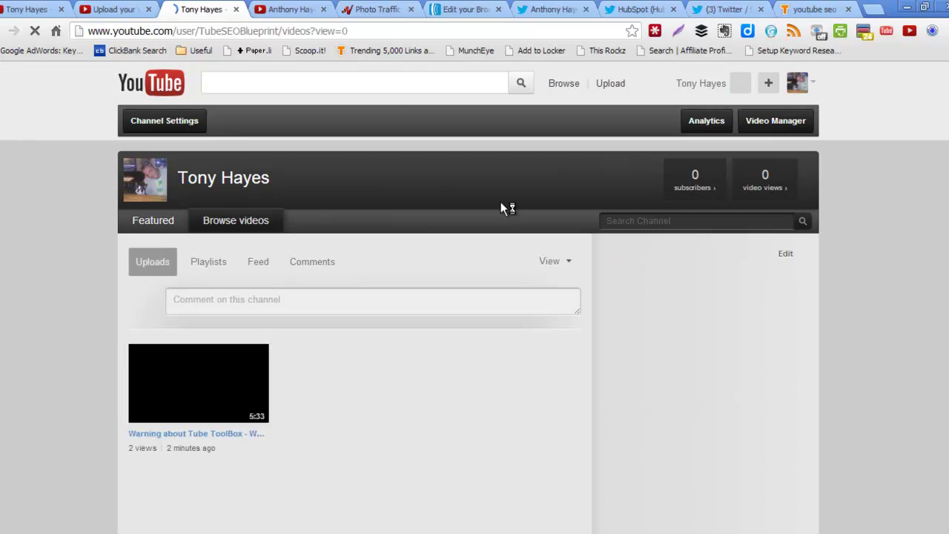
pyautogui.scroll(-1, 523, 281)
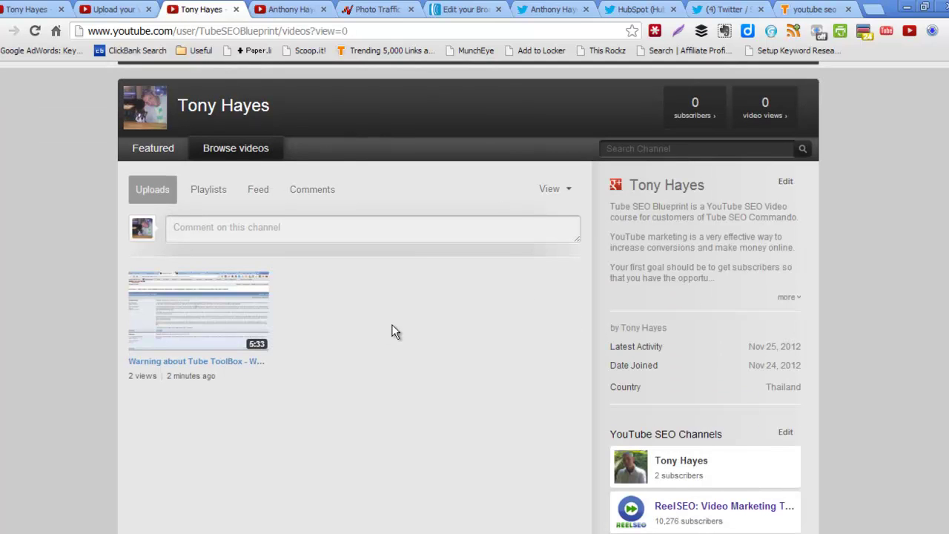
pyautogui.click(199, 194)
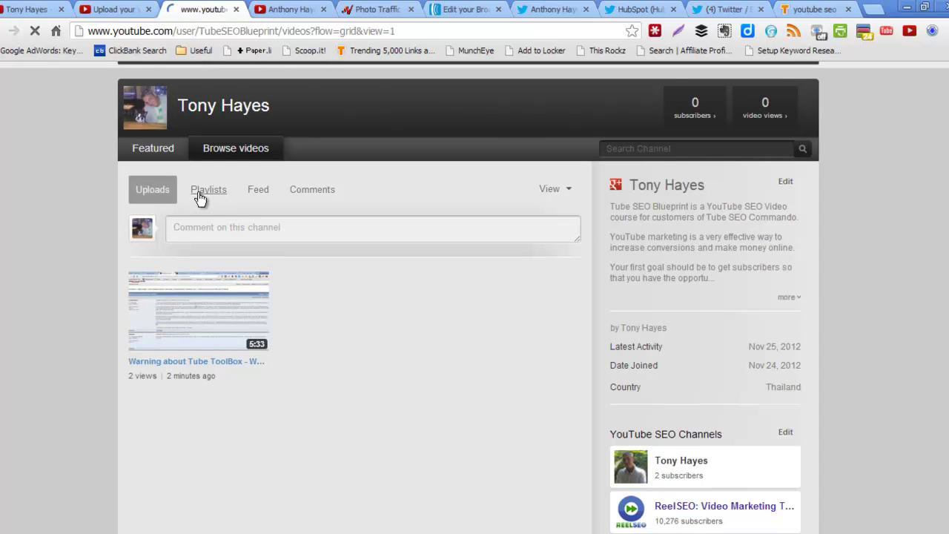
pyautogui.scroll(-1, 311, 297)
pyautogui.click(261, 195)
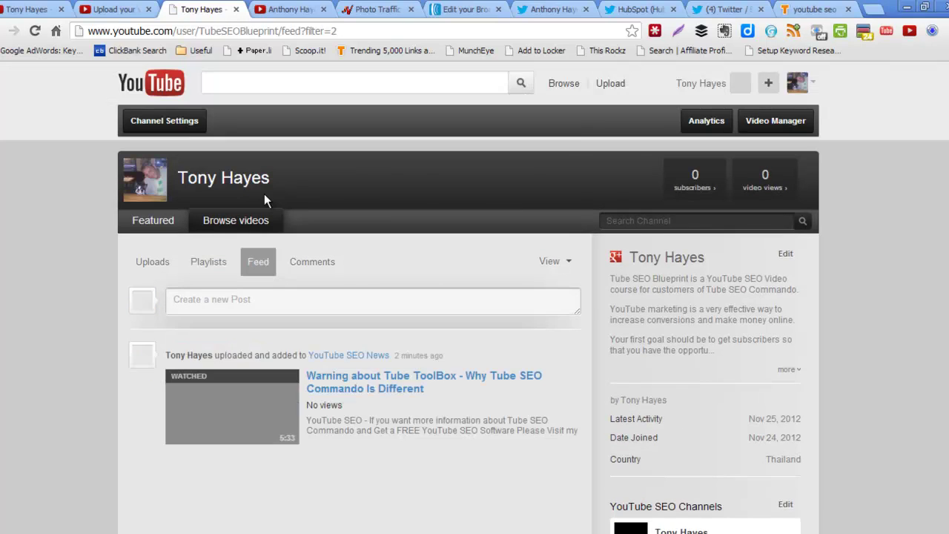
pyautogui.scroll(-1, 445, 345)
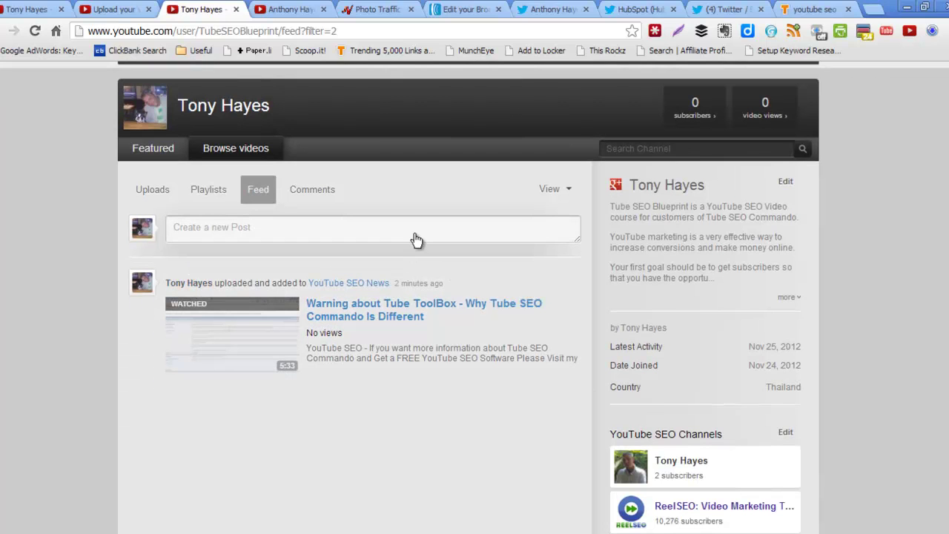
pyautogui.click(313, 191)
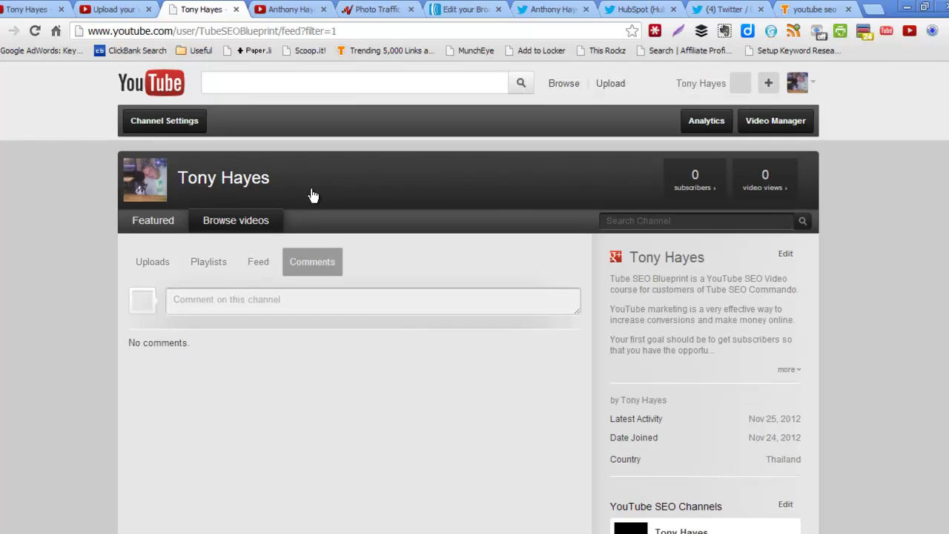
pyautogui.scroll(-4, 479, 378)
pyautogui.scroll(4, 478, 378)
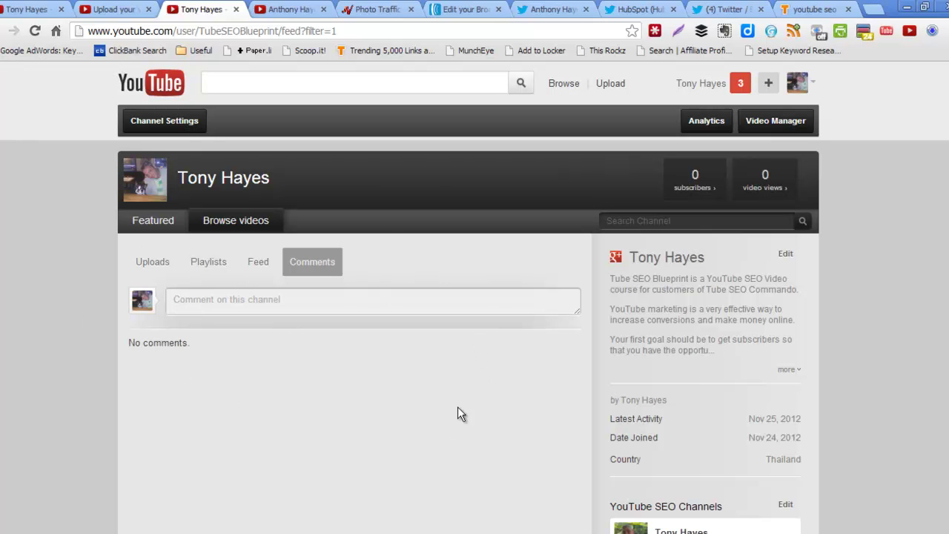
# Step: In the channel's feed settings, share activity for liking, commenting on and favoriting videos and for subscribing to channels
pyautogui.click(190, 123)
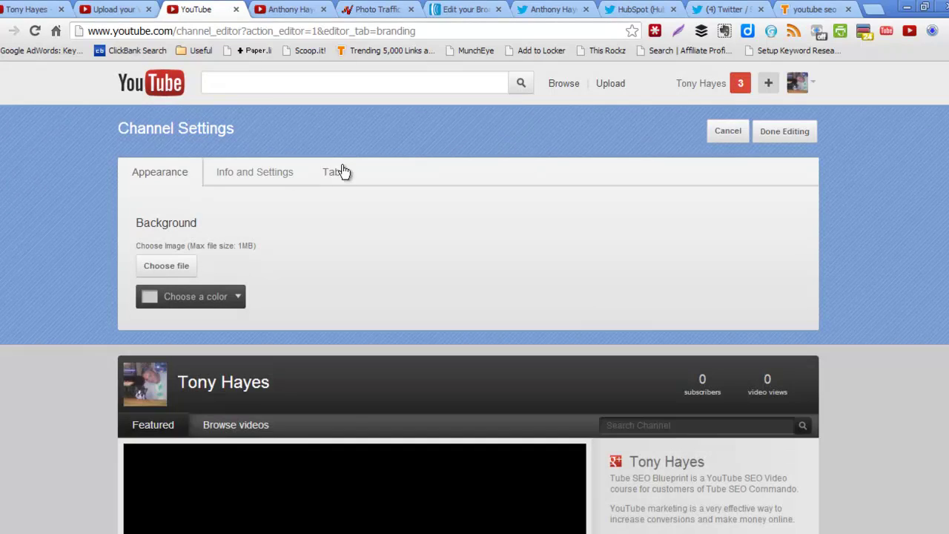
pyautogui.click(340, 172)
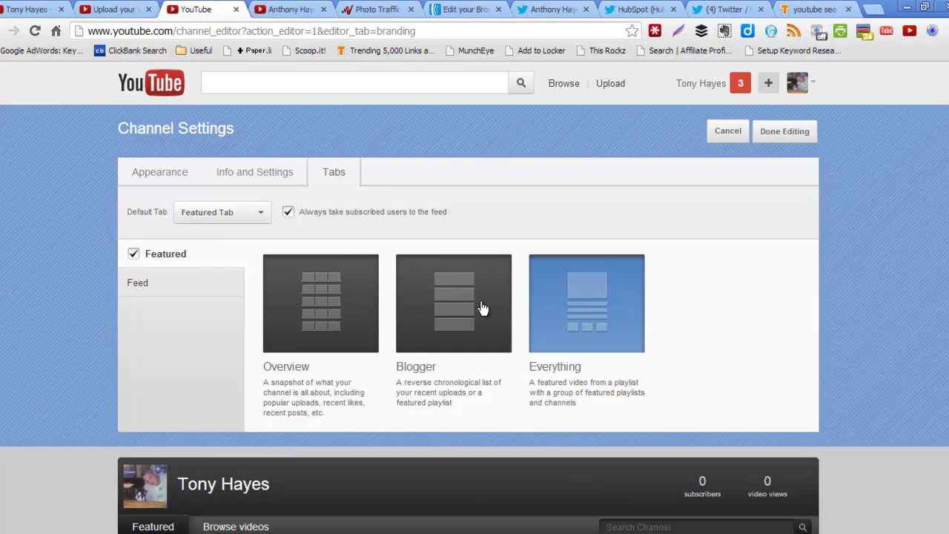
pyautogui.click(196, 291)
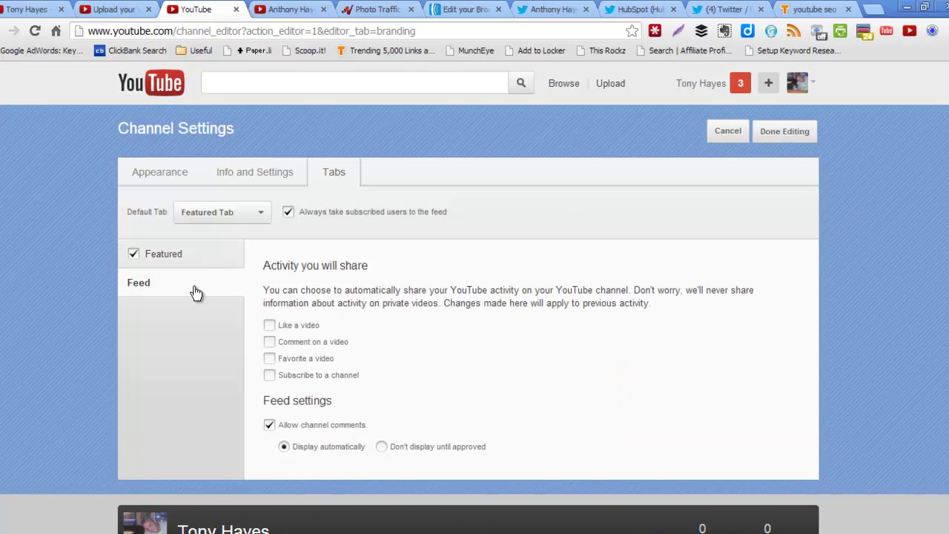
pyautogui.scroll(-1, 458, 324)
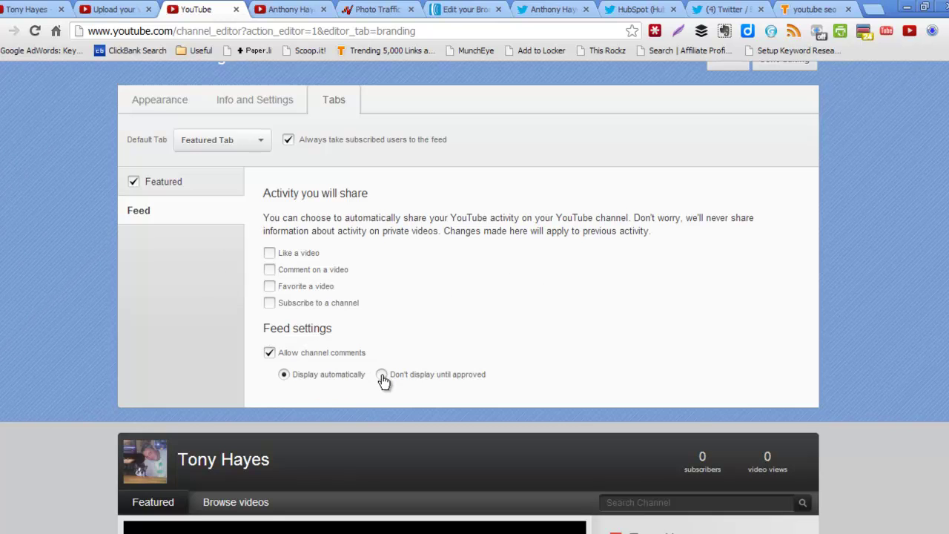
pyautogui.click(270, 253)
pyautogui.click(269, 270)
pyautogui.click(270, 287)
pyautogui.click(270, 304)
# Step: Look over the channel preview and finish editing the channel settings
pyautogui.scroll(1, 512, 276)
pyautogui.scroll(-4, 512, 275)
pyautogui.scroll(3, 512, 276)
pyautogui.scroll(1, 681, 255)
pyautogui.click(777, 140)
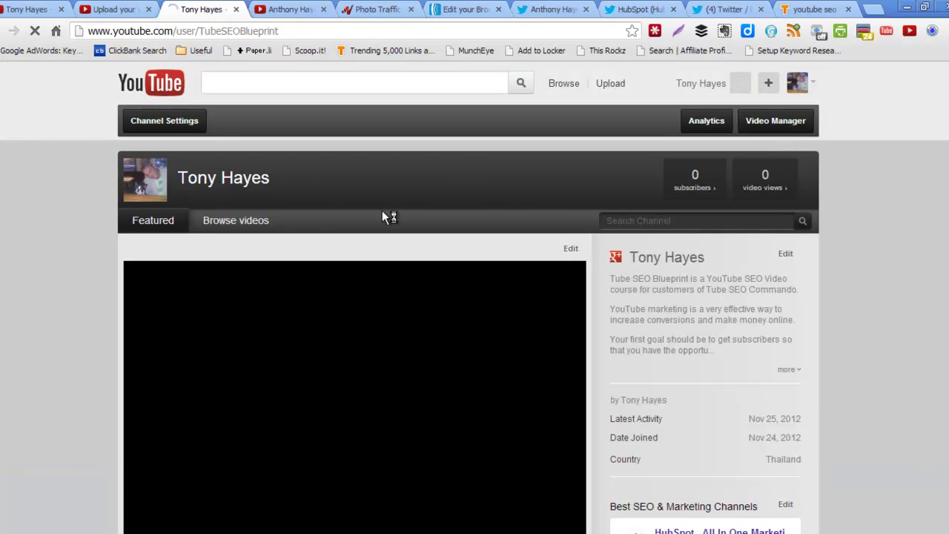
# Step: Open the channel's feed from the videos area and examine its activity entries
pyautogui.scroll(-1, 381, 214)
pyautogui.click(243, 150)
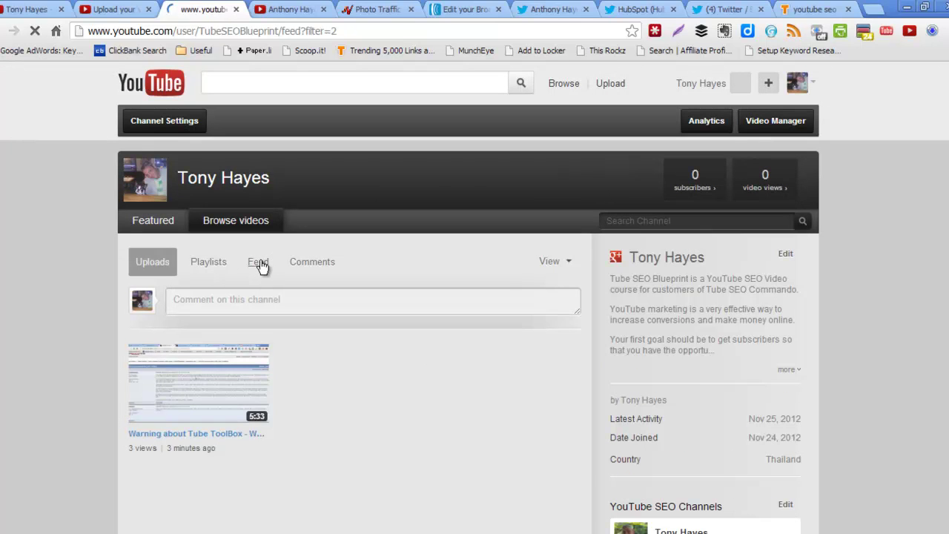
pyautogui.click(259, 264)
pyautogui.scroll(-3, 430, 311)
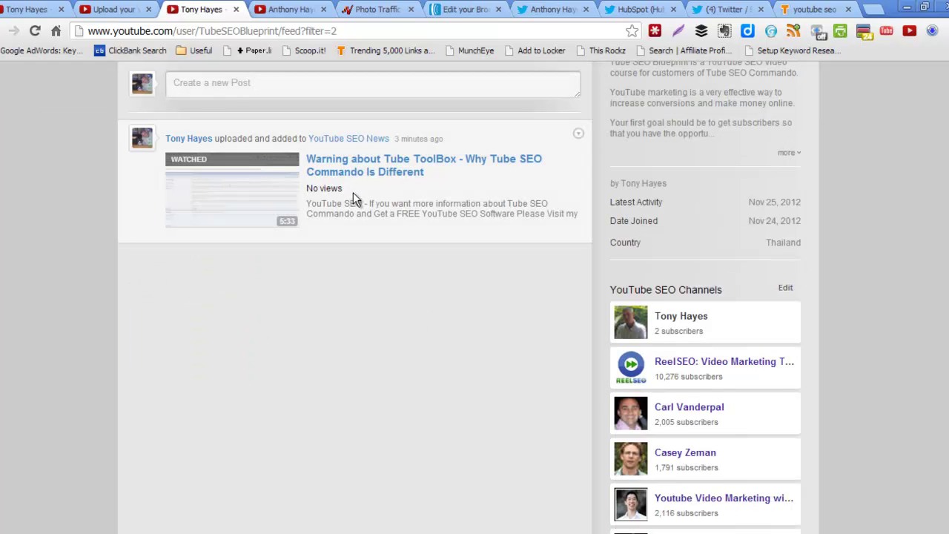
pyautogui.scroll(3, 463, 264)
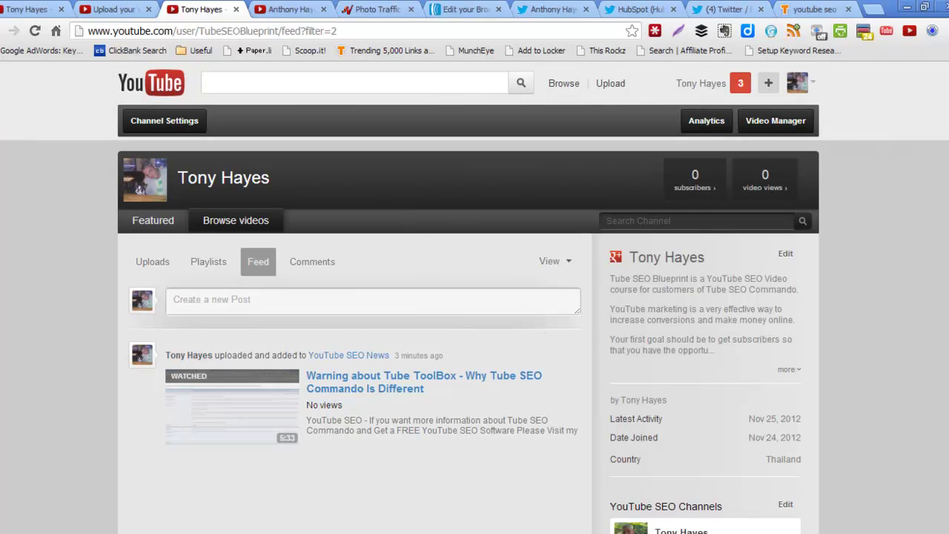
pyautogui.scroll(-3, 475, 297)
pyautogui.scroll(3, 475, 297)
pyautogui.scroll(-5, 475, 296)
pyautogui.scroll(5, 474, 297)
# Step: Check the featured layout in the channel settings, then return to the channel page and pause the featured video
pyautogui.click(175, 124)
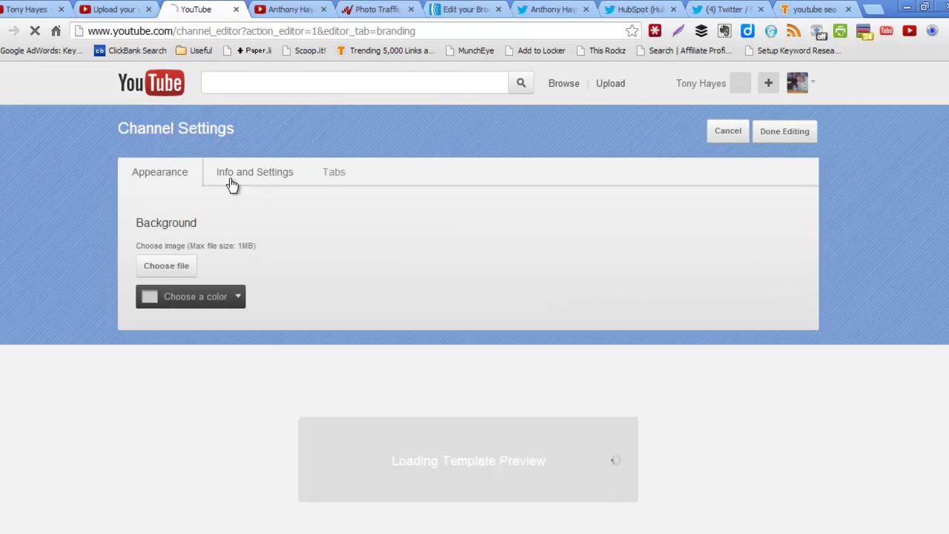
pyautogui.click(331, 178)
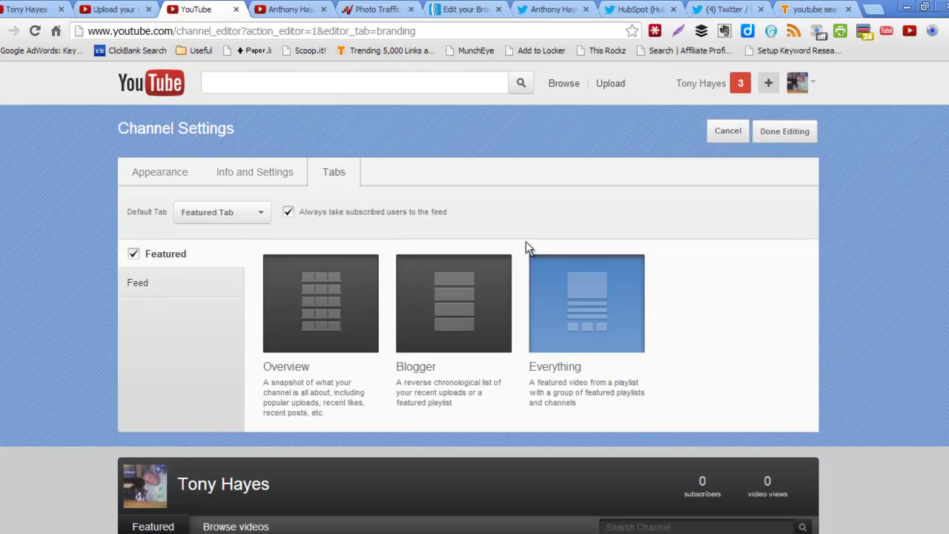
pyautogui.click(781, 139)
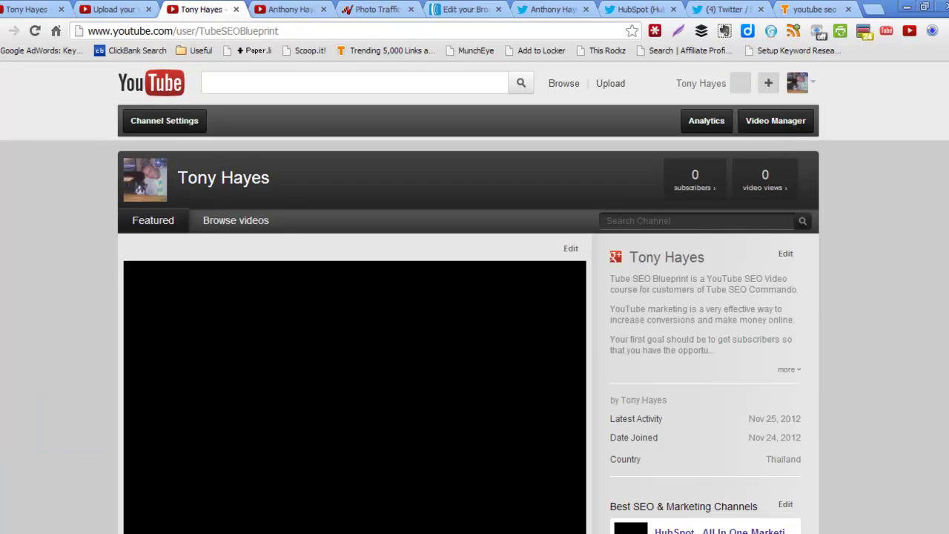
pyautogui.scroll(-1, 729, 435)
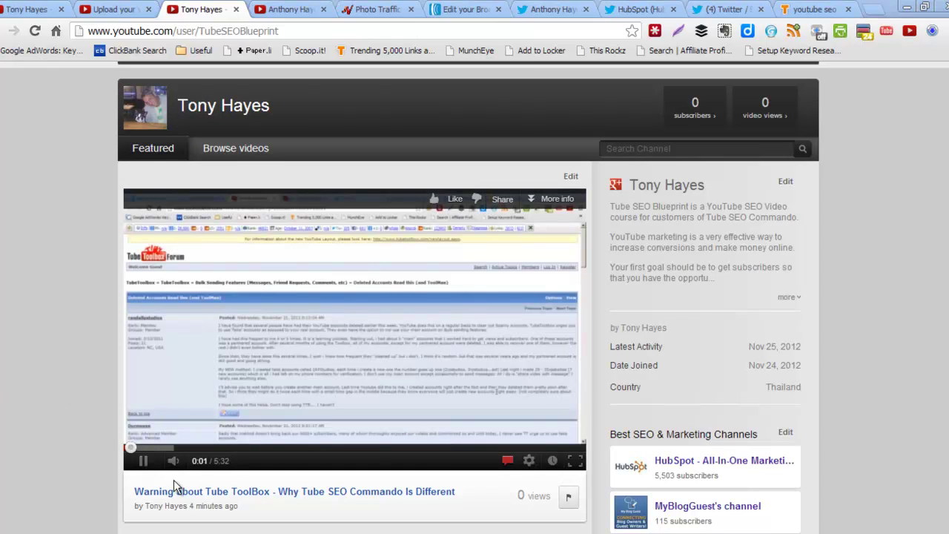
pyautogui.click(144, 464)
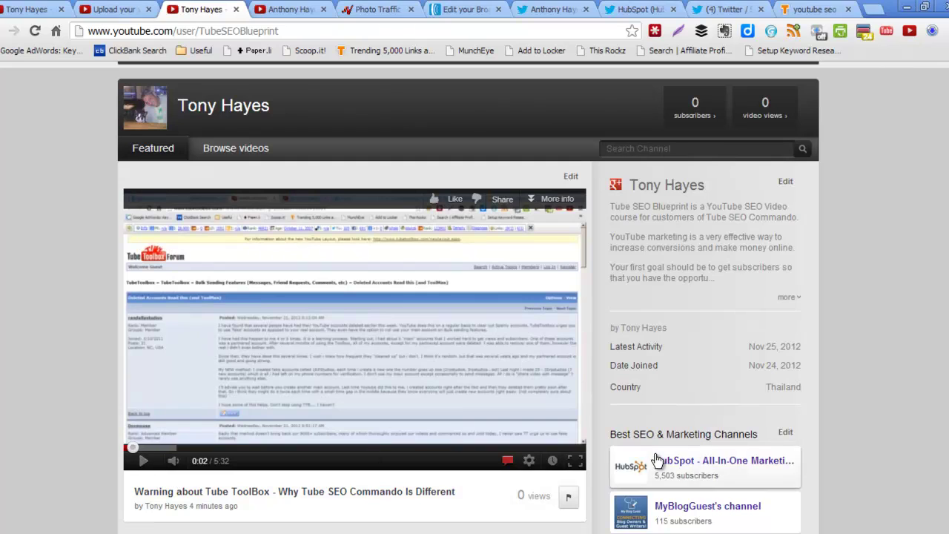